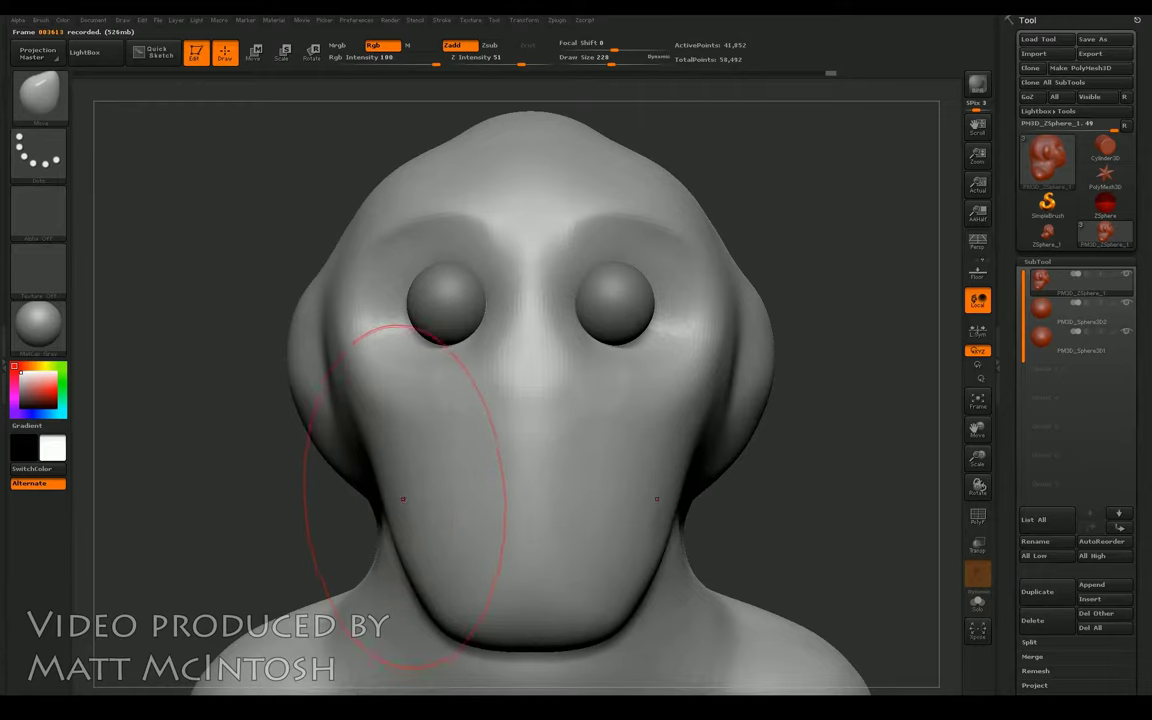
# Step: Reshape the skull into a rounder, narrower dome with the Move brush at draw size 220, smoothing its surface
pyautogui.moveTo(731, 278)
pyautogui.mouseDown()
pyautogui.moveTo(865, 310)
pyautogui.moveTo(759, 271)
pyautogui.moveTo(853, 392)
pyautogui.moveTo(947, 436)
pyautogui.mouseUp()
pyautogui.moveTo(880, 420); pyautogui.dragTo(527, 329)
pyautogui.moveTo(620, 315)
pyautogui.mouseDown()
pyautogui.moveTo(590, 360)
pyautogui.moveTo(437, 251)
pyautogui.mouseUp()
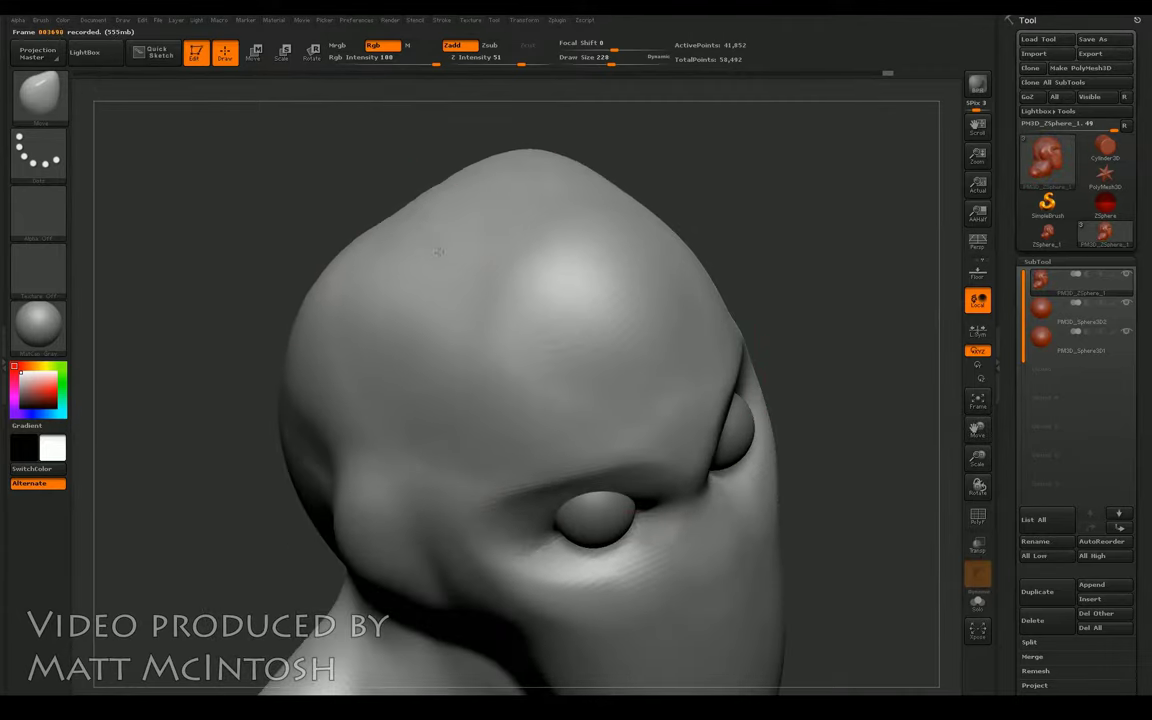
pyautogui.moveTo(226, 255); pyautogui.dragTo(329, 227)
pyautogui.moveTo(561, 323)
pyautogui.mouseDown()
pyautogui.moveTo(316, 231)
pyautogui.moveTo(373, 193)
pyautogui.moveTo(198, 206)
pyautogui.moveTo(206, 270)
pyautogui.moveTo(205, 160)
pyautogui.mouseUp()
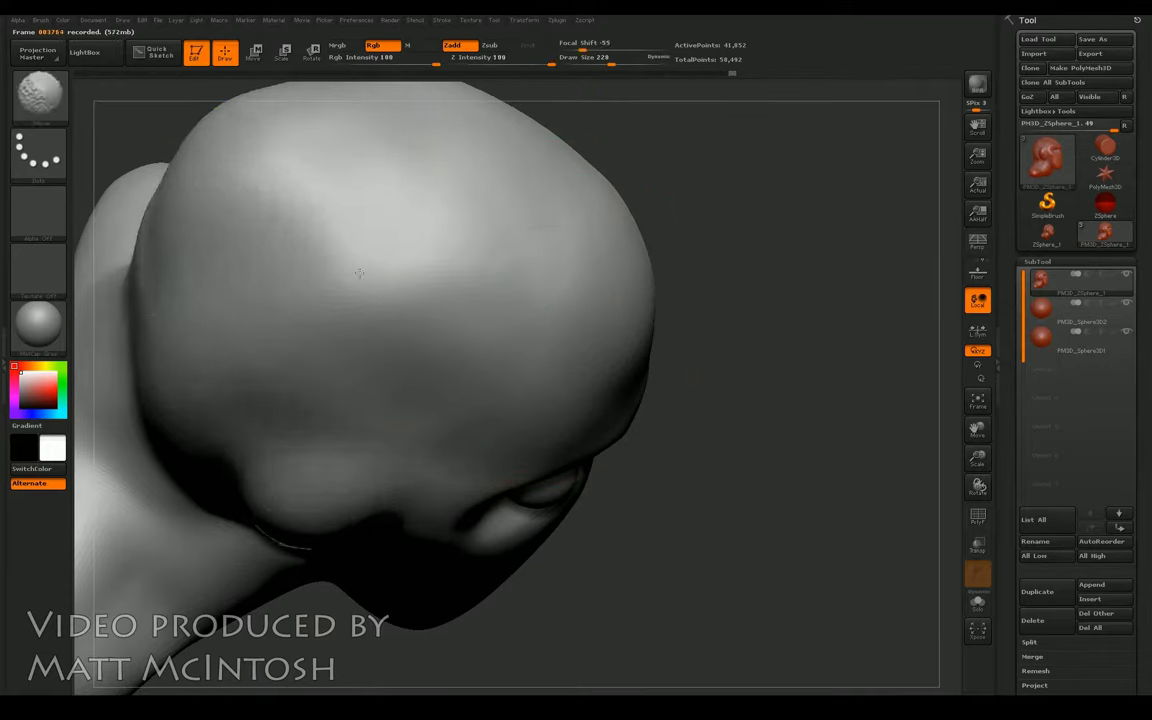
pyautogui.moveTo(665, 252); pyautogui.dragTo(681, 340)
pyautogui.moveTo(875, 450)
pyautogui.keyDown('alt'); pyautogui.mouseDown()
pyautogui.moveTo(938, 412)
pyautogui.moveTo(880, 425)
pyautogui.moveTo(1000, 425)
pyautogui.mouseUp(); pyautogui.keyUp('alt')
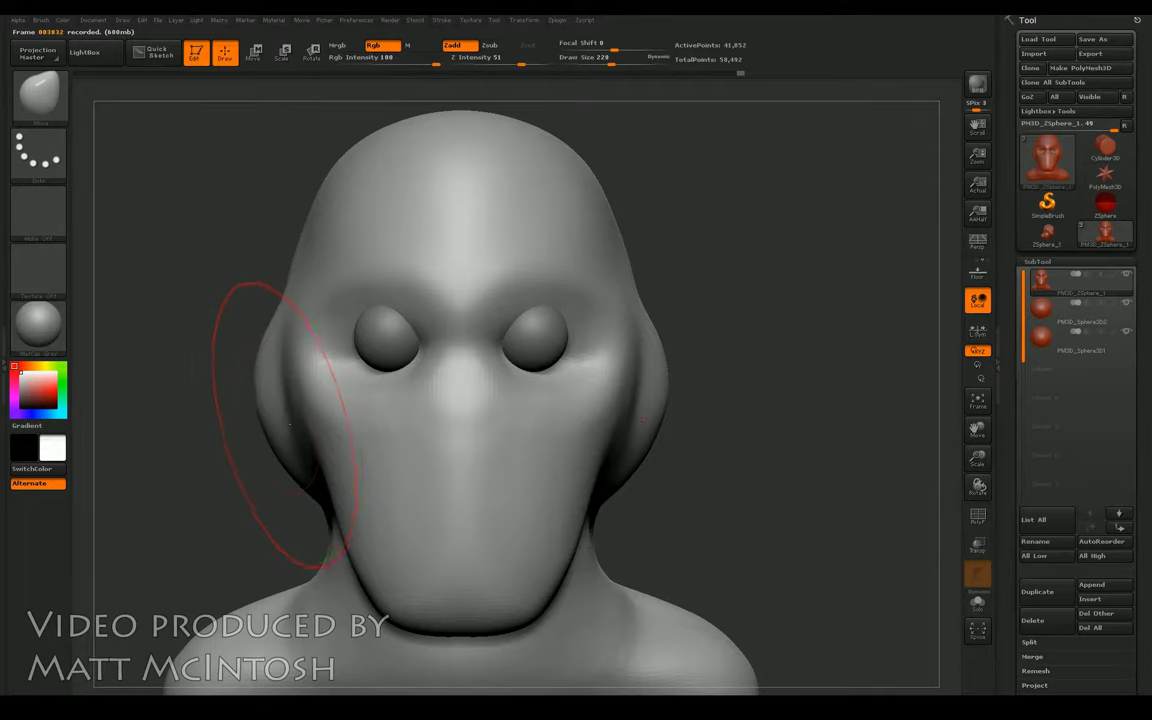
# Step: Pull in the ear masses and jaw sides and shorten the chin with the Move brush in front view
pyautogui.moveTo(275, 417); pyautogui.dragTo(276, 300)
pyautogui.moveTo(285, 360)
pyautogui.mouseDown()
pyautogui.moveTo(344, 475)
pyautogui.moveTo(355, 537)
pyautogui.mouseUp()
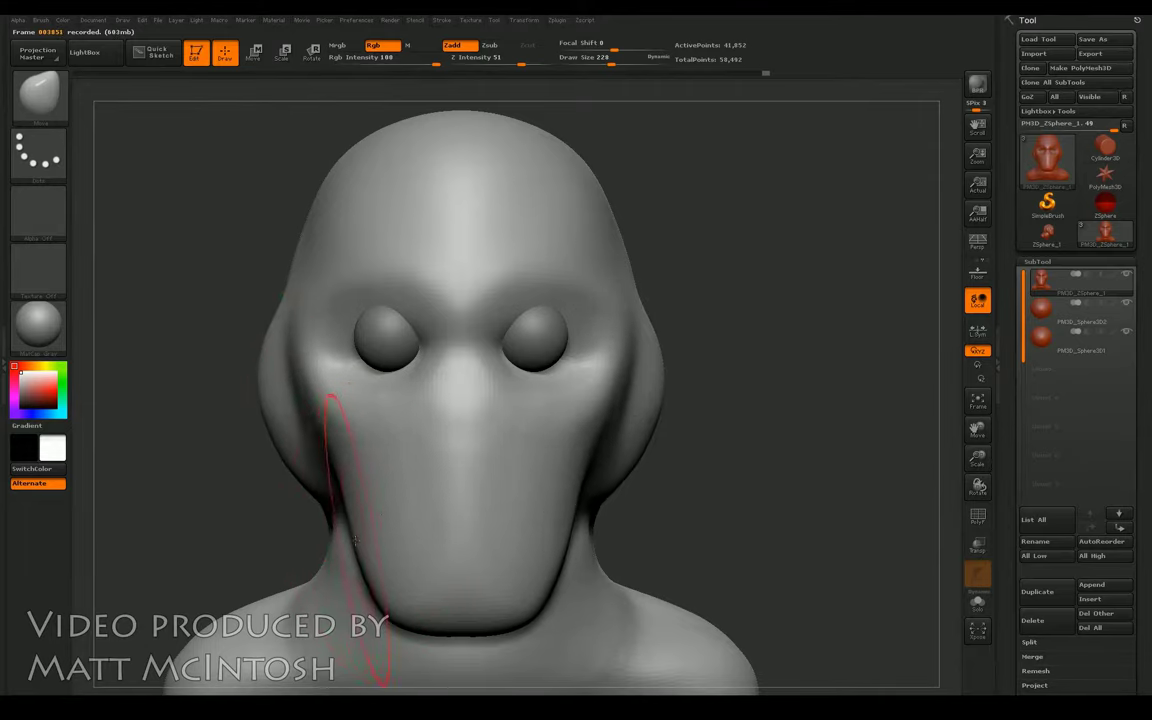
pyautogui.moveTo(990, 436); pyautogui.dragTo(991, 373)
pyautogui.moveTo(345, 300); pyautogui.dragTo(421, 468)
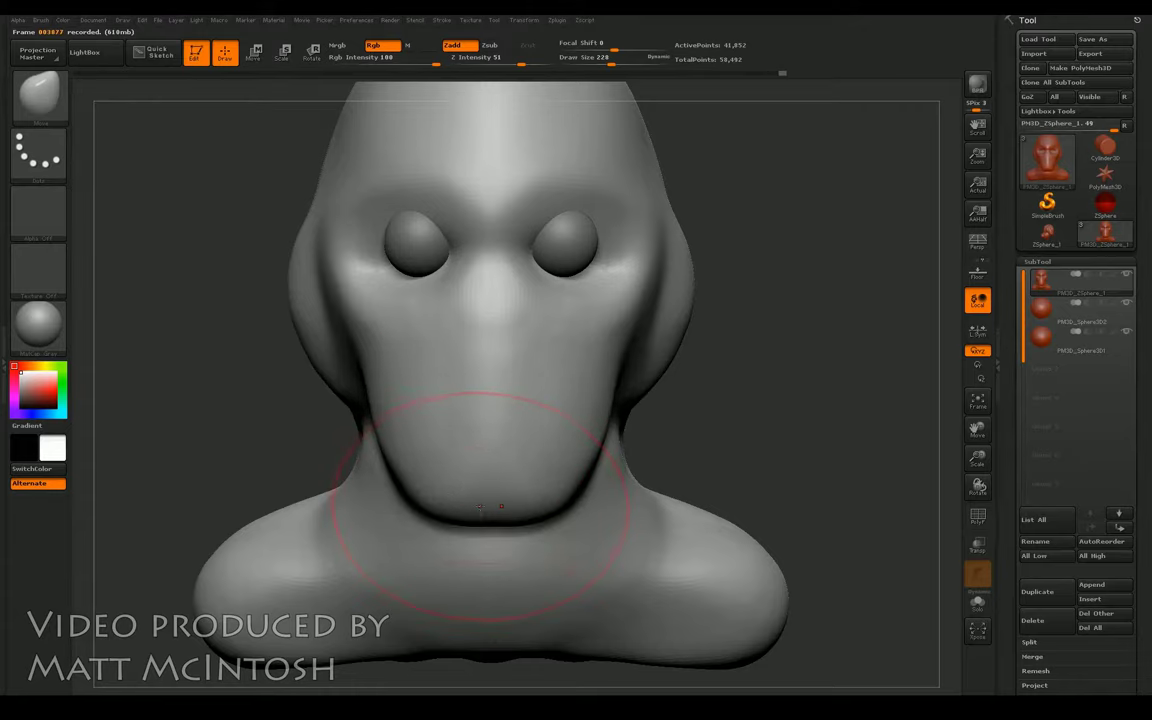
# Step: Fill out the jaw's side profile and pull the front of the chest downward with the Move brush
pyautogui.moveTo(285, 455)
pyautogui.mouseDown()
pyautogui.moveTo(262, 453)
pyautogui.moveTo(311, 447)
pyautogui.mouseUp()
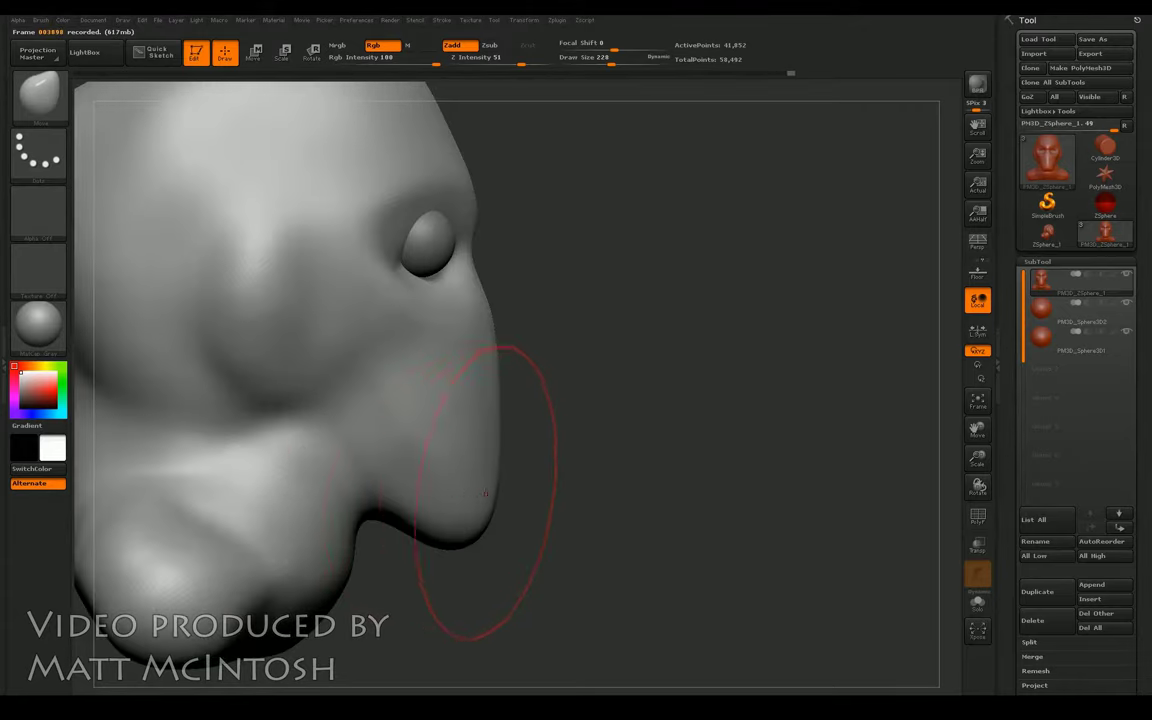
pyautogui.moveTo(347, 483)
pyautogui.mouseDown()
pyautogui.moveTo(373, 546)
pyautogui.moveTo(343, 538)
pyautogui.moveTo(300, 580)
pyautogui.mouseUp()
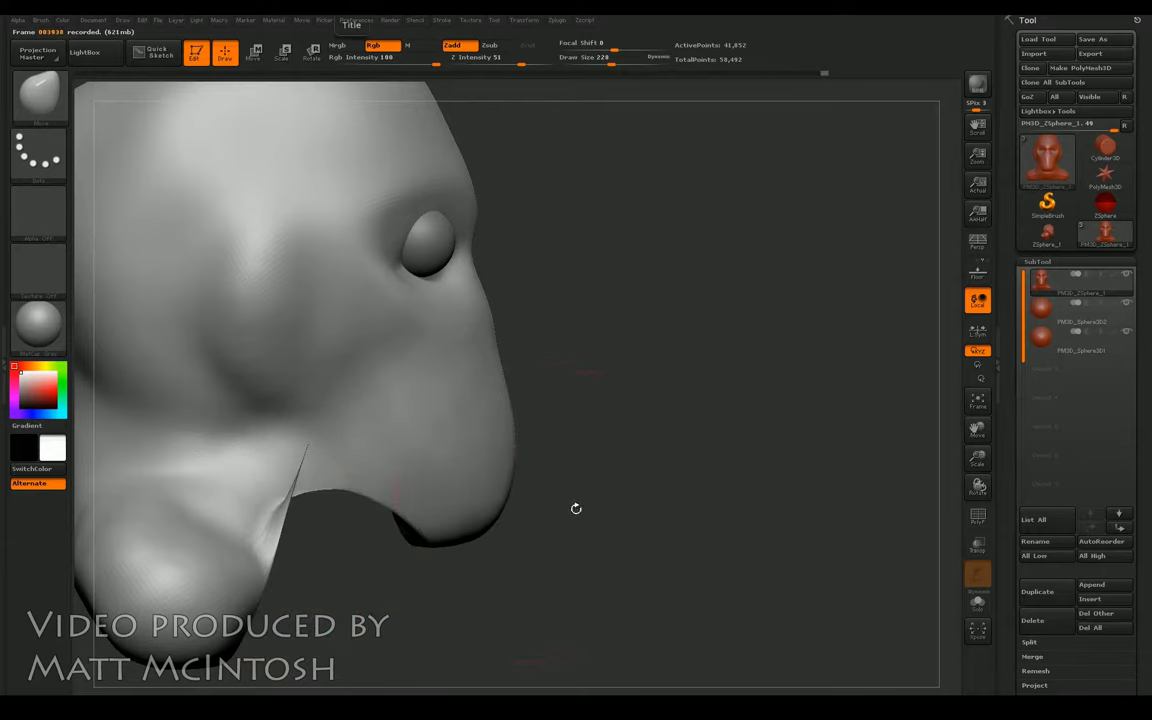
pyautogui.moveTo(978, 428); pyautogui.dragTo(1100, 283)
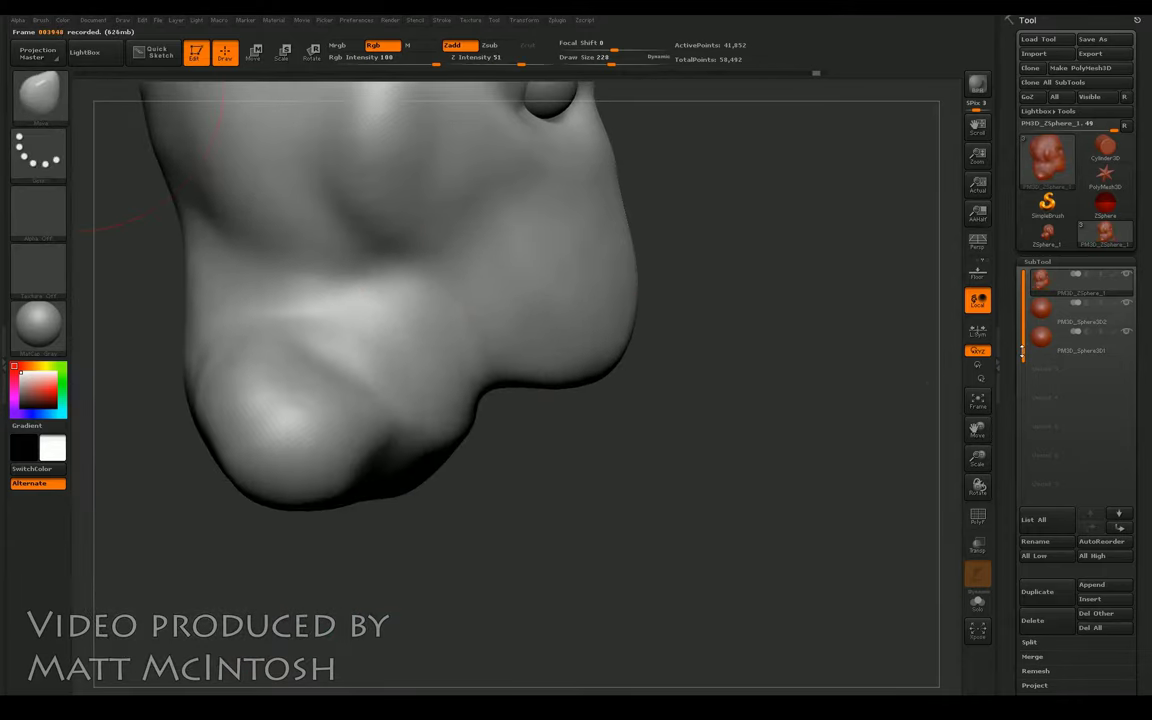
pyautogui.moveTo(444, 452)
pyautogui.keyDown('shift'); pyautogui.mouseDown()
pyautogui.moveTo(470, 400)
pyautogui.moveTo(463, 386)
pyautogui.moveTo(490, 470)
pyautogui.mouseUp(); pyautogui.keyUp('shift')
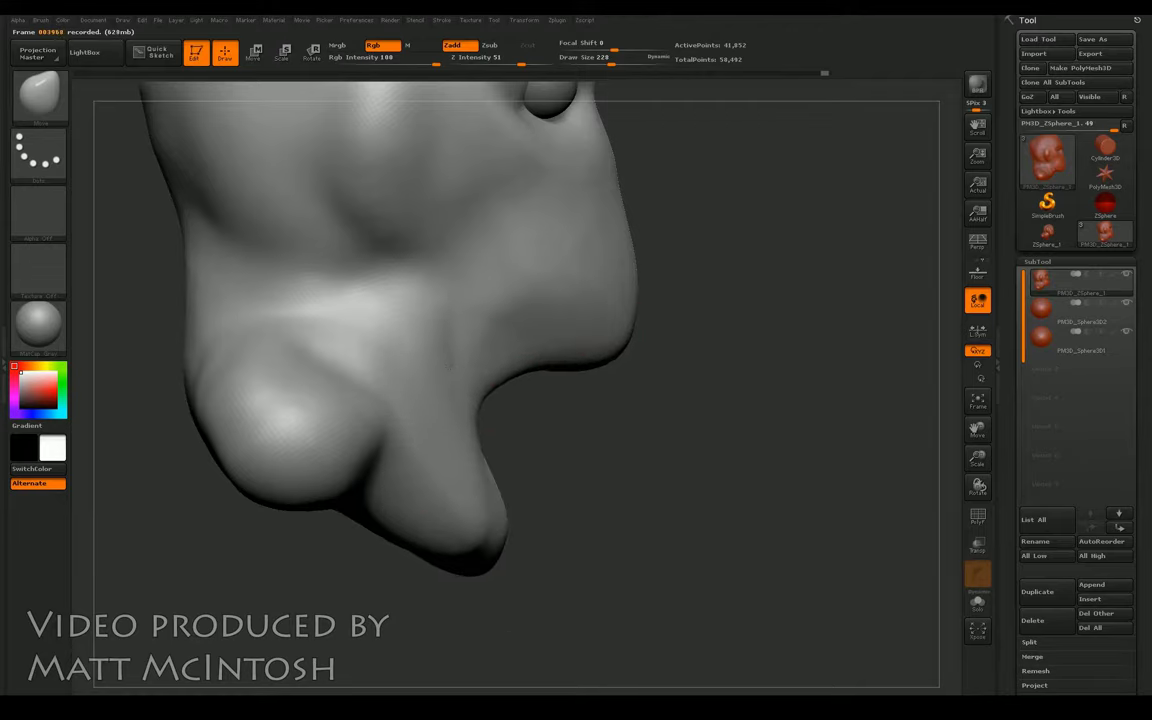
pyautogui.moveTo(718, 404); pyautogui.dragTo(505, 372)
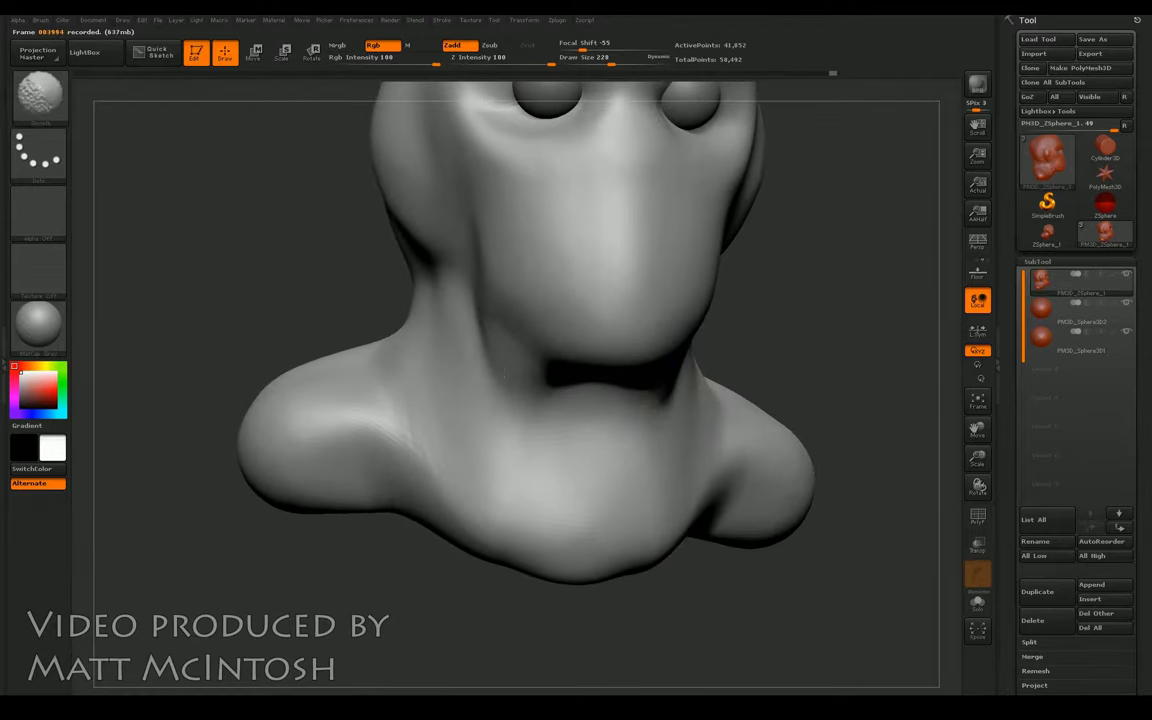
# Step: Smooth the chest and throat, and reshape the shoulders and the back of the neck
pyautogui.press('shift')
pyautogui.moveTo(322, 501)
pyautogui.mouseDown()
pyautogui.moveTo(476, 501)
pyautogui.moveTo(668, 566)
pyautogui.moveTo(416, 443)
pyautogui.moveTo(370, 300)
pyautogui.moveTo(463, 330)
pyautogui.moveTo(440, 320)
pyautogui.mouseUp()
pyautogui.moveTo(240, 300)
pyautogui.mouseDown()
pyautogui.moveTo(411, 291)
pyautogui.moveTo(226, 257)
pyautogui.moveTo(200, 230)
pyautogui.moveTo(315, 292)
pyautogui.mouseUp()
pyautogui.moveTo(501, 386)
pyautogui.keyDown('shift'); pyautogui.mouseDown()
pyautogui.moveTo(445, 345)
pyautogui.moveTo(469, 447)
pyautogui.moveTo(440, 480)
pyautogui.moveTo(424, 545)
pyautogui.moveTo(474, 555)
pyautogui.moveTo(437, 447)
pyautogui.moveTo(400, 430)
pyautogui.moveTo(415, 460)
pyautogui.mouseUp(); pyautogui.keyUp('shift')
pyautogui.press('shift')
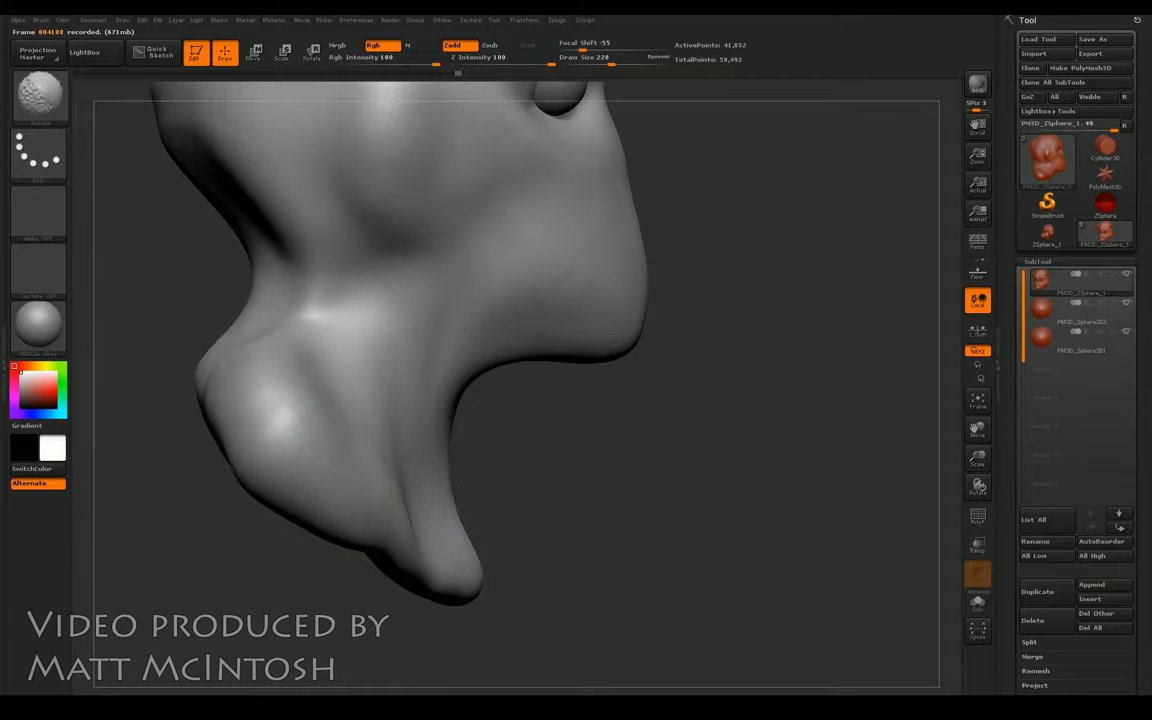
# Step: Refine the shoulders and the back of the skull with smoothing and the Clay brush at a reduced draw size
pyautogui.moveTo(881, 410)
pyautogui.mouseDown()
pyautogui.moveTo(878, 387)
pyautogui.moveTo(918, 500)
pyautogui.mouseUp()
pyautogui.moveTo(165, 408); pyautogui.dragTo(237, 429)
pyautogui.press('[')
pyautogui.moveTo(244, 465)
pyautogui.keyDown('shift'); pyautogui.mouseDown()
pyautogui.moveTo(190, 470)
pyautogui.moveTo(270, 500)
pyautogui.moveTo(220, 320)
pyautogui.moveTo(238, 505)
pyautogui.mouseUp(); pyautogui.keyUp('shift')
pyautogui.moveTo(185, 470)
pyautogui.keyDown('shift'); pyautogui.mouseDown()
pyautogui.moveTo(145, 450)
pyautogui.moveTo(360, 330)
pyautogui.moveTo(300, 330)
pyautogui.mouseUp(); pyautogui.keyUp('shift')
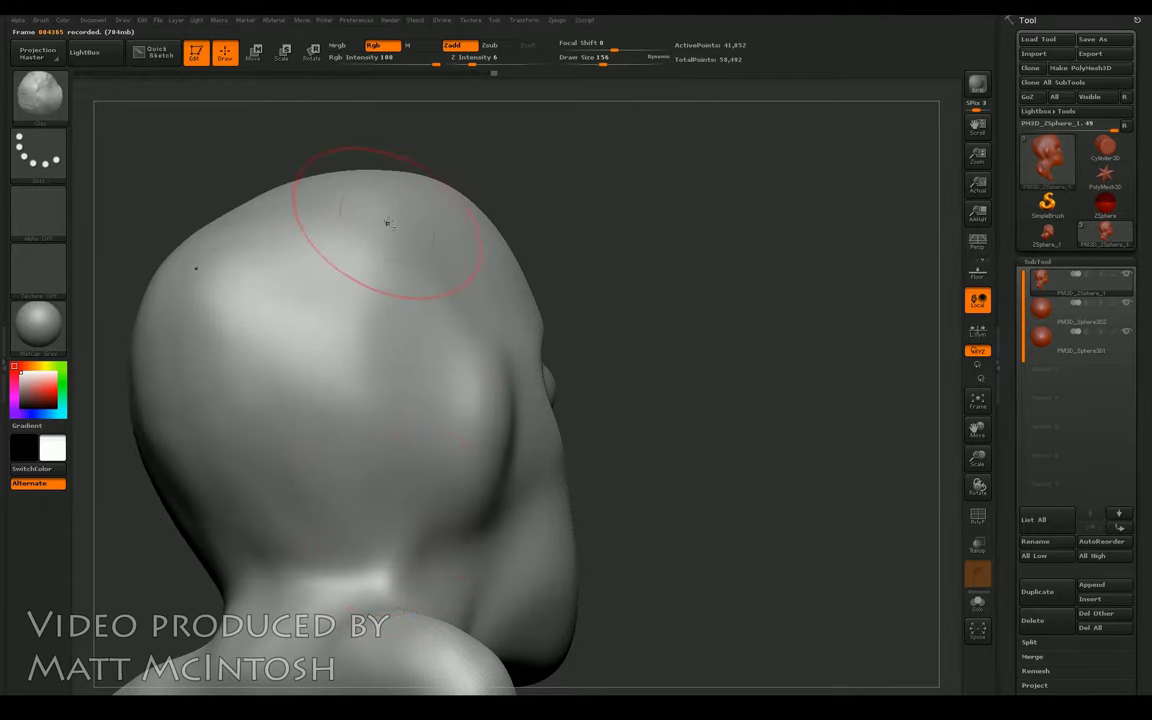
# Step: Pull out a rounded ear flap on the side of the head with the Move brush at draw size 140
pyautogui.moveTo(732, 351); pyautogui.dragTo(620, 400)
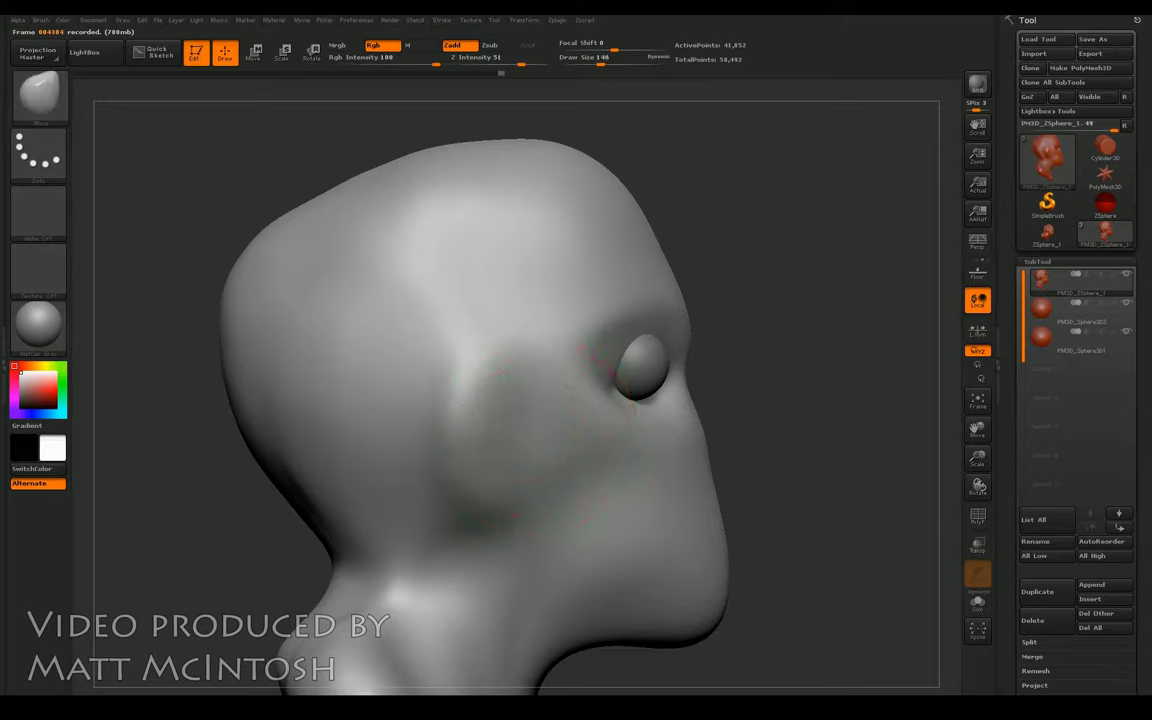
pyautogui.hotkey('ctrl', 'z')
pyautogui.moveTo(496, 430)
pyautogui.keyDown('shift'); pyautogui.mouseDown()
pyautogui.moveTo(504, 399)
pyautogui.moveTo(541, 403)
pyautogui.mouseUp(); pyautogui.keyUp('shift')
pyautogui.hotkey('ctrl', 'z')
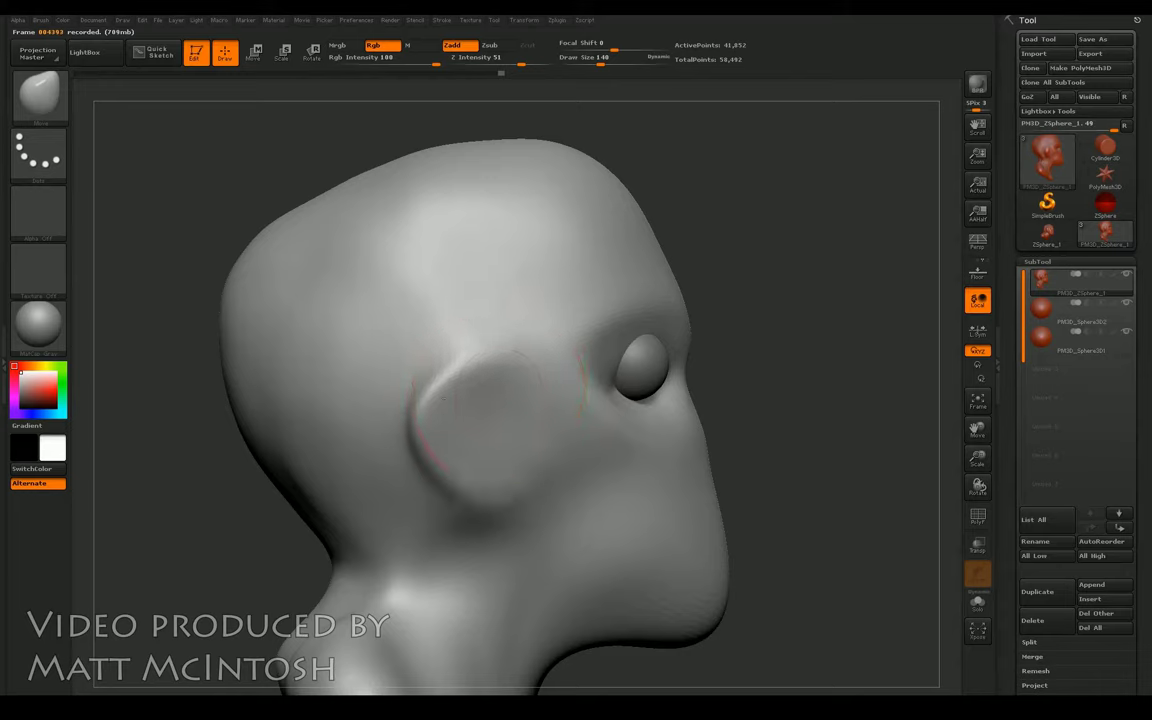
pyautogui.hotkey('ctrl', 'z')
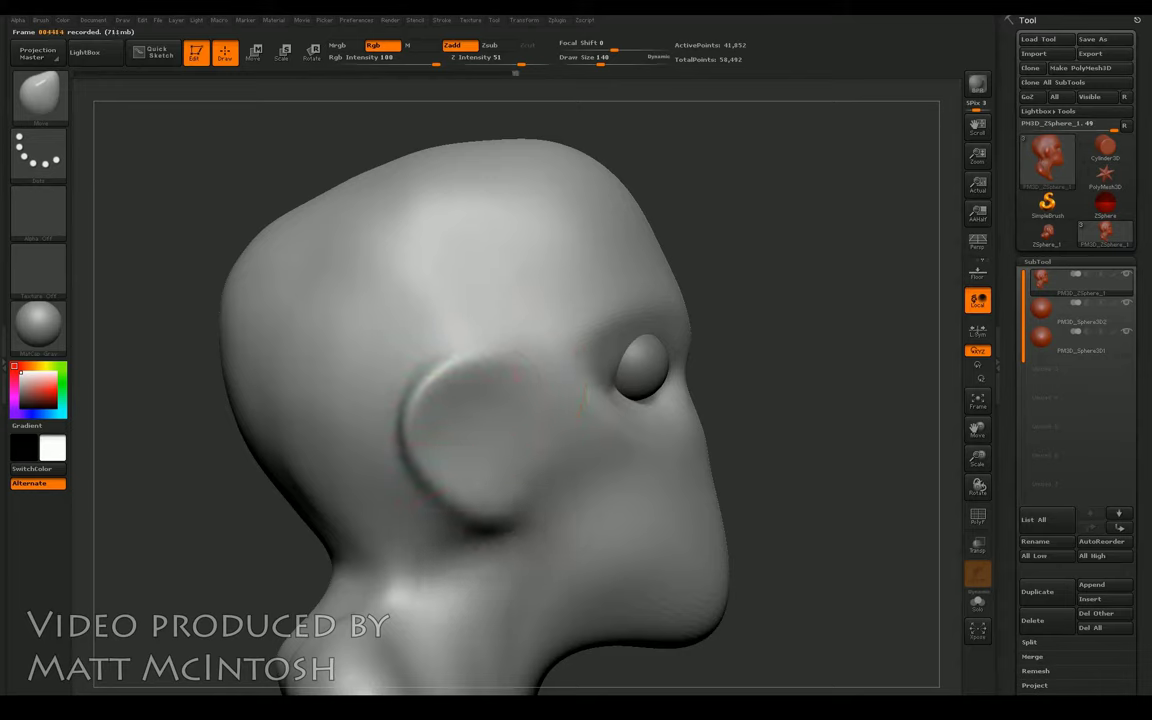
# Step: Reshape the cheek and the jaw below and in front of the ear with the Move brush
pyautogui.hotkey('ctrl', 'z')
pyautogui.hotkey('ctrl', 'z')
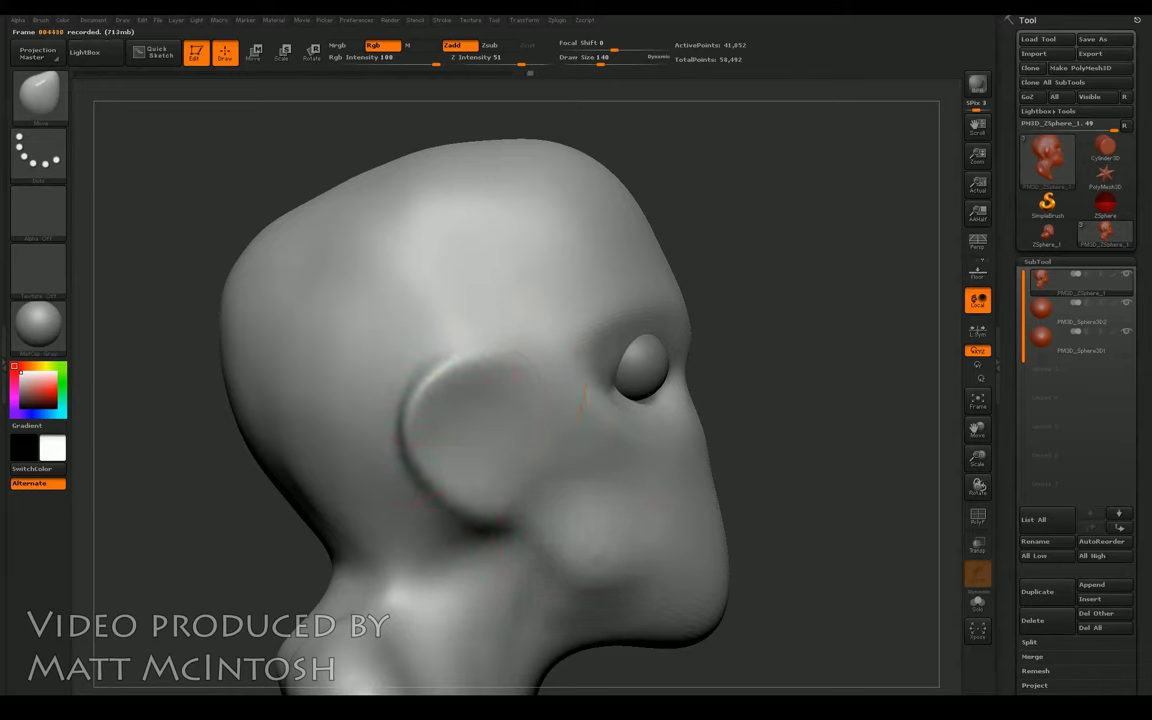
pyautogui.hotkey('ctrl', 'z')
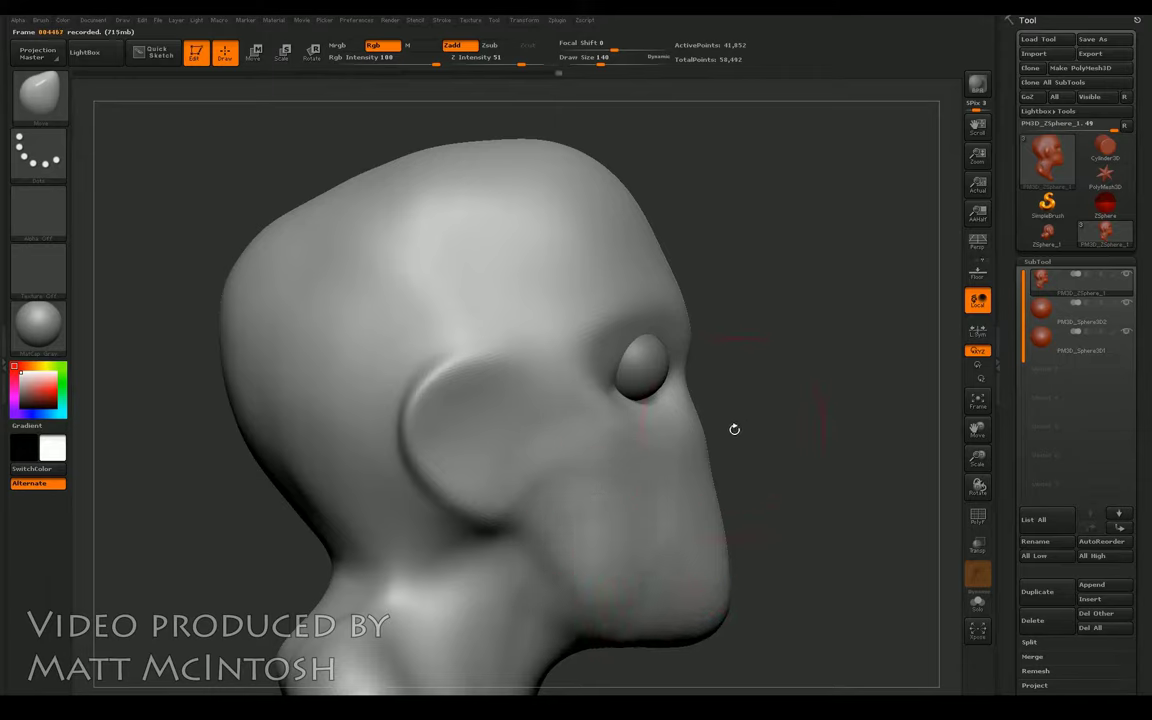
# Step: Shape the nose bulge, mouth area and chin in profile with the Move brush at draw size 160, and smooth the narrowed chin
pyautogui.hotkey('ctrl', 'z')
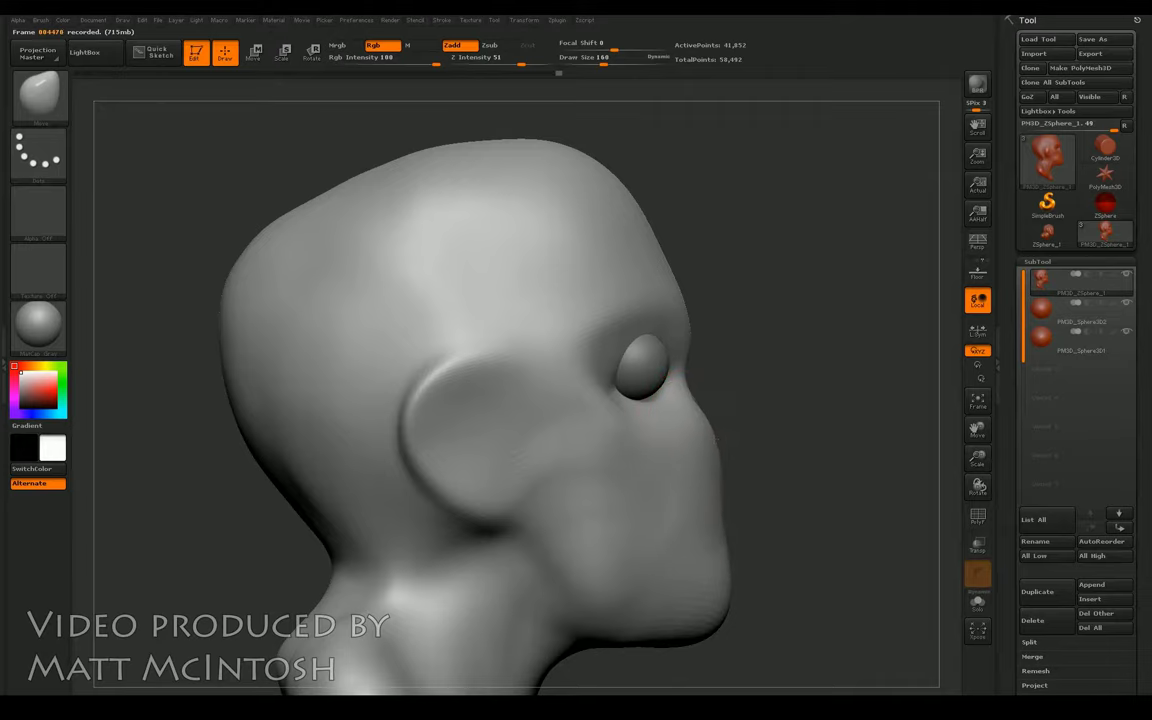
pyautogui.hotkey('ctrl', 'z')
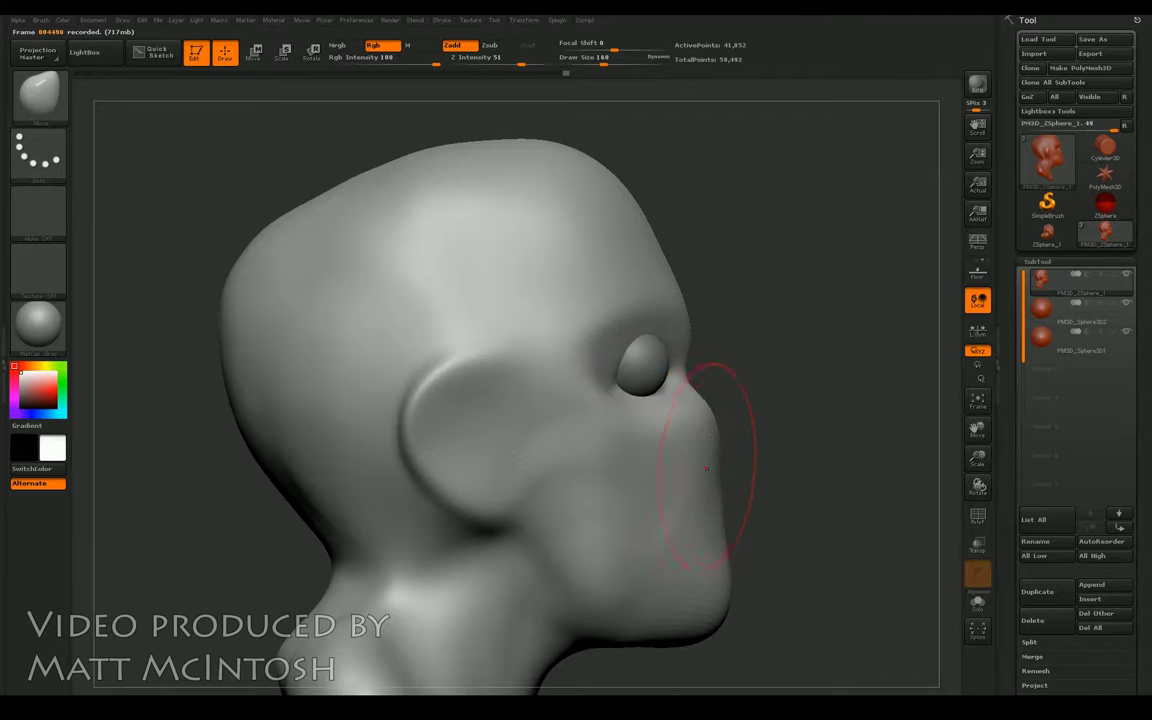
pyautogui.hotkey('ctrl', 'z')
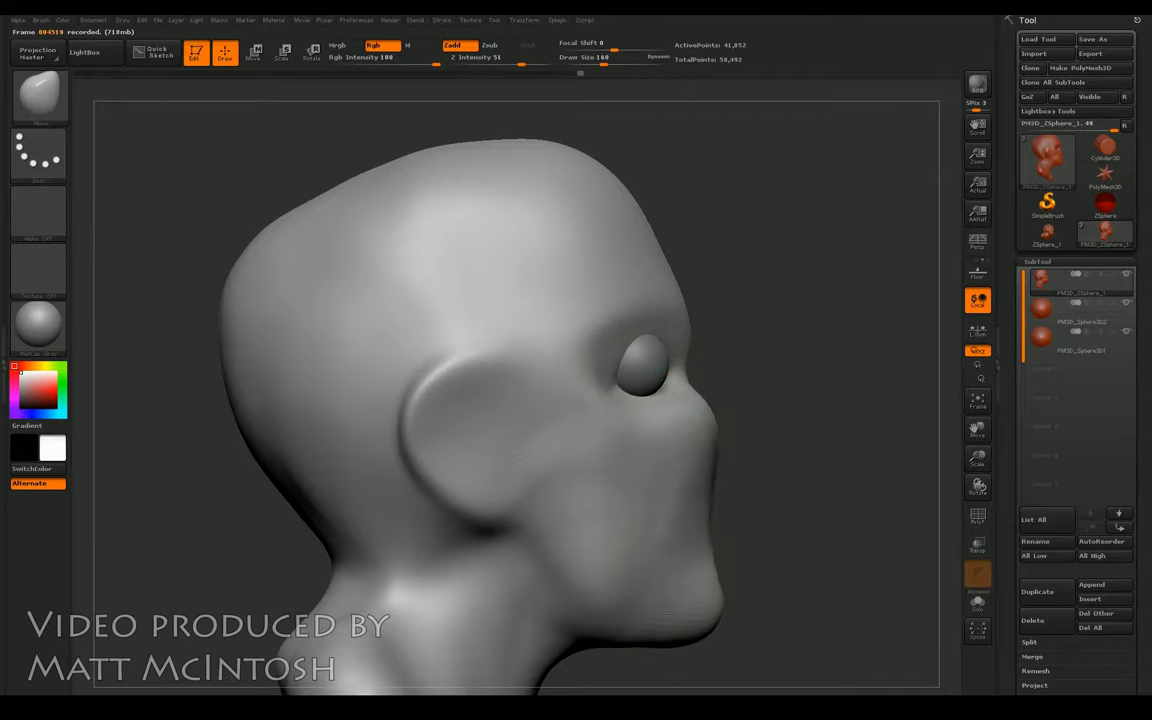
pyautogui.moveTo(680, 597); pyautogui.dragTo(648, 588)
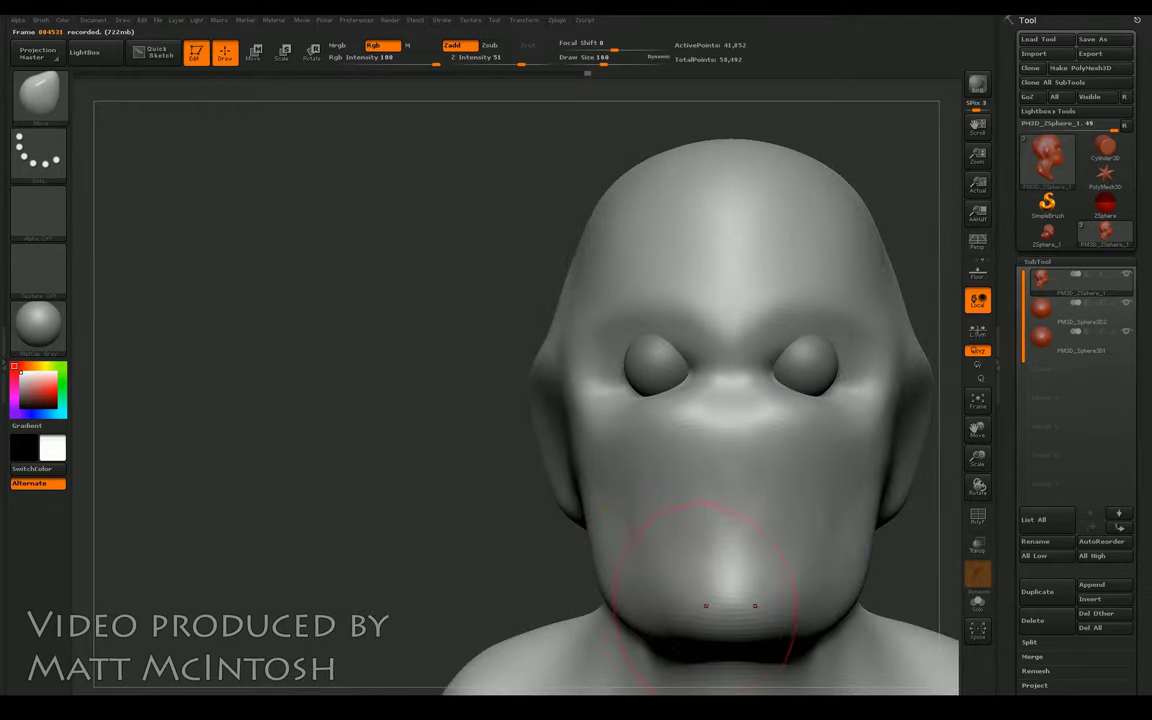
pyautogui.press('shift')
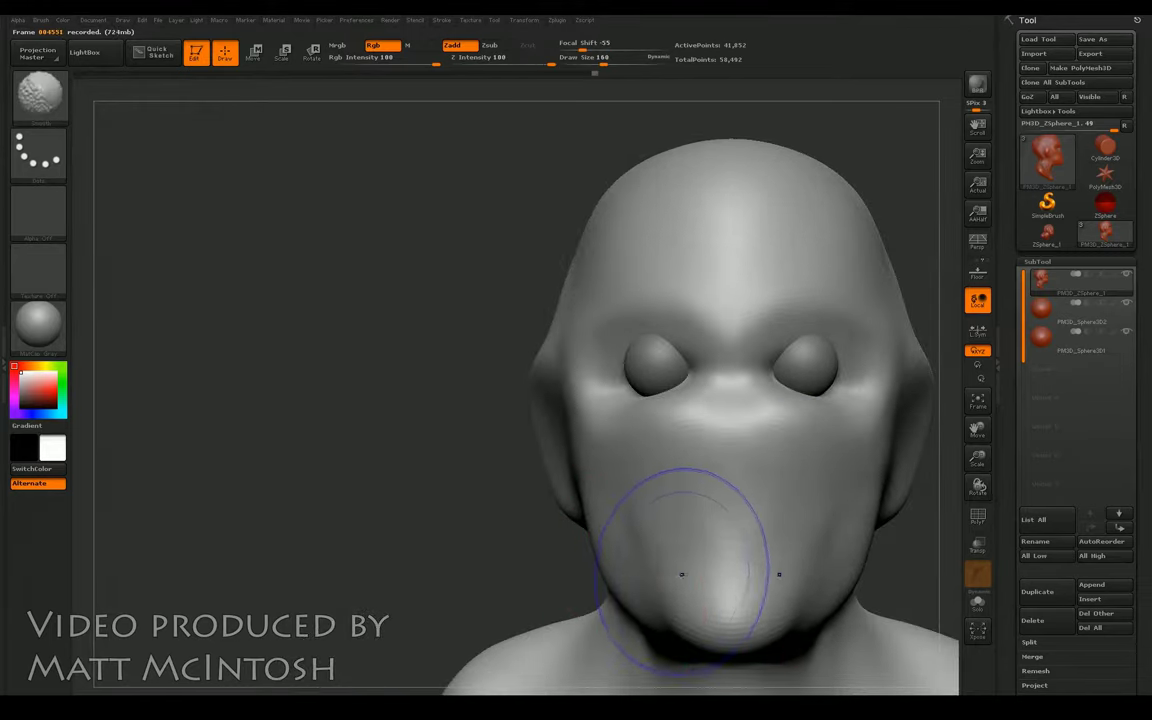
# Step: Pull the ear's upper edge upward and adjust the temples above it with the Move brush at draw size 160
pyautogui.moveTo(553, 424); pyautogui.dragTo(420, 418)
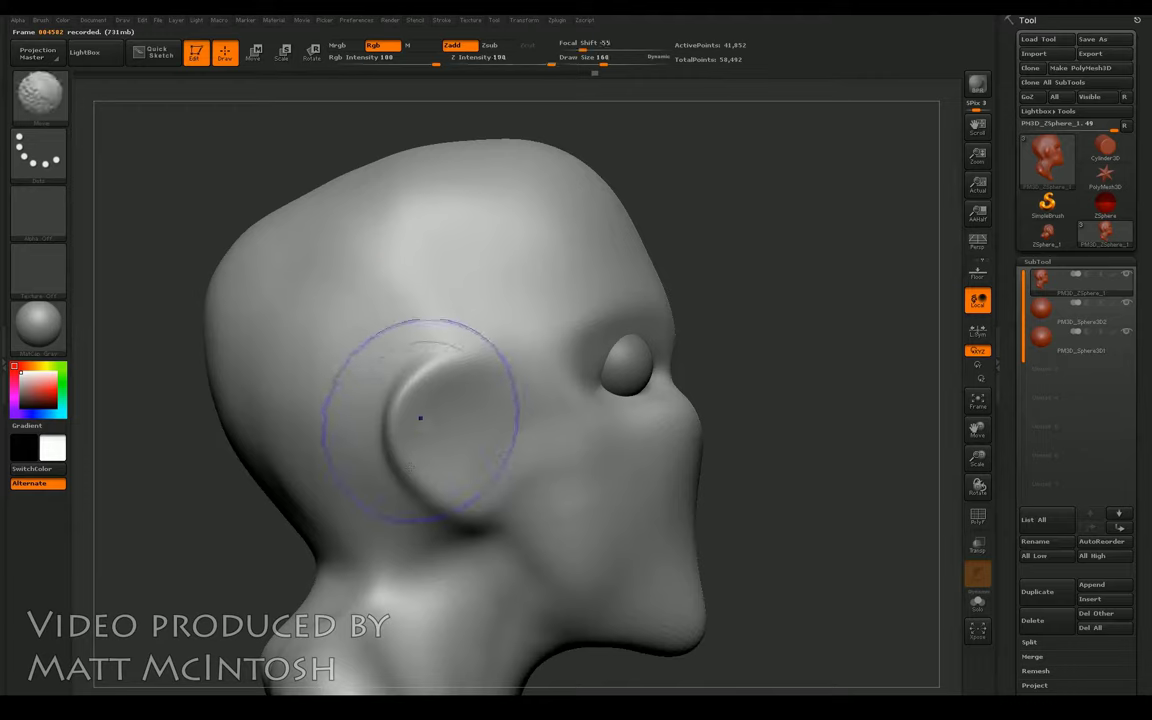
pyautogui.moveTo(823, 285); pyautogui.dragTo(608, 301)
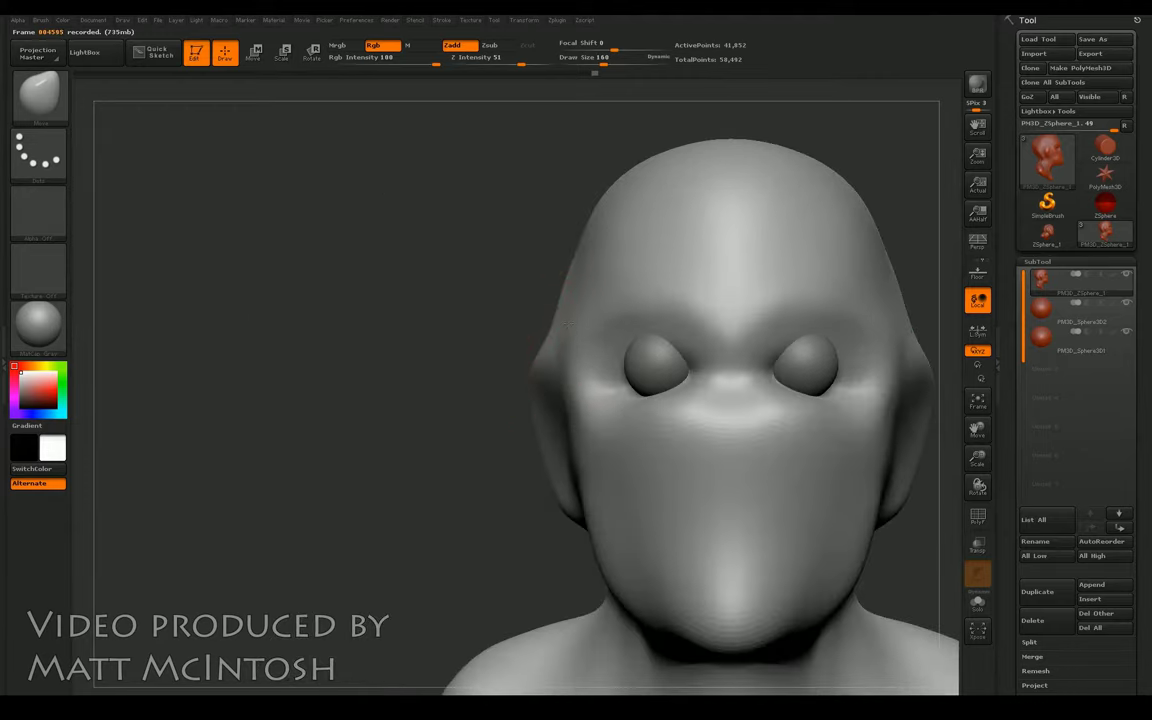
pyautogui.moveTo(541, 329); pyautogui.dragTo(572, 322)
pyautogui.moveTo(484, 327)
pyautogui.mouseDown()
pyautogui.moveTo(430, 328)
pyautogui.moveTo(516, 318)
pyautogui.moveTo(500, 320)
pyautogui.moveTo(475, 360)
pyautogui.moveTo(510, 440)
pyautogui.moveTo(561, 482)
pyautogui.mouseUp()
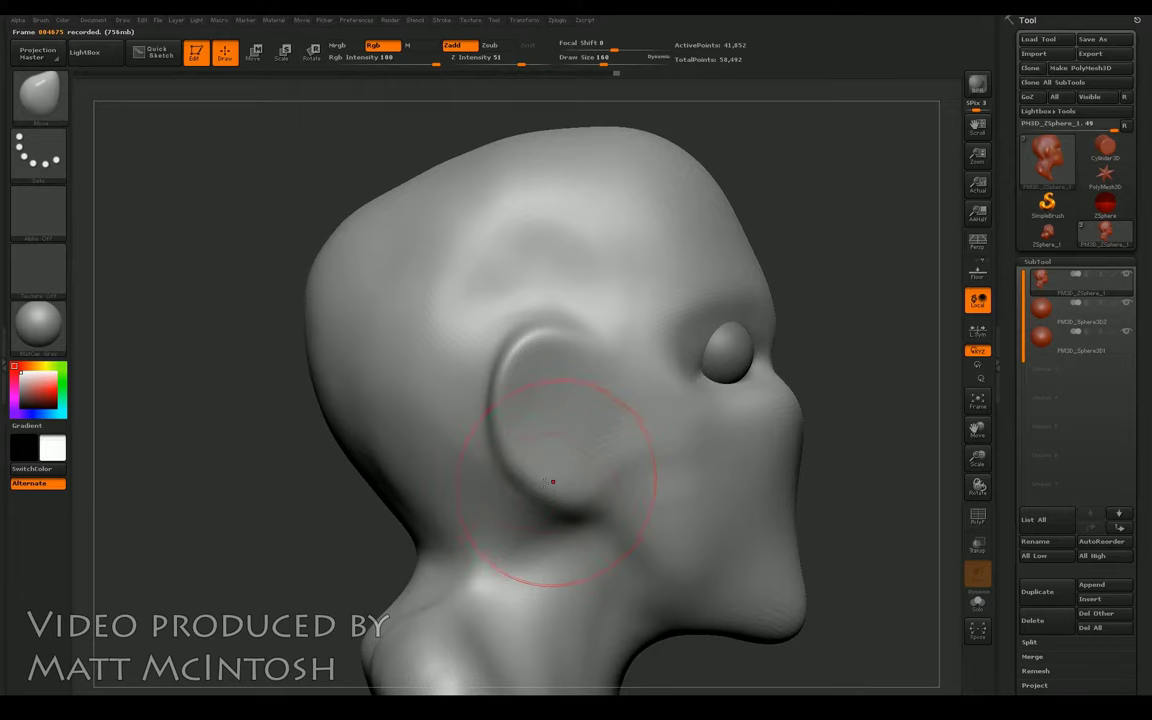
# Step: Tuck in the ear's lower edge at draw size 92, and smooth the jaw and neck beneath the earlobe
pyautogui.moveTo(592, 500)
pyautogui.mouseDown()
pyautogui.moveTo(539, 497)
pyautogui.moveTo(579, 504)
pyautogui.moveTo(550, 512)
pyautogui.moveTo(503, 474)
pyautogui.moveTo(525, 495)
pyautogui.moveTo(504, 502)
pyautogui.moveTo(456, 398)
pyautogui.moveTo(478, 340)
pyautogui.moveTo(505, 507)
pyautogui.moveTo(548, 517)
pyautogui.mouseUp()
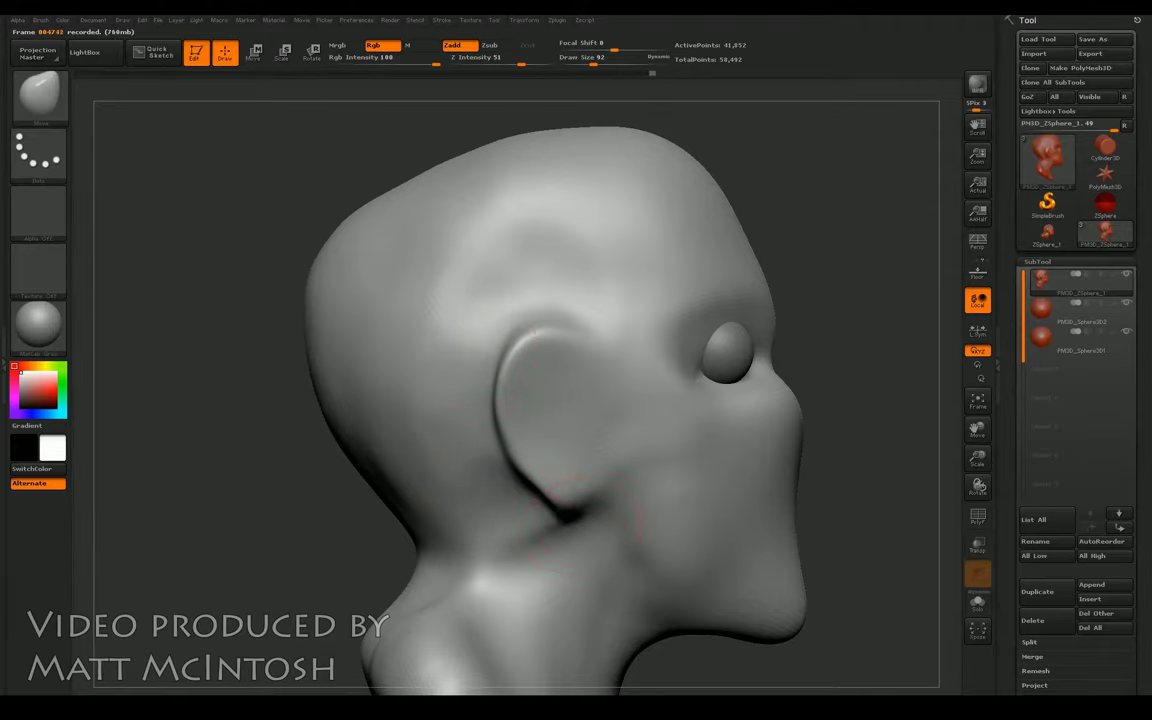
pyautogui.moveTo(658, 440); pyautogui.dragTo(553, 514)
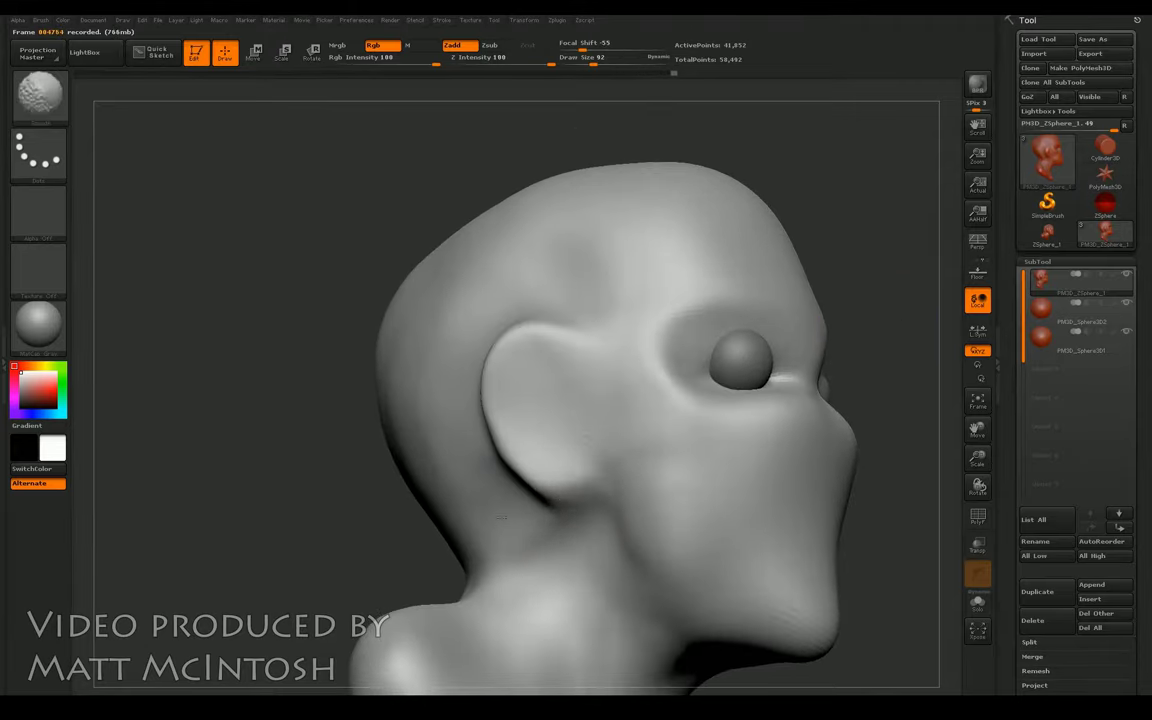
pyautogui.press('shift')
pyautogui.keyDown('shift'); pyautogui.moveTo(606, 526); pyautogui.dragTo(653, 583); pyautogui.keyUp('shift')
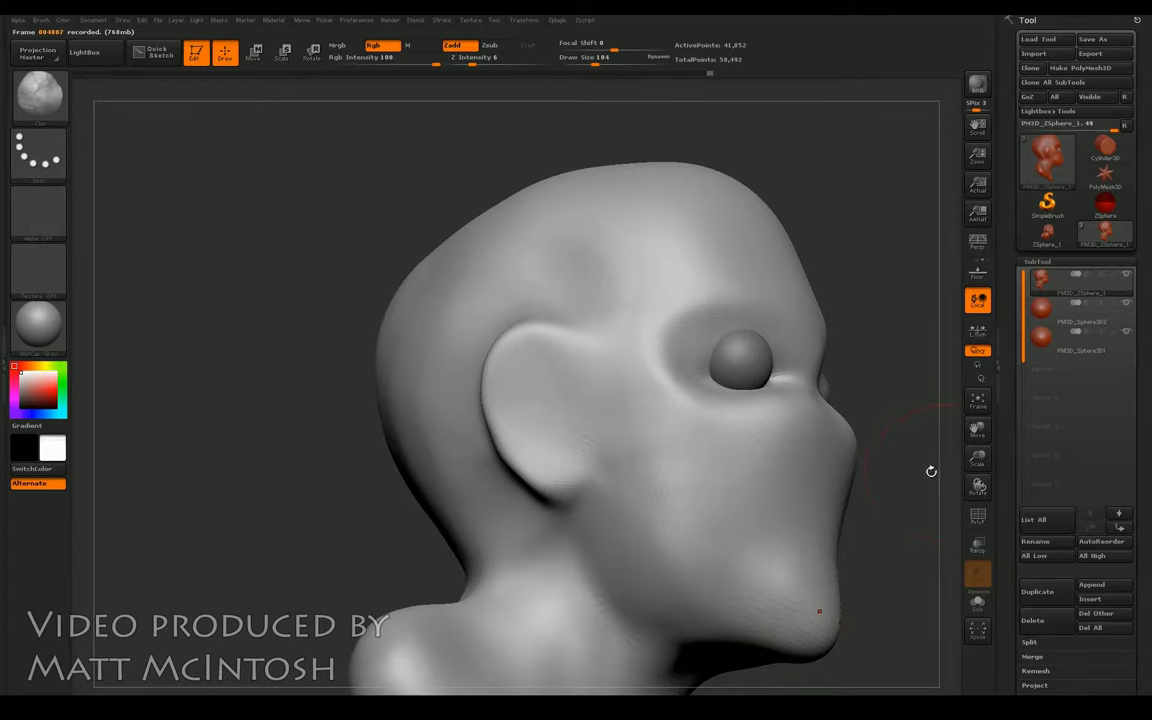
# Step: Build up the nose bridge and tip with the Clay brush at Z intensity 6, blending the bridge into the brow
pyautogui.moveTo(932, 471); pyautogui.dragTo(941, 458)
pyautogui.moveTo(890, 412)
pyautogui.mouseDown()
pyautogui.moveTo(861, 406)
pyautogui.moveTo(896, 400)
pyautogui.moveTo(877, 414)
pyautogui.mouseUp()
pyautogui.moveTo(670, 304)
pyautogui.keyDown('shift'); pyautogui.mouseDown()
pyautogui.moveTo(625, 300)
pyautogui.moveTo(646, 290)
pyautogui.moveTo(643, 355)
pyautogui.mouseUp(); pyautogui.keyUp('shift')
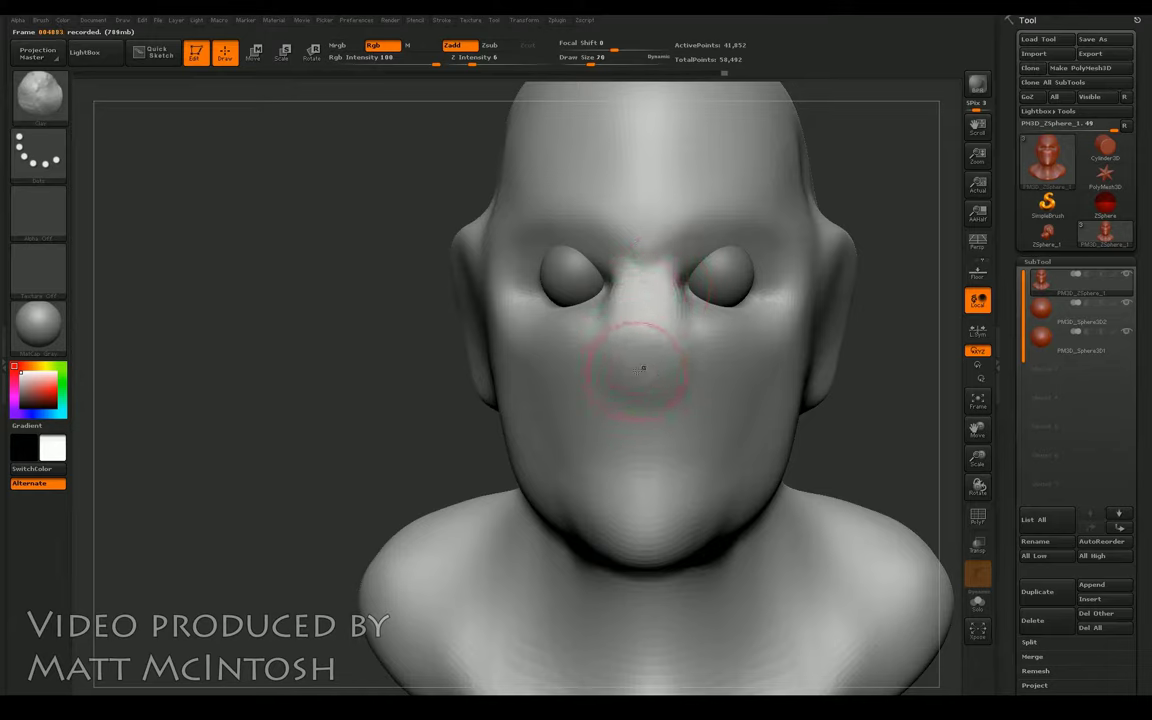
pyautogui.moveTo(641, 290)
pyautogui.mouseDown()
pyautogui.moveTo(580, 250)
pyautogui.moveTo(585, 235)
pyautogui.moveTo(643, 345)
pyautogui.moveTo(630, 270)
pyautogui.moveTo(603, 284)
pyautogui.moveTo(638, 205)
pyautogui.mouseUp()
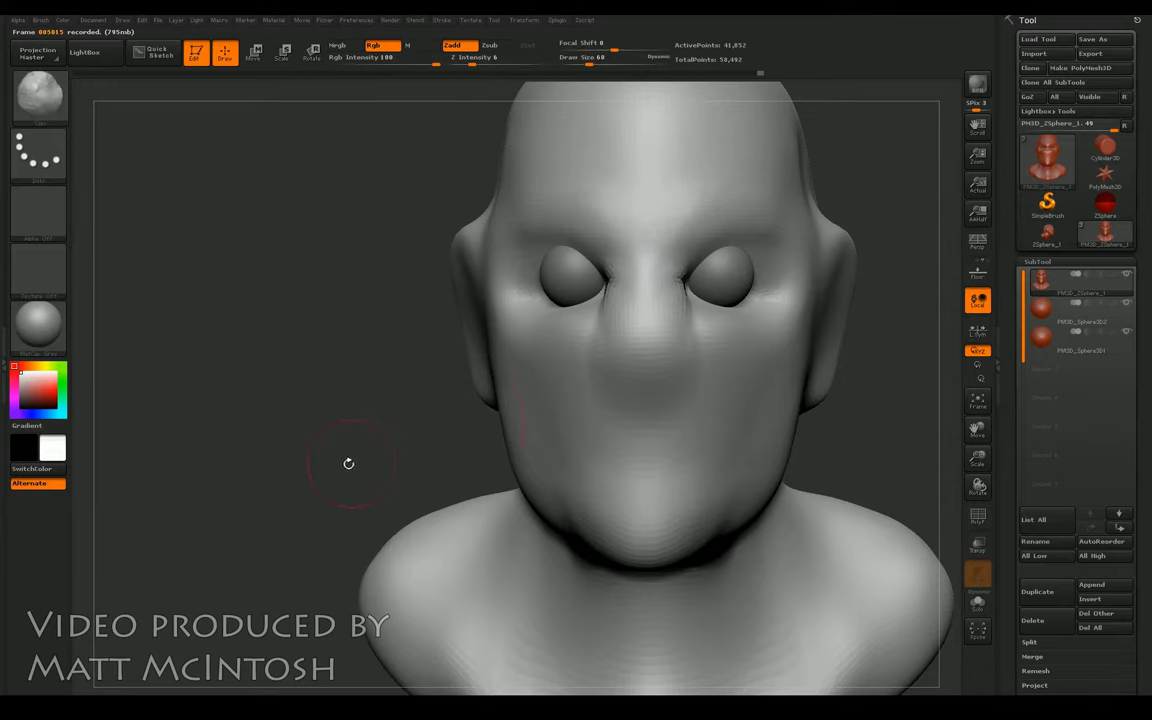
# Step: Build up the upper and lower lips with the Clay brush at draw size 60, and smooth the mouth corners
pyautogui.moveTo(315, 417); pyautogui.dragTo(594, 458)
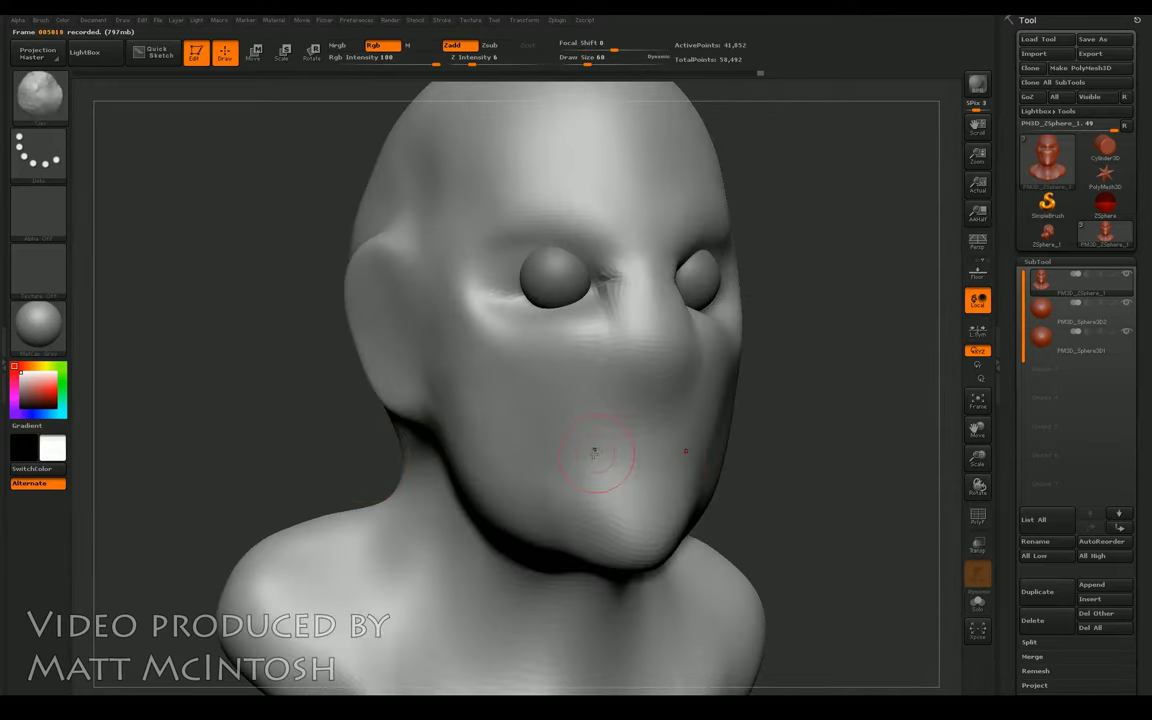
pyautogui.moveTo(556, 430)
pyautogui.mouseDown()
pyautogui.moveTo(592, 440)
pyautogui.moveTo(522, 440)
pyautogui.mouseUp()
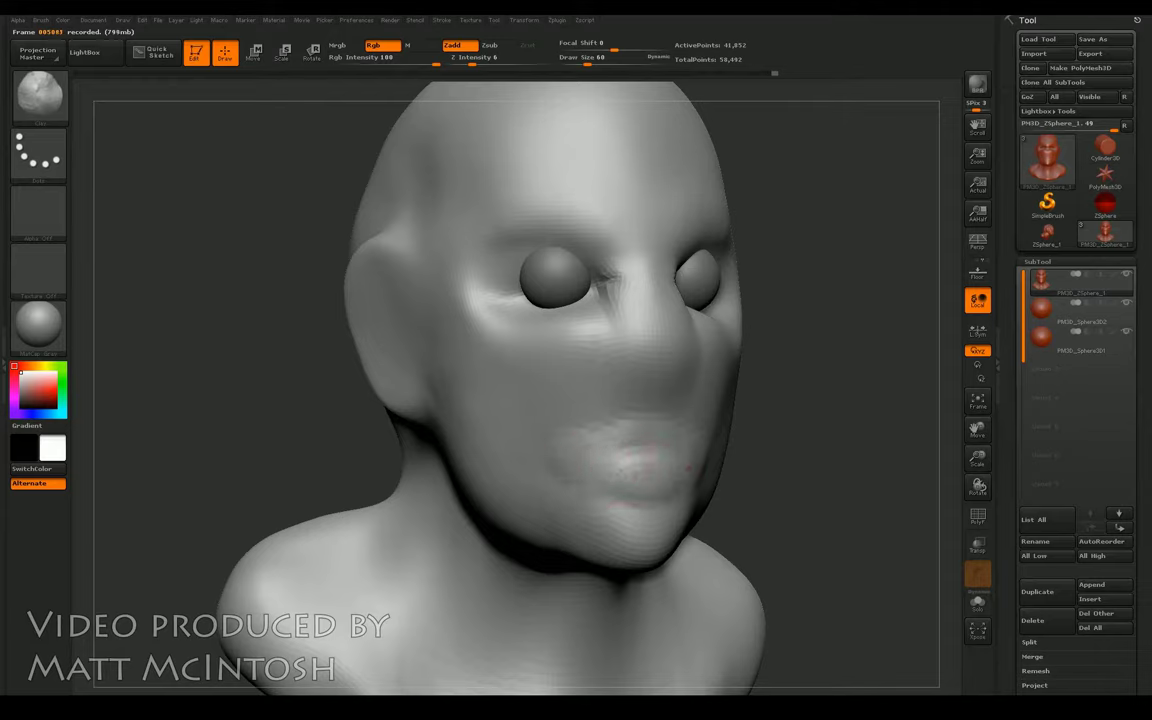
pyautogui.moveTo(640, 475)
pyautogui.mouseDown()
pyautogui.moveTo(625, 460)
pyautogui.moveTo(760, 430)
pyautogui.moveTo(600, 440)
pyautogui.mouseUp()
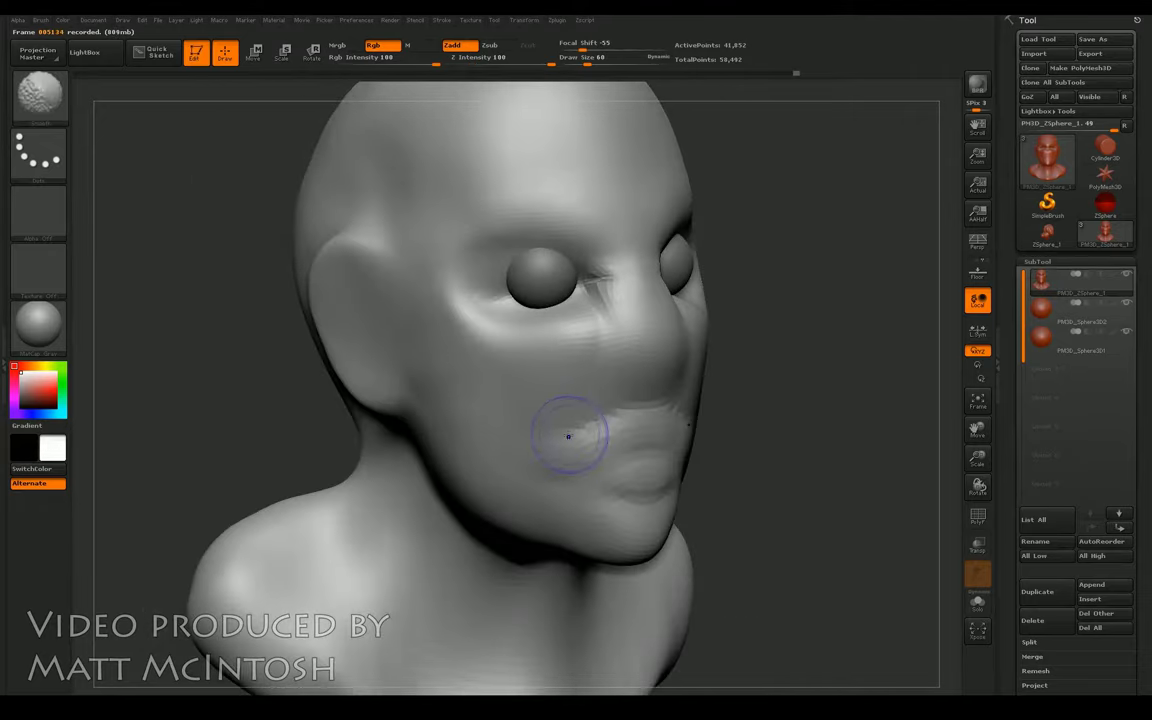
# Step: Sculpt the folds beside the nose and around the mouth corners with the Clay brush at draw size 60
pyautogui.press('b')
pyautogui.press('s')
pyautogui.press('t')
pyautogui.moveTo(723, 372); pyautogui.dragTo(585, 408)
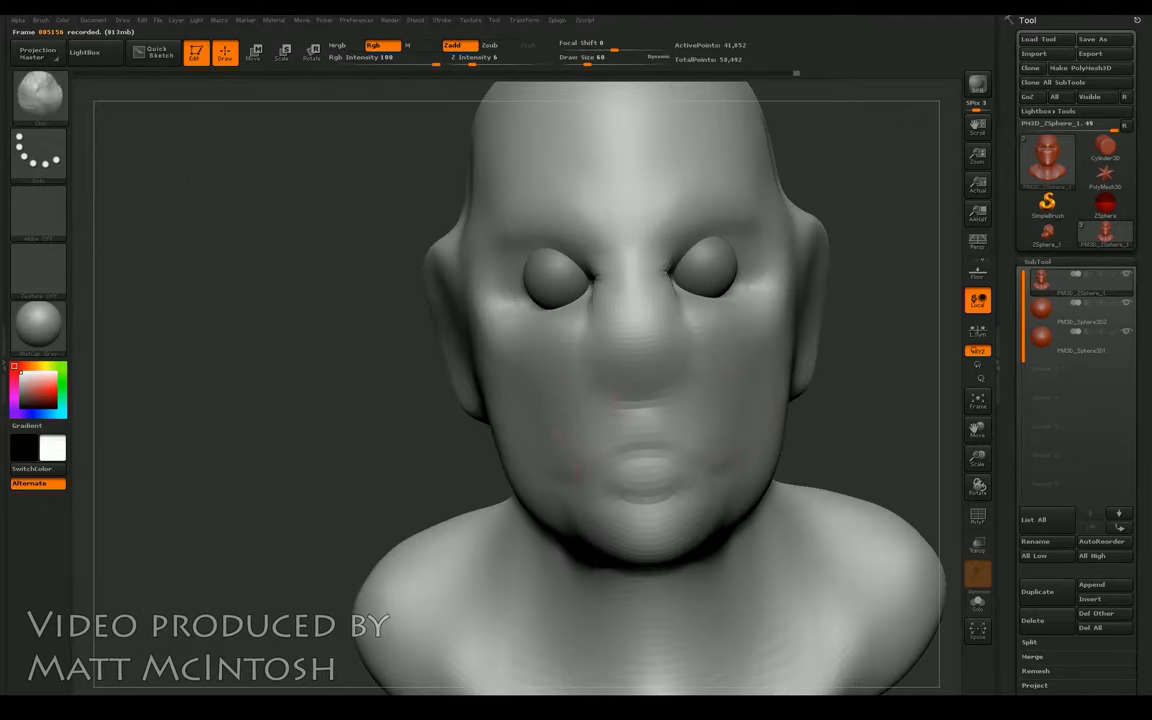
pyautogui.moveTo(374, 471); pyautogui.dragTo(479, 444)
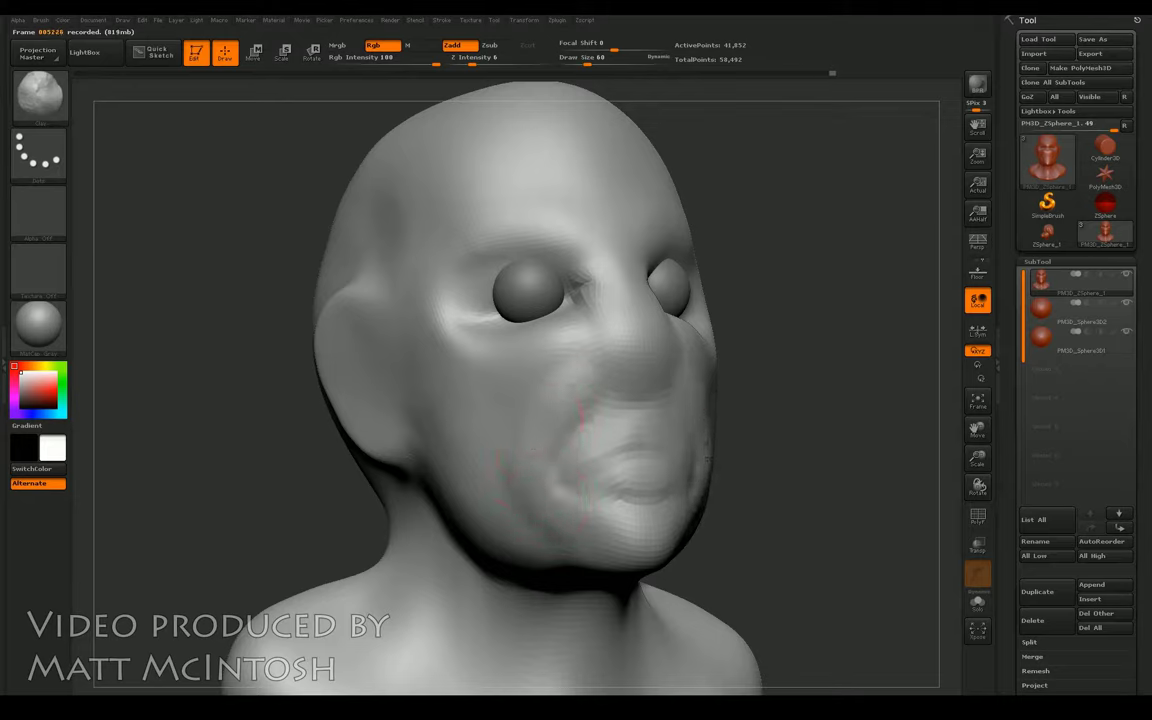
# Step: Smooth the folds beside the nose and mouth, and reshape the sides of the nose with the Move brush at draw size 60
pyautogui.moveTo(586, 373)
pyautogui.keyDown('shift'); pyautogui.mouseDown()
pyautogui.moveTo(535, 380)
pyautogui.moveTo(485, 350)
pyautogui.mouseUp(); pyautogui.keyUp('shift')
pyautogui.moveTo(576, 503); pyautogui.dragTo(612, 398)
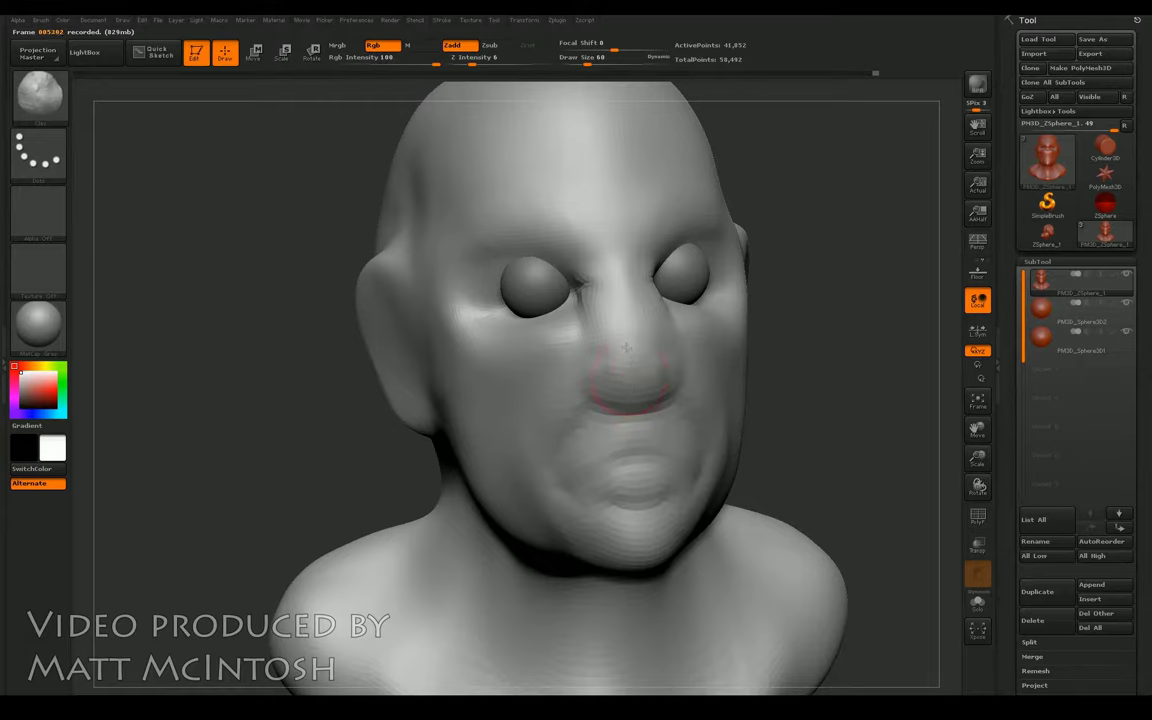
pyautogui.press('shift')
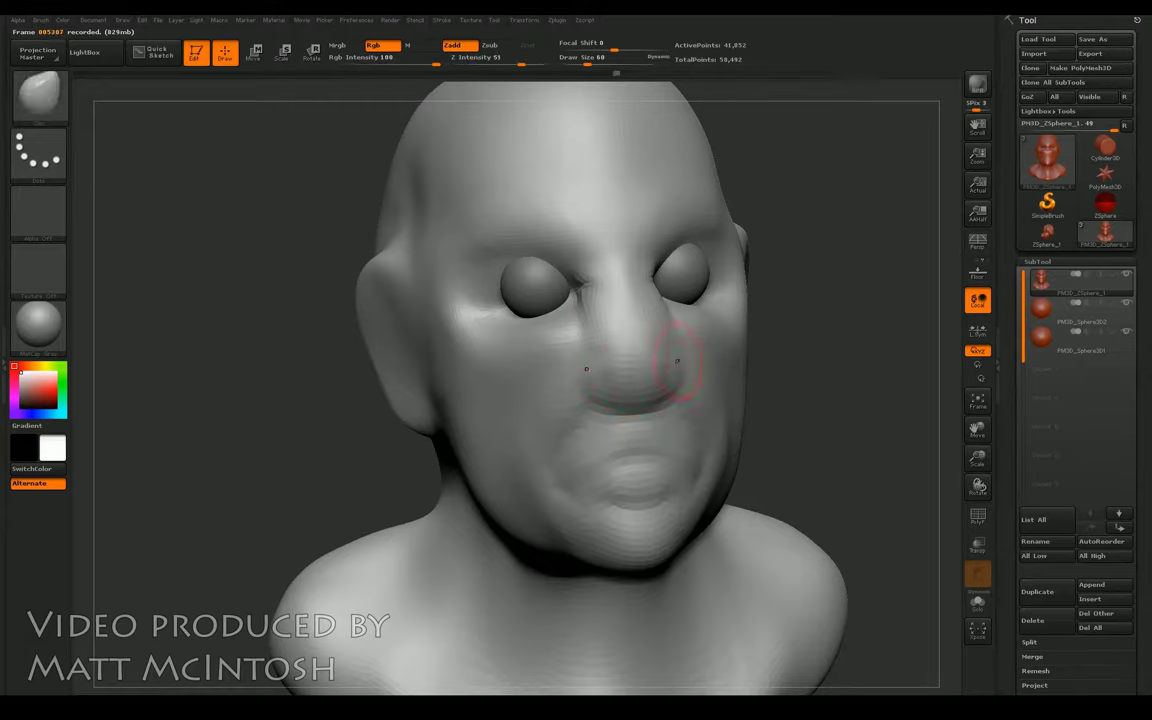
pyautogui.moveTo(579, 331)
pyautogui.keyDown('shift'); pyautogui.mouseDown()
pyautogui.moveTo(540, 295)
pyautogui.moveTo(590, 265)
pyautogui.moveTo(553, 268)
pyautogui.moveTo(580, 245)
pyautogui.mouseUp(); pyautogui.keyUp('shift')
# Step: Push the lips and mouth area back in profile with the Move brush at draw size 144
pyautogui.moveTo(827, 279)
pyautogui.mouseDown()
pyautogui.moveTo(680, 290)
pyautogui.moveTo(617, 270)
pyautogui.moveTo(618, 287)
pyautogui.mouseUp()
pyautogui.moveTo(885, 231); pyautogui.dragTo(859, 260)
pyautogui.moveTo(977, 424); pyautogui.dragTo(970, 404)
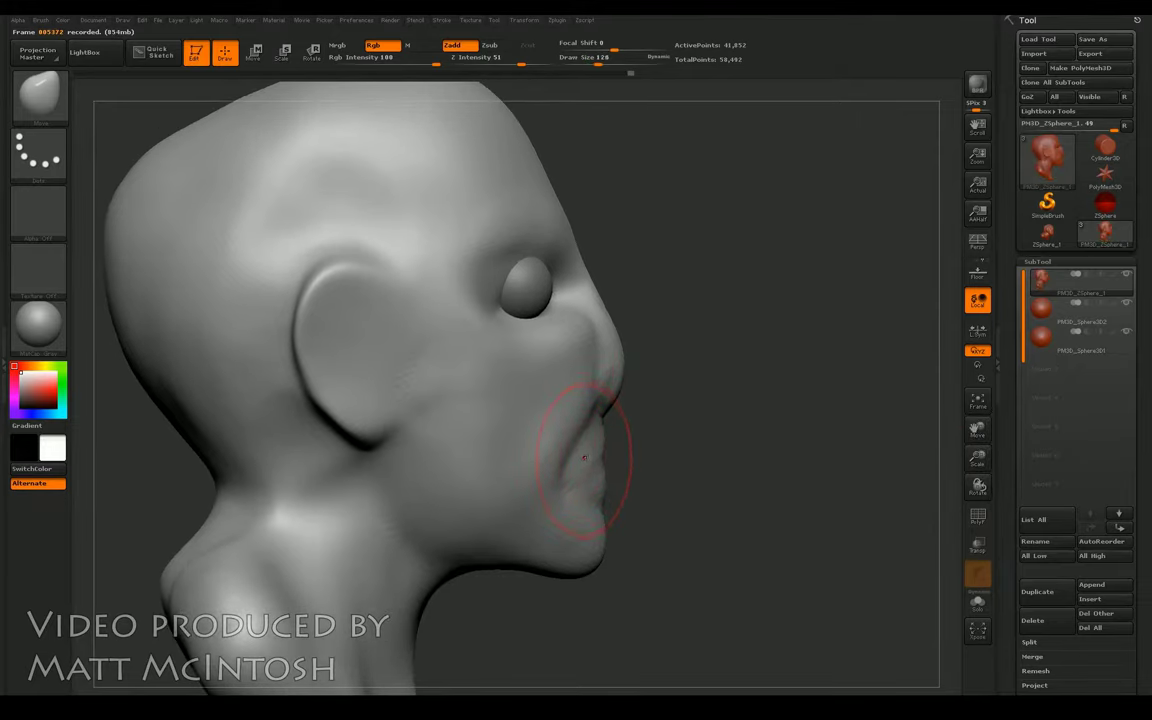
pyautogui.keyDown('alt'); pyautogui.moveTo(593, 468); pyautogui.dragTo(592, 475); pyautogui.keyUp('alt')
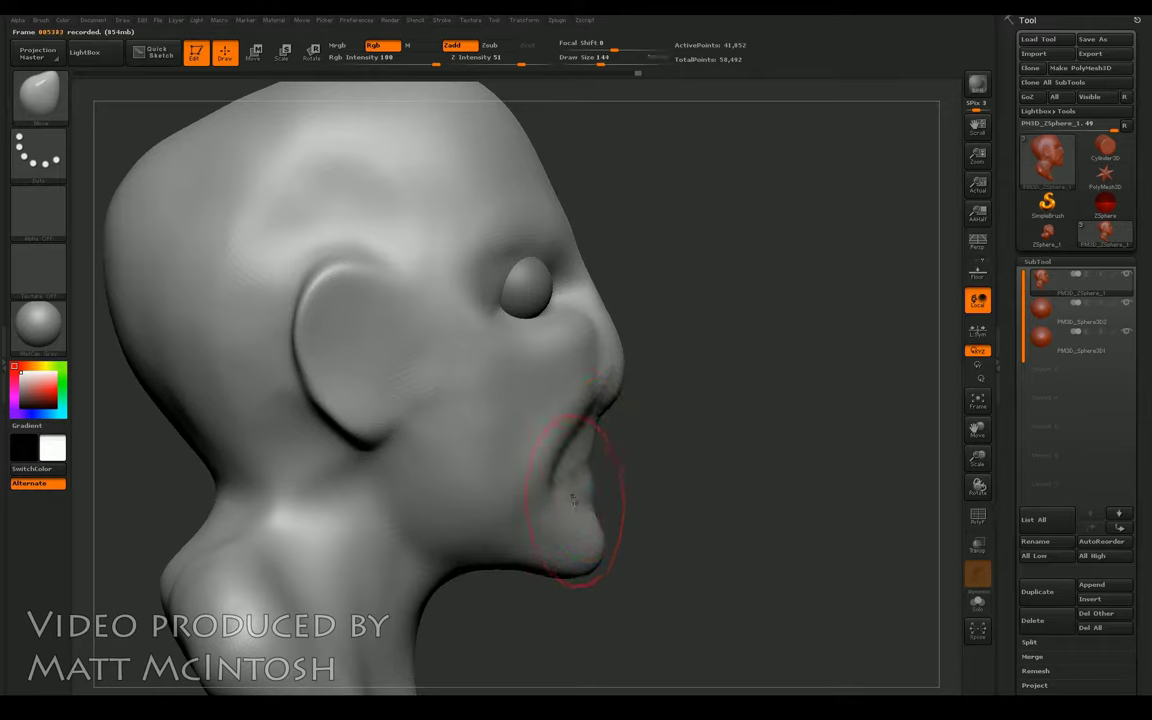
pyautogui.hotkey('ctrl', 'z')
pyautogui.hotkey('ctrl', 'shift', 'z')
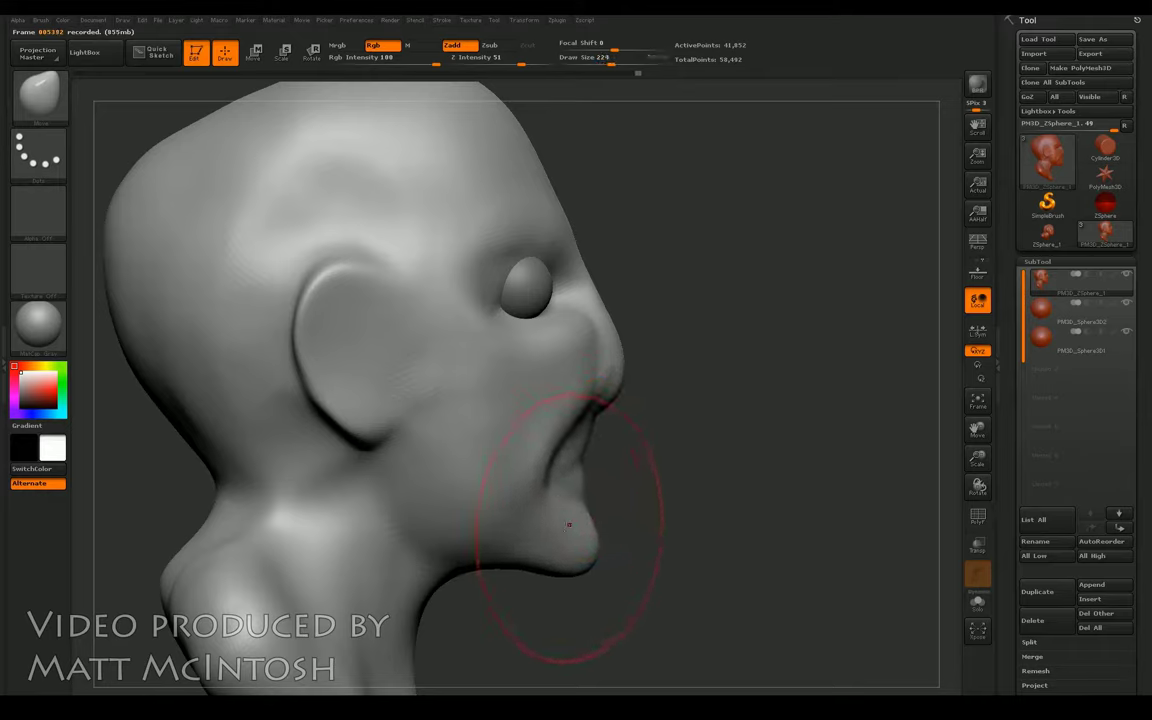
# Step: Round out the forehead, crown and back of the skull in profile with the Move brush at draw sizes above 200
pyautogui.hotkey('ctrl', 'z')
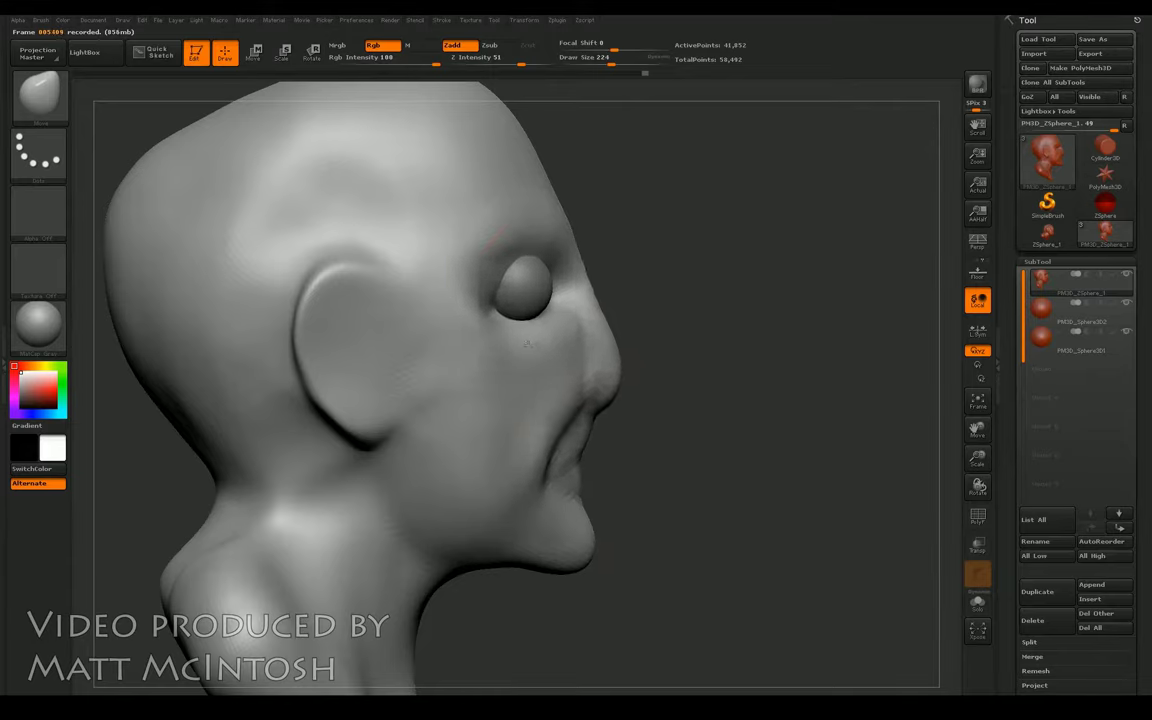
pyautogui.hotkey('ctrl', 'shift', 'z')
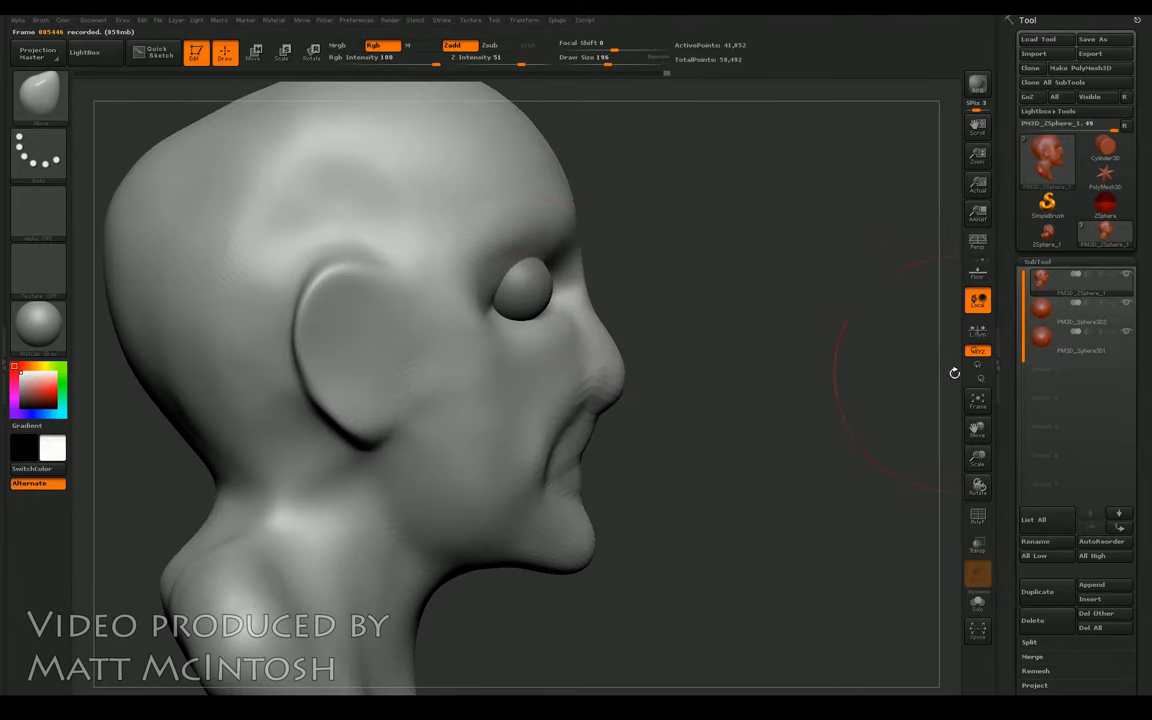
pyautogui.moveTo(975, 428); pyautogui.dragTo(950, 427)
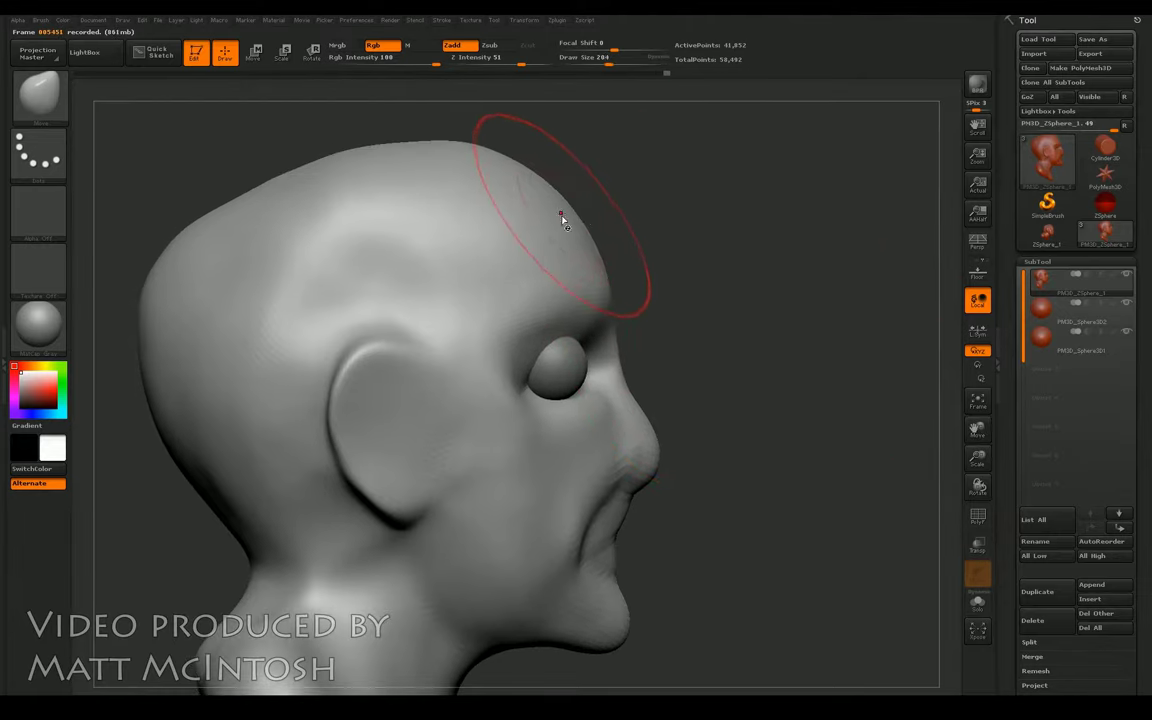
pyautogui.moveTo(424, 200)
pyautogui.mouseDown()
pyautogui.moveTo(391, 162)
pyautogui.moveTo(283, 185)
pyautogui.moveTo(177, 257)
pyautogui.moveTo(172, 380)
pyautogui.moveTo(197, 446)
pyautogui.mouseUp()
pyautogui.moveTo(269, 528)
pyautogui.mouseDown()
pyautogui.moveTo(206, 437)
pyautogui.moveTo(180, 347)
pyautogui.moveTo(200, 185)
pyautogui.moveTo(192, 207)
pyautogui.moveTo(244, 180)
pyautogui.moveTo(240, 215)
pyautogui.mouseUp()
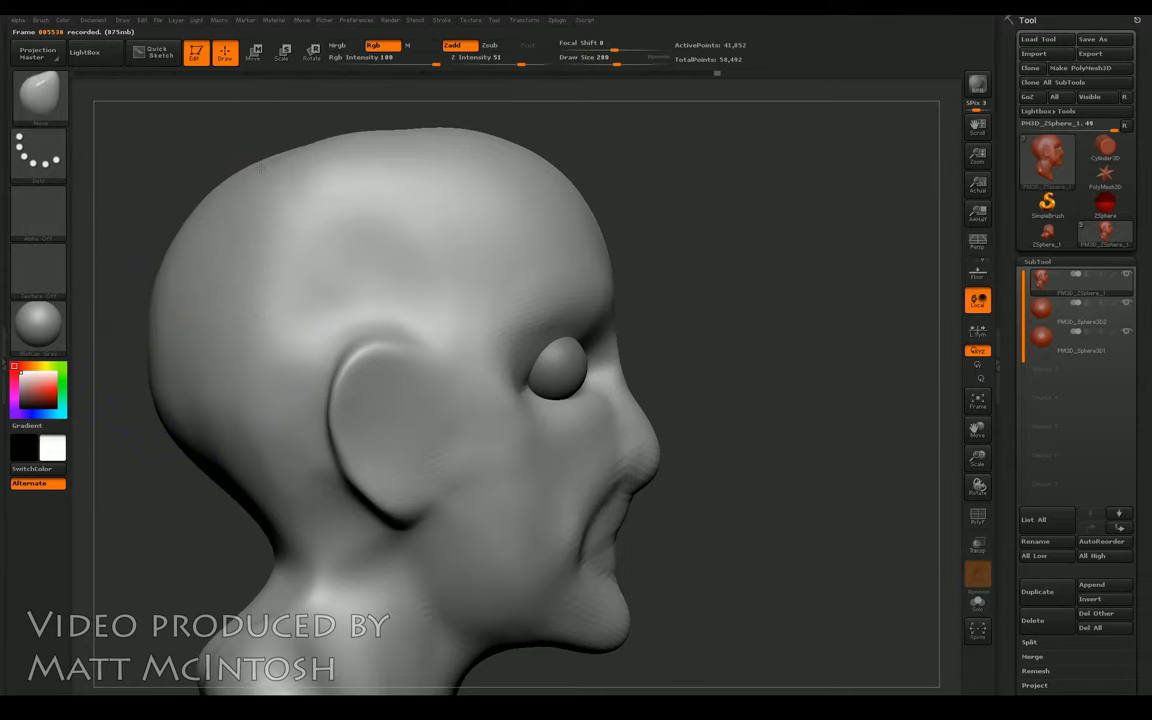
pyautogui.moveTo(751, 251)
pyautogui.mouseDown()
pyautogui.moveTo(822, 285)
pyautogui.moveTo(764, 324)
pyautogui.moveTo(743, 373)
pyautogui.mouseUp()
# Step: Round the flat top and upper sides of the skull from the front with the large Move brush
pyautogui.moveTo(985, 453); pyautogui.dragTo(985, 478)
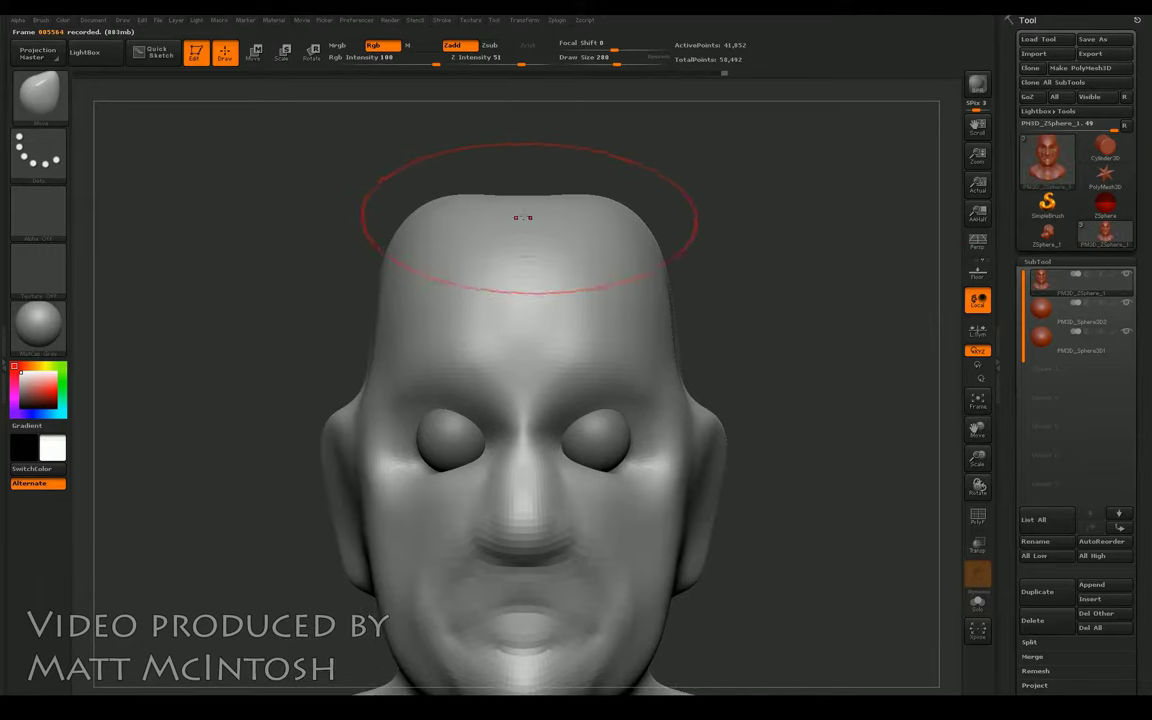
pyautogui.moveTo(378, 298)
pyautogui.mouseDown()
pyautogui.moveTo(362, 232)
pyautogui.moveTo(370, 240)
pyautogui.mouseUp()
pyautogui.moveTo(975, 405); pyautogui.dragTo(975, 330)
# Step: Narrow the jawline and reshape the chin from the front with the Move brush at draw size 116
pyautogui.press('[')
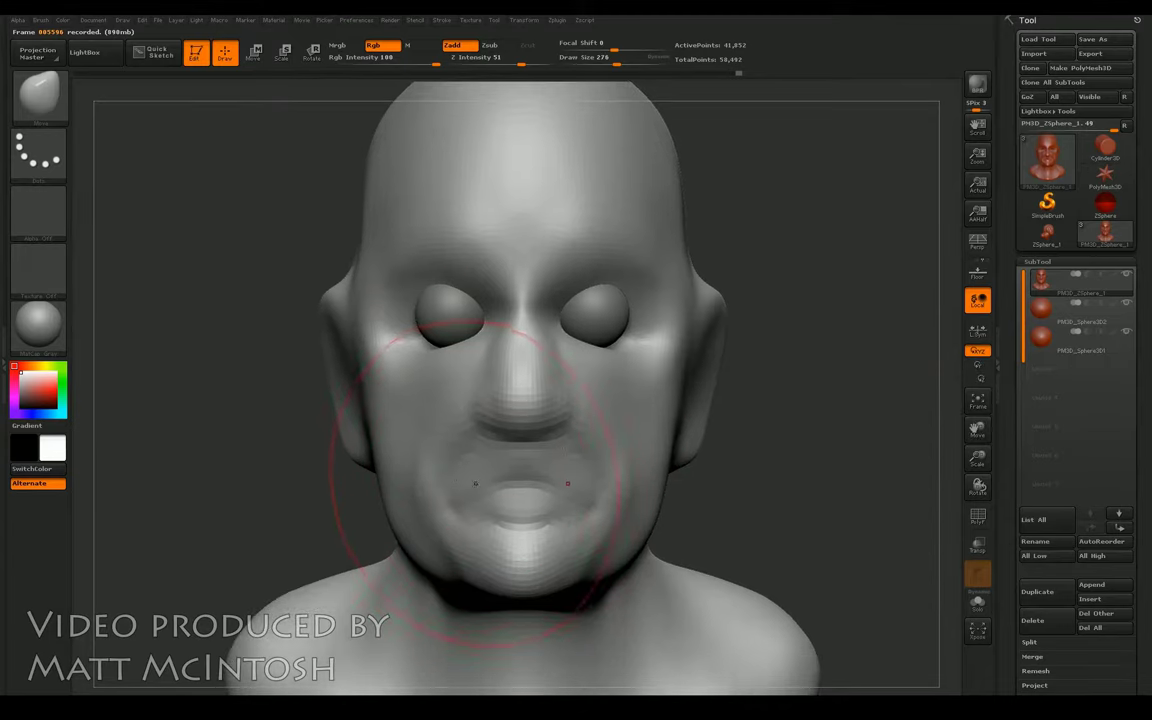
pyautogui.press('[')
pyautogui.moveTo(380, 491)
pyautogui.mouseDown()
pyautogui.moveTo(350, 465)
pyautogui.moveTo(400, 535)
pyautogui.mouseUp()
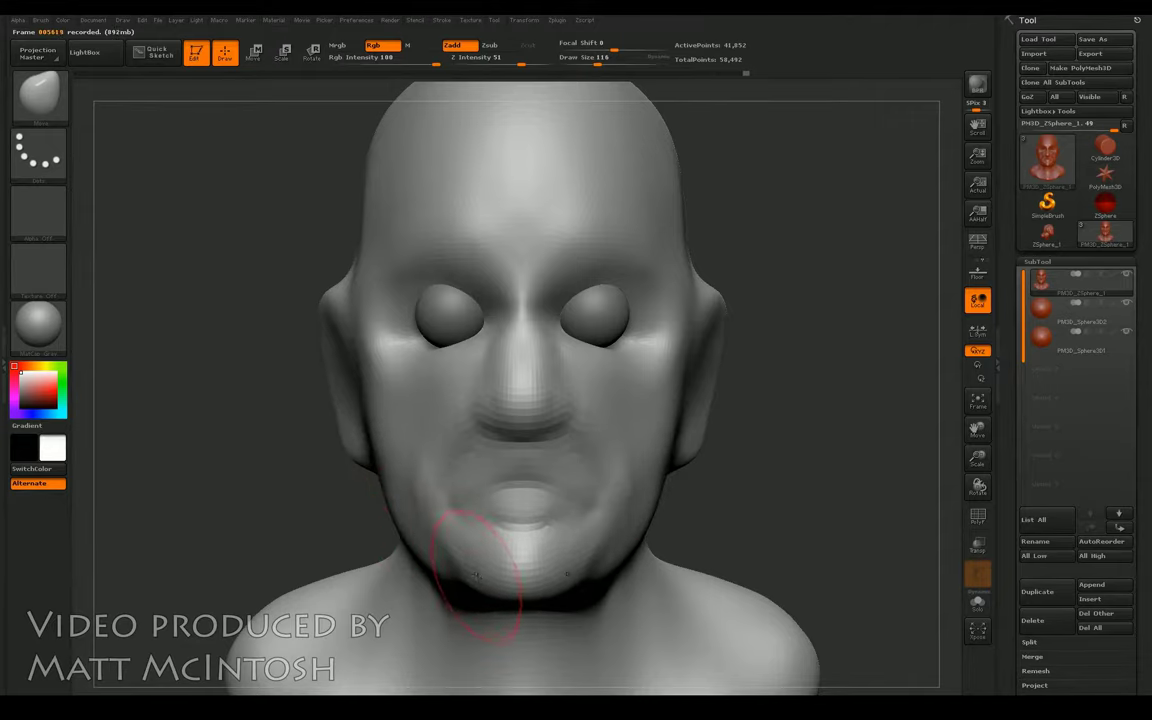
pyautogui.moveTo(514, 545); pyautogui.dragTo(530, 575)
pyautogui.moveTo(803, 393); pyautogui.dragTo(700, 385)
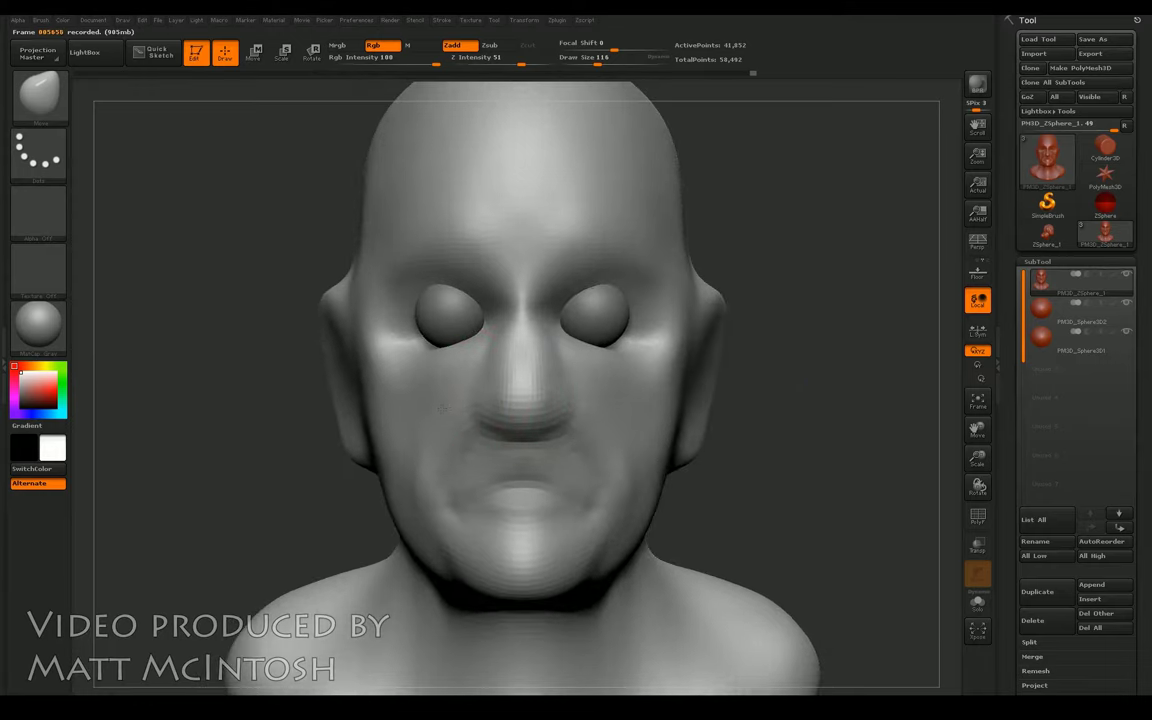
# Step: Narrow the nose with the Move brush at draw size 116, and undo the stray stroke below the eyes
pyautogui.press('b')
pyautogui.press('c')
pyautogui.press('l')
pyautogui.press('b')
pyautogui.press('s')
pyautogui.press('t')
pyautogui.moveTo(476, 334); pyautogui.dragTo(527, 360)
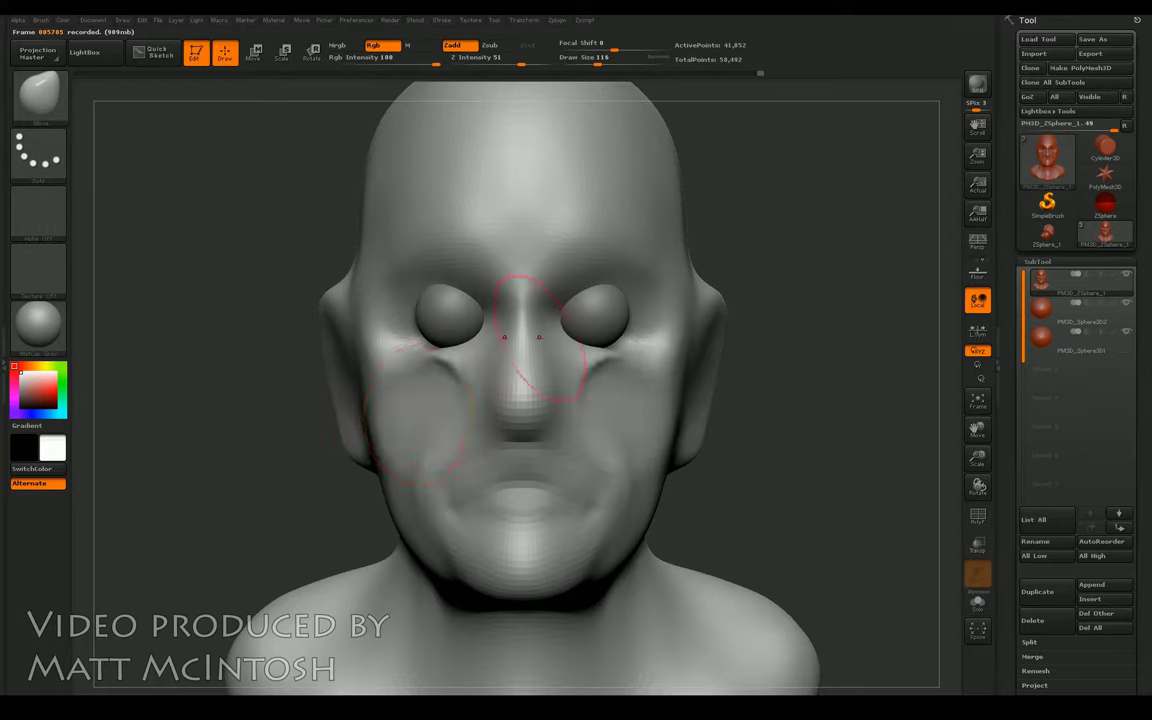
pyautogui.hotkey('ctrl', 'z')
# Step: Build up the cheekbones, brow ridge and eye surrounds with the Clay brush at Z intensity 6, smoothing the cheeks
pyautogui.press('shift')
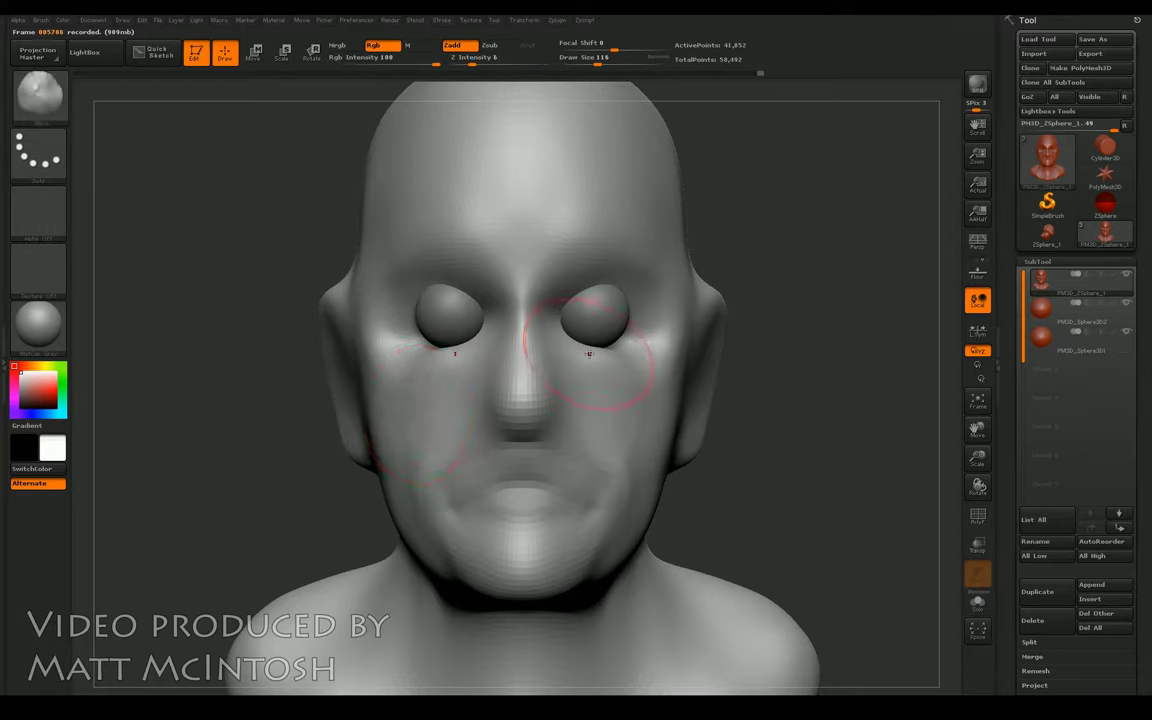
pyautogui.moveTo(408, 385)
pyautogui.keyDown('shift'); pyautogui.mouseDown()
pyautogui.moveTo(360, 305)
pyautogui.moveTo(460, 361)
pyautogui.mouseUp(); pyautogui.keyUp('shift')
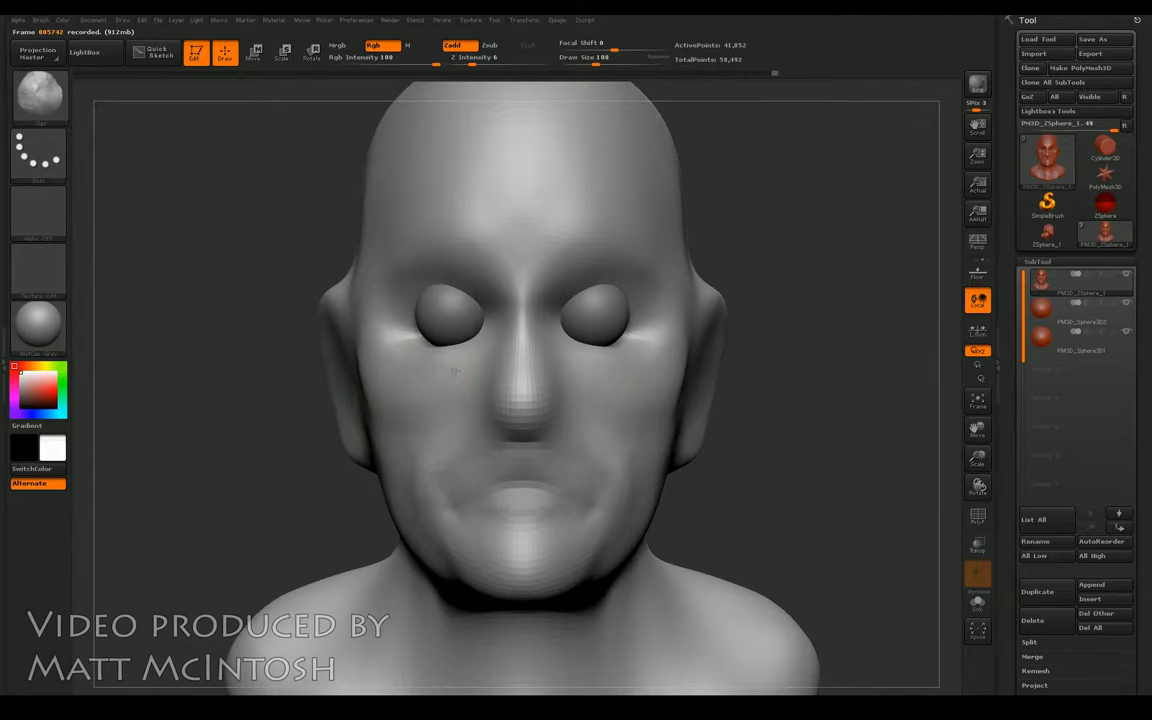
pyautogui.moveTo(660, 470); pyautogui.dragTo(795, 361)
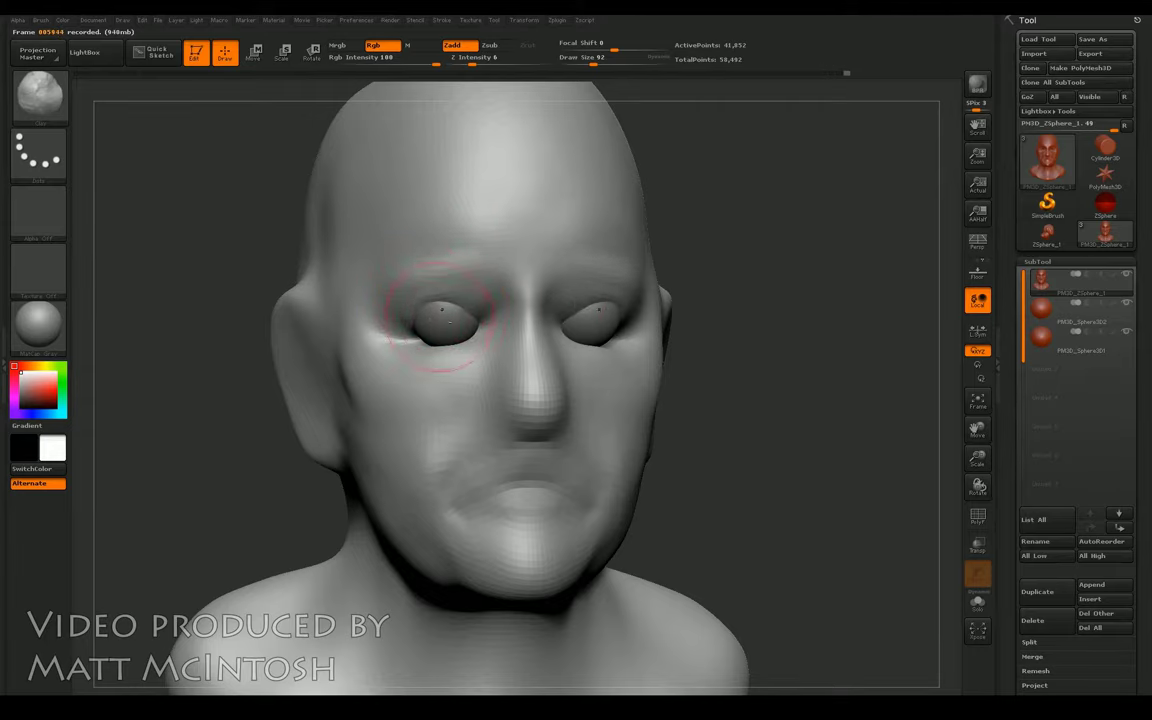
# Step: Sculpt the throat and the transition beneath the jaw with the Clay brush at draw size 92, and smooth the area
pyautogui.moveTo(773, 257); pyautogui.dragTo(638, 283)
pyautogui.moveTo(802, 231); pyautogui.dragTo(395, 388)
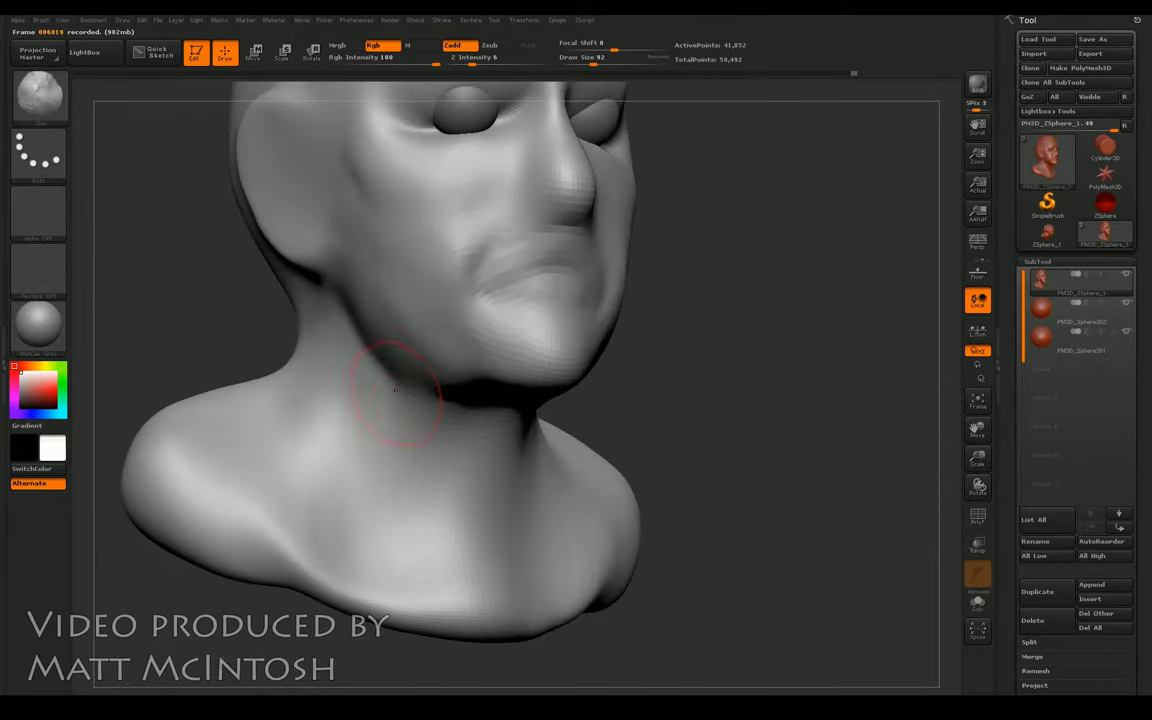
pyautogui.press('shift')
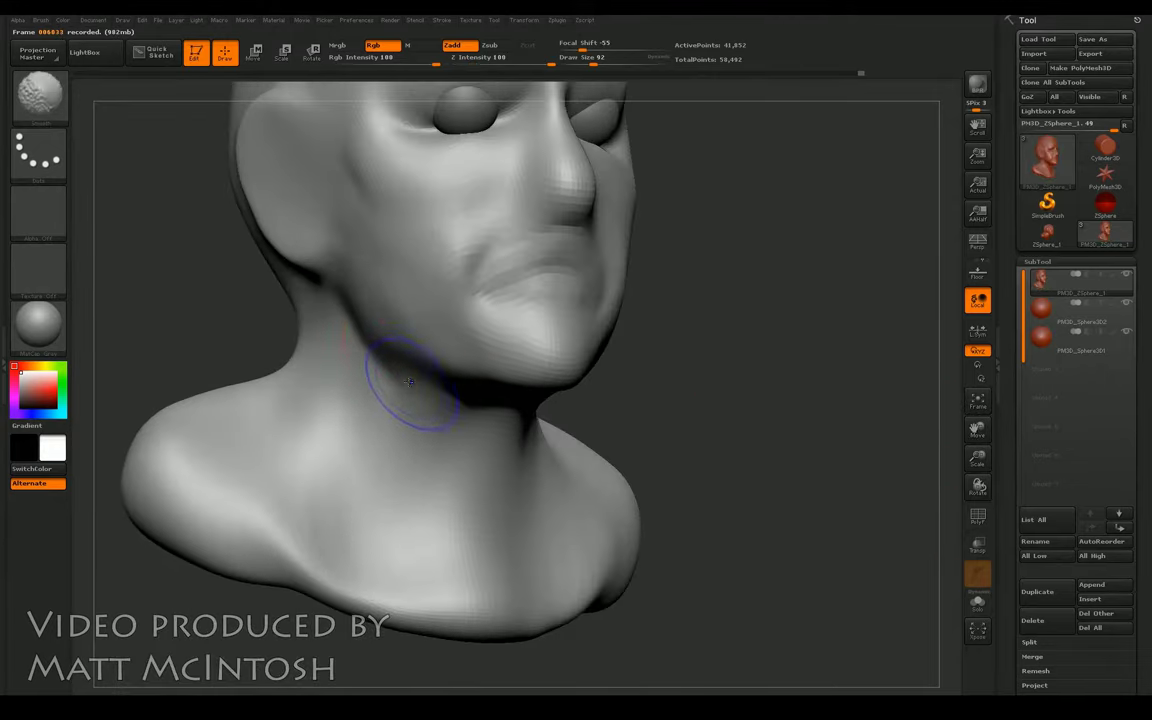
pyautogui.moveTo(691, 380); pyautogui.dragTo(692, 327)
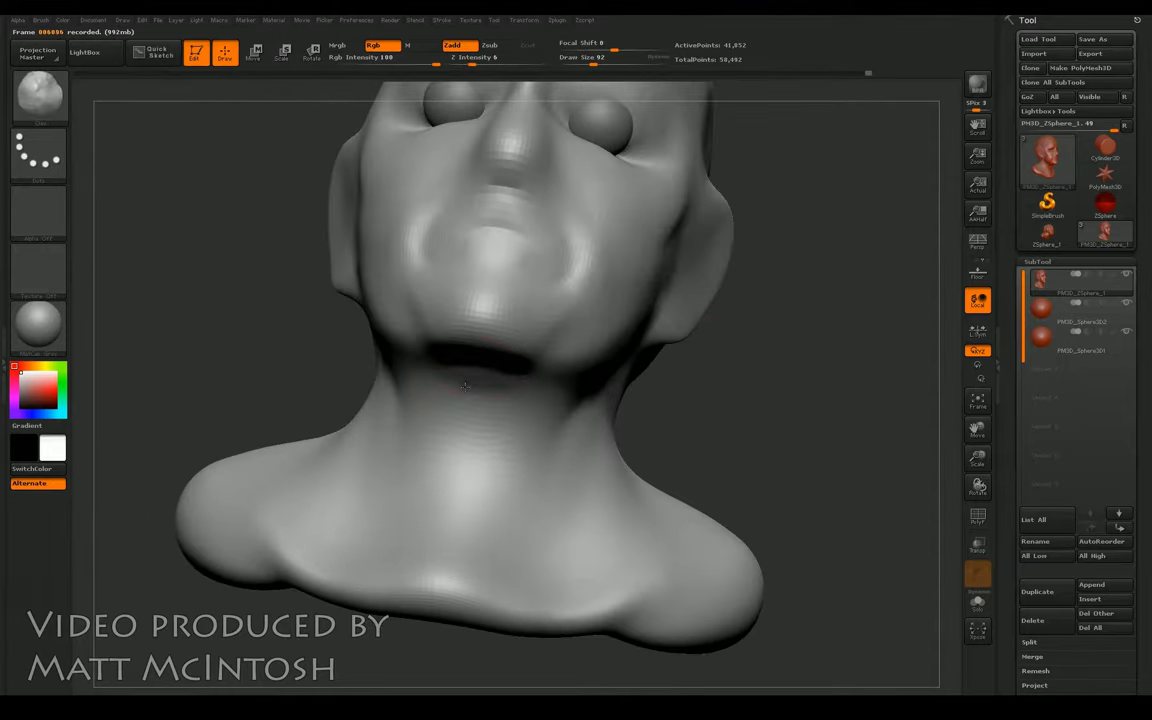
pyautogui.moveTo(465, 385)
pyautogui.mouseDown()
pyautogui.moveTo(430, 372)
pyautogui.moveTo(430, 395)
pyautogui.moveTo(452, 362)
pyautogui.moveTo(432, 362)
pyautogui.moveTo(419, 380)
pyautogui.mouseUp()
pyautogui.press('shift')
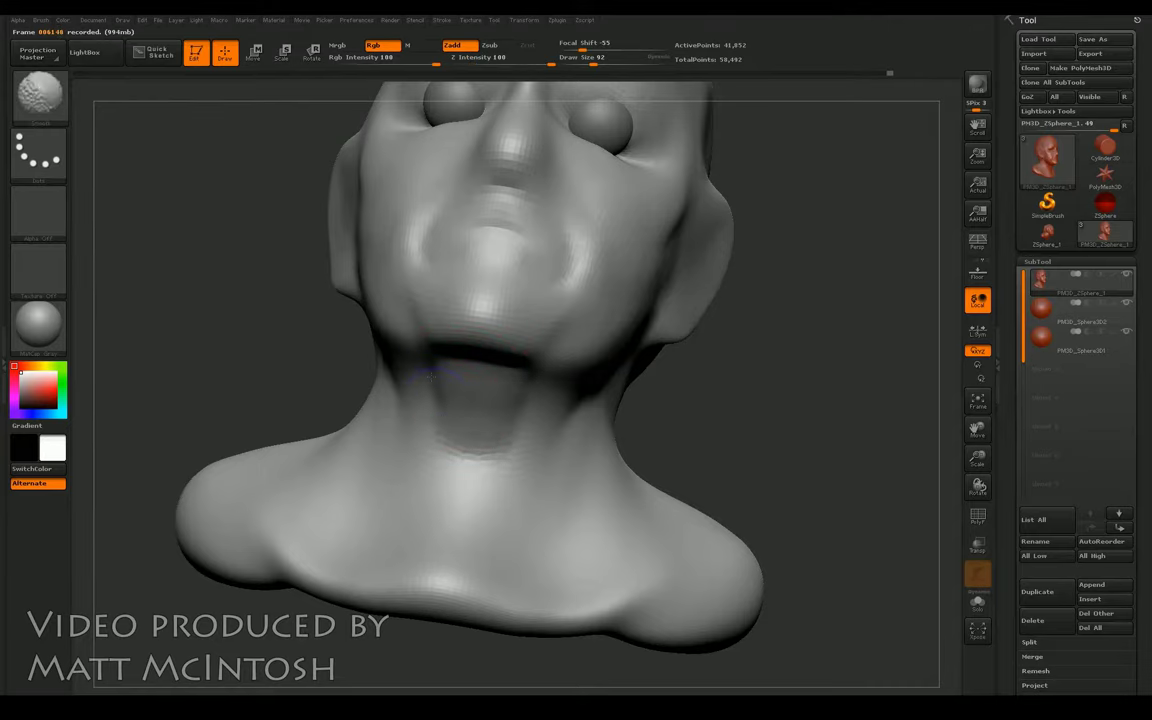
# Step: Define the neck muscles running down to the collarbones with the Clay brush at draw size 92, and smooth them
pyautogui.moveTo(180, 350); pyautogui.dragTo(296, 360)
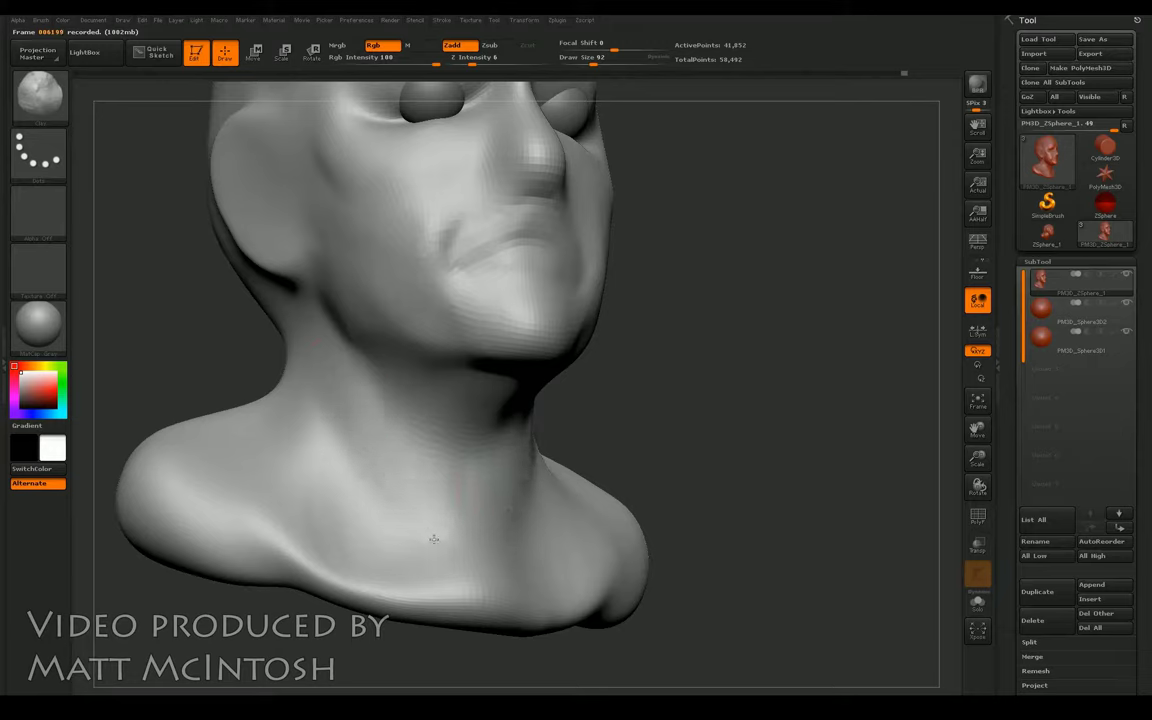
pyautogui.press('shift')
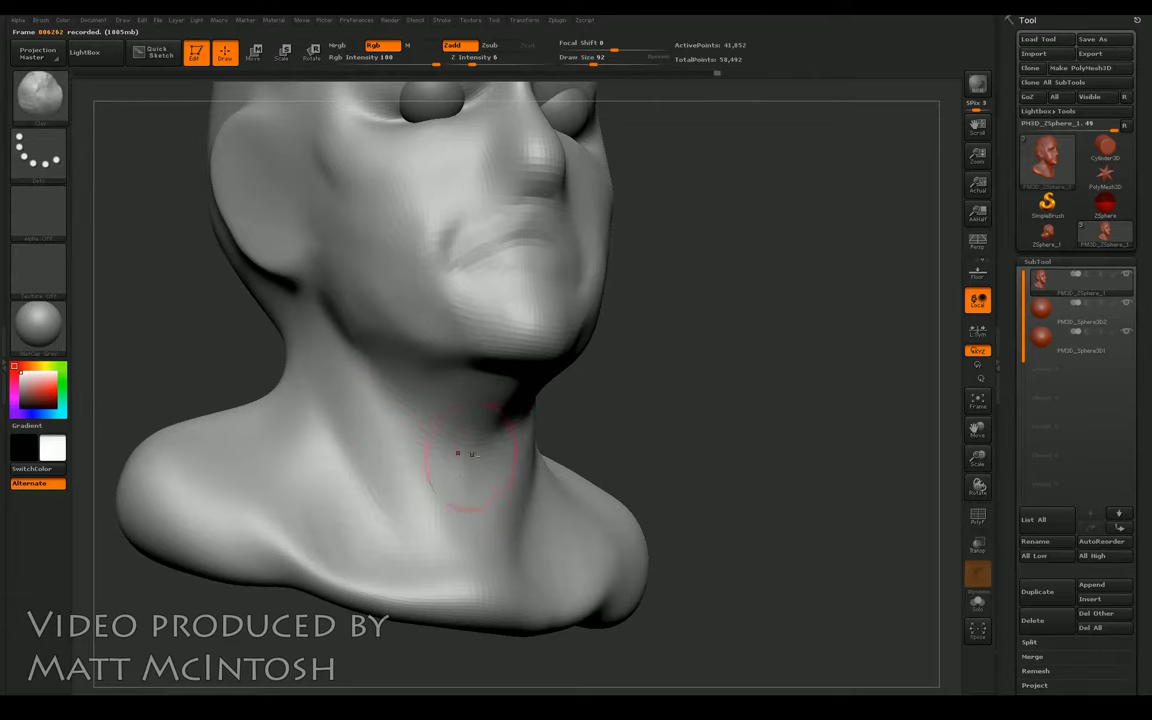
pyautogui.keyDown('shift'); pyautogui.moveTo(690, 400); pyautogui.dragTo(709, 372); pyautogui.keyUp('shift')
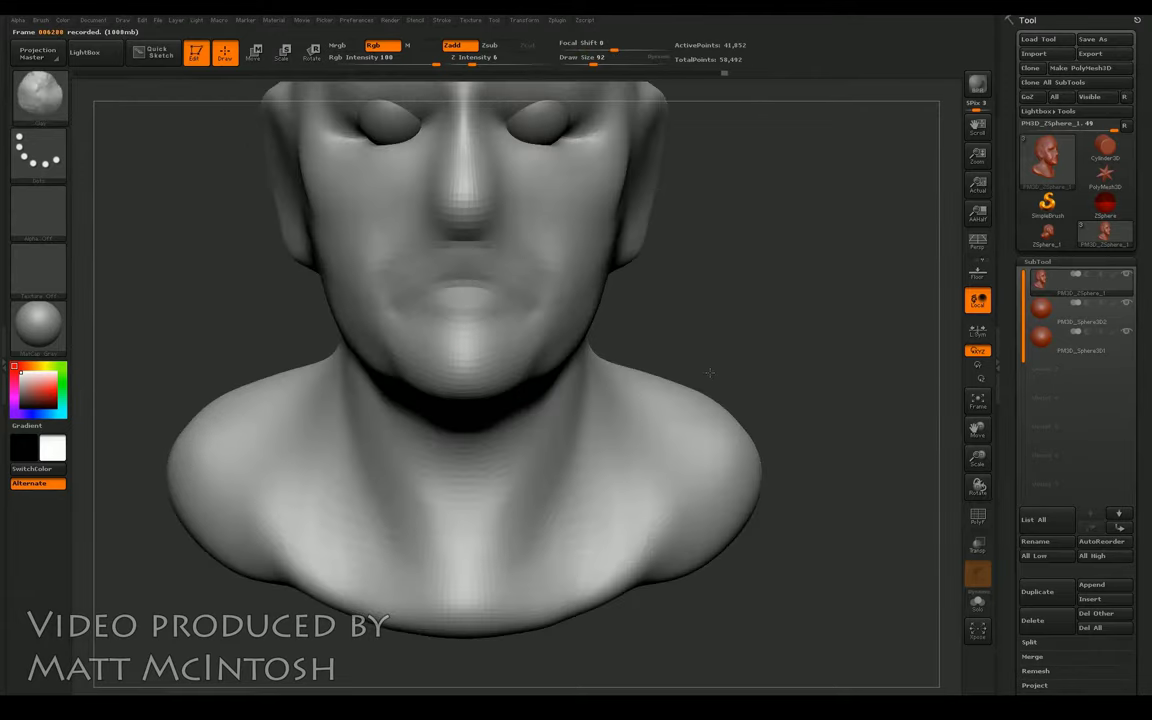
# Step: Adjust the proportions of the head, jaw and neck with the Move brush at draw sizes 212 and 120
pyautogui.press('b')
pyautogui.press('m')
pyautogui.press('v')
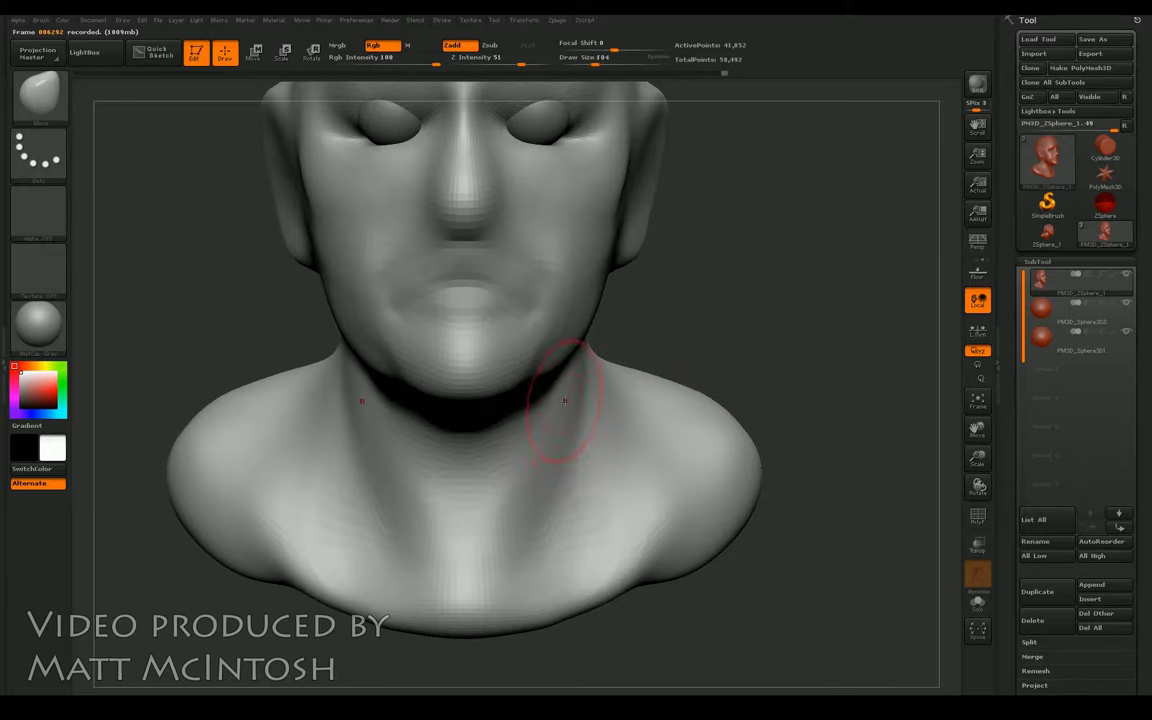
pyautogui.moveTo(978, 458); pyautogui.dragTo(978, 452)
pyautogui.moveTo(880, 470); pyautogui.dragTo(715, 352)
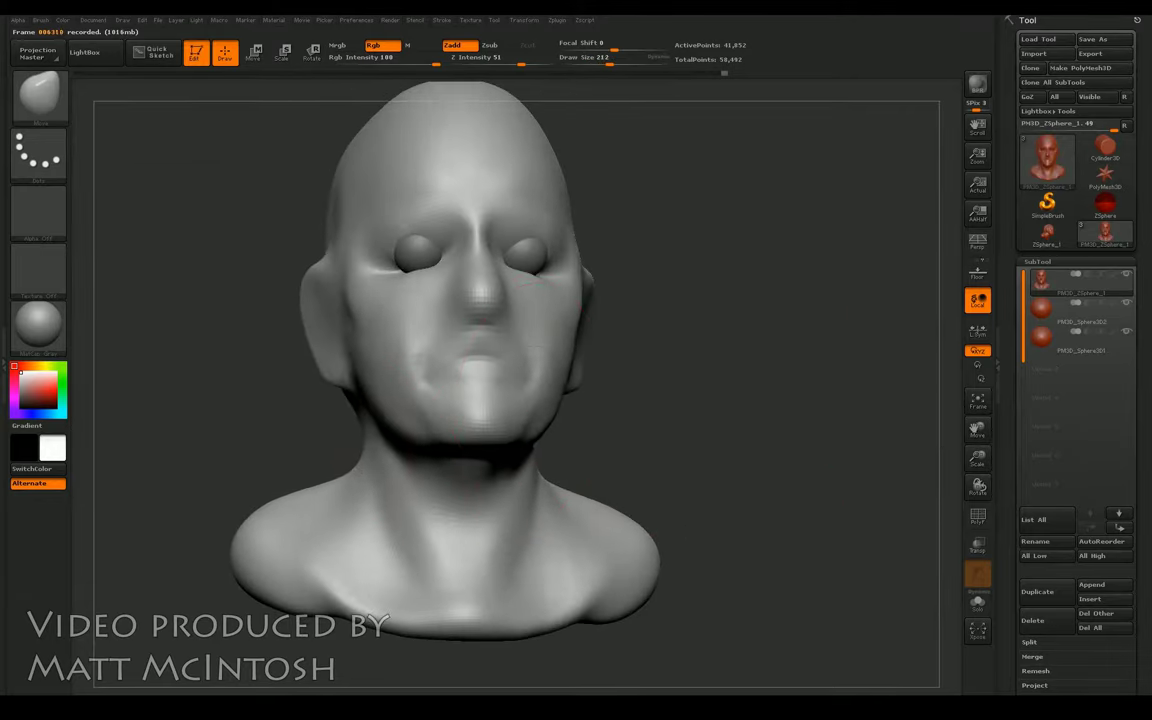
pyautogui.moveTo(170, 435)
pyautogui.mouseDown()
pyautogui.moveTo(285, 433)
pyautogui.moveTo(408, 458)
pyautogui.mouseUp()
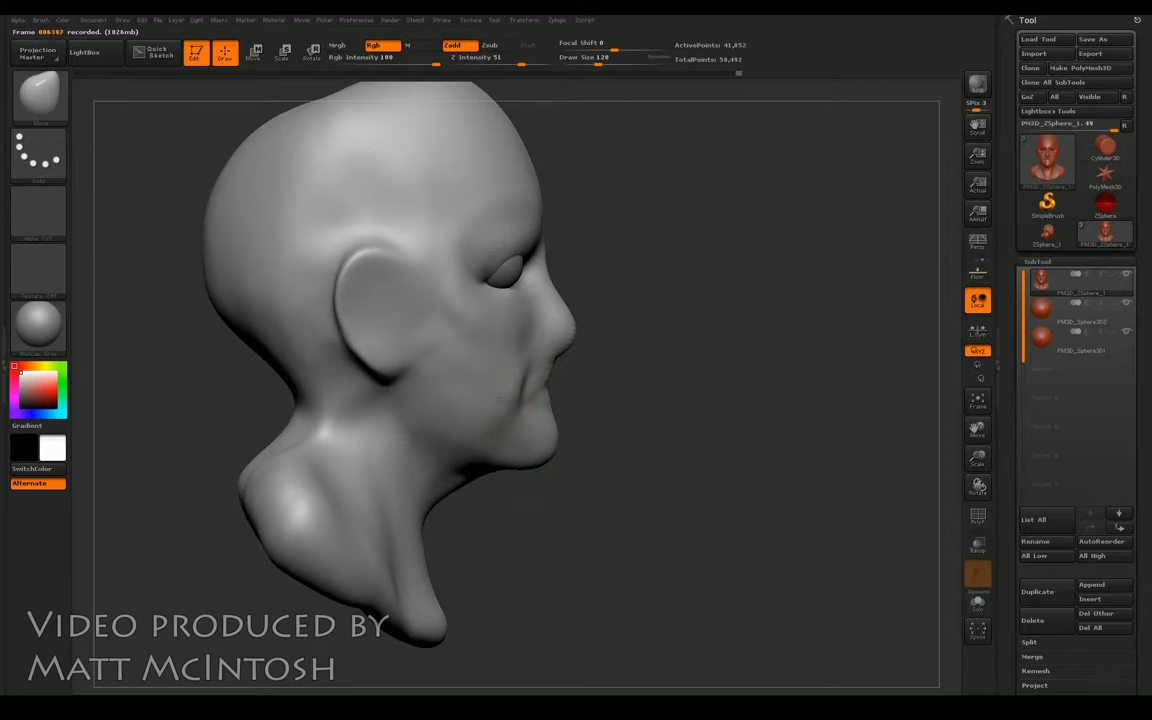
# Step: Fill the hollow between the skull base and the back of the neck with the Clay brush at draw size 120
pyautogui.moveTo(633, 393)
pyautogui.mouseDown()
pyautogui.moveTo(353, 430)
pyautogui.moveTo(632, 381)
pyautogui.moveTo(491, 473)
pyautogui.mouseUp()
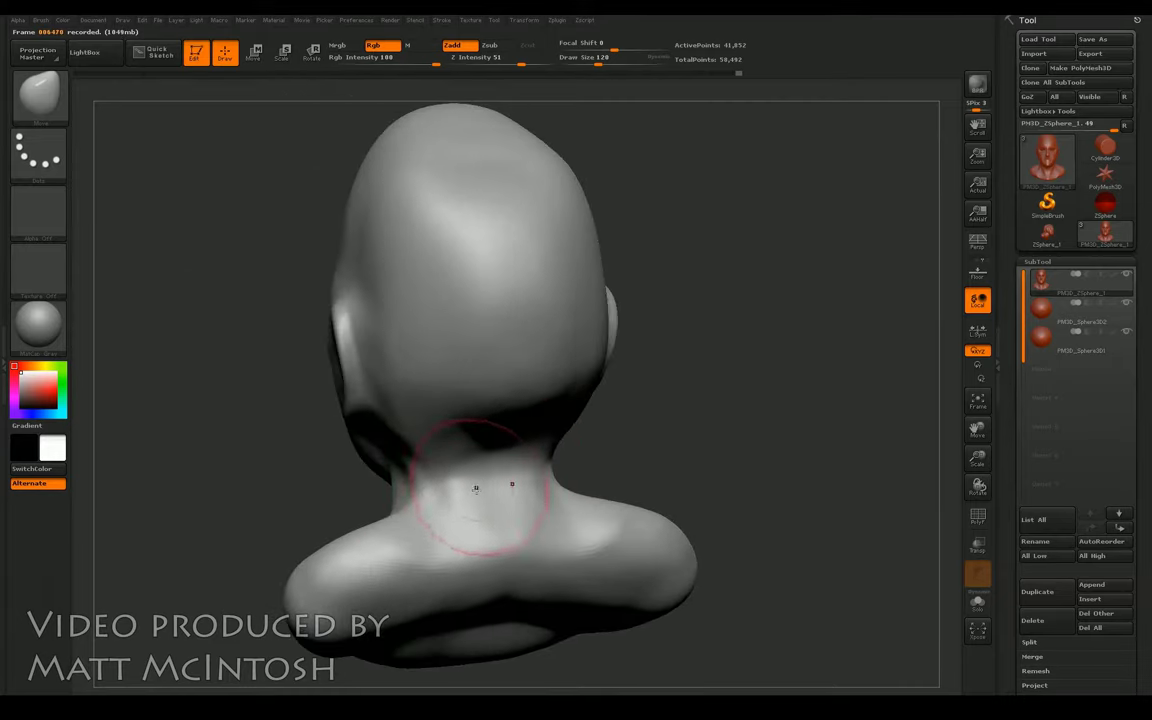
pyautogui.press('b')
pyautogui.press('s')
pyautogui.press('t')
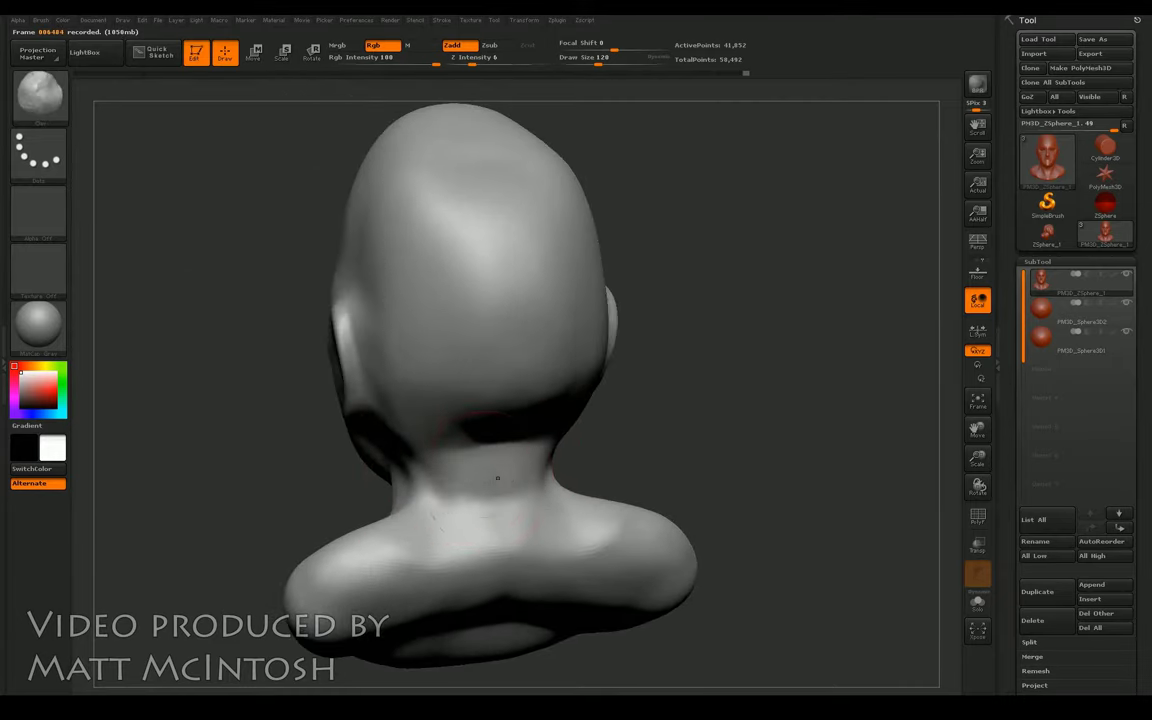
pyautogui.moveTo(460, 503)
pyautogui.mouseDown()
pyautogui.moveTo(500, 538)
pyautogui.moveTo(485, 536)
pyautogui.moveTo(466, 576)
pyautogui.moveTo(448, 567)
pyautogui.moveTo(414, 595)
pyautogui.moveTo(453, 516)
pyautogui.moveTo(471, 540)
pyautogui.moveTo(502, 508)
pyautogui.moveTo(497, 459)
pyautogui.moveTo(518, 497)
pyautogui.mouseUp()
pyautogui.moveTo(640, 400); pyautogui.dragTo(622, 375)
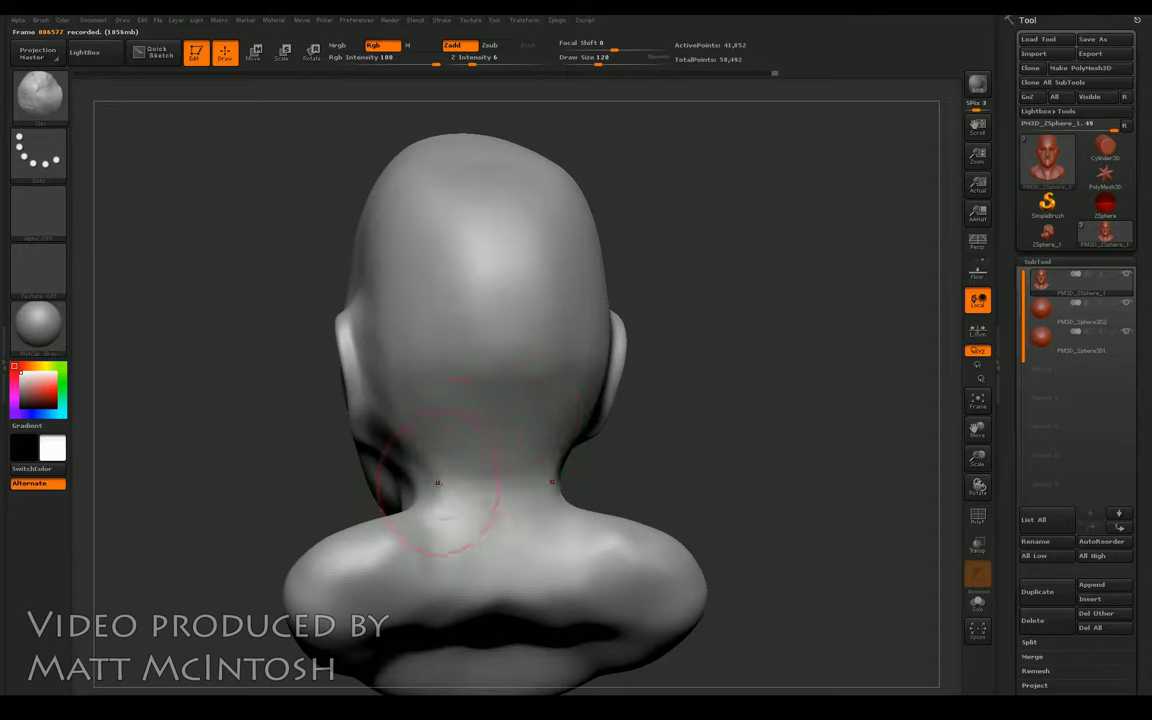
# Step: Build up the back of the neck behind the ears and smooth it into the skull base and shoulders
pyautogui.press('shift')
pyautogui.moveTo(470, 516)
pyautogui.mouseDown()
pyautogui.moveTo(500, 460)
pyautogui.moveTo(489, 440)
pyautogui.moveTo(555, 424)
pyautogui.mouseUp()
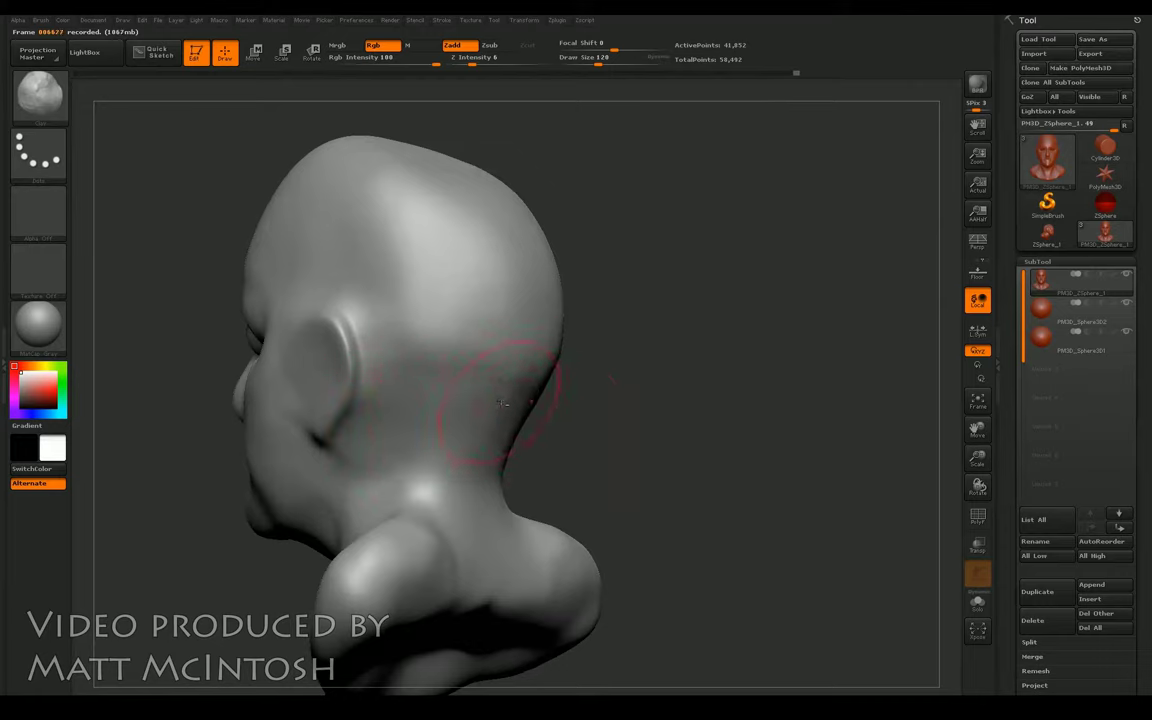
pyautogui.press('shift')
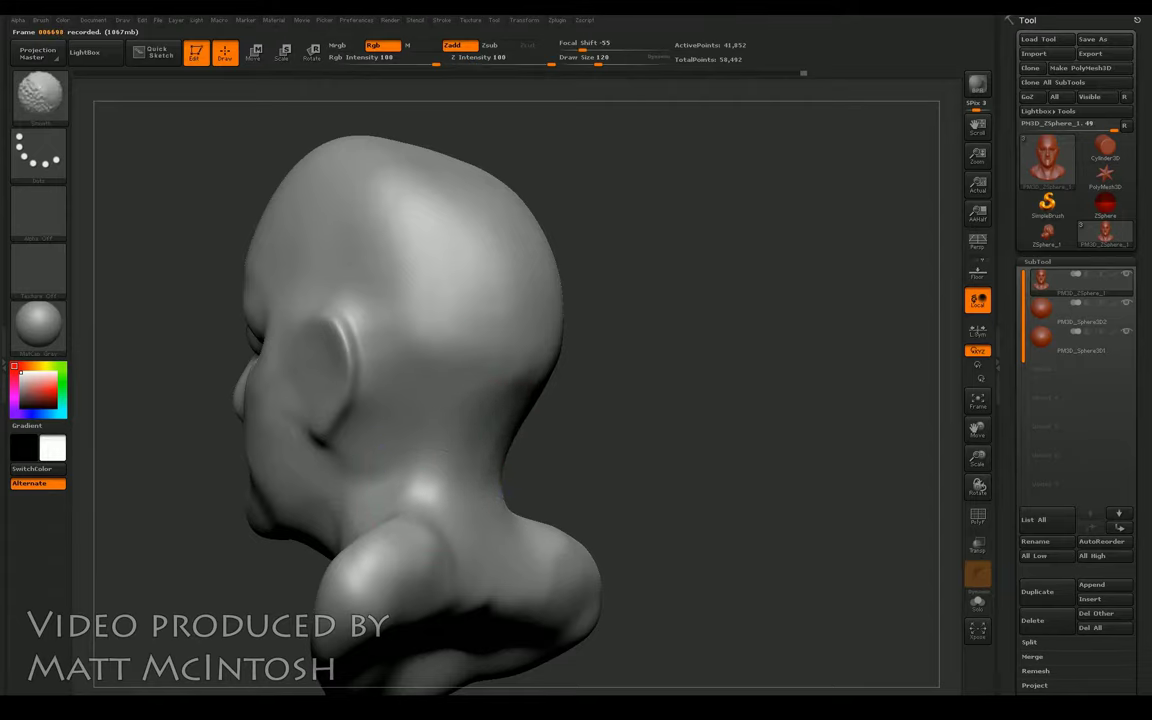
pyautogui.moveTo(674, 219)
pyautogui.keyDown('shift'); pyautogui.mouseDown()
pyautogui.moveTo(854, 458)
pyautogui.moveTo(881, 387)
pyautogui.moveTo(577, 293)
pyautogui.mouseUp(); pyautogui.keyUp('shift')
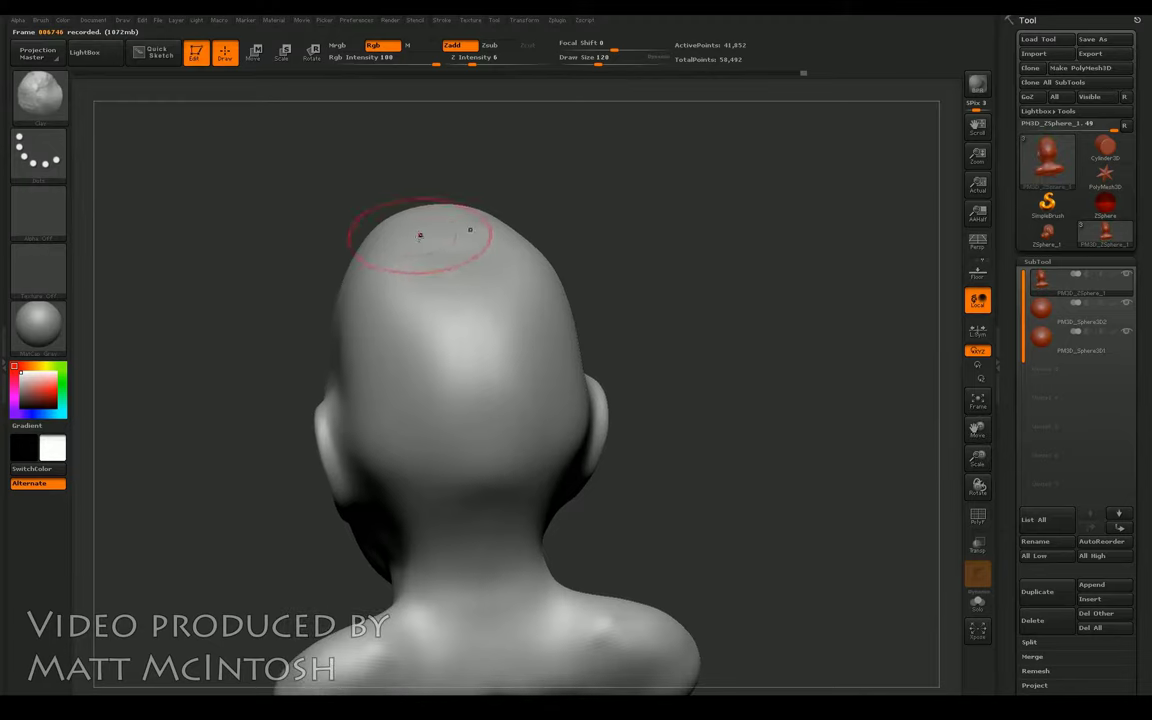
# Step: Build up the rear of the crown with the Clay brush at draw size 120, and subdivide the bust mesh once
pyautogui.moveTo(235, 281); pyautogui.dragTo(342, 262)
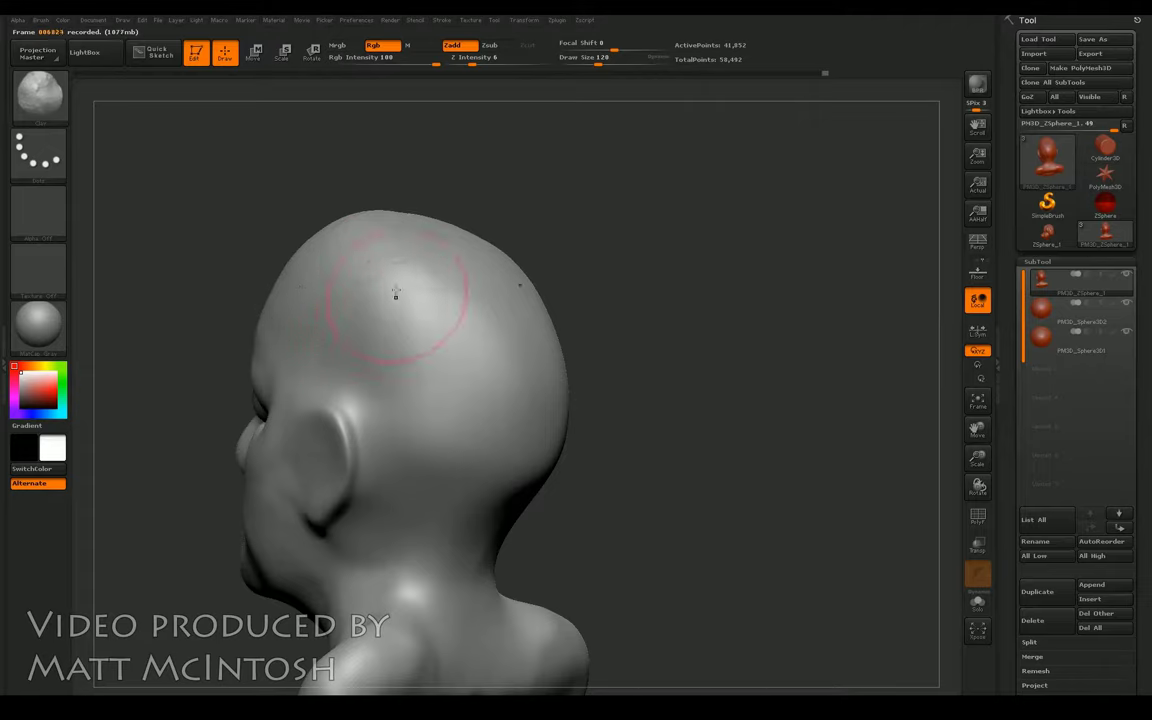
pyautogui.hotkey('ctrl', 'd')
pyautogui.moveTo(598, 273); pyautogui.dragTo(470, 220)
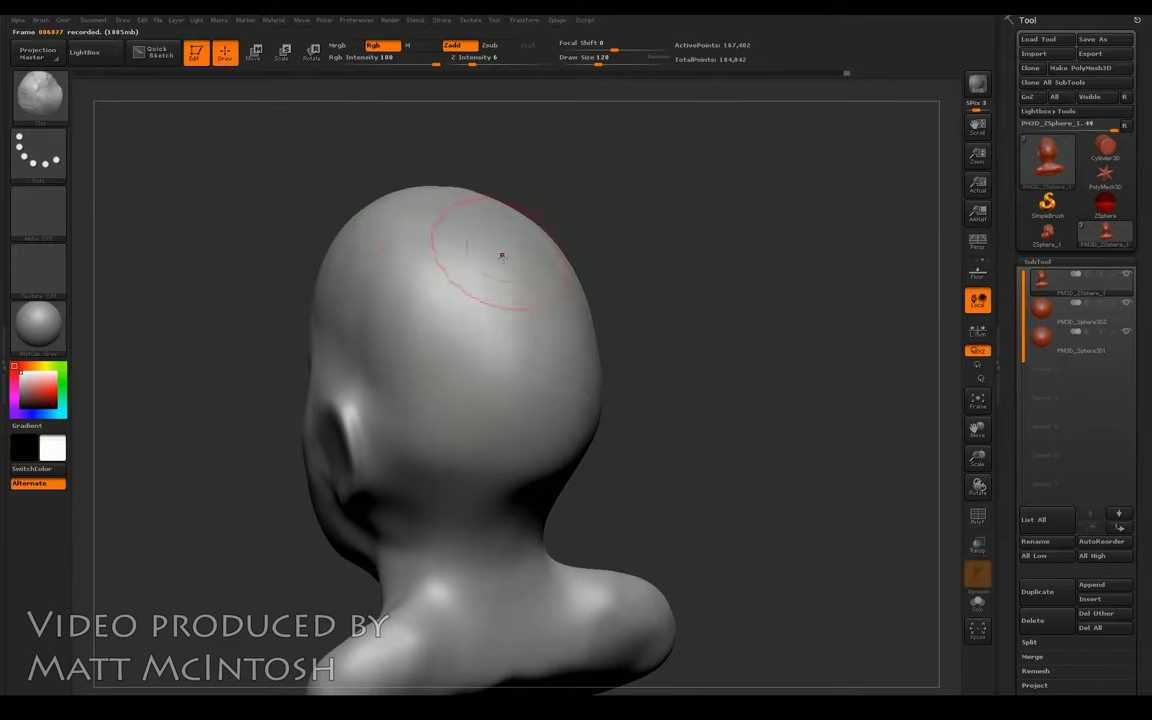
# Step: Refine the back of the skull with the Clay brush at draw size 120 and smooth the surface
pyautogui.press('b')
pyautogui.press('c')
pyautogui.press('b')
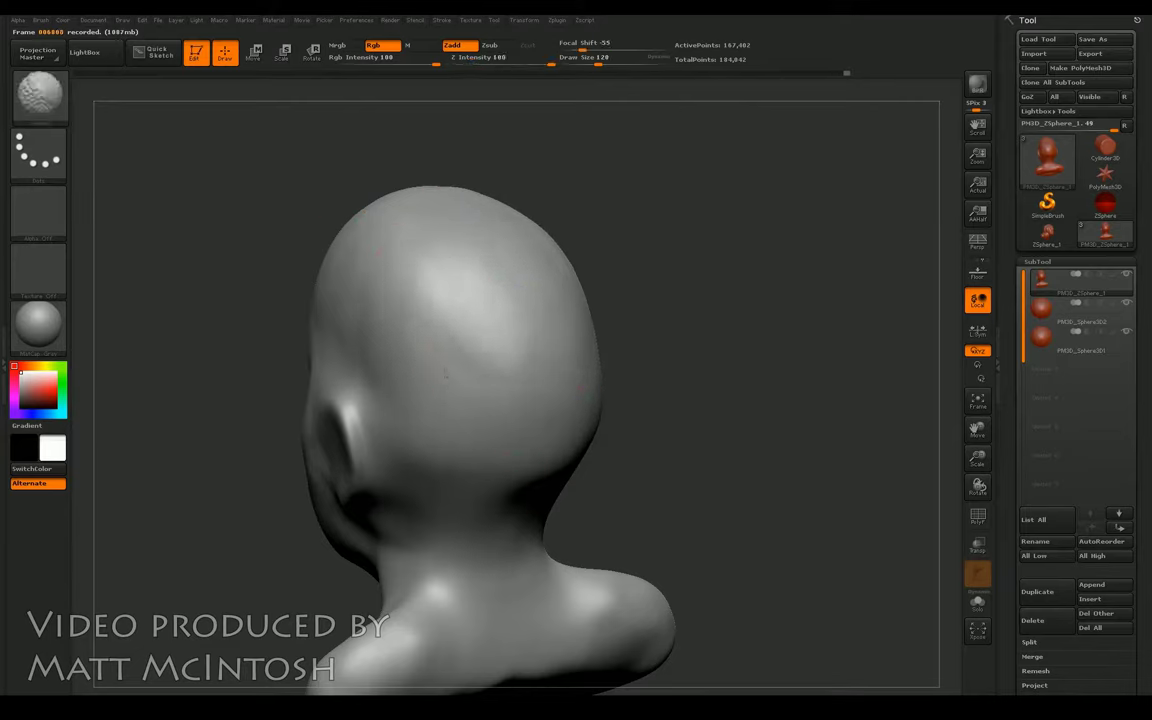
pyautogui.keyDown('shift'); pyautogui.moveTo(320, 298); pyautogui.dragTo(476, 288); pyautogui.keyUp('shift')
pyautogui.moveTo(545, 273); pyautogui.dragTo(557, 297)
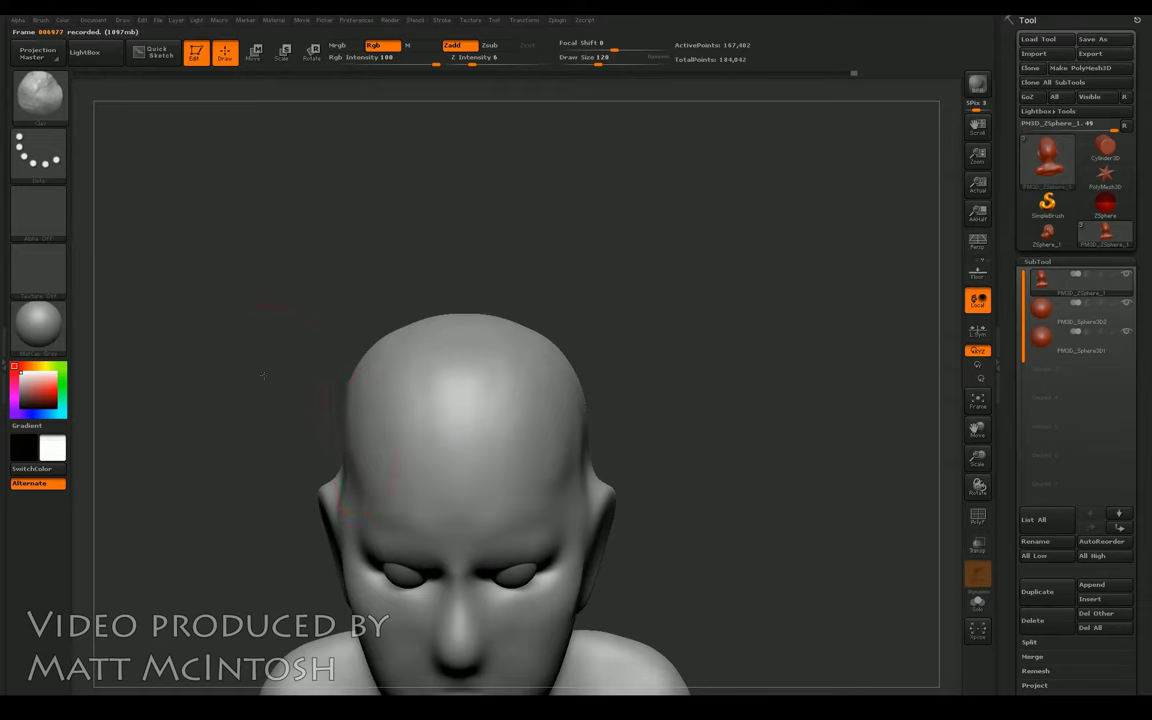
# Step: Shape the forehead, temple and side of the crown with the Clay brush at draw size 120, smoothing between strokes
pyautogui.moveTo(264, 374); pyautogui.dragTo(399, 424)
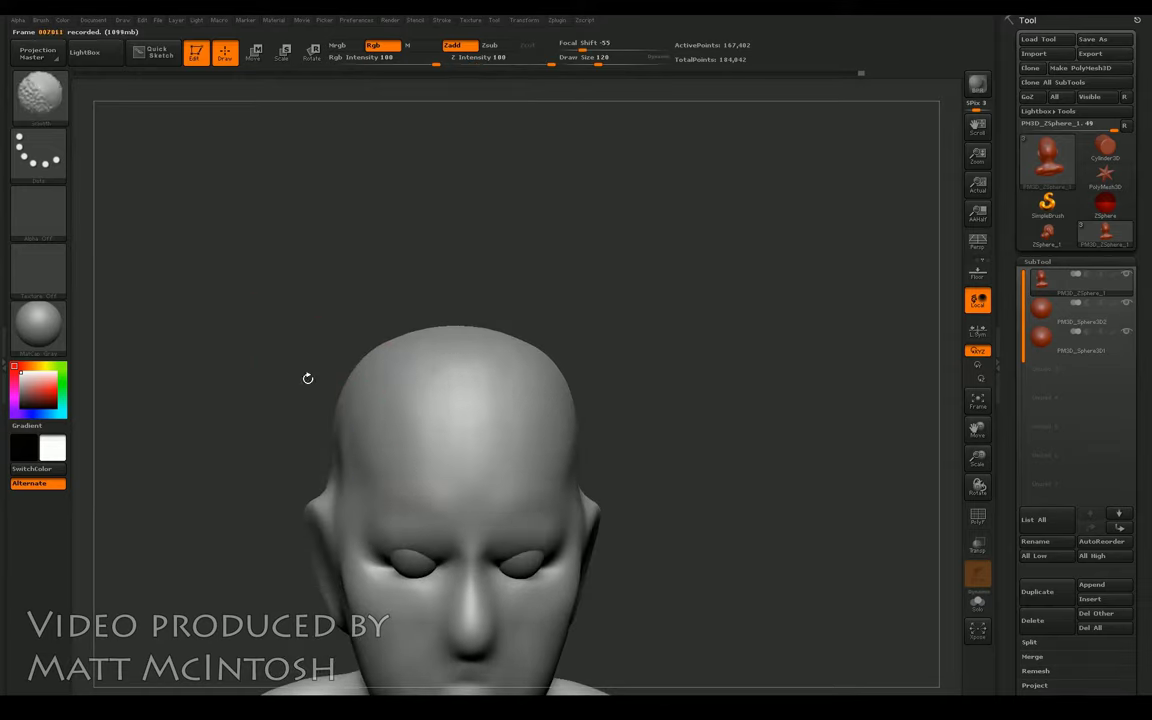
pyautogui.moveTo(323, 394); pyautogui.dragTo(334, 378)
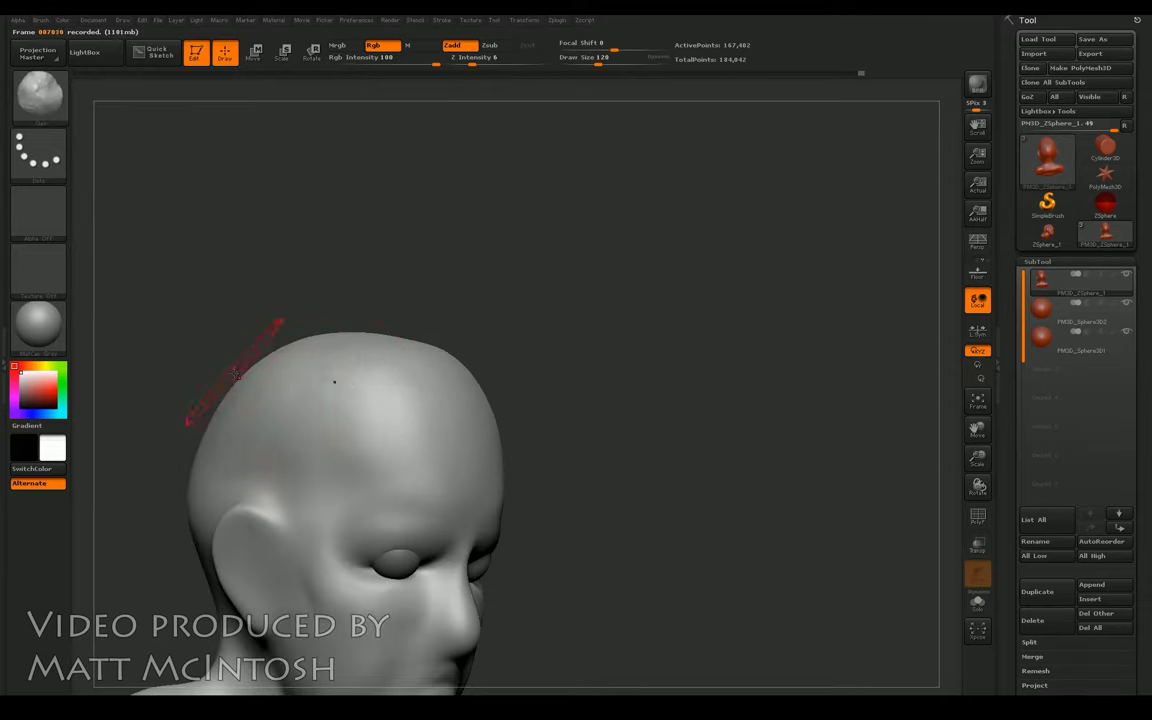
pyautogui.moveTo(145, 371); pyautogui.dragTo(172, 412)
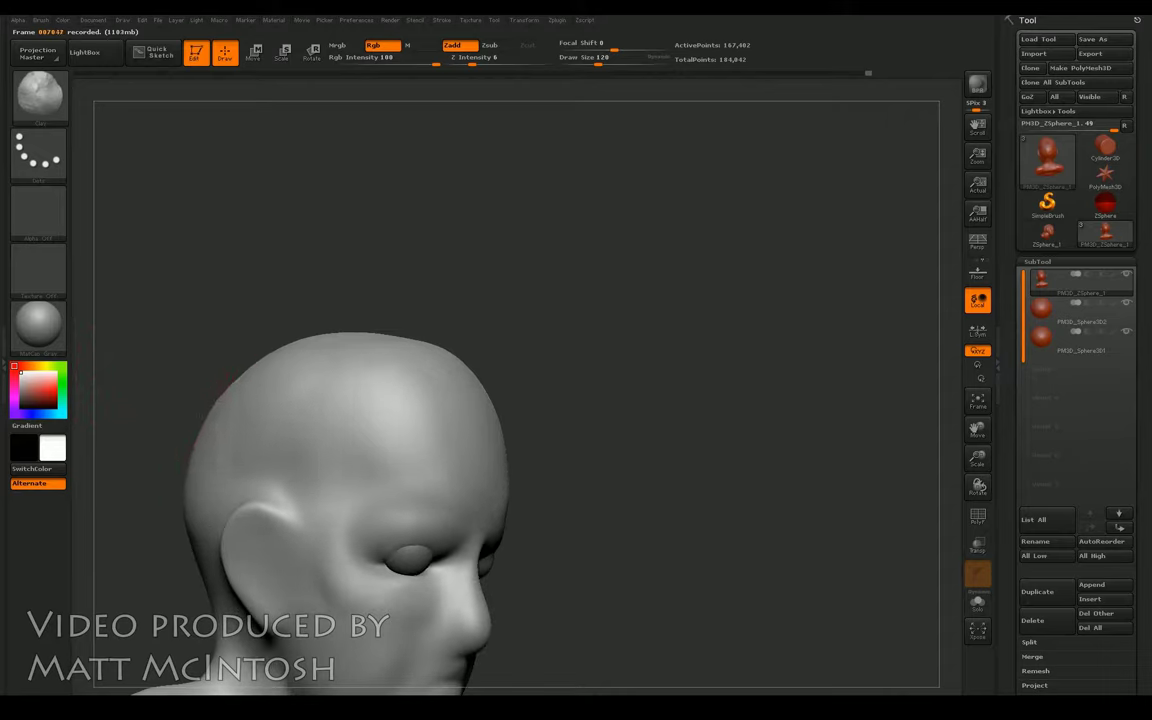
pyautogui.keyDown('shift'); pyautogui.moveTo(276, 404); pyautogui.dragTo(316, 452); pyautogui.keyUp('shift')
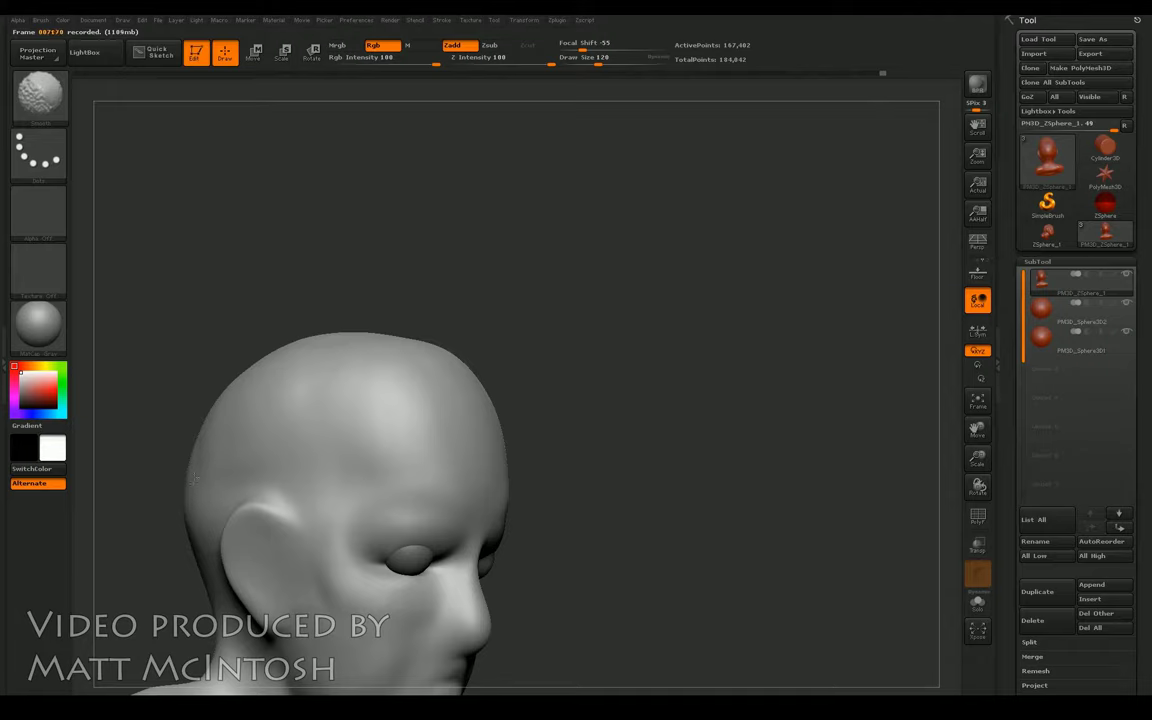
pyautogui.press('shift')
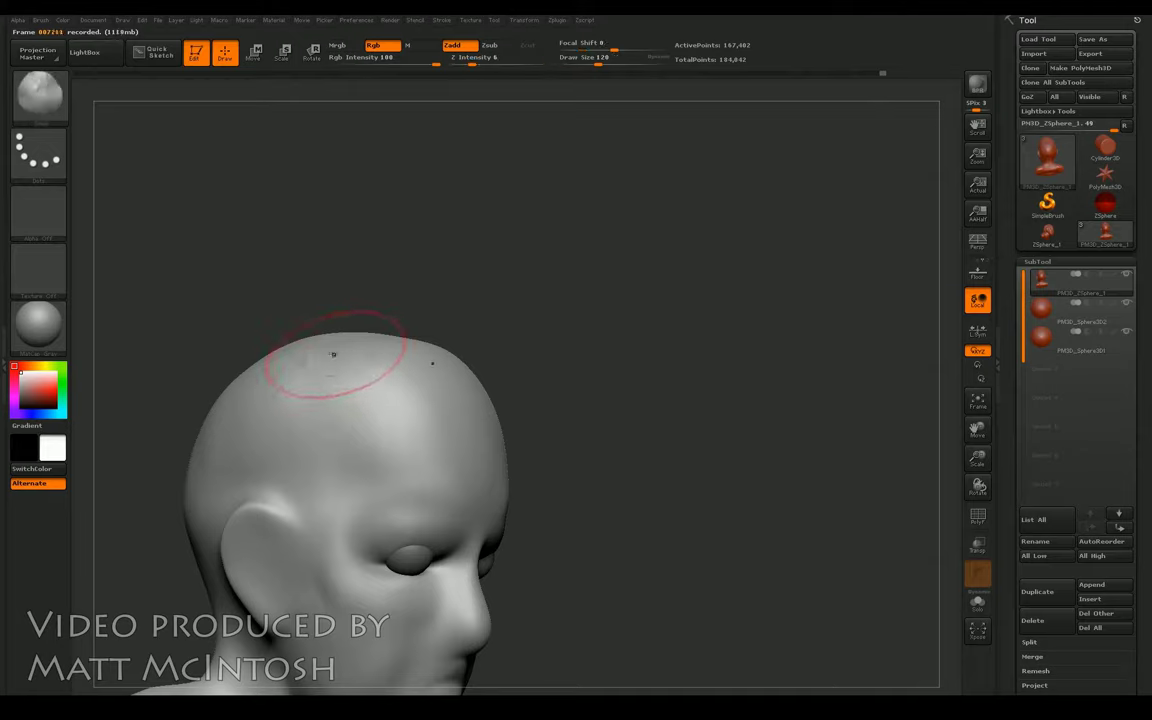
pyautogui.keyDown('shift'); pyautogui.moveTo(395, 416); pyautogui.dragTo(369, 409); pyautogui.keyUp('shift')
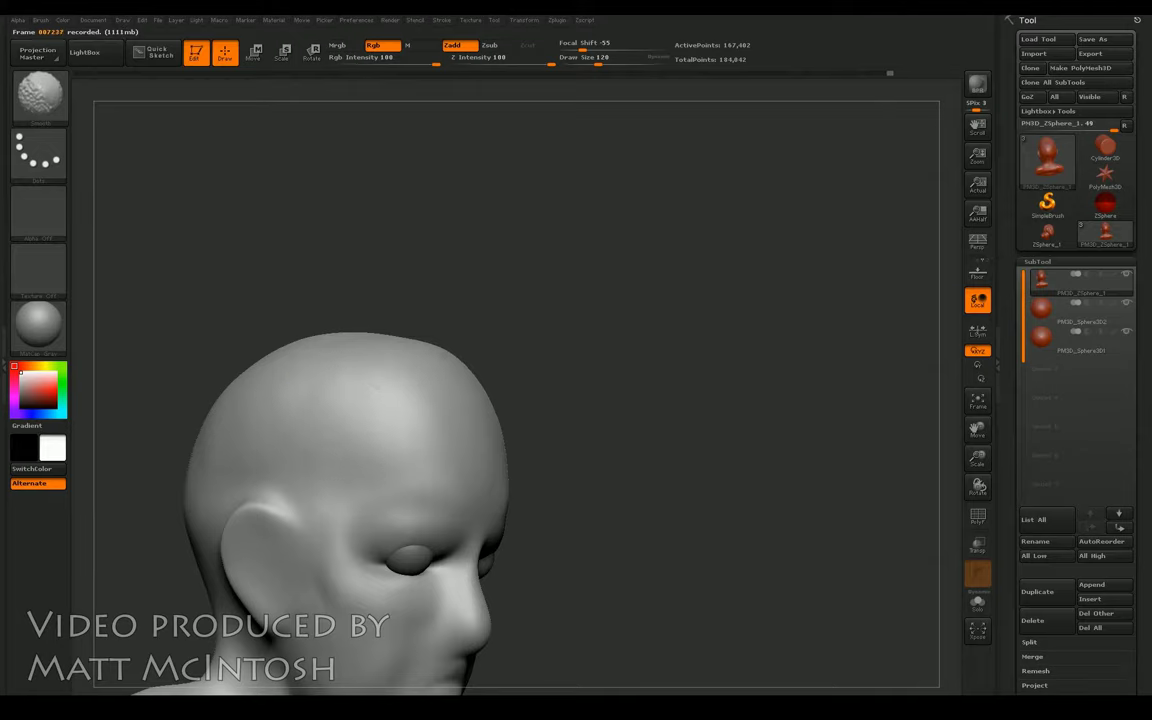
pyautogui.press('shift')
# Step: Carve the outer corners of the eye sockets below the brow with the Clay brush at draw size 56 and smooth them
pyautogui.moveTo(900, 400)
pyautogui.keyDown('shift'); pyautogui.mouseDown()
pyautogui.moveTo(750, 376)
pyautogui.moveTo(818, 373)
pyautogui.mouseUp(); pyautogui.keyUp('shift')
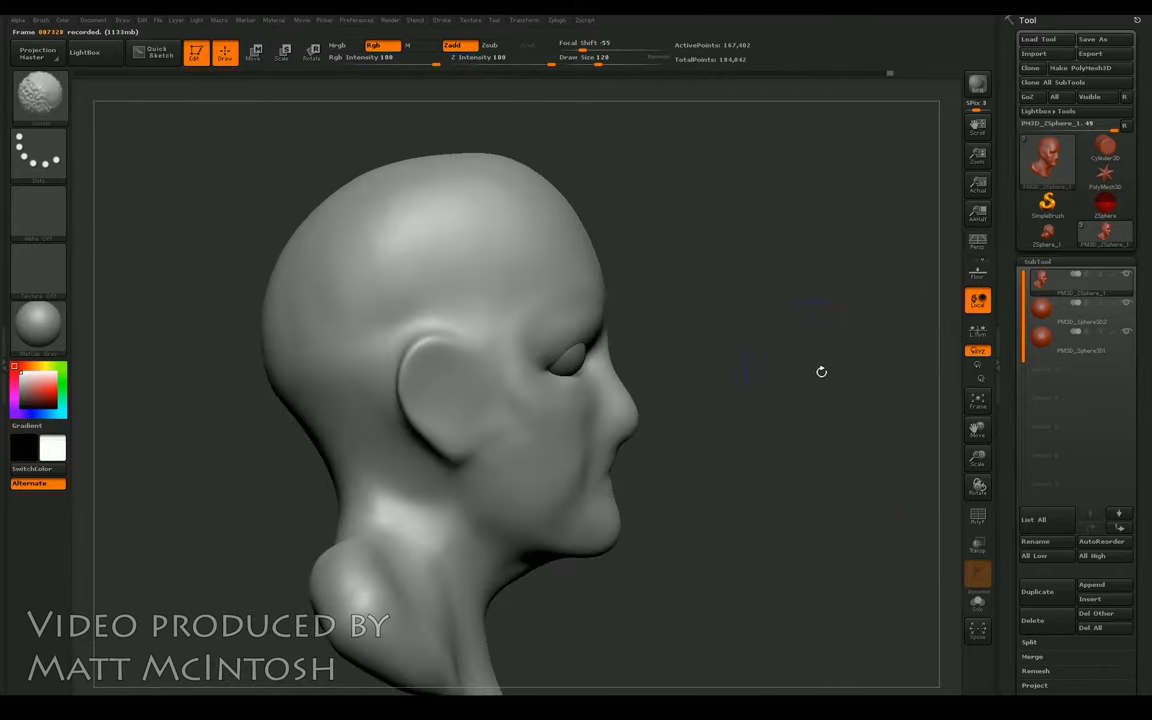
pyautogui.keyDown('shift'); pyautogui.moveTo(767, 325); pyautogui.dragTo(840, 330); pyautogui.keyUp('shift')
pyautogui.moveTo(978, 420); pyautogui.dragTo(941, 321)
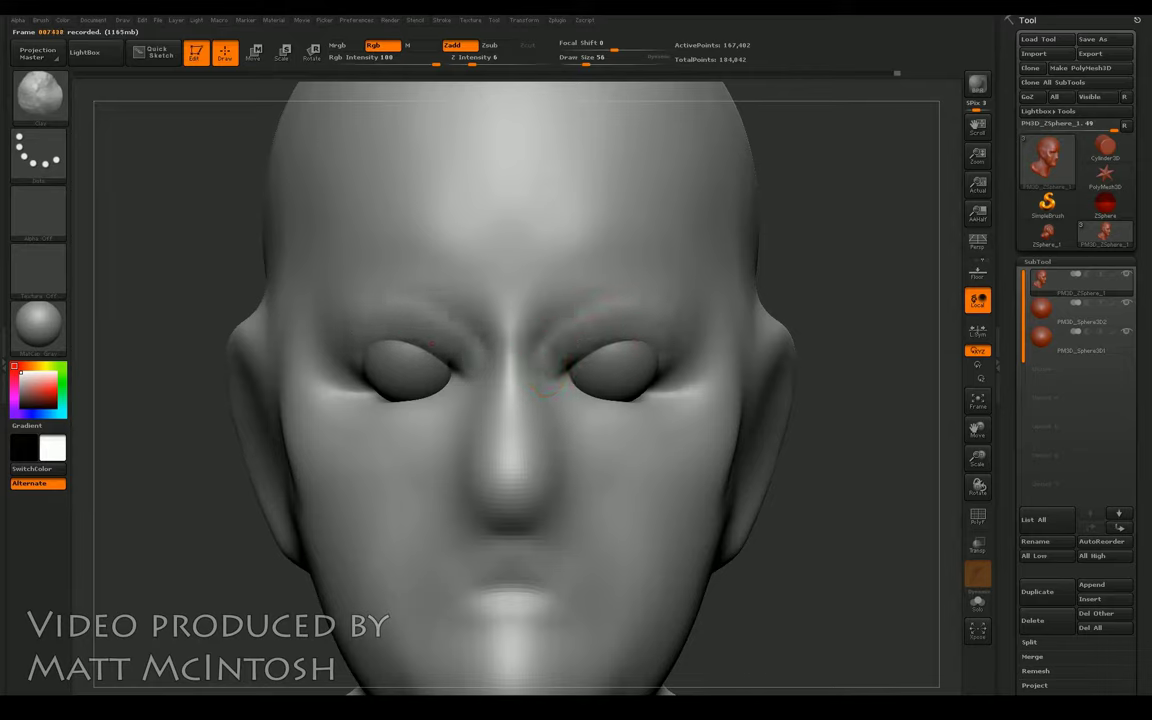
pyautogui.moveTo(680, 344)
pyautogui.mouseDown()
pyautogui.moveTo(689, 360)
pyautogui.moveTo(676, 388)
pyautogui.moveTo(665, 386)
pyautogui.moveTo(710, 335)
pyautogui.moveTo(686, 347)
pyautogui.mouseUp()
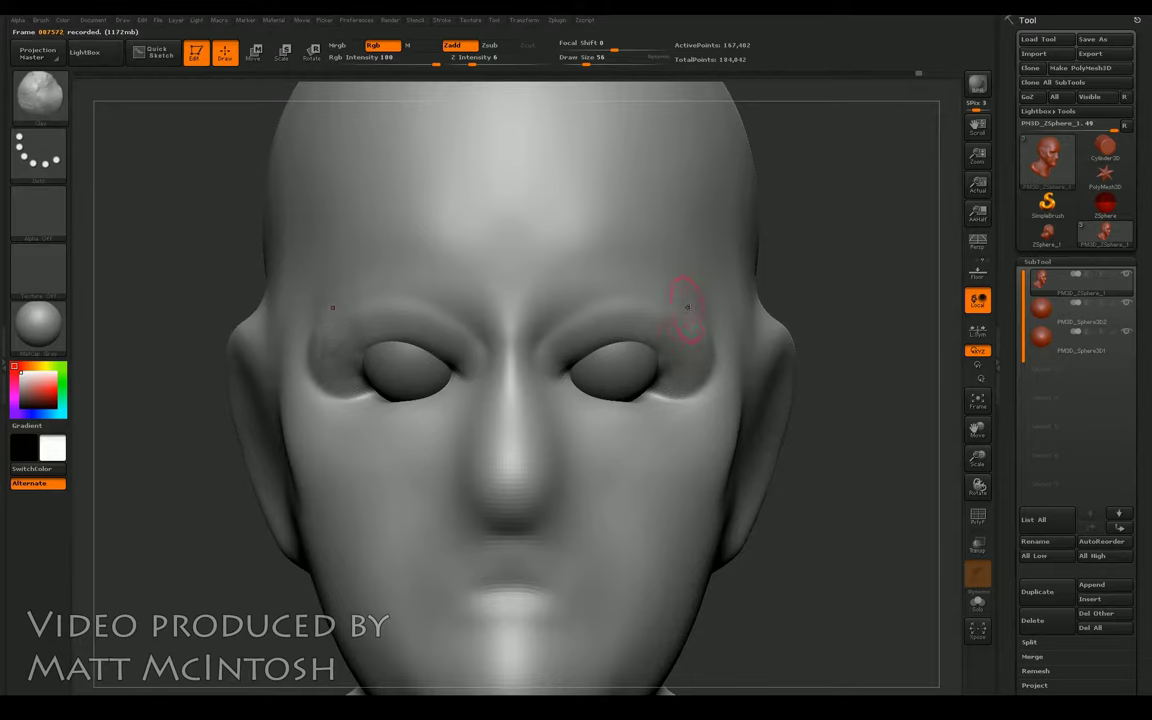
pyautogui.press('shift')
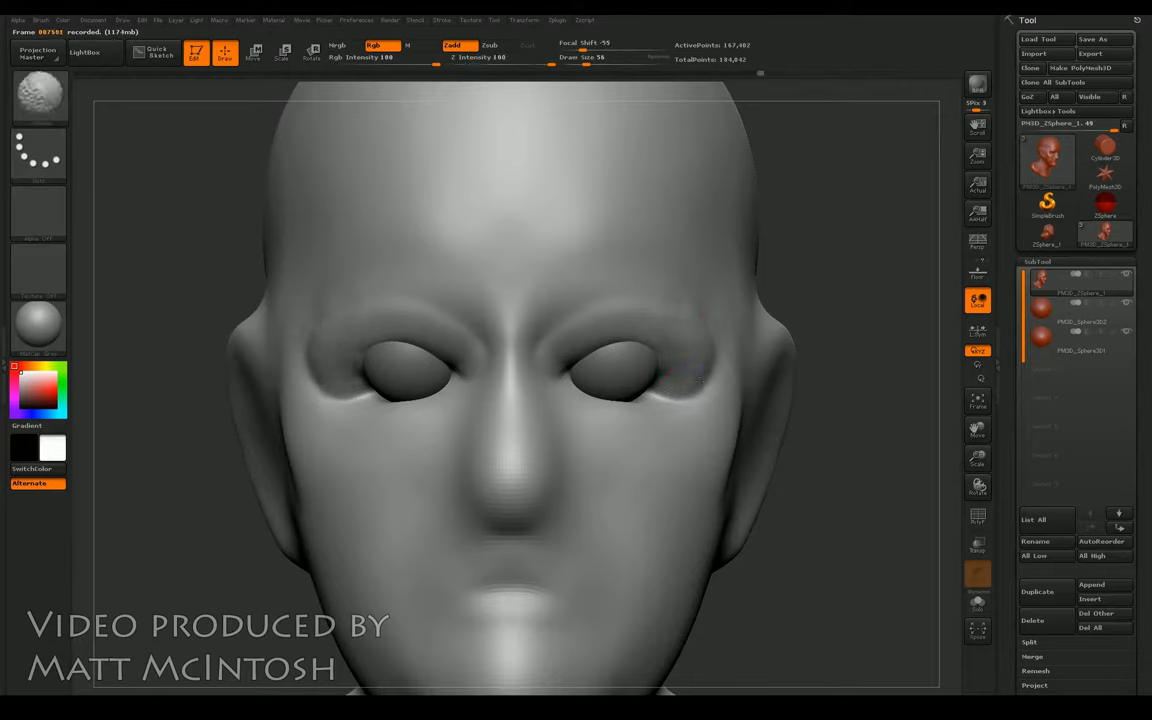
pyautogui.moveTo(861, 288)
pyautogui.mouseDown()
pyautogui.moveTo(790, 290)
pyautogui.moveTo(880, 278)
pyautogui.moveTo(771, 334)
pyautogui.mouseUp()
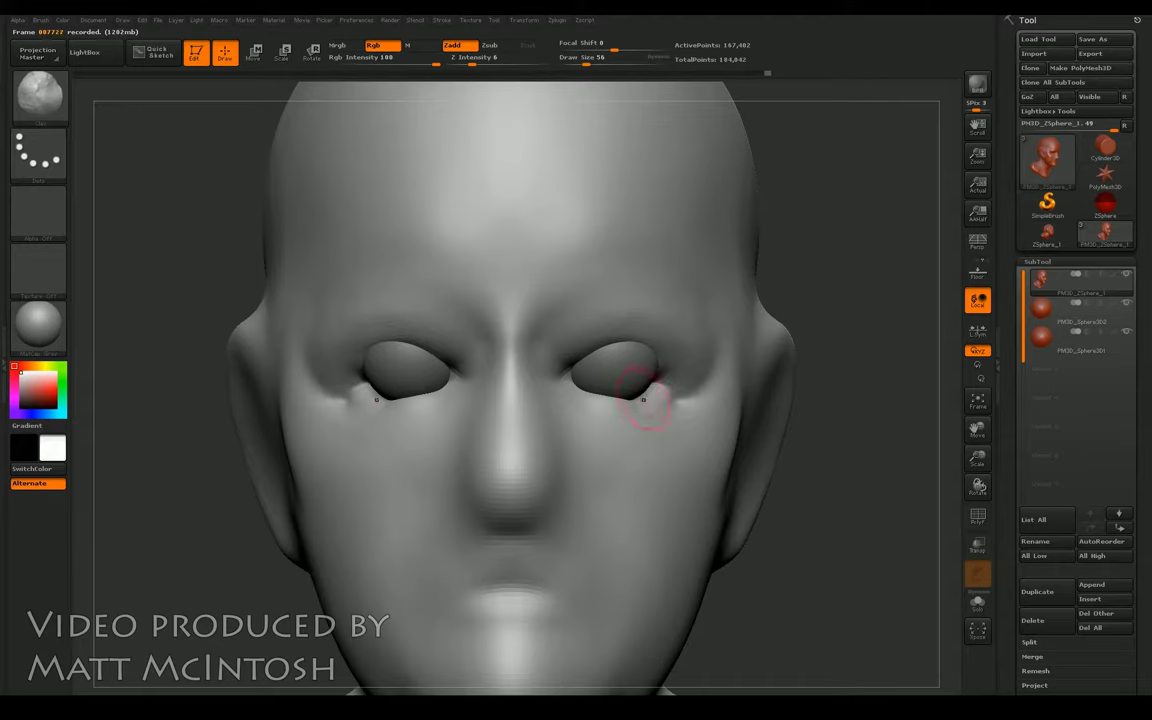
# Step: Build up the lower eyelids around both eyes with the Clay brush at draw size 56 and smooth the area beneath them
pyautogui.moveTo(675, 391)
pyautogui.mouseDown()
pyautogui.moveTo(591, 398)
pyautogui.moveTo(615, 358)
pyautogui.mouseUp()
pyautogui.press('shift')
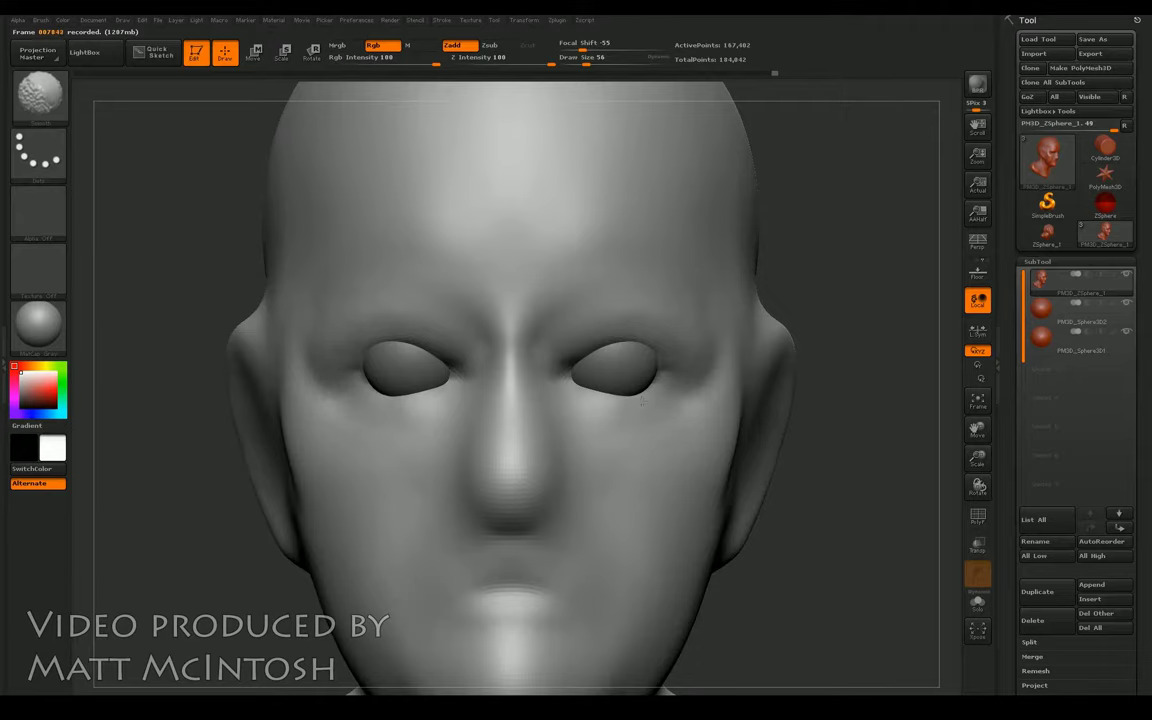
pyautogui.moveTo(864, 352)
pyautogui.mouseDown()
pyautogui.moveTo(607, 390)
pyautogui.moveTo(660, 395)
pyautogui.moveTo(585, 382)
pyautogui.mouseUp()
pyautogui.moveTo(663, 399)
pyautogui.mouseDown()
pyautogui.moveTo(591, 398)
pyautogui.moveTo(630, 411)
pyautogui.moveTo(612, 427)
pyautogui.mouseUp()
pyautogui.moveTo(525, 395)
pyautogui.keyDown('shift'); pyautogui.mouseDown()
pyautogui.moveTo(582, 368)
pyautogui.moveTo(707, 399)
pyautogui.moveTo(562, 404)
pyautogui.mouseUp(); pyautogui.keyUp('shift')
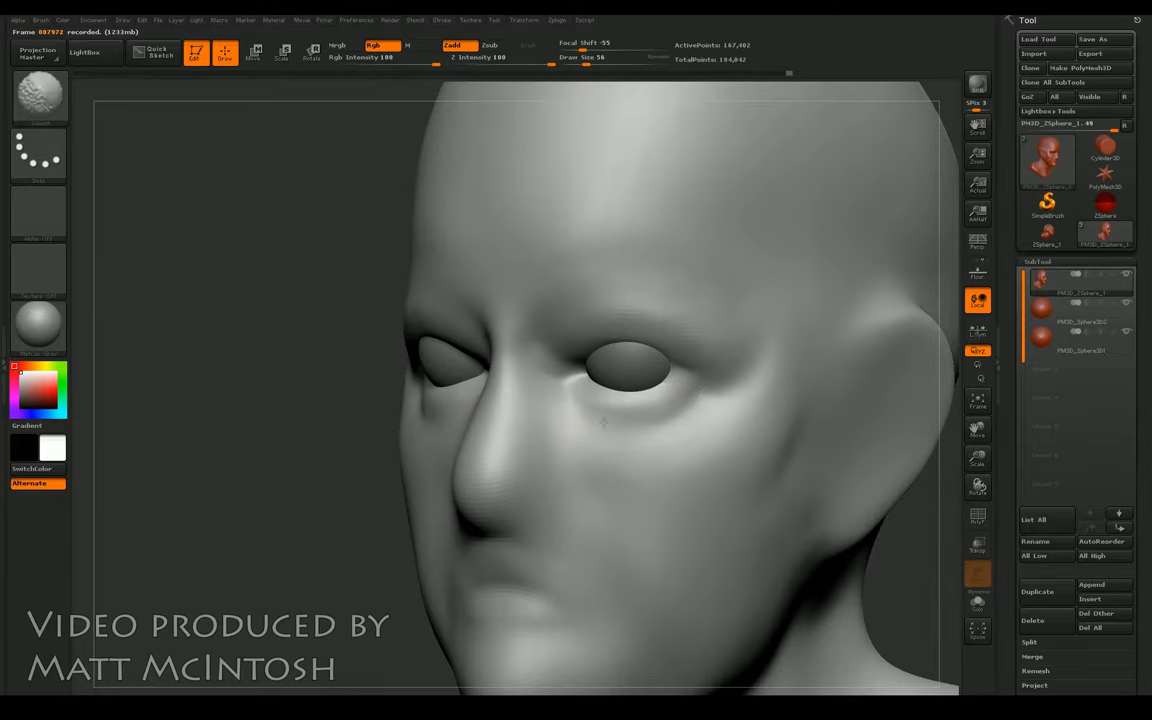
pyautogui.moveTo(327, 429); pyautogui.dragTo(710, 377)
pyautogui.moveTo(378, 381)
pyautogui.mouseDown()
pyautogui.moveTo(450, 383)
pyautogui.moveTo(377, 390)
pyautogui.mouseUp()
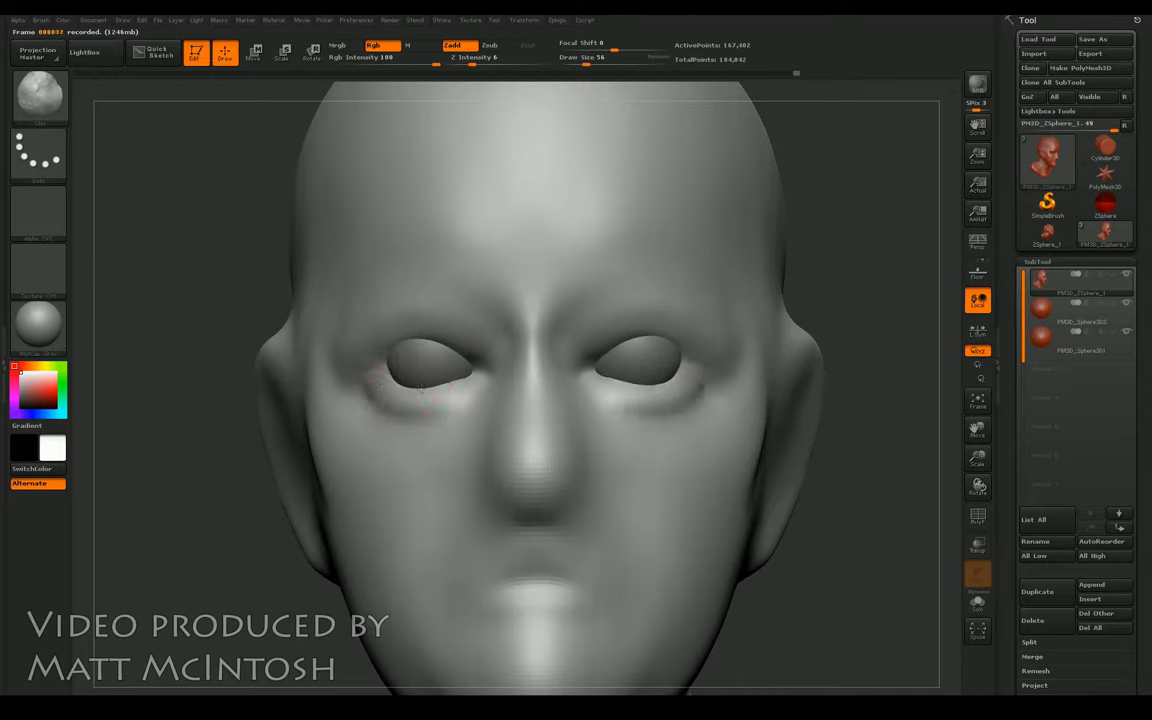
pyautogui.moveTo(380, 373); pyautogui.dragTo(403, 378)
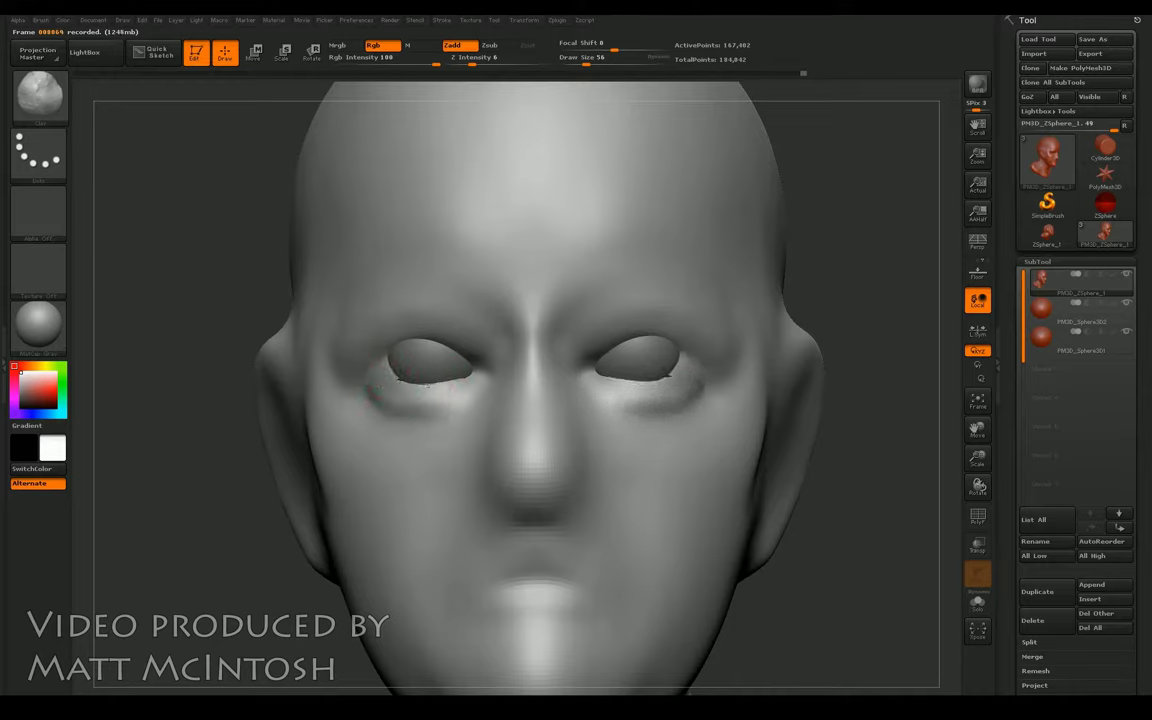
# Step: Blend the lower lids into the upper cheeks with the Clay brush at draw size 84 and smooth the transition
pyautogui.press('b')
pyautogui.press('s')
pyautogui.press('t')
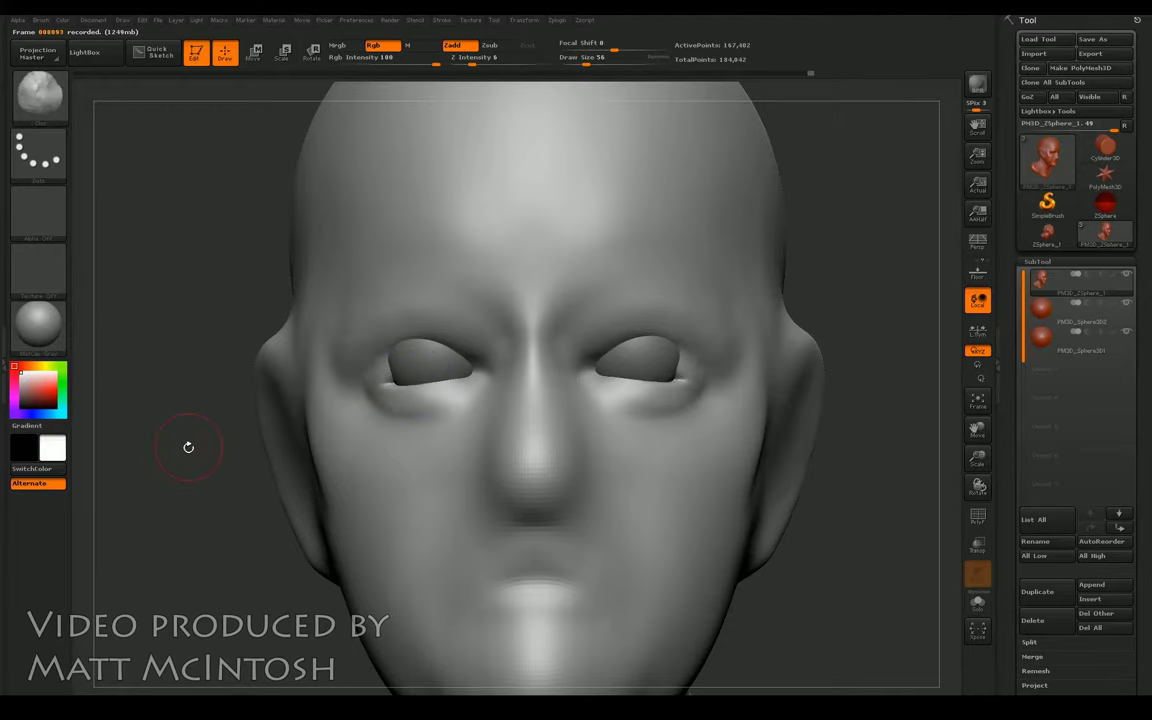
pyautogui.moveTo(188, 445); pyautogui.dragTo(440, 392)
pyautogui.moveTo(300, 381)
pyautogui.keyDown('shift'); pyautogui.mouseDown()
pyautogui.moveTo(470, 391)
pyautogui.moveTo(334, 401)
pyautogui.moveTo(300, 352)
pyautogui.moveTo(280, 372)
pyautogui.moveTo(390, 408)
pyautogui.moveTo(367, 428)
pyautogui.mouseUp(); pyautogui.keyUp('shift')
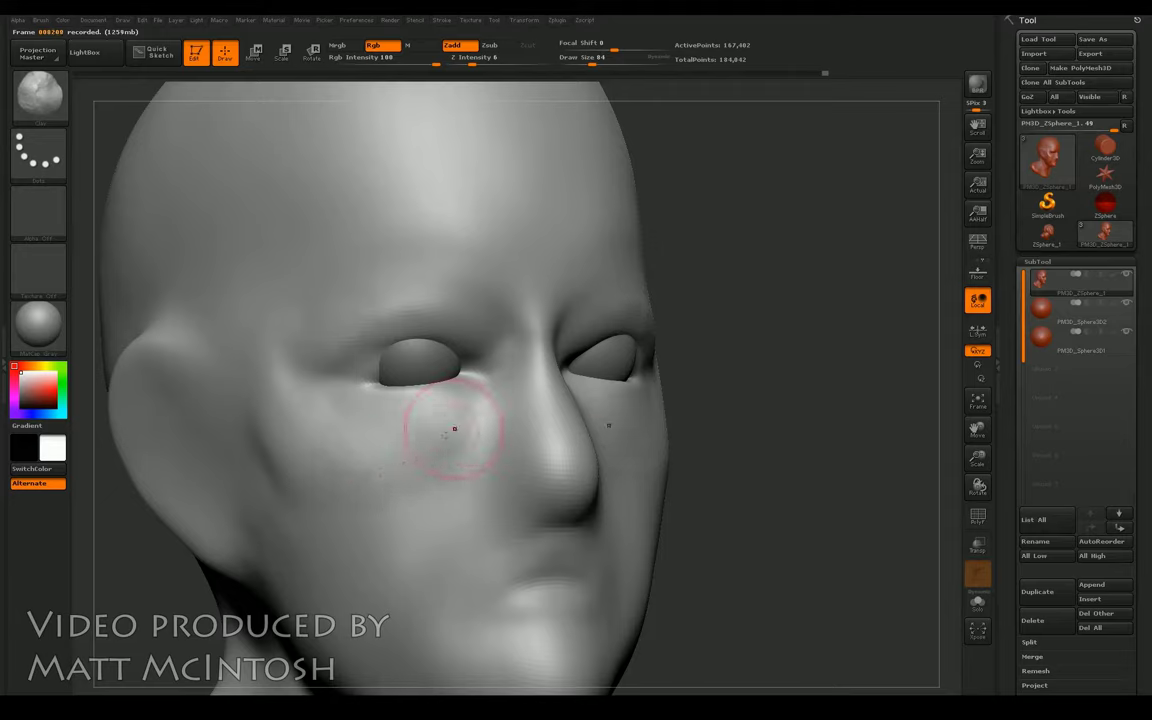
pyautogui.moveTo(458, 399)
pyautogui.keyDown('shift'); pyautogui.mouseDown()
pyautogui.moveTo(400, 380)
pyautogui.moveTo(340, 400)
pyautogui.moveTo(420, 372)
pyautogui.moveTo(409, 409)
pyautogui.moveTo(463, 380)
pyautogui.moveTo(373, 398)
pyautogui.moveTo(460, 378)
pyautogui.moveTo(411, 386)
pyautogui.mouseUp(); pyautogui.keyUp('shift')
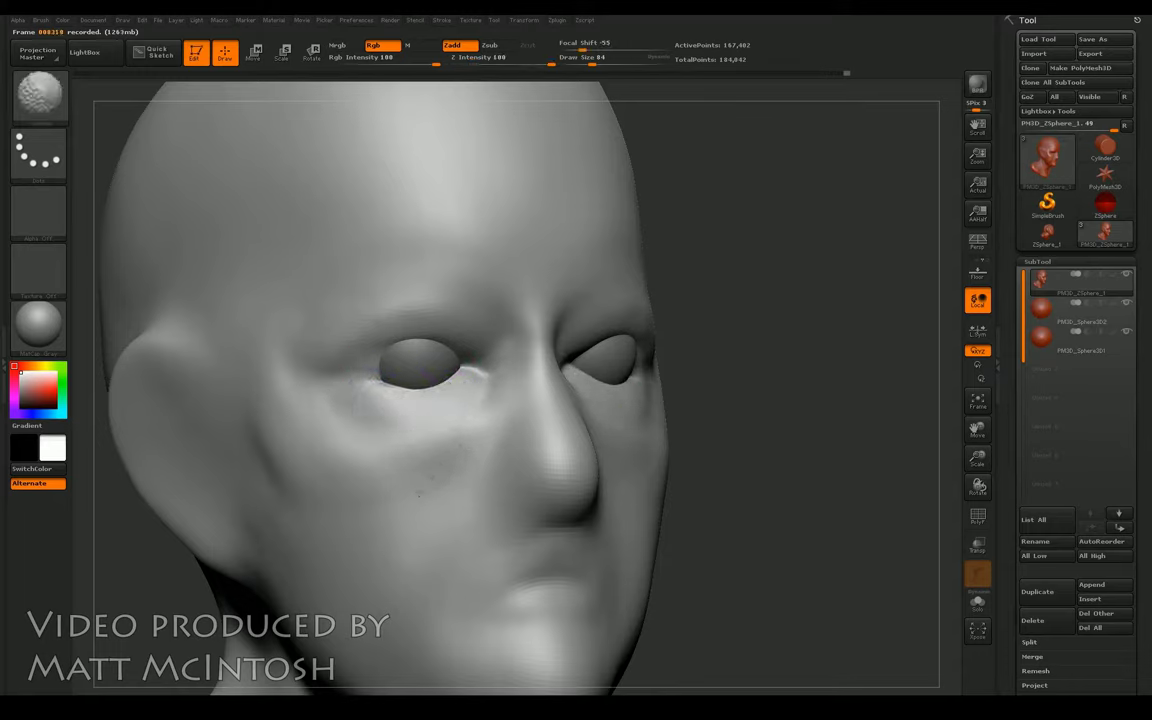
# Step: Define the cheekbones and the cheeks beside the nose with the Clay brush at draw sizes 72 and 84, smoothing the strokes
pyautogui.moveTo(880, 372); pyautogui.dragTo(913, 399)
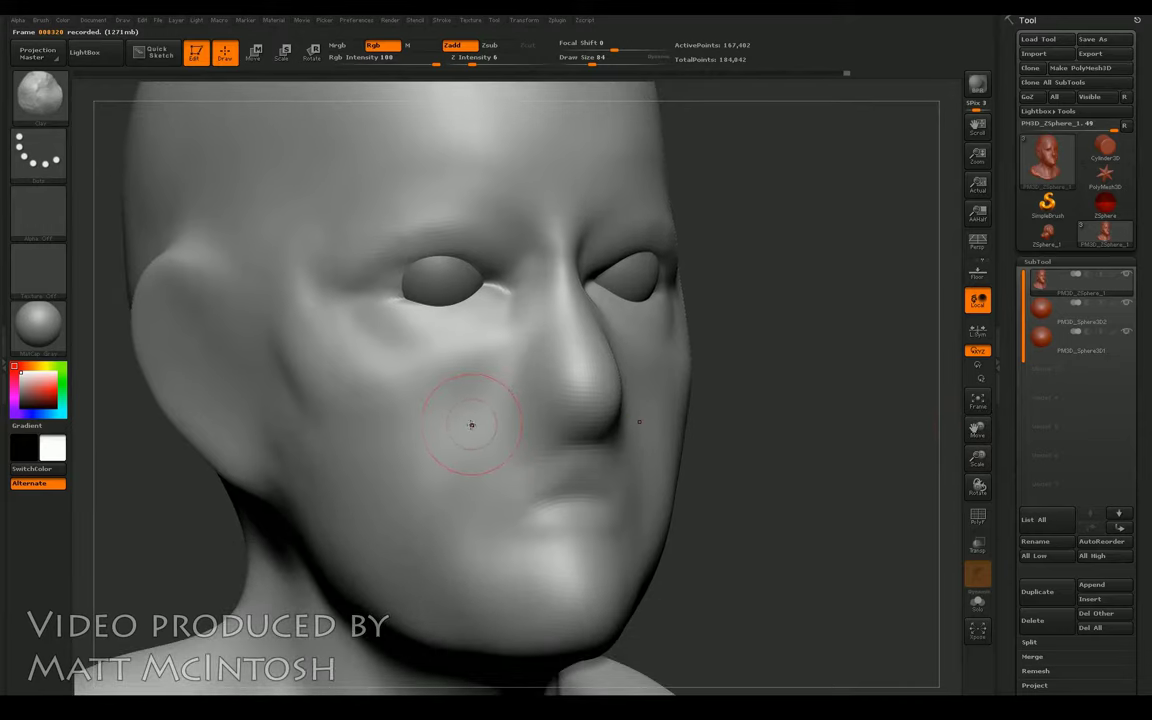
pyautogui.press('[')
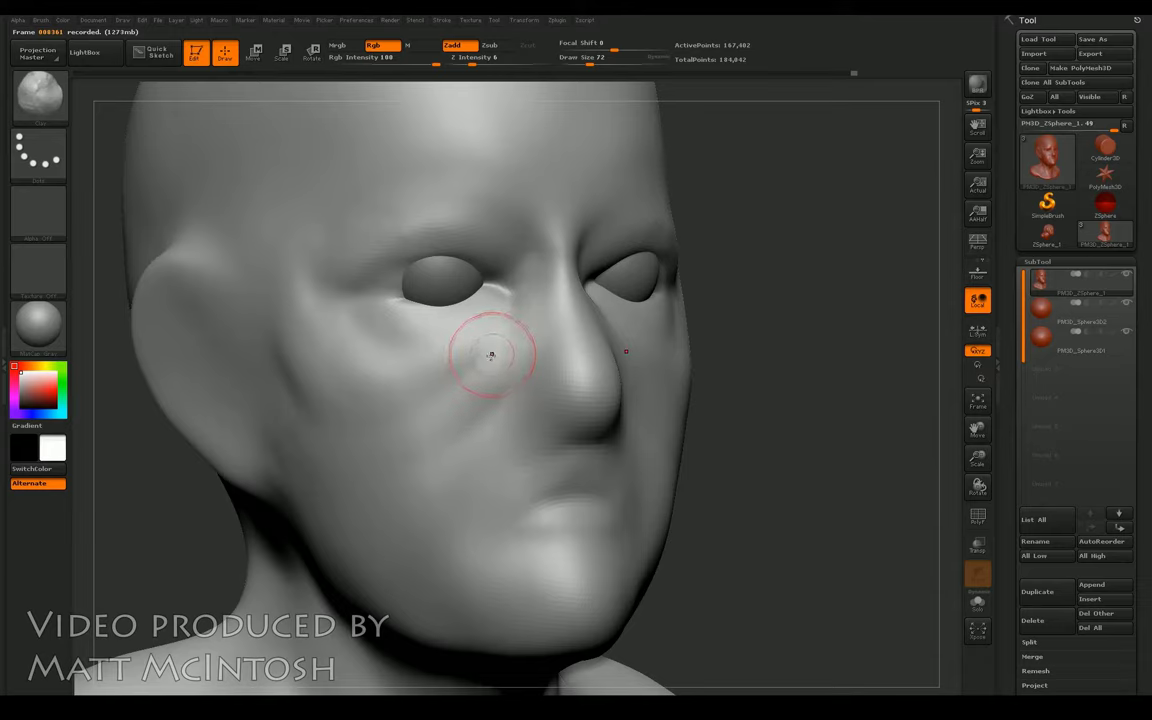
pyautogui.keyDown('shift'); pyautogui.moveTo(482, 350); pyautogui.dragTo(412, 438); pyautogui.keyUp('shift')
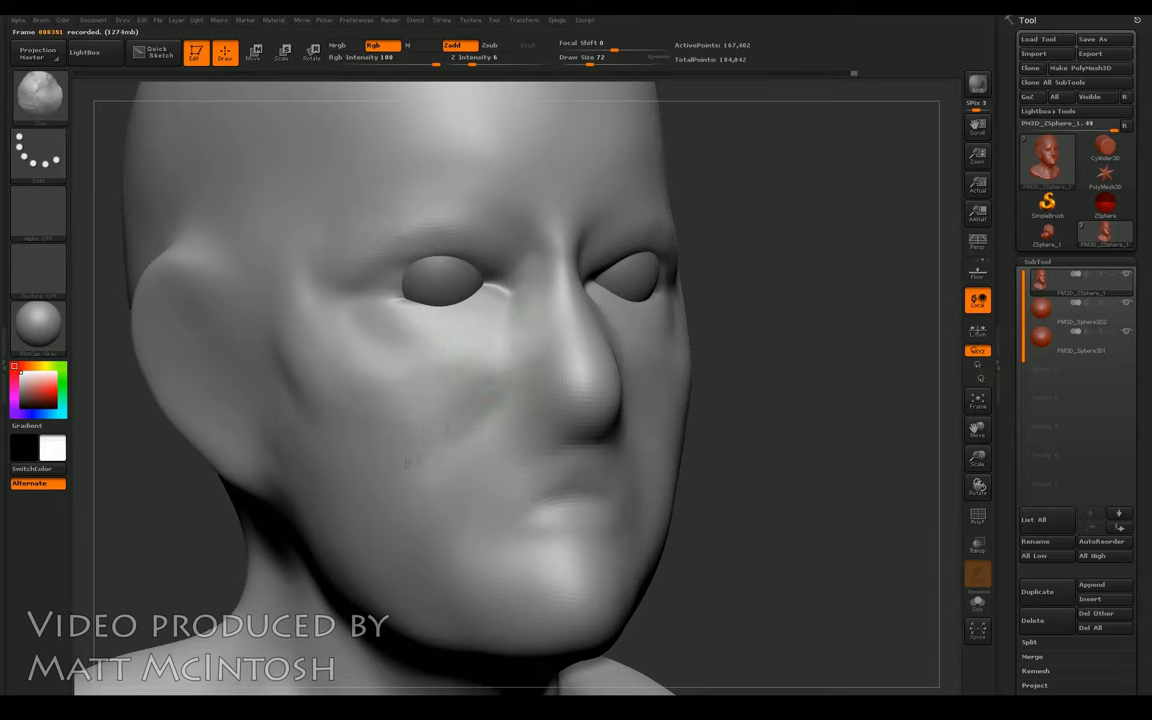
pyautogui.press('shift')
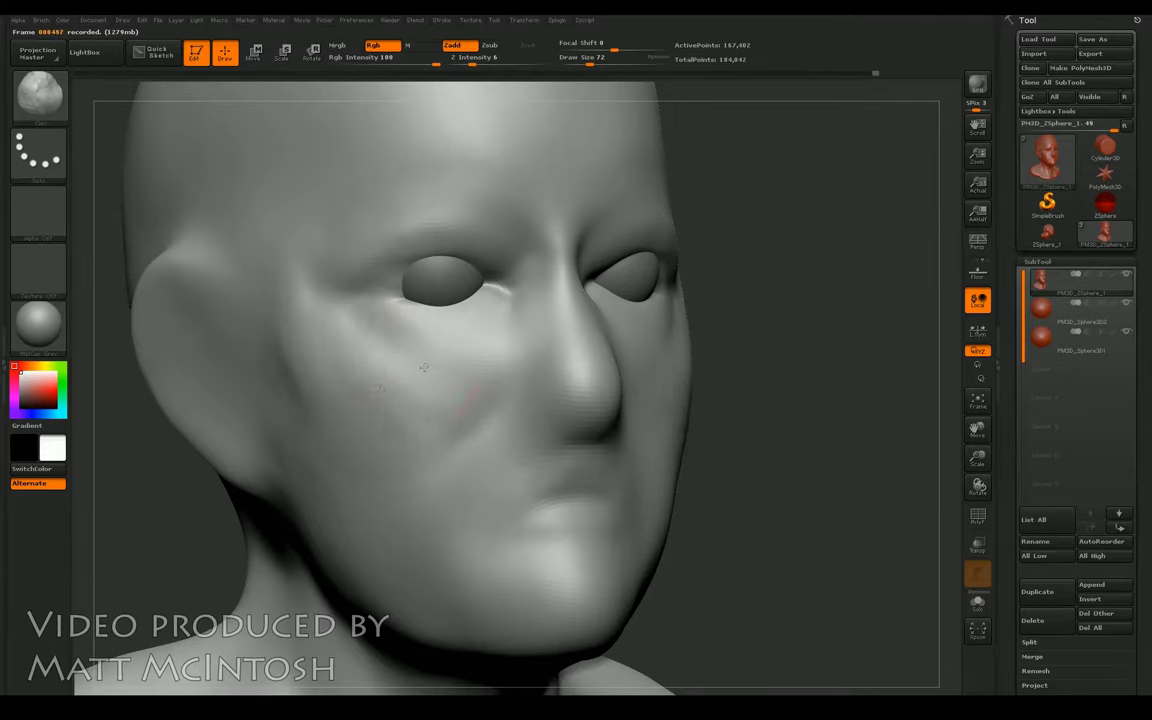
pyautogui.press('shift')
pyautogui.press('shift')
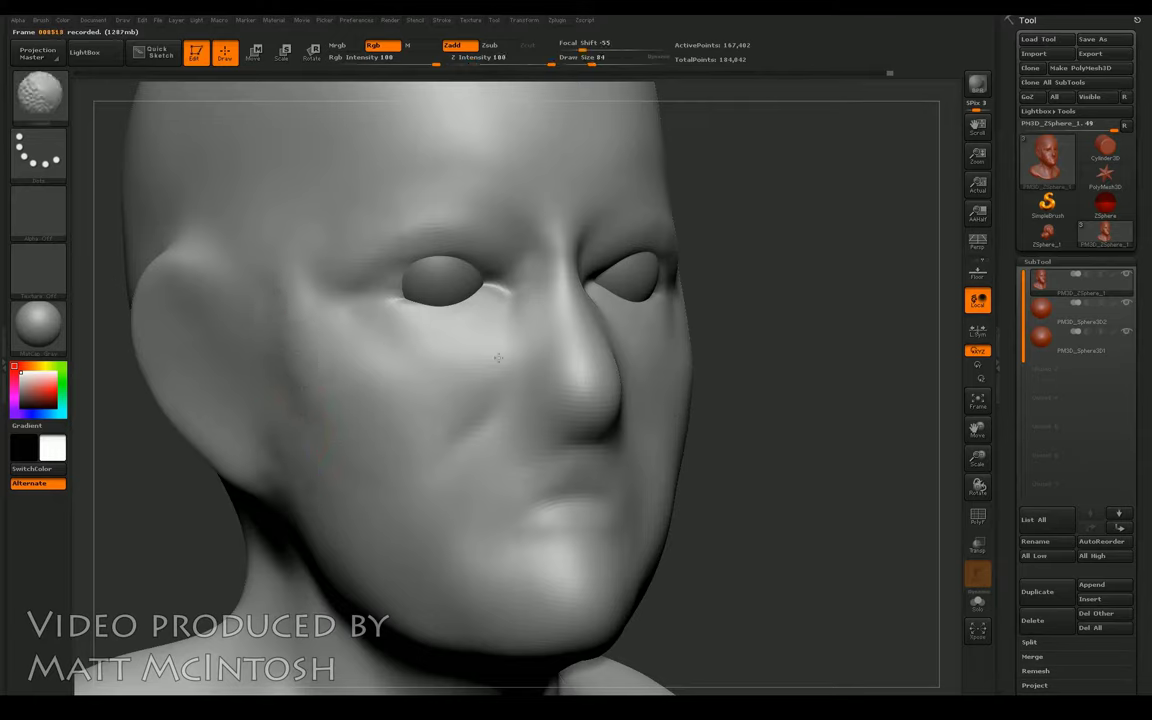
# Step: Pull the nose tip forward and reshape the bridge and underside of the nose with the Move brush at draw size 96
pyautogui.moveTo(774, 350)
pyautogui.mouseDown()
pyautogui.moveTo(720, 360)
pyautogui.moveTo(761, 360)
pyautogui.mouseUp()
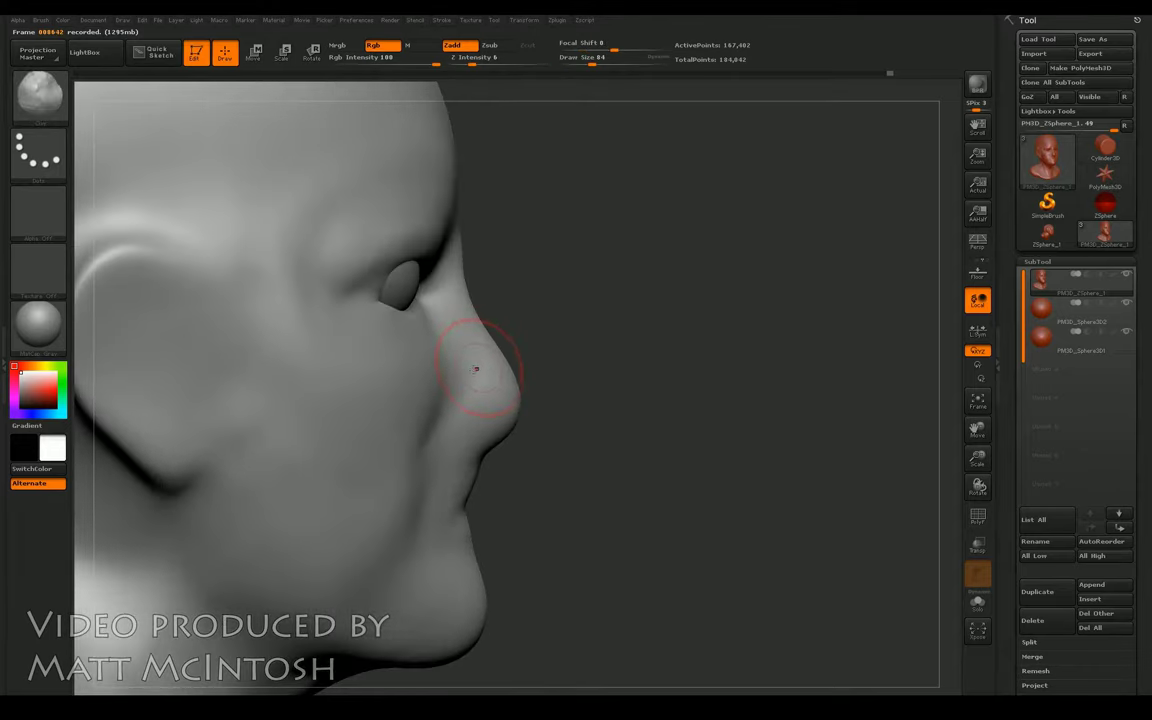
pyautogui.press('b')
pyautogui.press('m')
pyautogui.press('v')
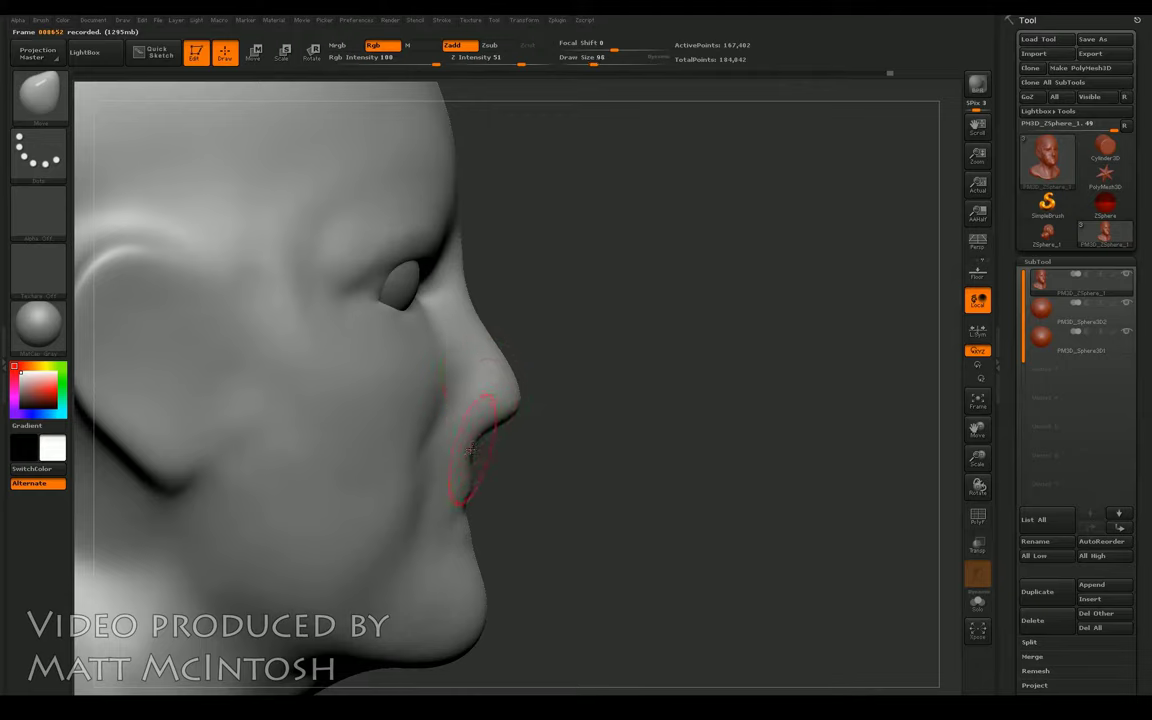
pyautogui.moveTo(516, 404); pyautogui.dragTo(540, 395)
pyautogui.moveTo(599, 342); pyautogui.dragTo(604, 337)
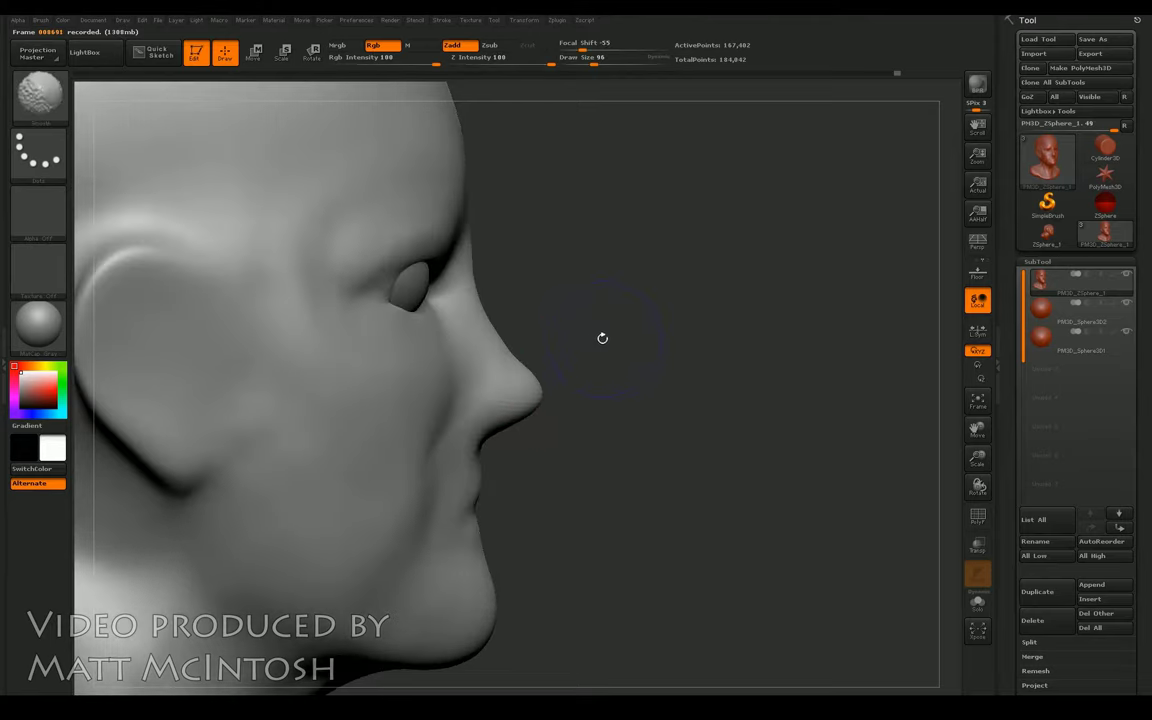
pyautogui.moveTo(481, 316); pyautogui.dragTo(484, 303)
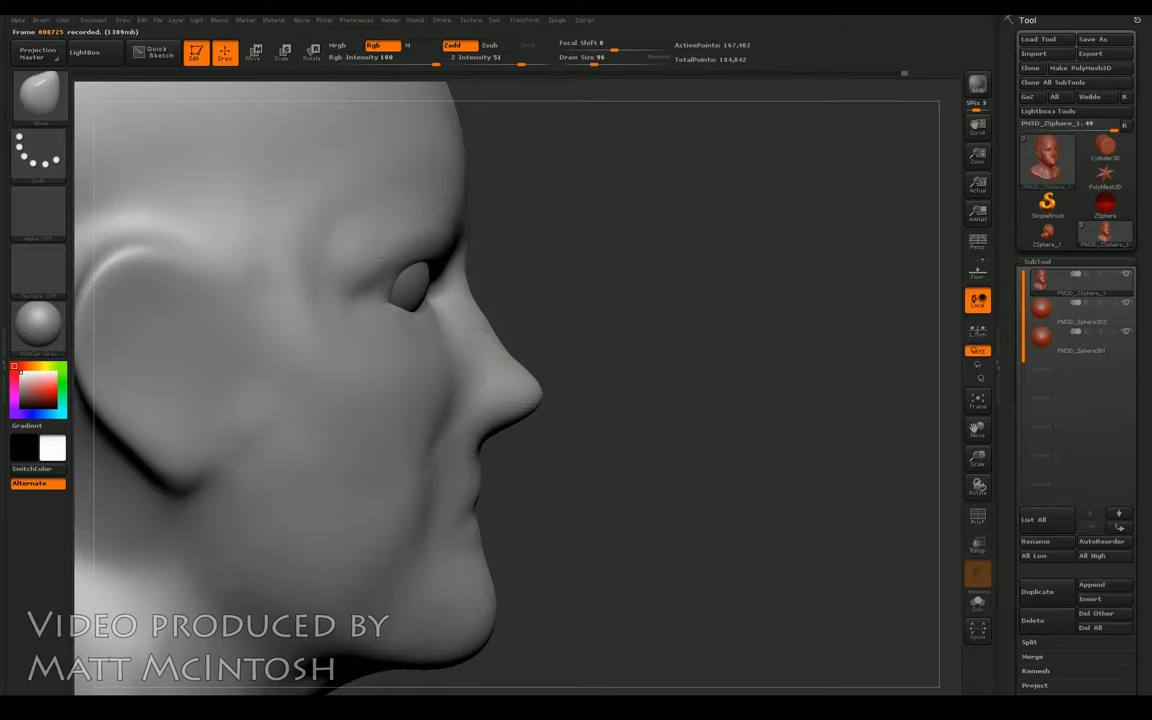
pyautogui.moveTo(530, 389); pyautogui.dragTo(509, 423)
pyautogui.moveTo(658, 395); pyautogui.dragTo(650, 368)
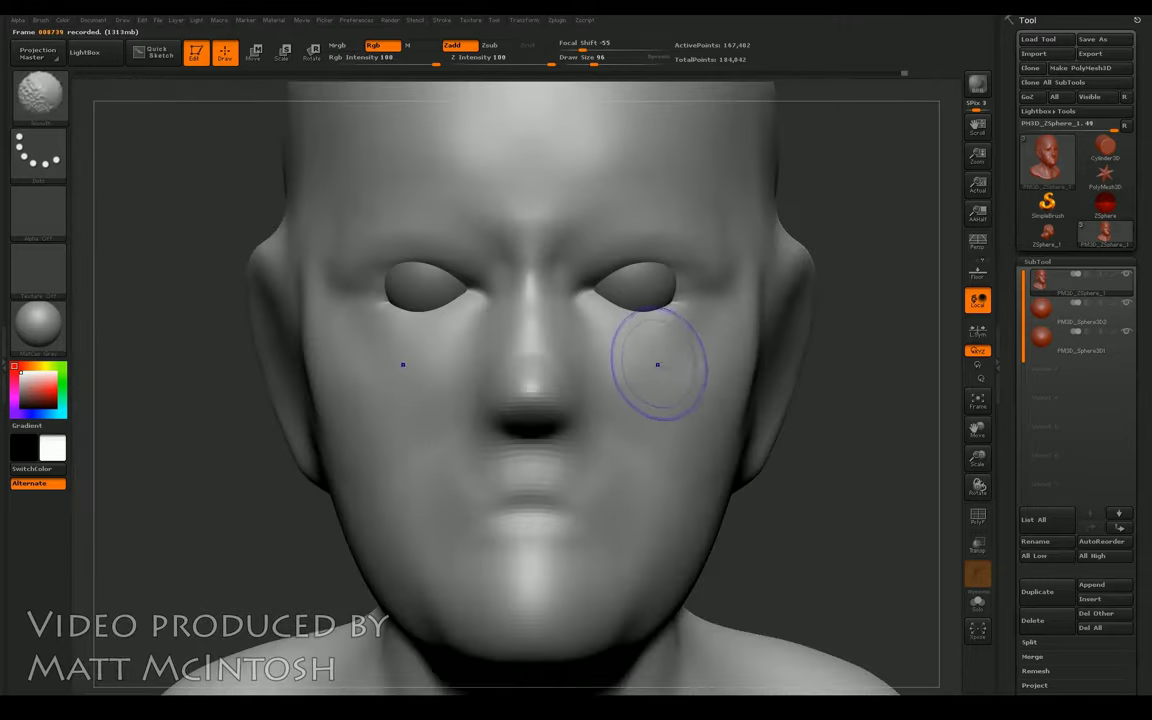
# Step: Build up the nostril wings with the Clay brush at draw size 52 and carve the nostrils at draw size 40
pyautogui.moveTo(427, 419); pyautogui.dragTo(277, 503)
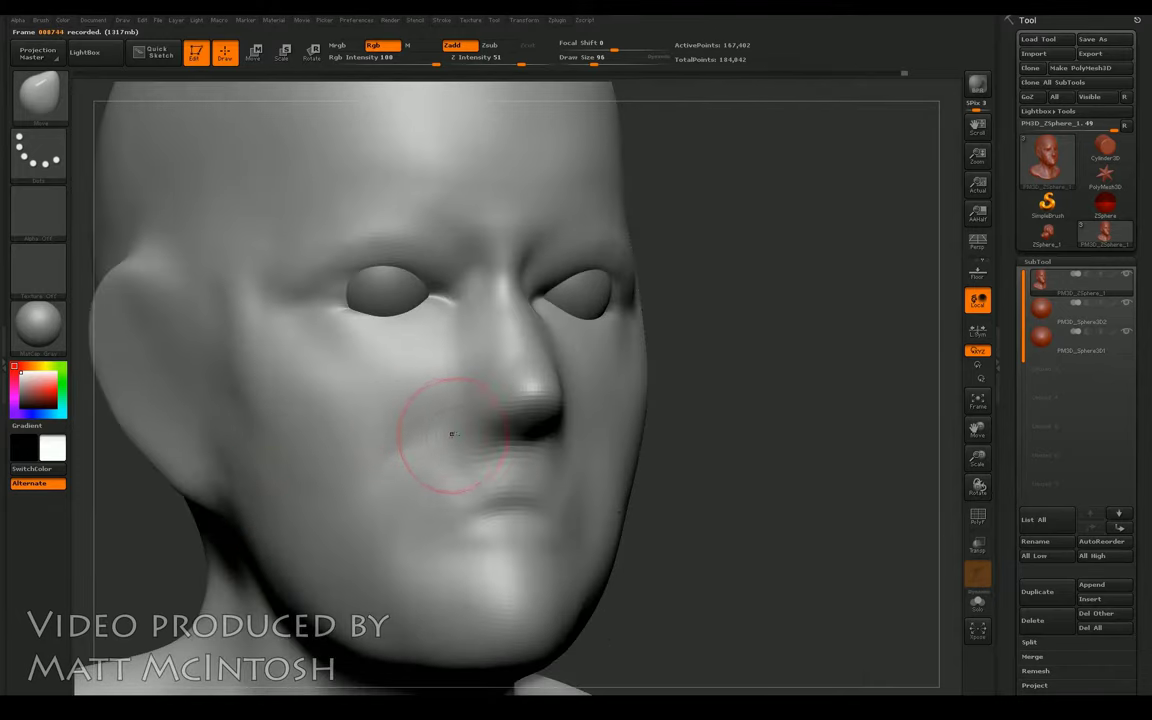
pyautogui.press('b')
pyautogui.press('c')
pyautogui.press('l')
pyautogui.press('[')
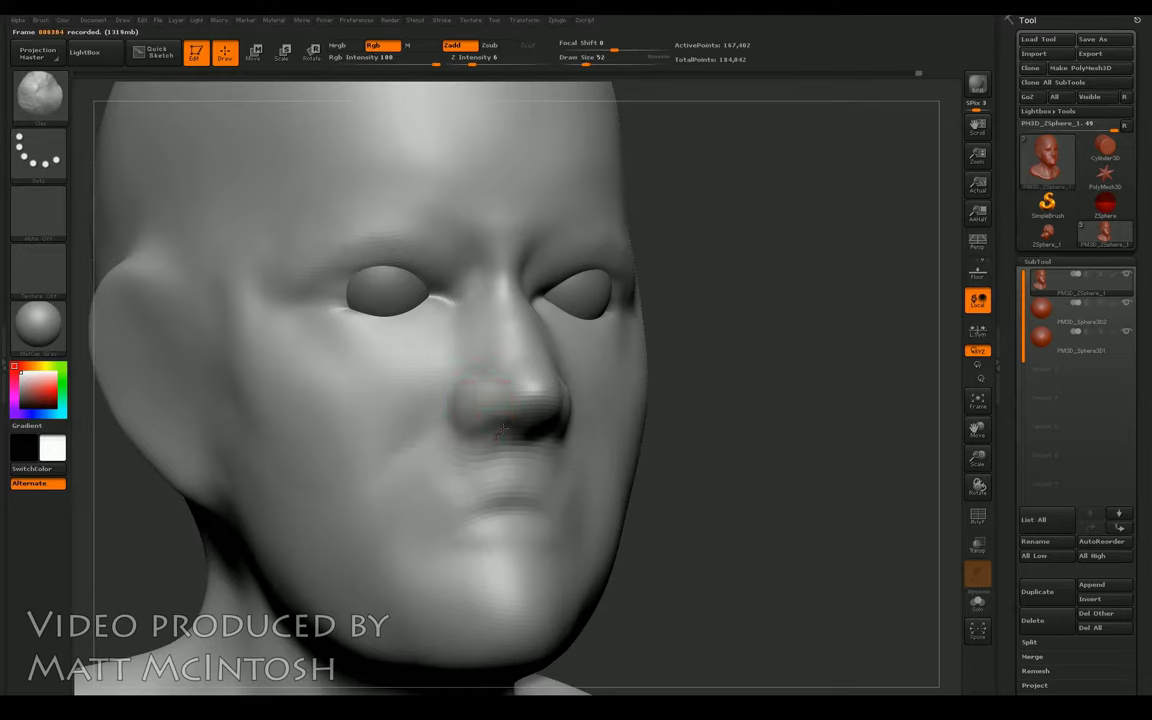
pyautogui.moveTo(735, 410); pyautogui.dragTo(631, 388)
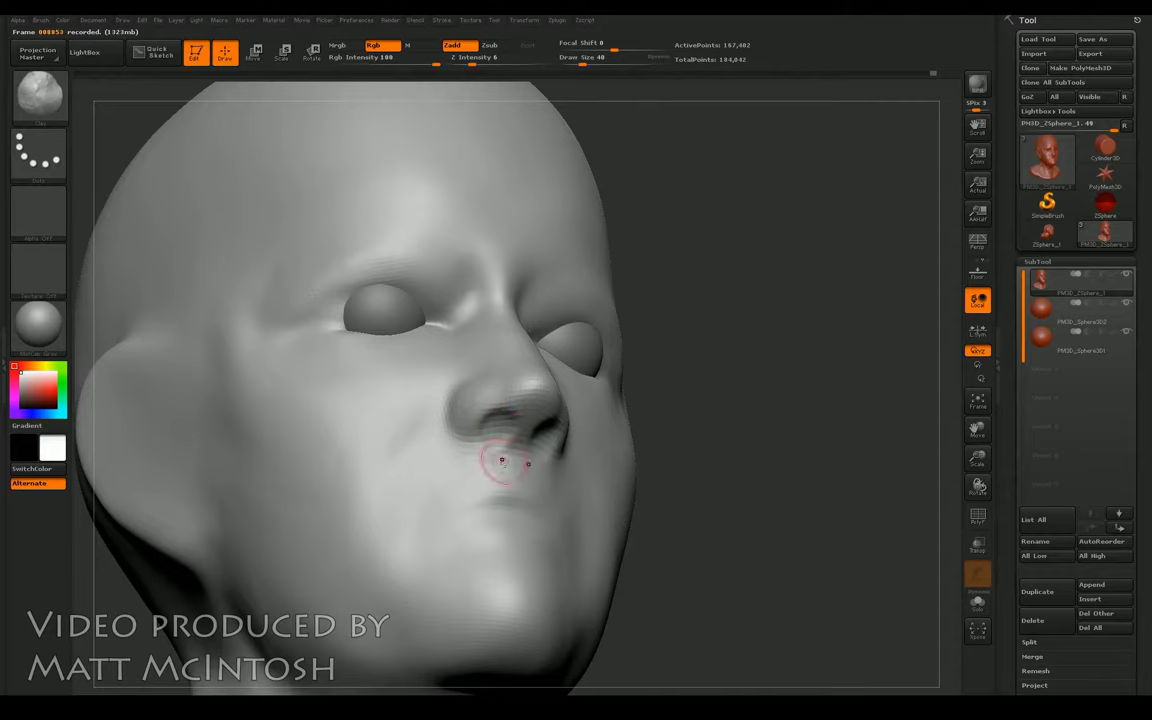
# Step: Shape the philtrum and upper lip below the nose with the Clay brush at draw size 40, and smooth the strokes
pyautogui.moveTo(634, 383)
pyautogui.mouseDown()
pyautogui.moveTo(717, 428)
pyautogui.moveTo(496, 463)
pyautogui.mouseUp()
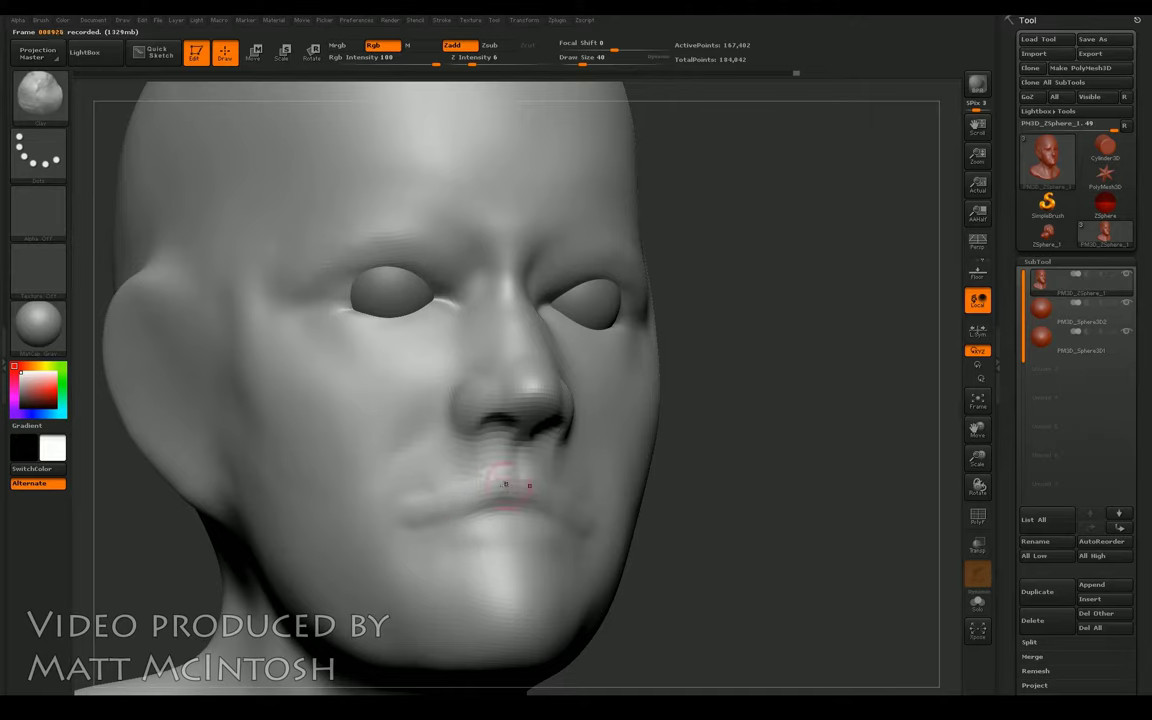
pyautogui.moveTo(446, 488)
pyautogui.keyDown('shift'); pyautogui.mouseDown()
pyautogui.moveTo(470, 475)
pyautogui.moveTo(440, 470)
pyautogui.moveTo(406, 488)
pyautogui.mouseUp(); pyautogui.keyUp('shift')
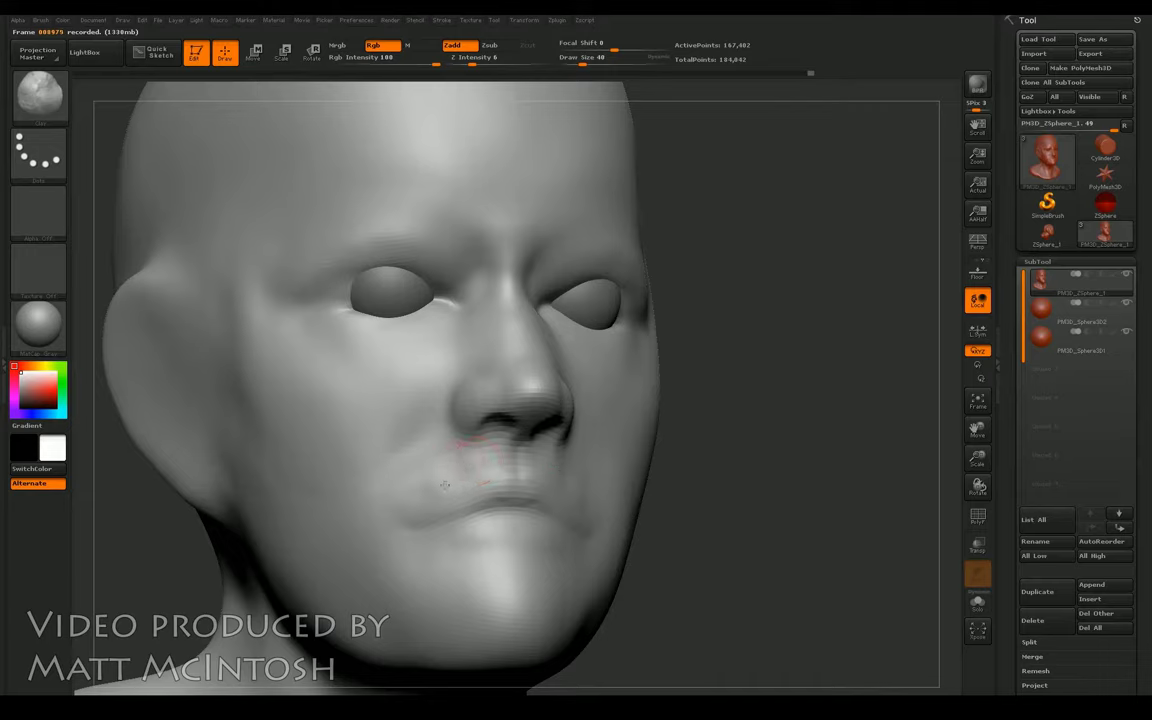
pyautogui.press('shift')
# Step: Try remeshing the head with DynaMesh at resolution 256
pyautogui.moveTo(689, 429)
pyautogui.mouseDown()
pyautogui.moveTo(600, 420)
pyautogui.moveTo(961, 388)
pyautogui.mouseUp()
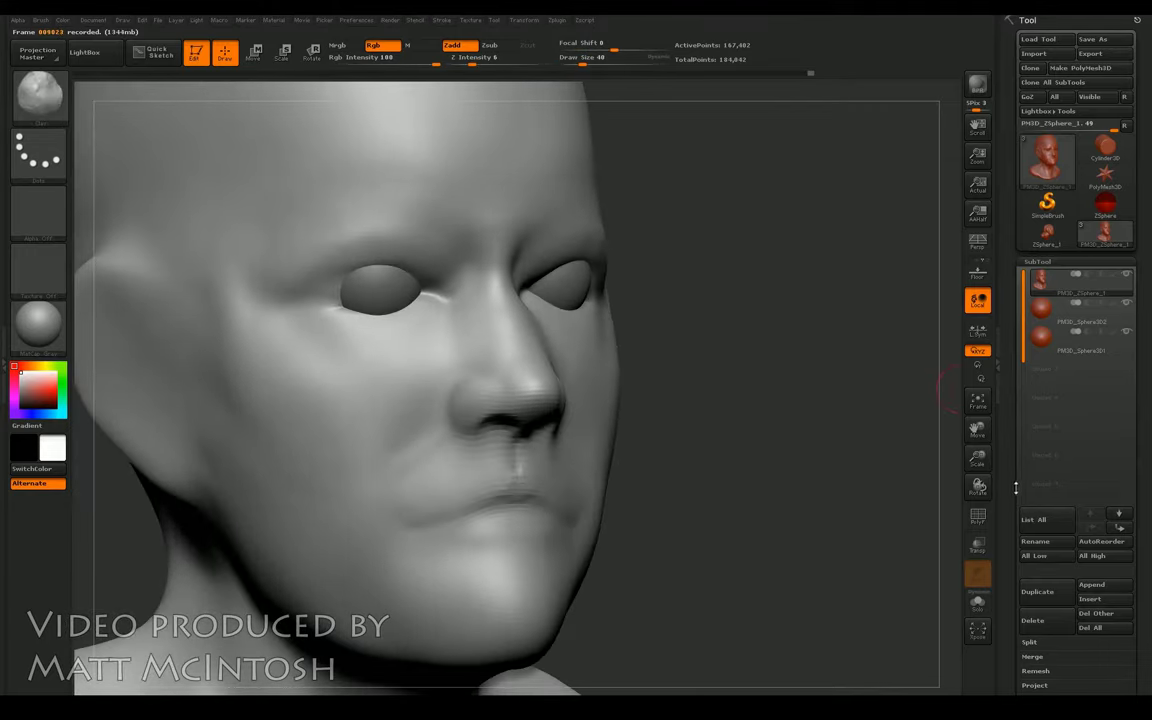
pyautogui.scroll(-10, 1016, 487)
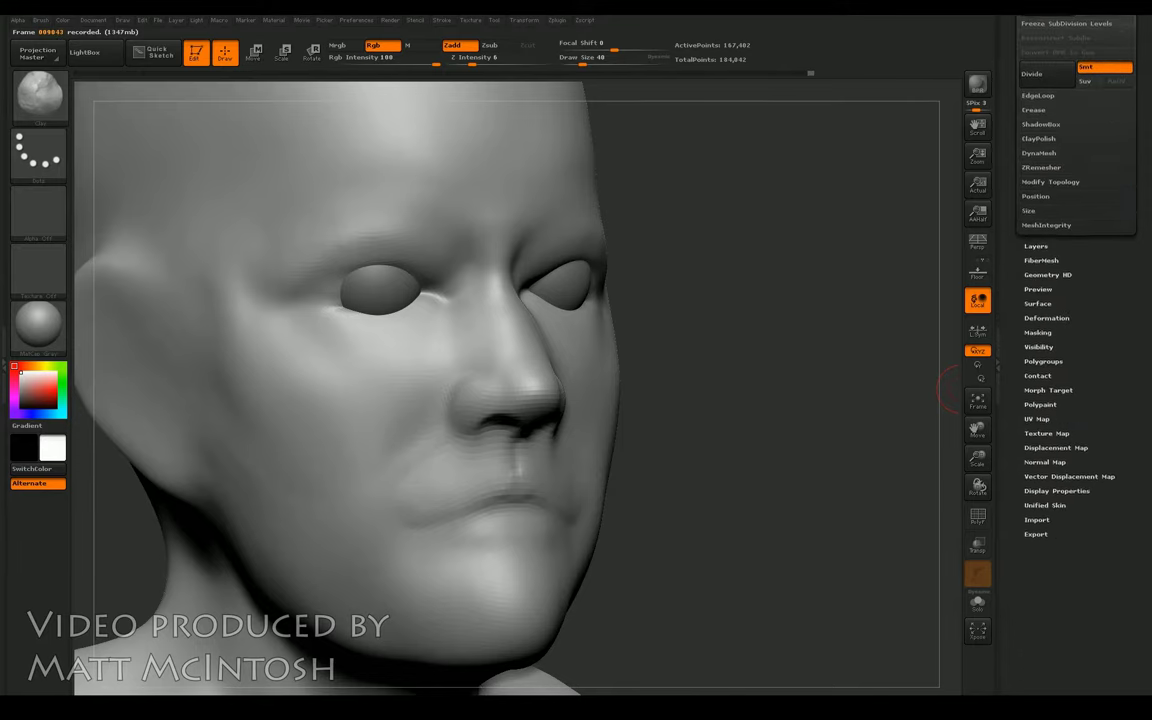
pyautogui.scroll(2, 1072, 177)
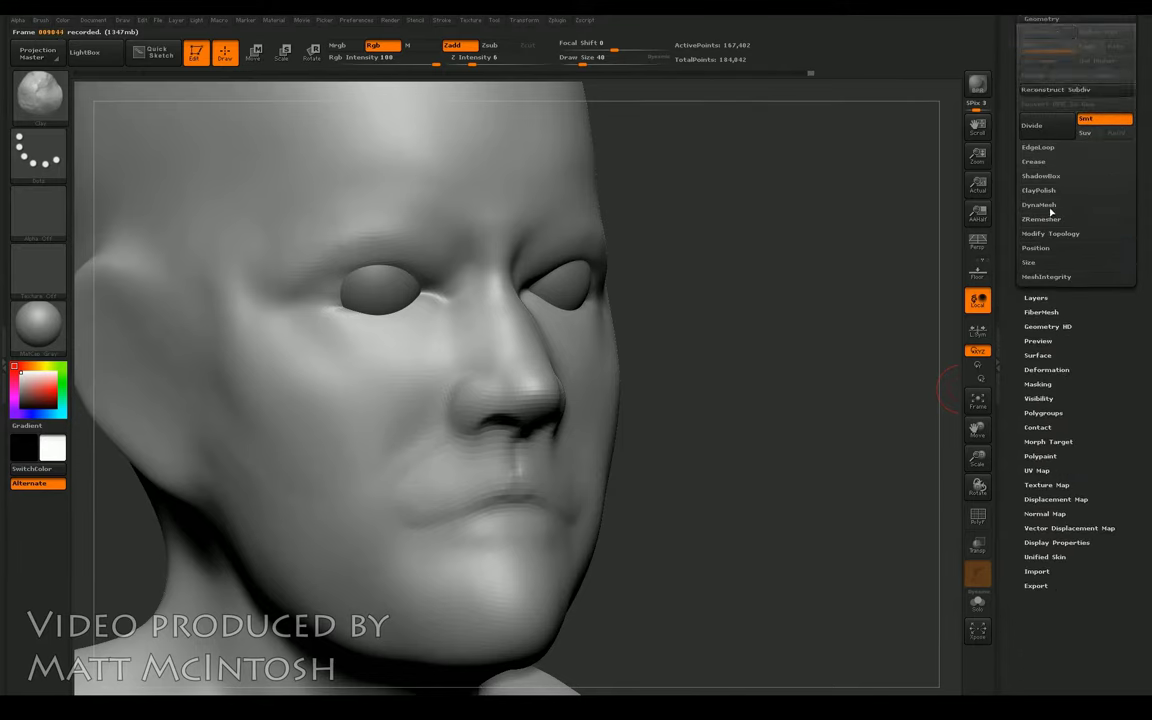
pyautogui.click(1040, 205)
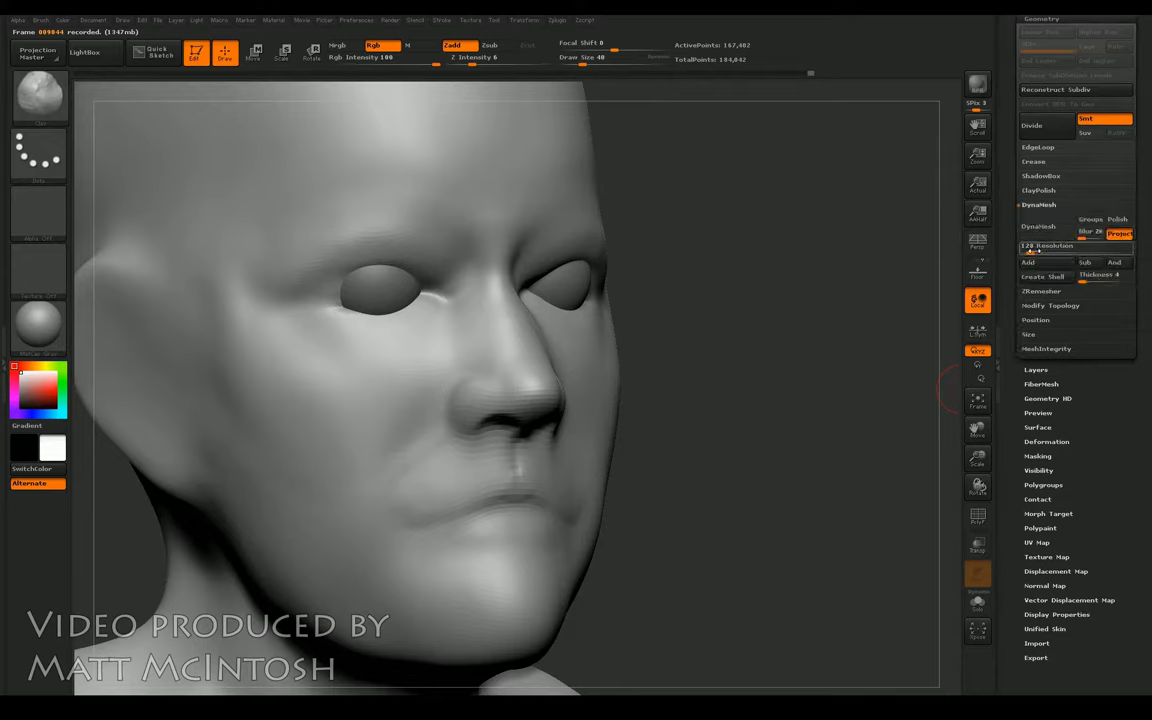
pyautogui.write('256')
pyautogui.press('Return')
pyautogui.click(1046, 229)
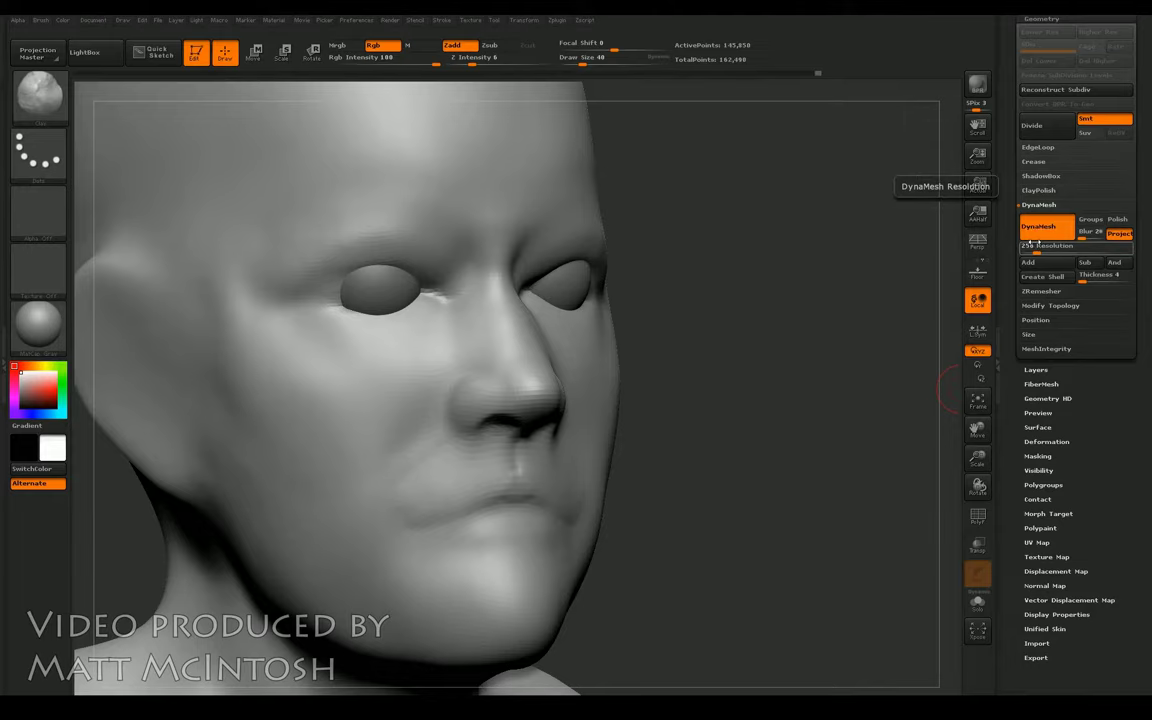
pyautogui.moveTo(977, 428)
pyautogui.mouseDown()
pyautogui.moveTo(931, 399)
pyautogui.moveTo(830, 383)
pyautogui.moveTo(854, 380)
pyautogui.mouseUp()
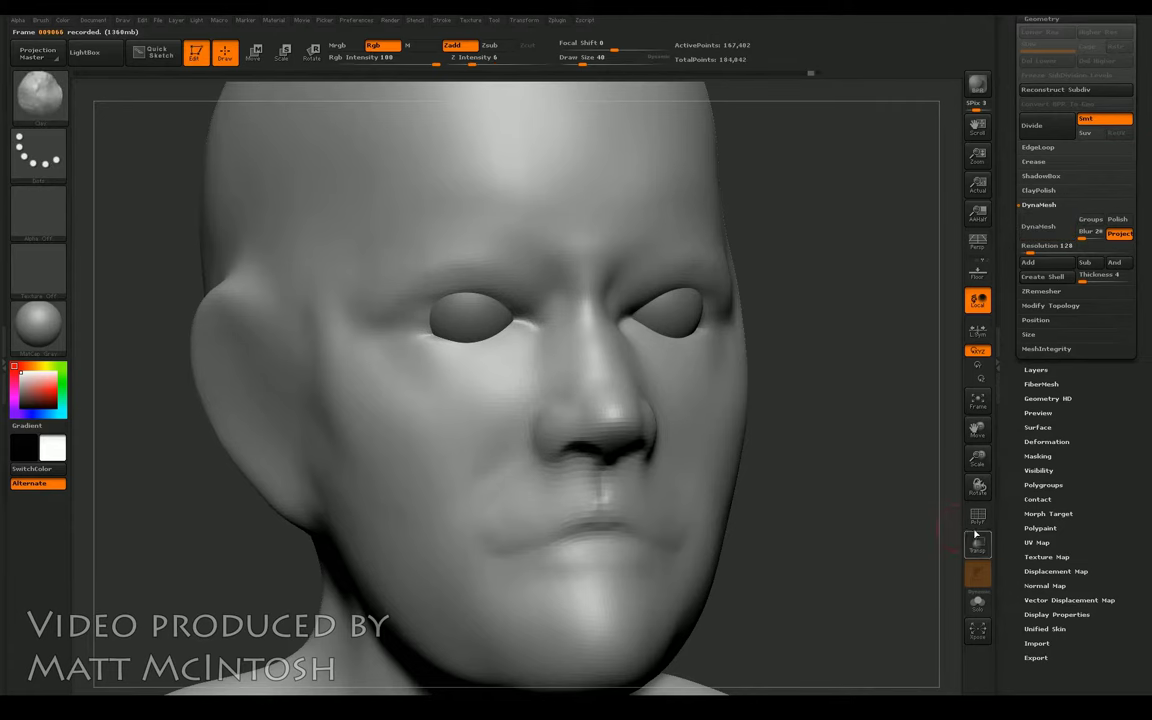
# Step: Show the polygon wireframe, try remeshing the head with DynaMesh at resolution 128, and undo that remesh
pyautogui.hotkey('shift', 'f')
pyautogui.moveTo(861, 412); pyautogui.dragTo(762, 380)
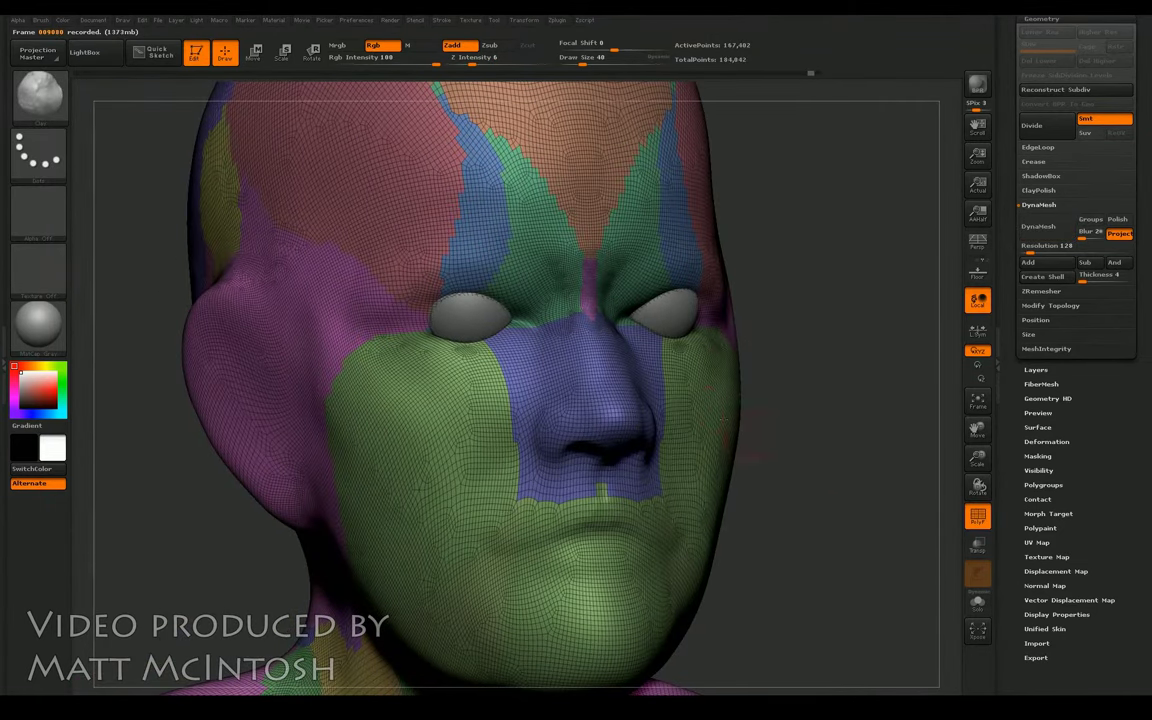
pyautogui.click(1045, 227)
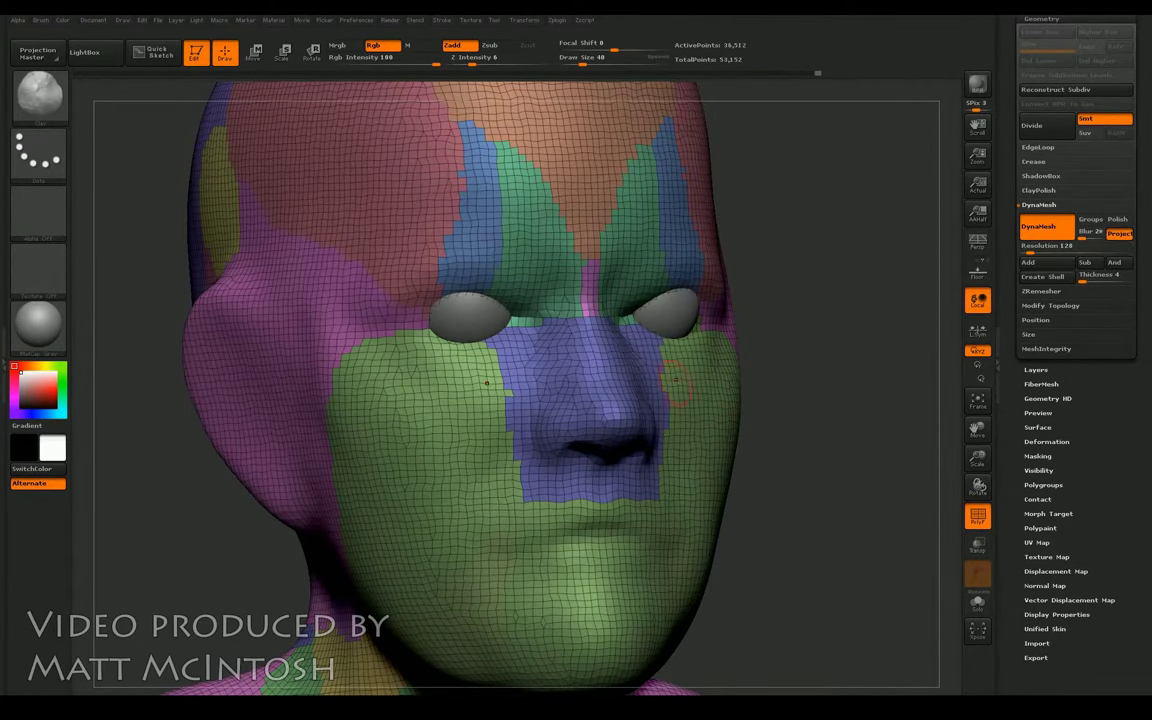
pyautogui.hotkey('ctrl', 'z')
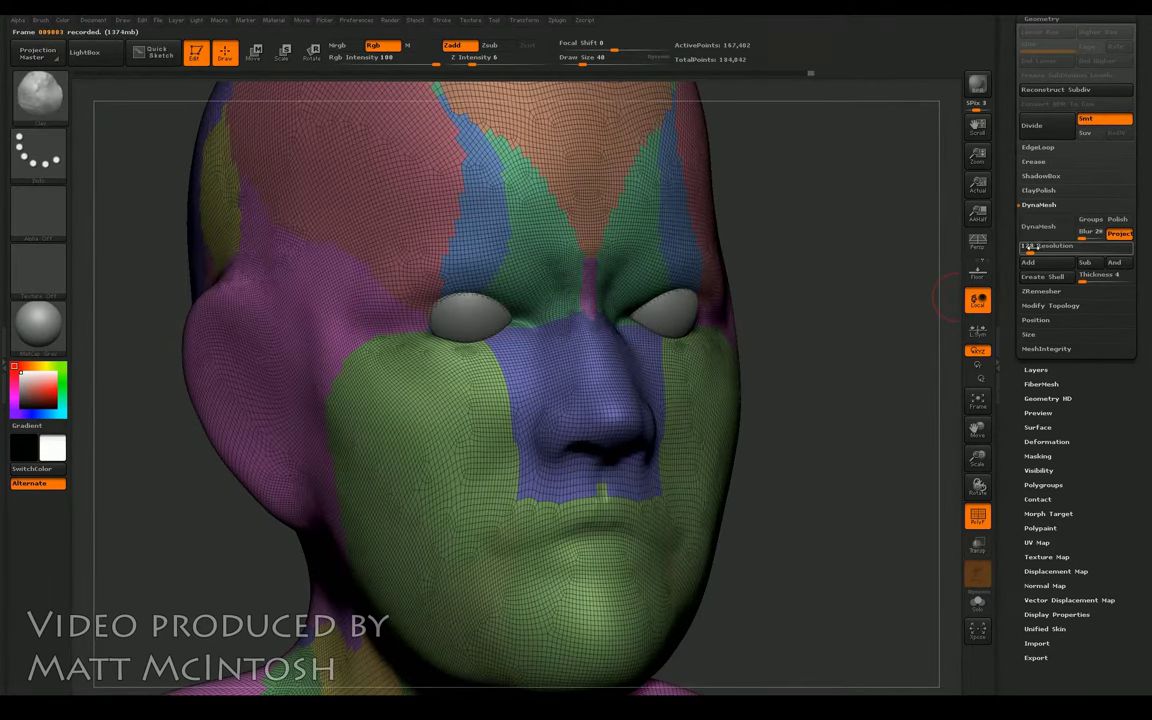
# Step: Remesh the head with DynaMesh at resolution 304 and hide the polygon wireframe
pyautogui.moveTo(1031, 251); pyautogui.dragTo(1043, 249)
pyautogui.click(1043, 230)
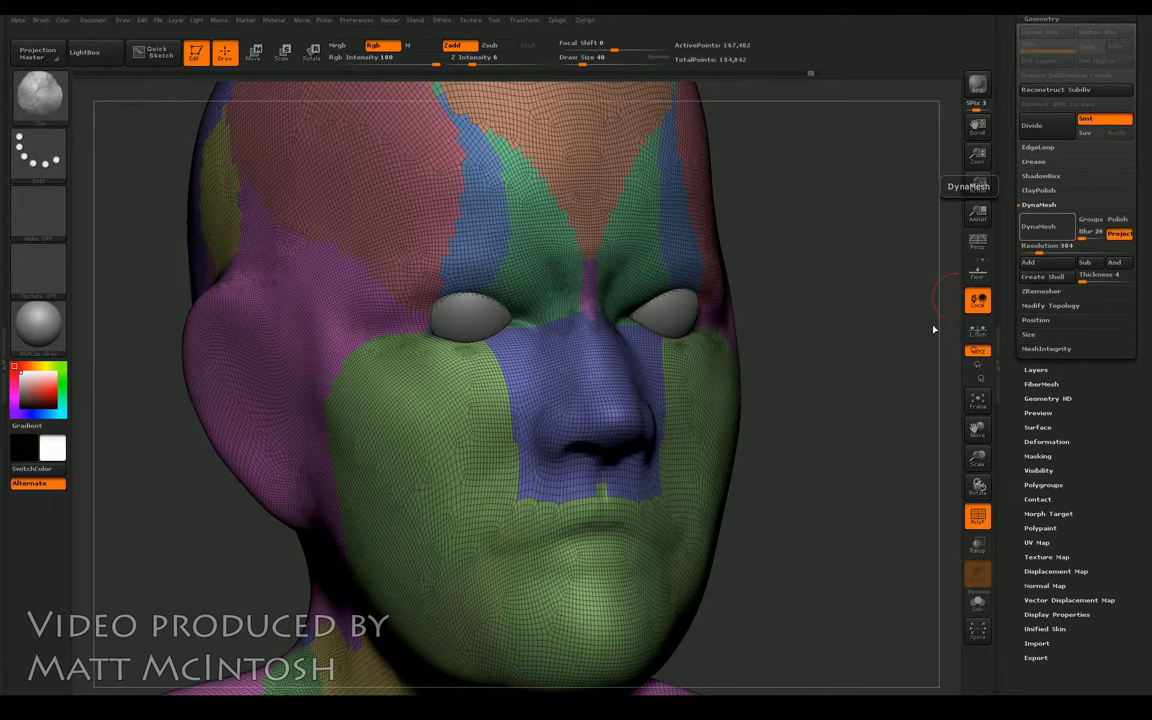
pyautogui.hotkey('shift', 'f')
pyautogui.moveTo(886, 469)
pyautogui.mouseDown()
pyautogui.moveTo(868, 382)
pyautogui.moveTo(900, 390)
pyautogui.moveTo(872, 400)
pyautogui.moveTo(871, 414)
pyautogui.moveTo(880, 380)
pyautogui.moveTo(946, 330)
pyautogui.mouseUp()
pyautogui.click(976, 516)
pyautogui.click(976, 516)
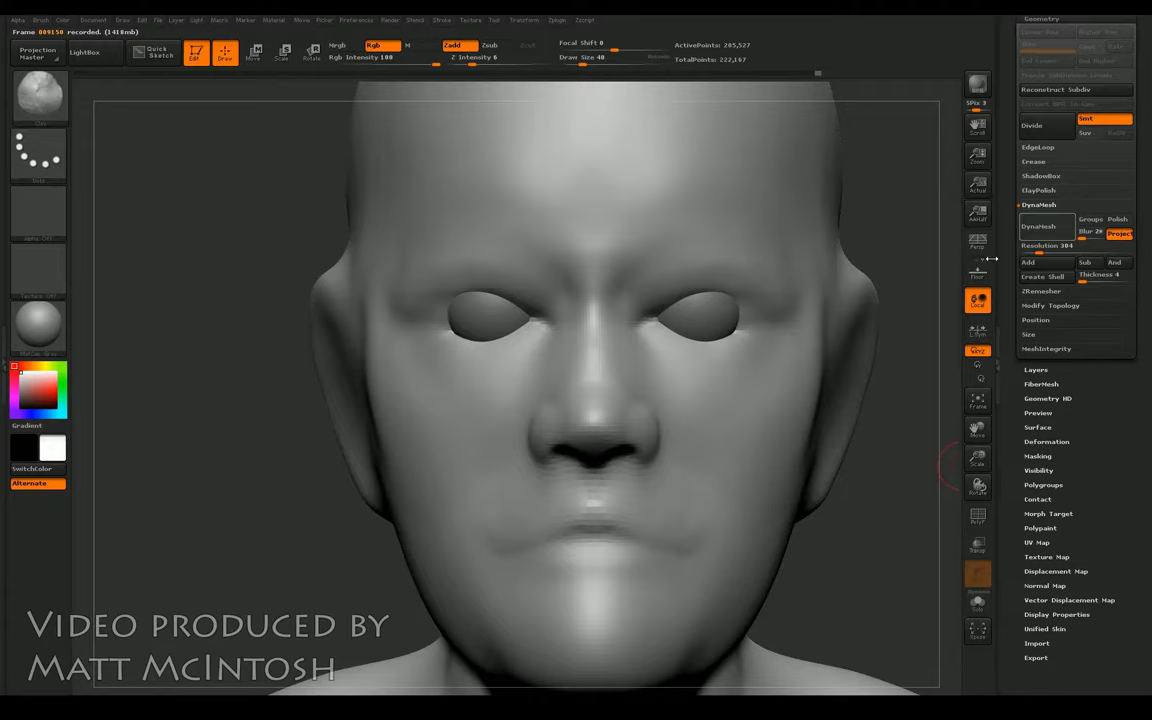
# Step: Refine the nostril and its wing with the Clay brush at draw size 32, smoothing the surface
pyautogui.moveTo(874, 468); pyautogui.dragTo(848, 452)
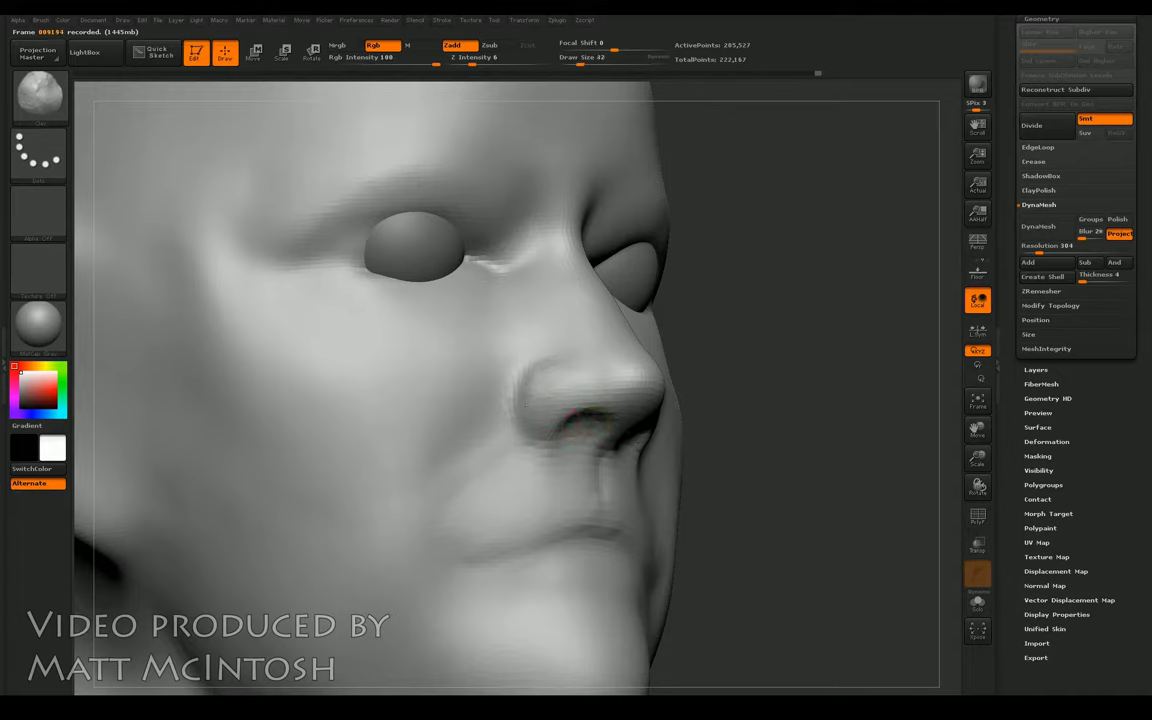
pyautogui.press('b')
pyautogui.press('c')
pyautogui.press('b')
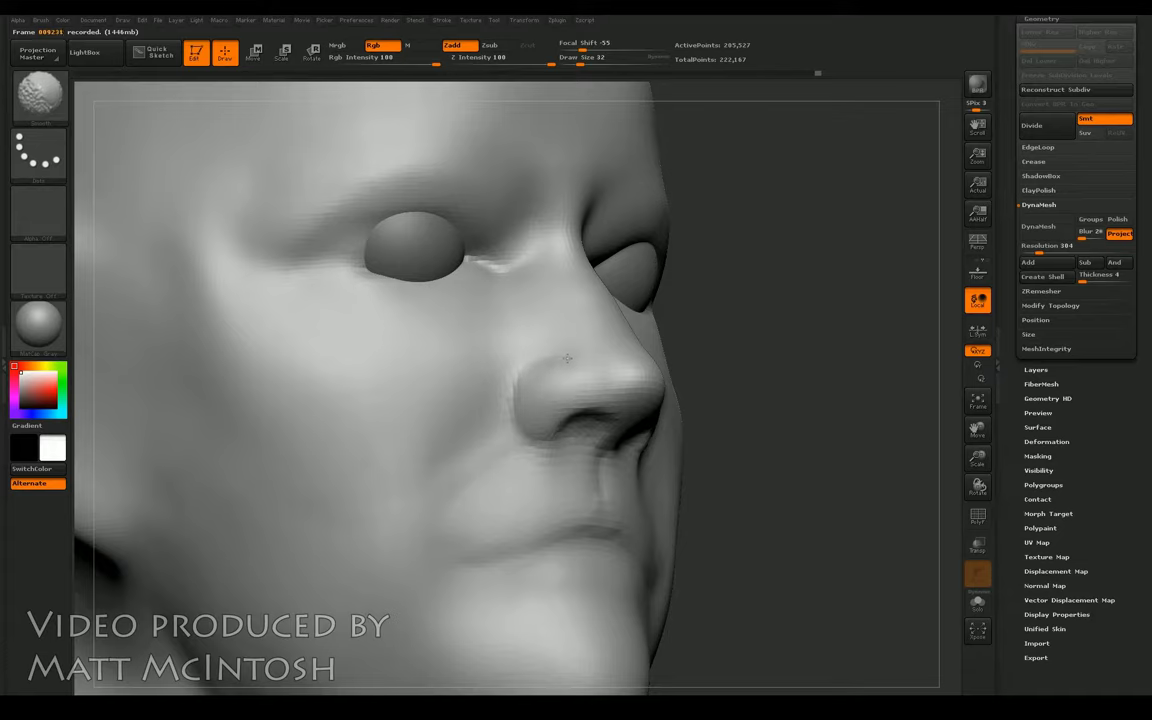
pyautogui.press('shift')
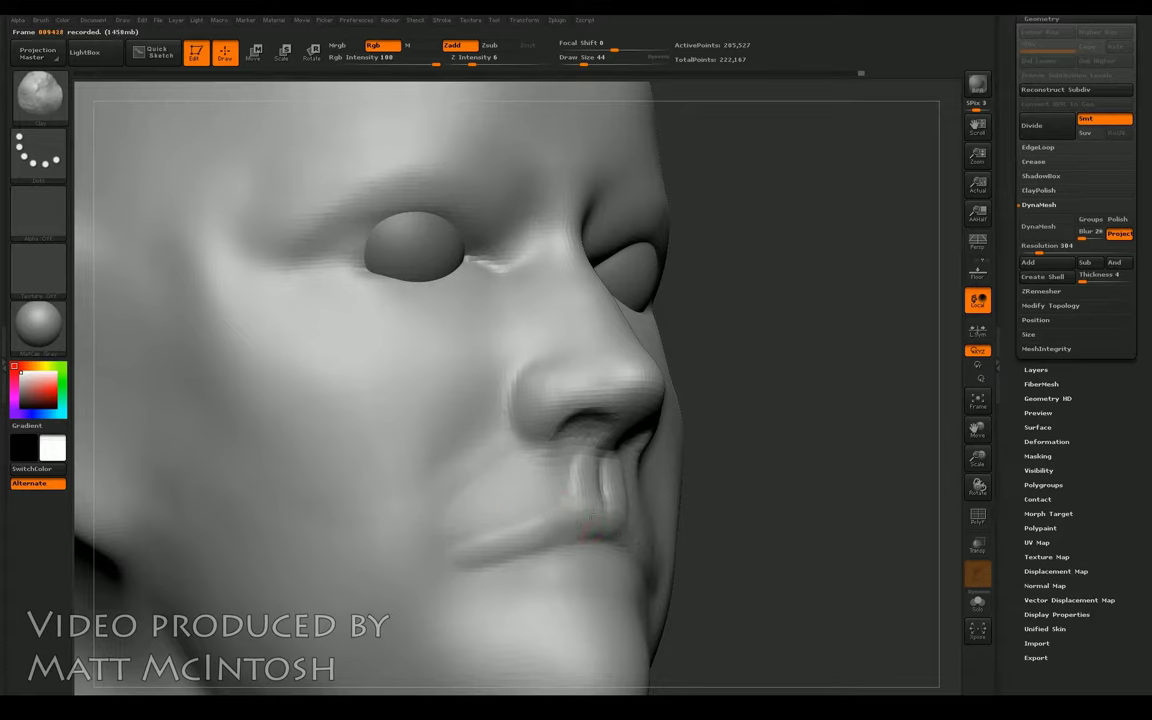
# Step: Build up the philtrum ridges and the upper lip area with the Clay brush at draw sizes 44 and 72, smoothing the strokes
pyautogui.press('shift')
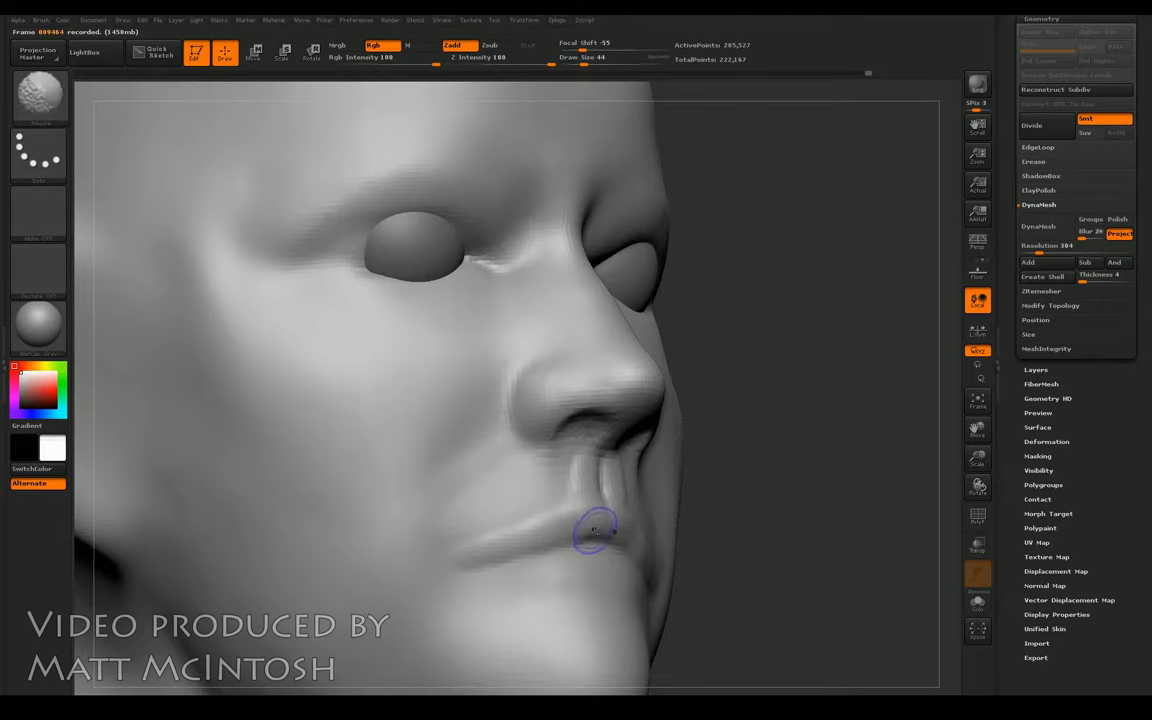
pyautogui.moveTo(572, 505)
pyautogui.keyDown('shift'); pyautogui.mouseDown()
pyautogui.moveTo(454, 551)
pyautogui.moveTo(511, 525)
pyautogui.moveTo(505, 517)
pyautogui.moveTo(550, 485)
pyautogui.moveTo(460, 523)
pyautogui.moveTo(540, 455)
pyautogui.moveTo(452, 525)
pyautogui.moveTo(535, 479)
pyautogui.moveTo(520, 505)
pyautogui.mouseUp(); pyautogui.keyUp('shift')
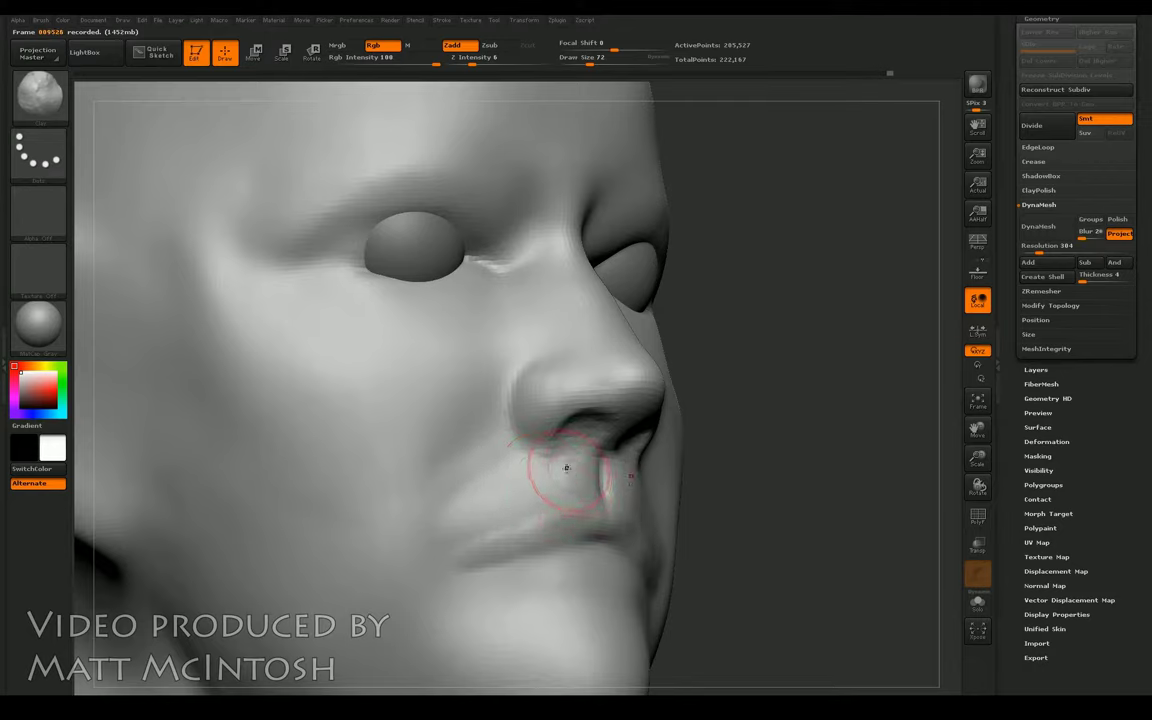
pyautogui.press('shift')
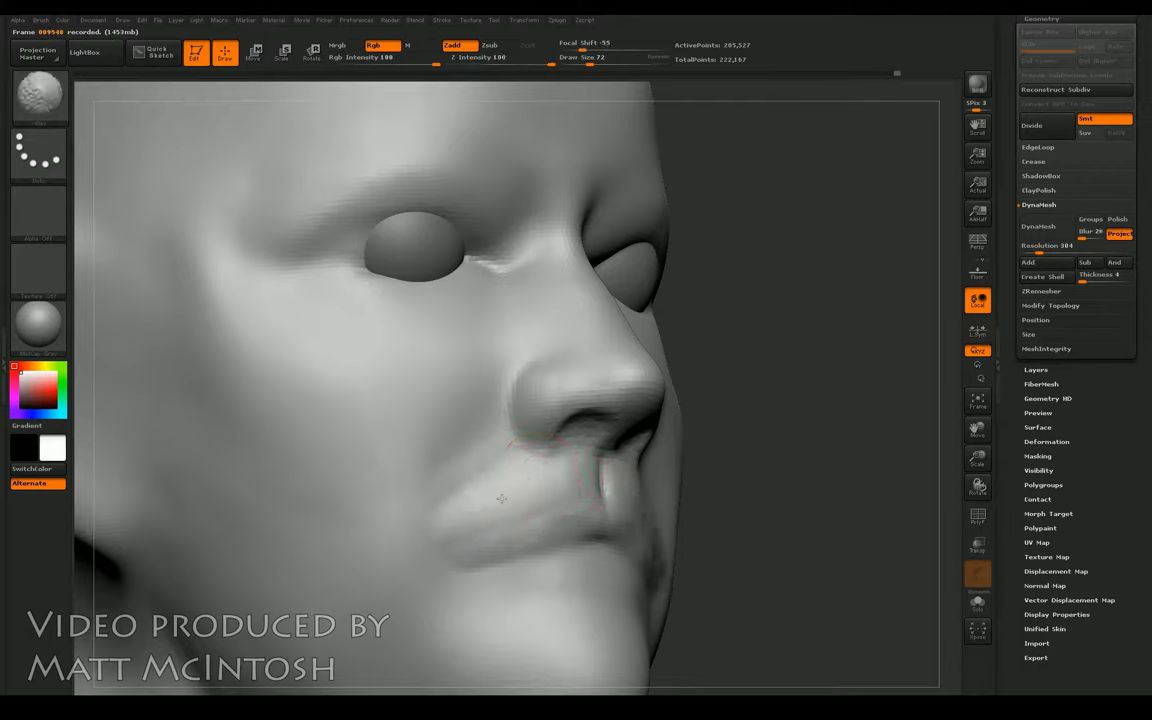
pyautogui.moveTo(720, 397); pyautogui.dragTo(578, 505)
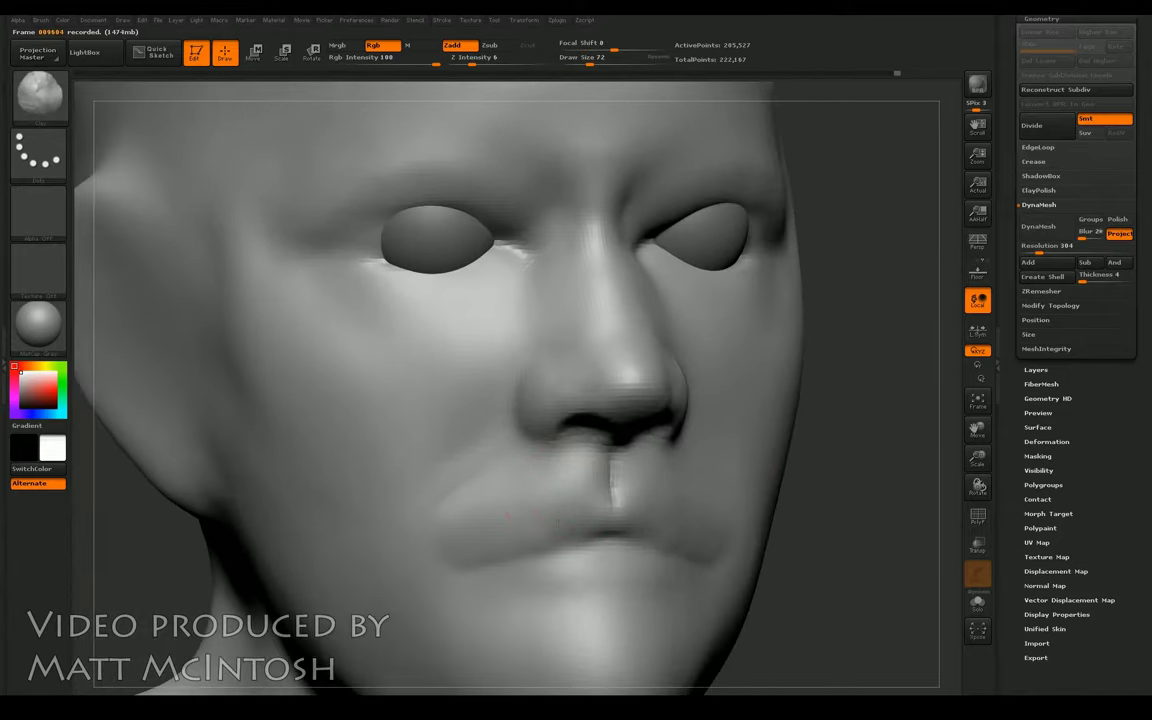
pyautogui.press('shift')
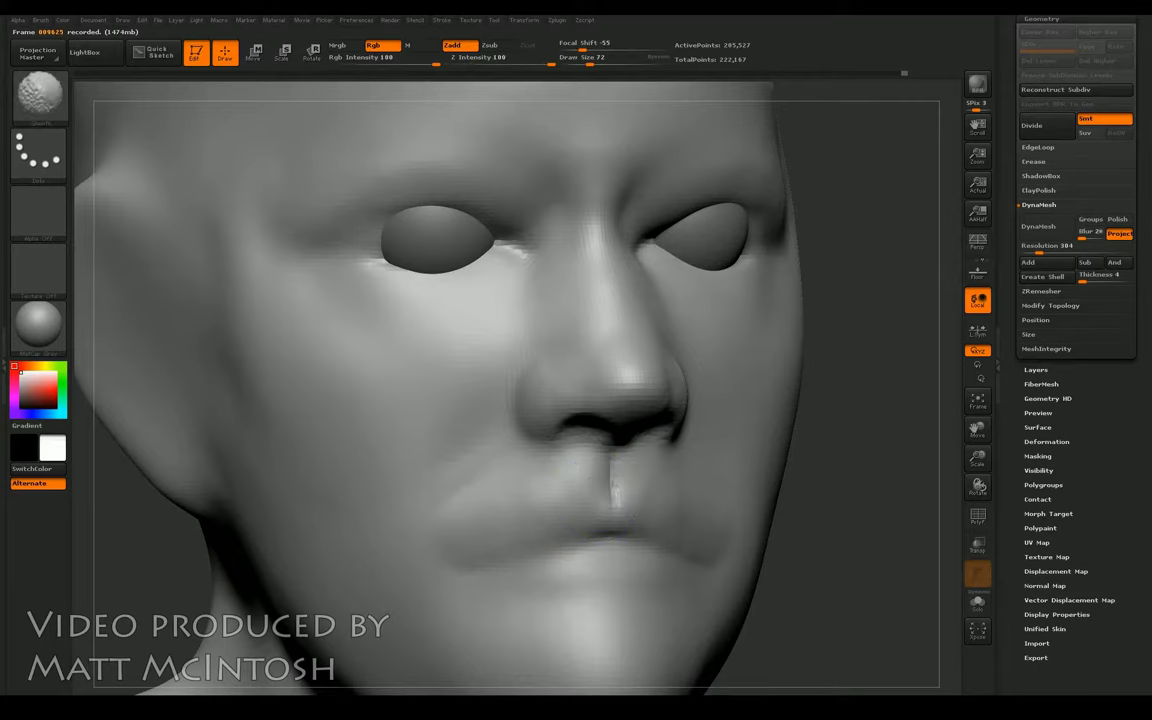
# Step: Carve the line between the lips with the Dam_Standard brush at draw size 52
pyautogui.moveTo(905, 419)
pyautogui.mouseDown()
pyautogui.moveTo(869, 442)
pyautogui.moveTo(818, 435)
pyautogui.mouseUp()
pyautogui.press('b')
pyautogui.press('d')
pyautogui.press('s')
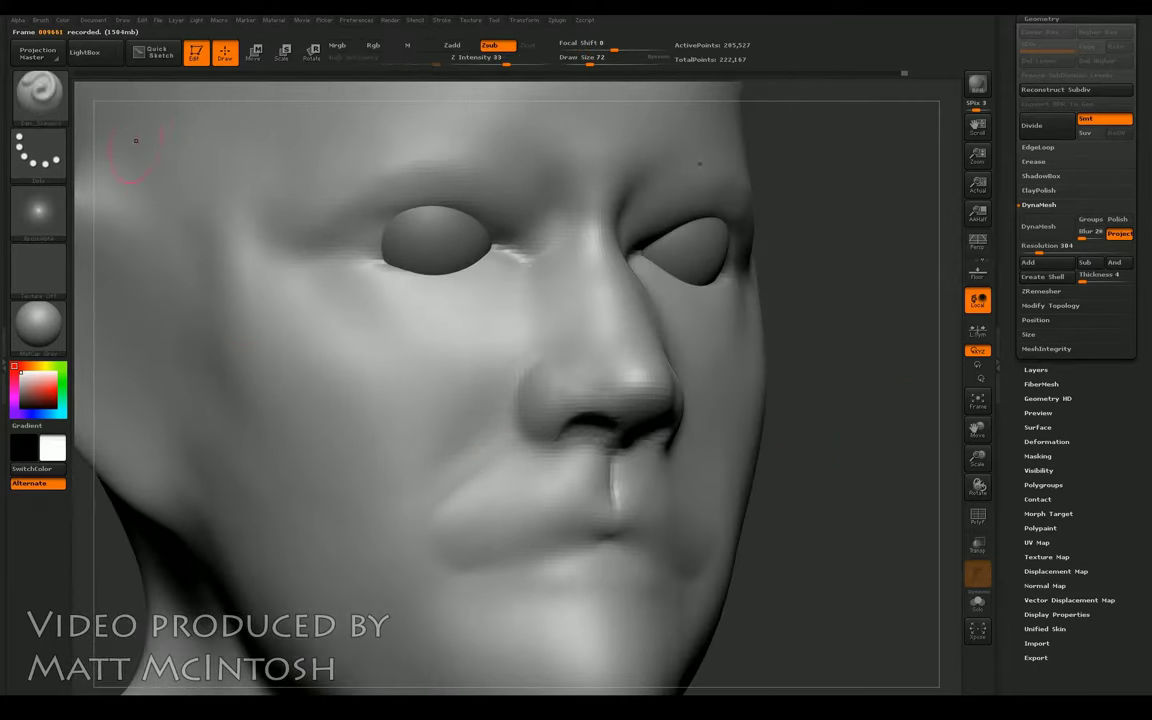
pyautogui.press('[')
pyautogui.press('[')
pyautogui.press('[')
pyautogui.press('[')
pyautogui.press('[')
pyautogui.moveTo(465, 570)
pyautogui.mouseDown()
pyautogui.moveTo(600, 548)
pyautogui.moveTo(685, 572)
pyautogui.moveTo(560, 540)
pyautogui.moveTo(476, 571)
pyautogui.moveTo(680, 528)
pyautogui.mouseUp()
pyautogui.moveTo(828, 476)
pyautogui.mouseDown()
pyautogui.moveTo(836, 496)
pyautogui.moveTo(823, 494)
pyautogui.moveTo(882, 487)
pyautogui.moveTo(764, 501)
pyautogui.mouseUp()
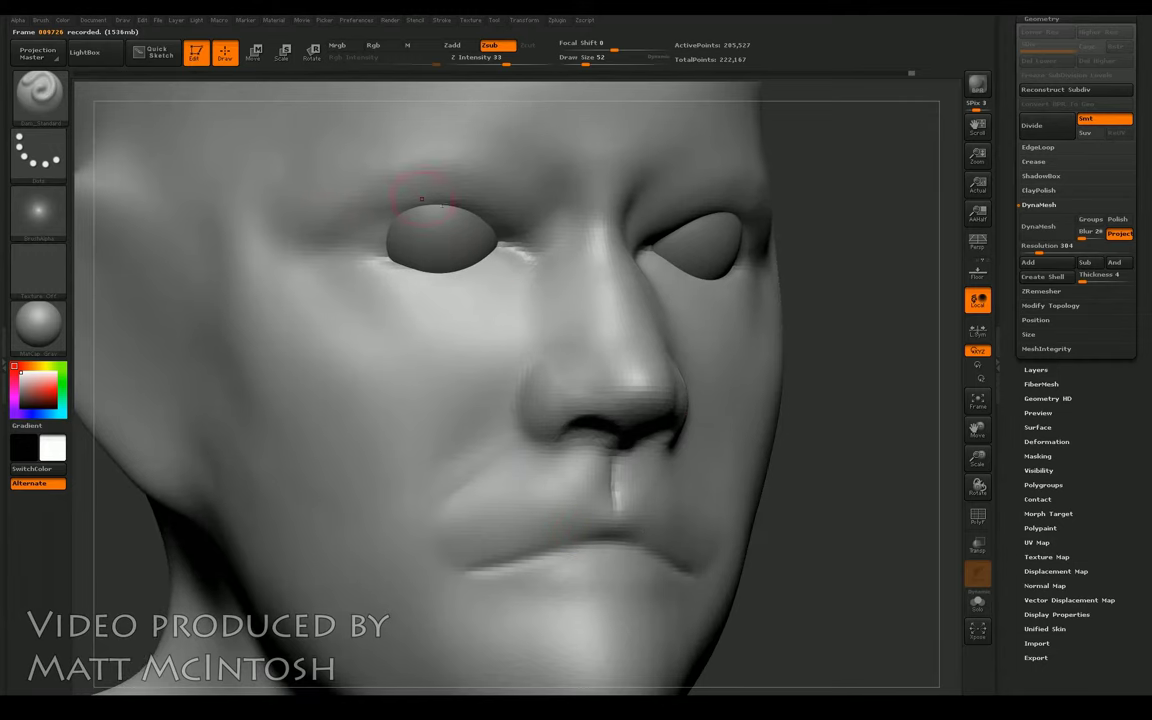
# Step: Build up the lower lip with the Clay brush at draw size 44 and smooth it
pyautogui.click(40, 112)
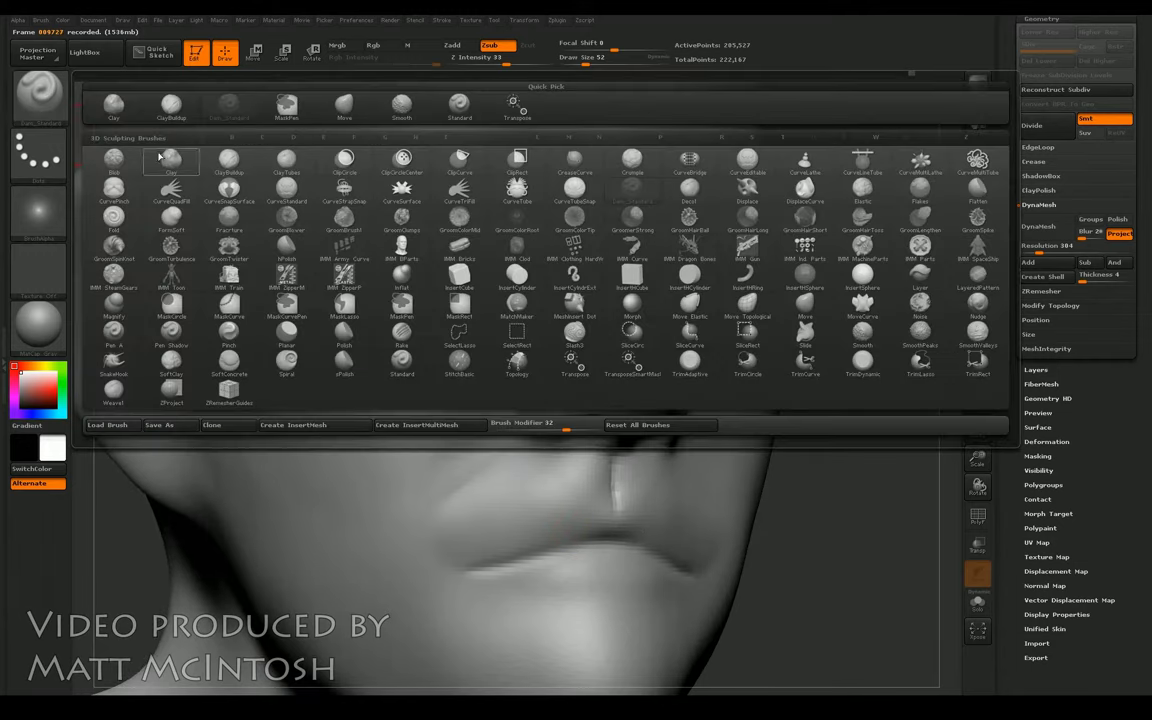
pyautogui.click(120, 106)
pyautogui.moveTo(880, 425); pyautogui.dragTo(775, 479)
pyautogui.press('[')
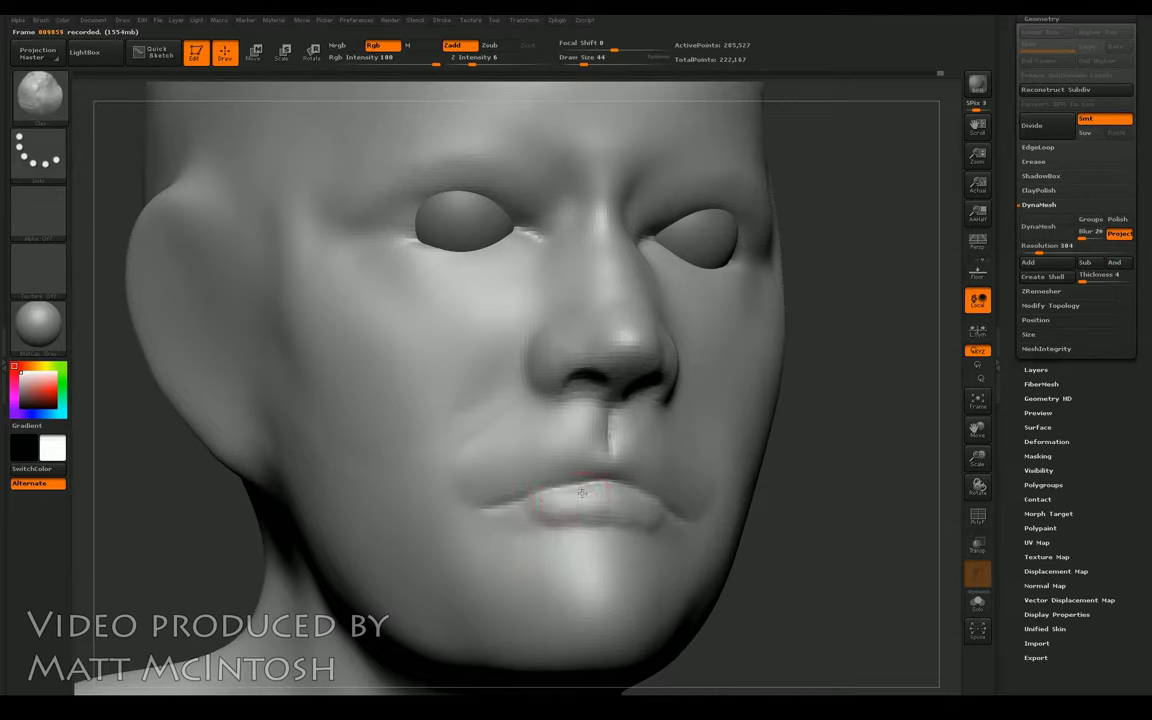
pyautogui.press('b')
pyautogui.press('c')
pyautogui.press('b')
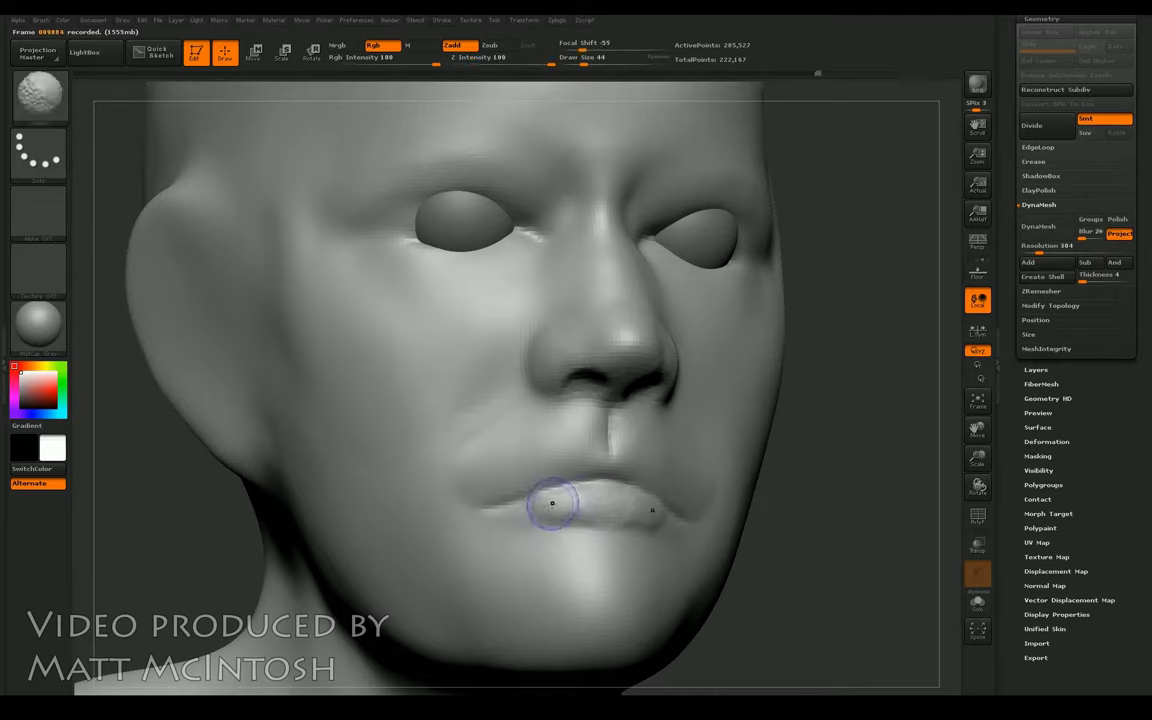
pyautogui.press('b')
pyautogui.press('c')
pyautogui.press('l')
# Step: Reshape the lower lip and its underside with the Move brush, increasing the draw size to 56 and above, and smooth the area beneath it
pyautogui.moveTo(771, 478)
pyautogui.mouseDown()
pyautogui.moveTo(831, 486)
pyautogui.moveTo(771, 472)
pyautogui.moveTo(788, 505)
pyautogui.moveTo(724, 494)
pyautogui.mouseUp()
pyautogui.press('b')
pyautogui.press('m')
pyautogui.press('v')
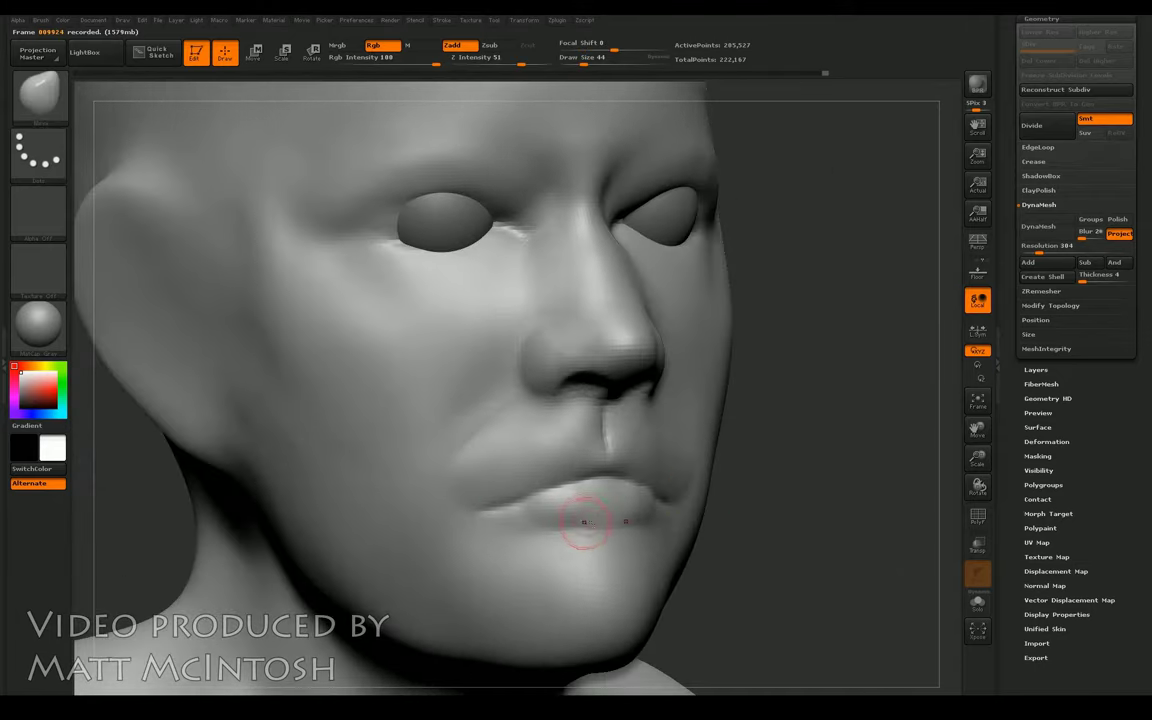
pyautogui.moveTo(565, 530); pyautogui.dragTo(523, 528)
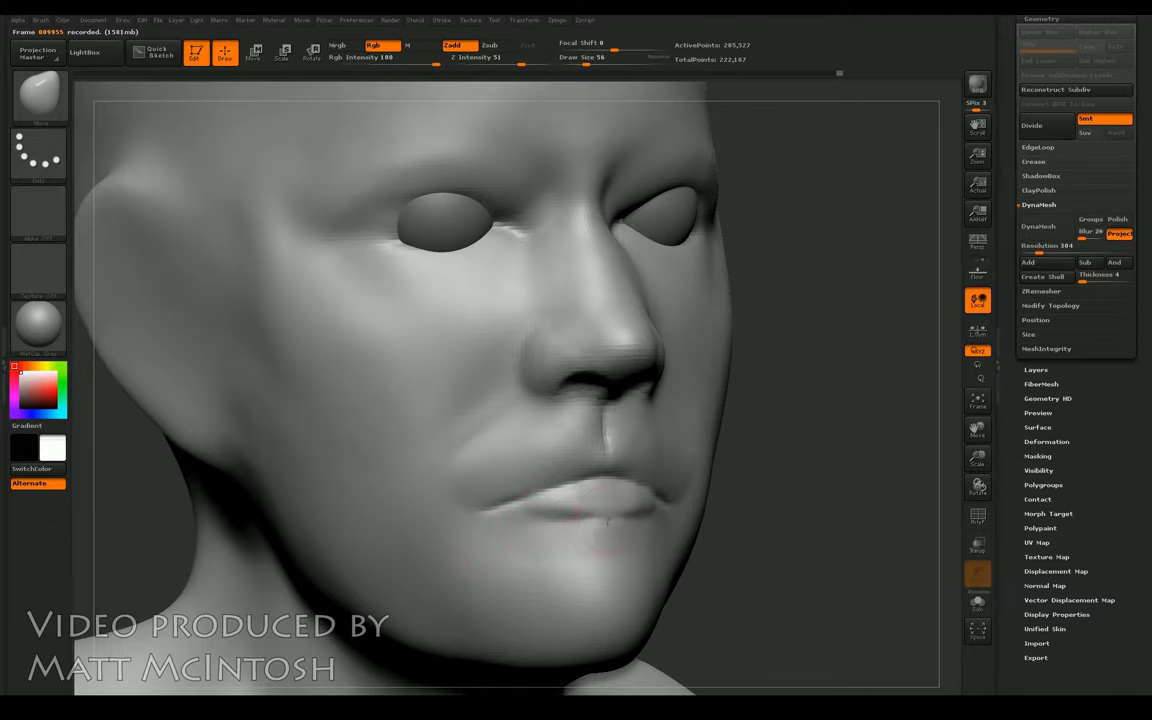
pyautogui.press('shift')
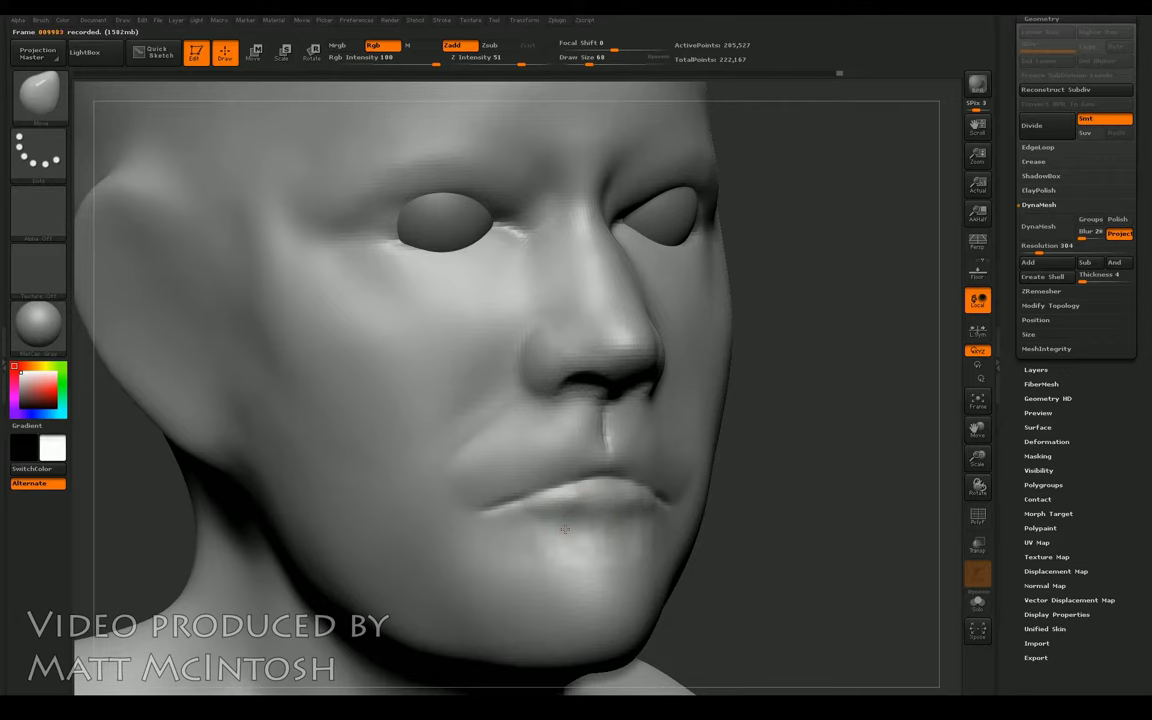
pyautogui.keyDown('shift'); pyautogui.moveTo(558, 537); pyautogui.dragTo(602, 531); pyautogui.keyUp('shift')
pyautogui.moveTo(578, 468); pyautogui.dragTo(585, 507)
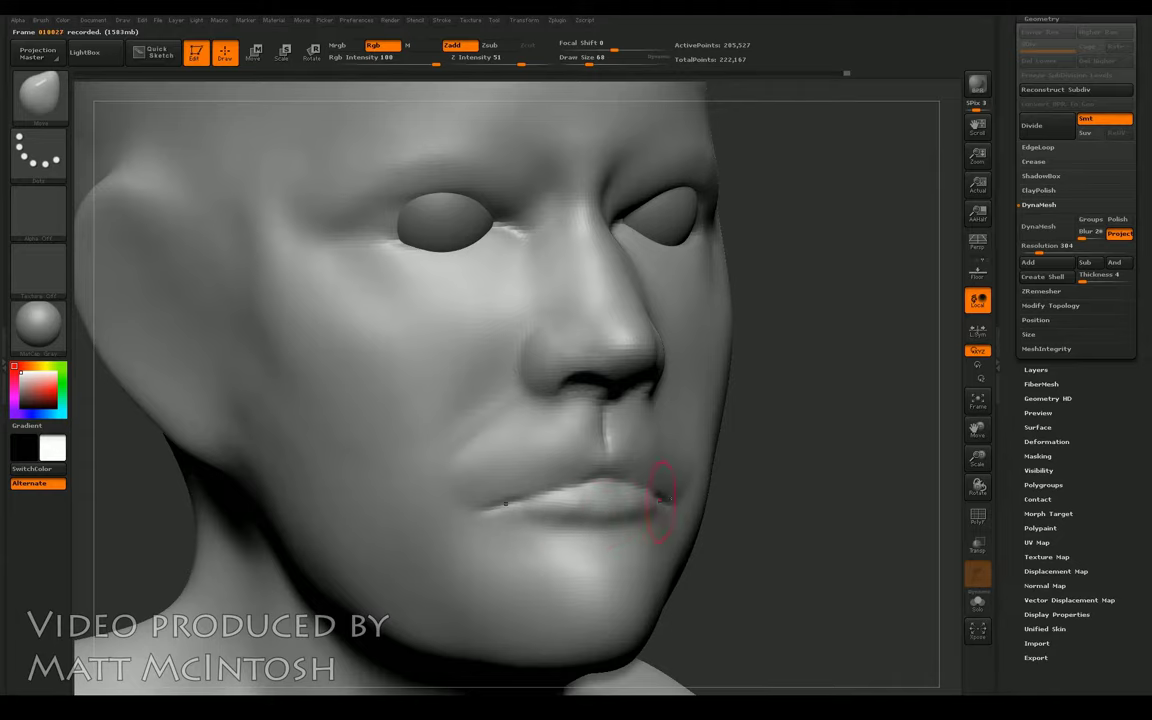
# Step: Define the upper lip and its rim below the philtrum with the Clay brush at draw size 56, and smooth the strokes
pyautogui.moveTo(771, 419); pyautogui.dragTo(822, 446)
pyautogui.moveTo(943, 458); pyautogui.dragTo(849, 445)
pyautogui.moveTo(978, 458)
pyautogui.mouseDown()
pyautogui.moveTo(980, 484)
pyautogui.moveTo(957, 450)
pyautogui.mouseUp()
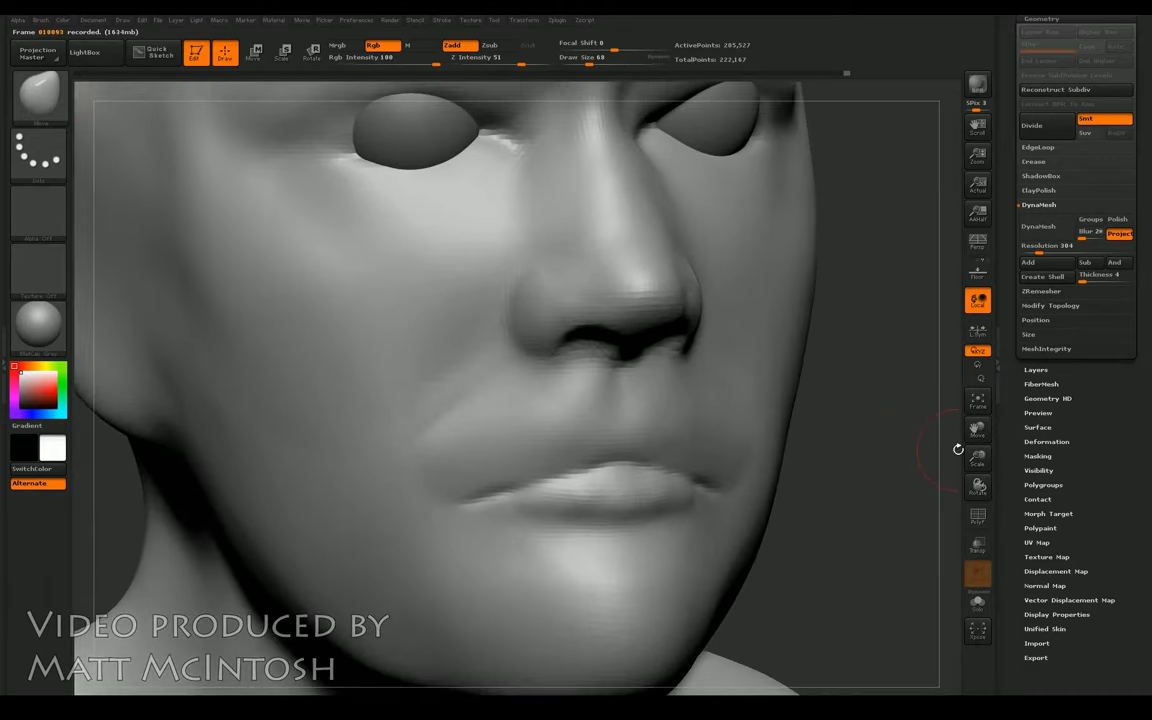
pyautogui.press('b')
pyautogui.press('c')
pyautogui.press('b')
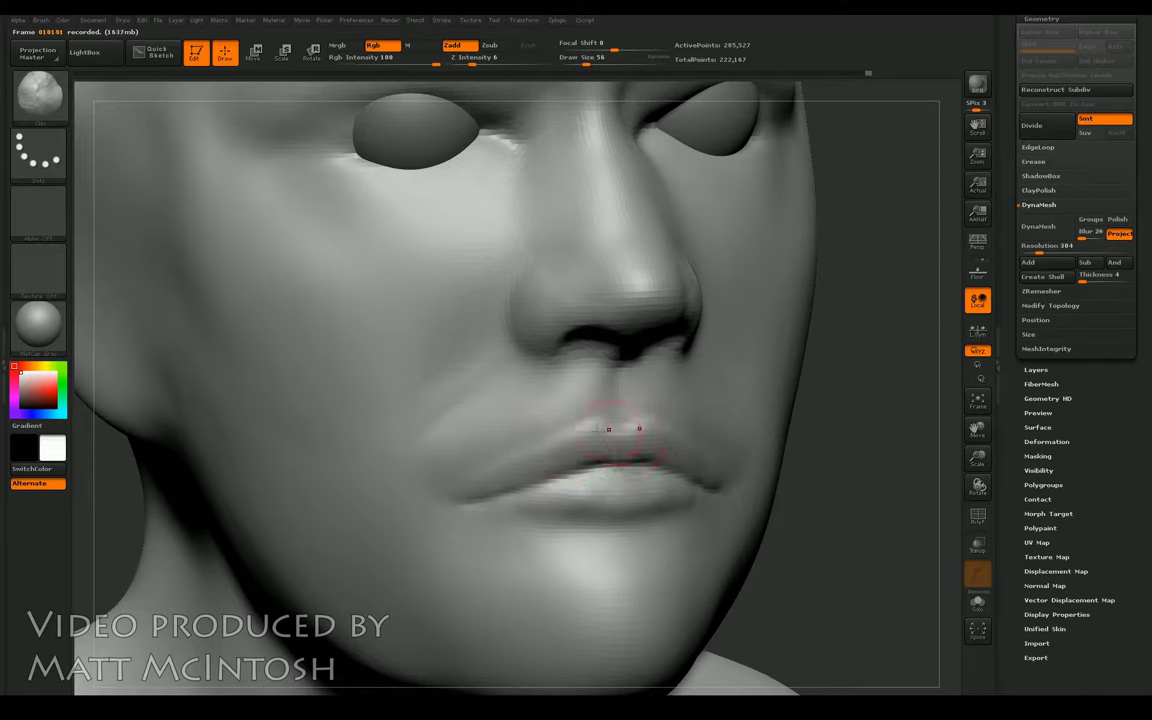
pyautogui.press('b')
pyautogui.press('c')
pyautogui.press('b')
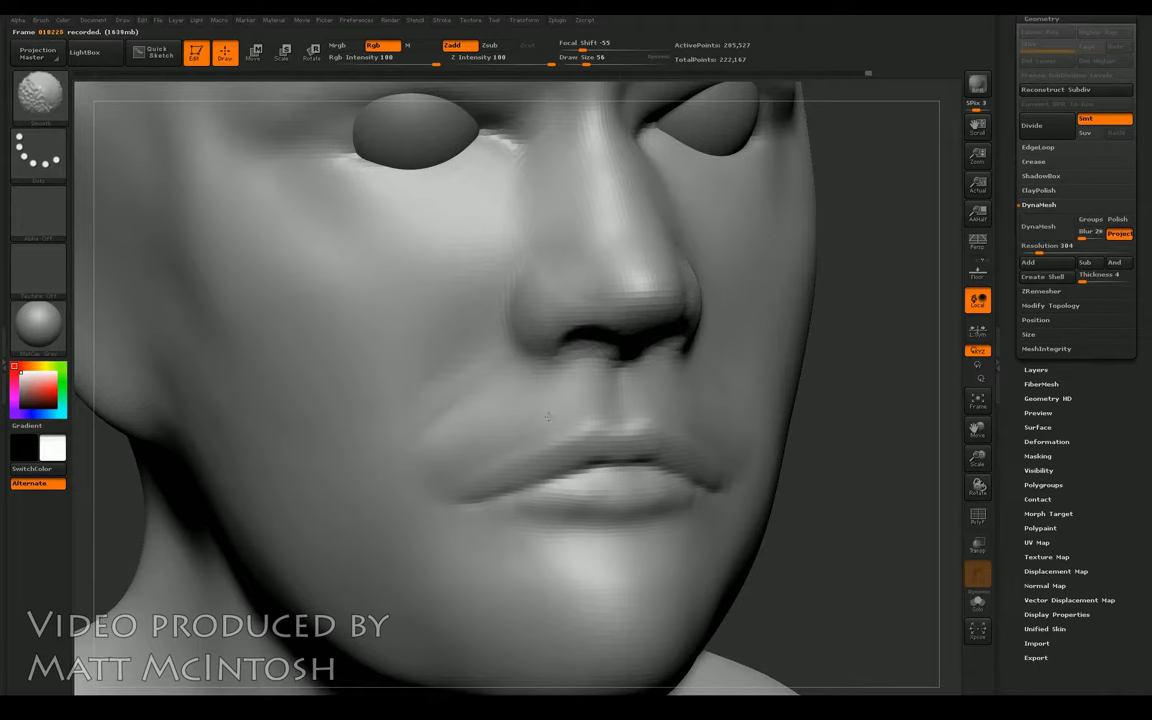
pyautogui.press('b')
pyautogui.press('c')
pyautogui.press('l')
# Step: Carve the nasolabial fold from the nostril down past the mouth corner with the Dam_Standard brush at Z Intensity 5 and draw size 60
pyautogui.press('f')
pyautogui.moveTo(818, 442)
pyautogui.mouseDown()
pyautogui.moveTo(700, 445)
pyautogui.moveTo(957, 468)
pyautogui.moveTo(880, 410)
pyautogui.moveTo(880, 440)
pyautogui.mouseUp()
pyautogui.moveTo(940, 462); pyautogui.dragTo(920, 430)
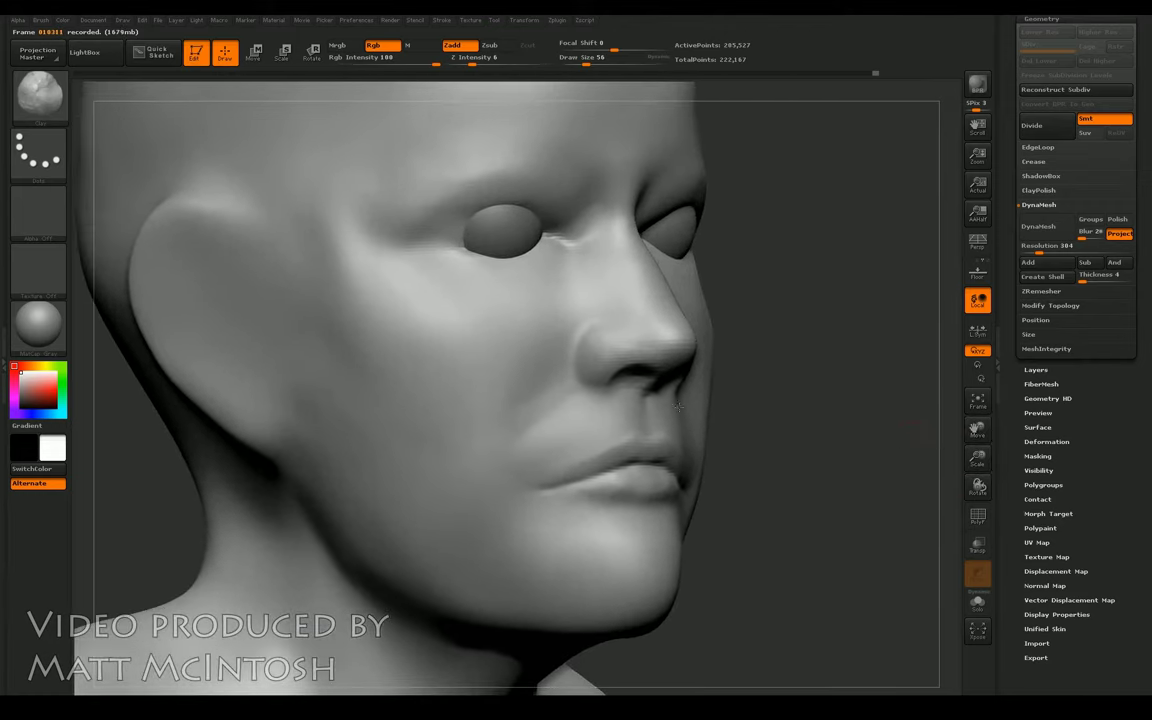
pyautogui.press('b')
pyautogui.press('d')
pyautogui.press('s')
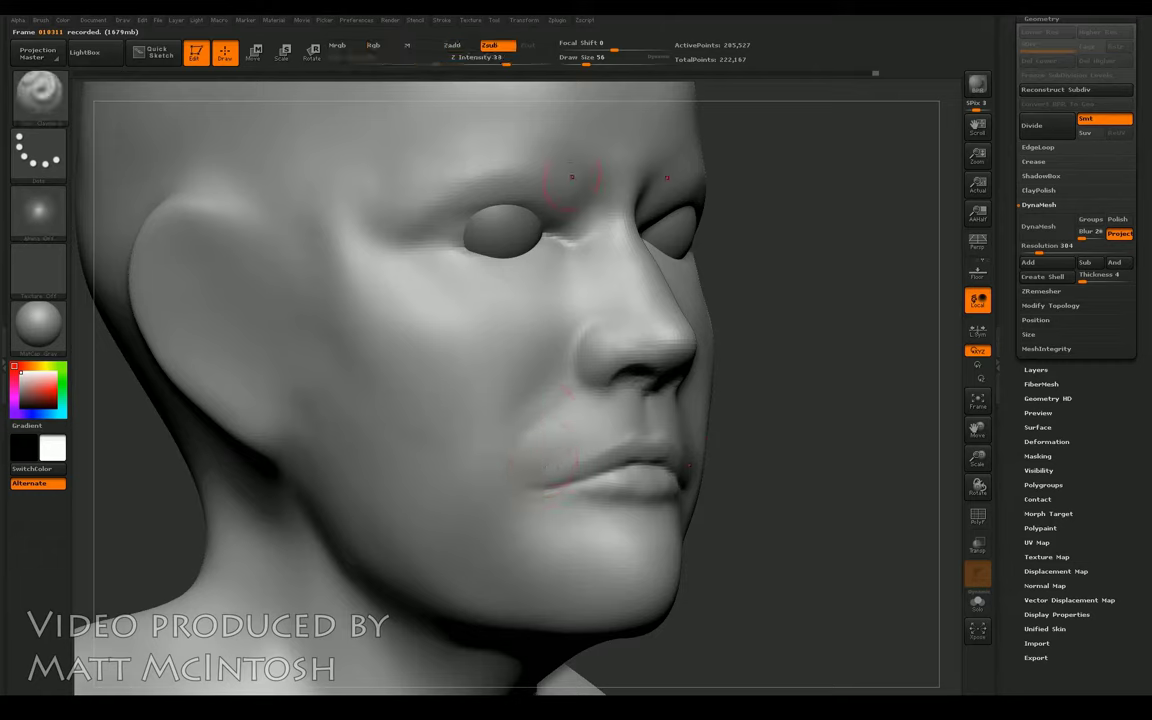
pyautogui.moveTo(500, 60); pyautogui.dragTo(455, 63)
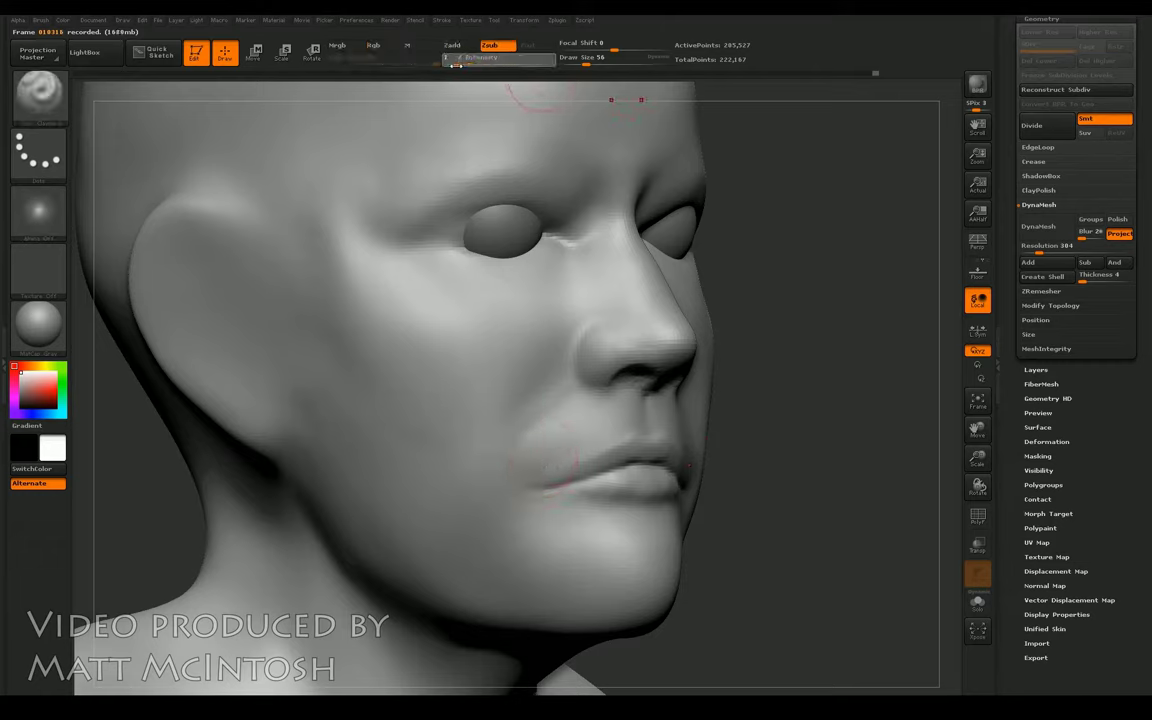
pyautogui.press(']')
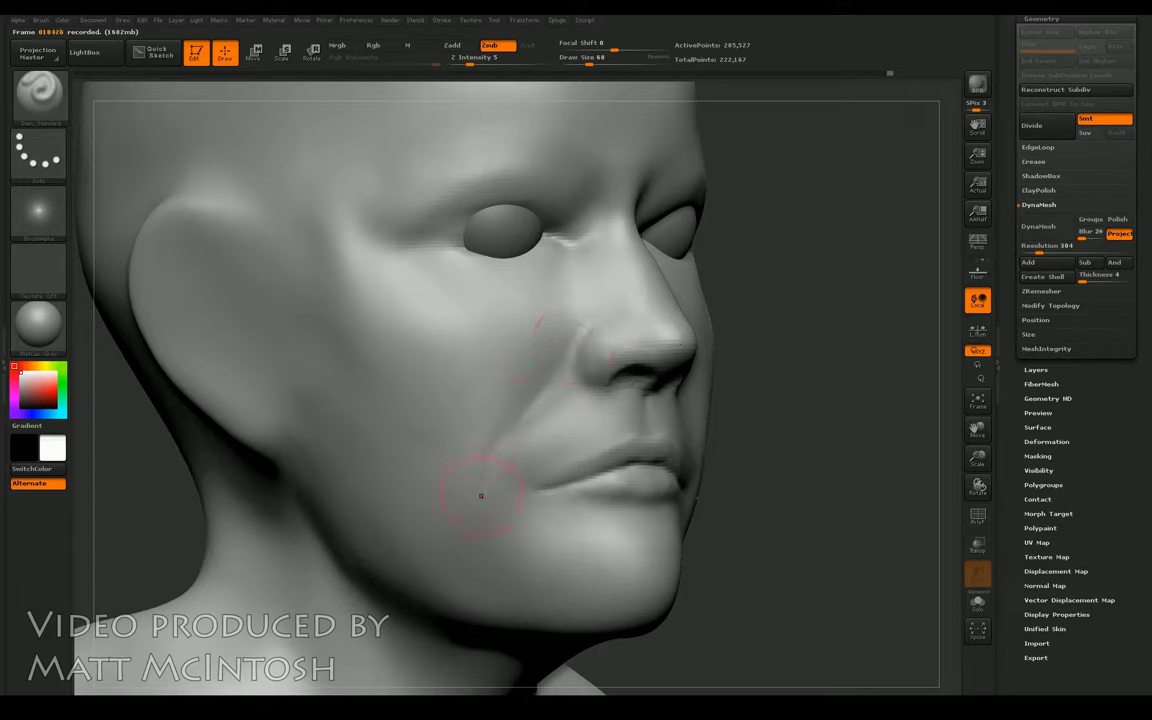
pyautogui.keyDown('shift'); pyautogui.moveTo(813, 291); pyautogui.dragTo(818, 347); pyautogui.keyUp('shift')
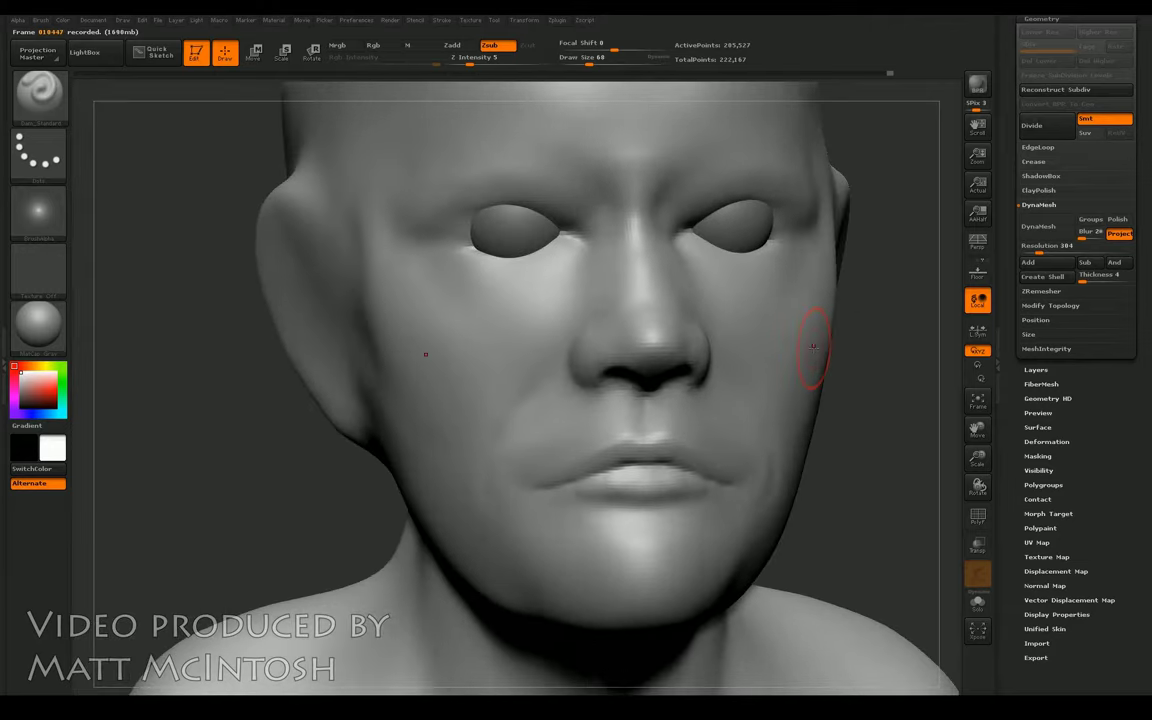
pyautogui.moveTo(285, 445)
pyautogui.mouseDown()
pyautogui.moveTo(258, 401)
pyautogui.moveTo(271, 465)
pyautogui.moveTo(236, 411)
pyautogui.mouseUp()
pyautogui.moveTo(717, 325); pyautogui.dragTo(627, 333)
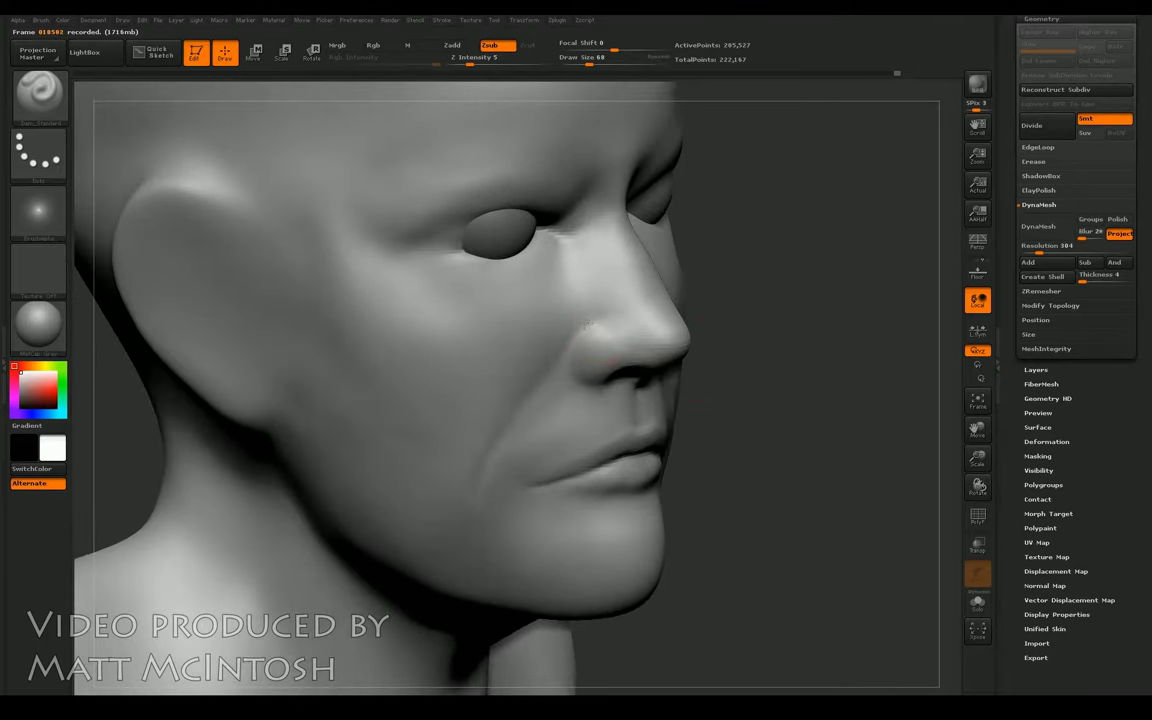
pyautogui.moveTo(822, 346); pyautogui.dragTo(826, 316)
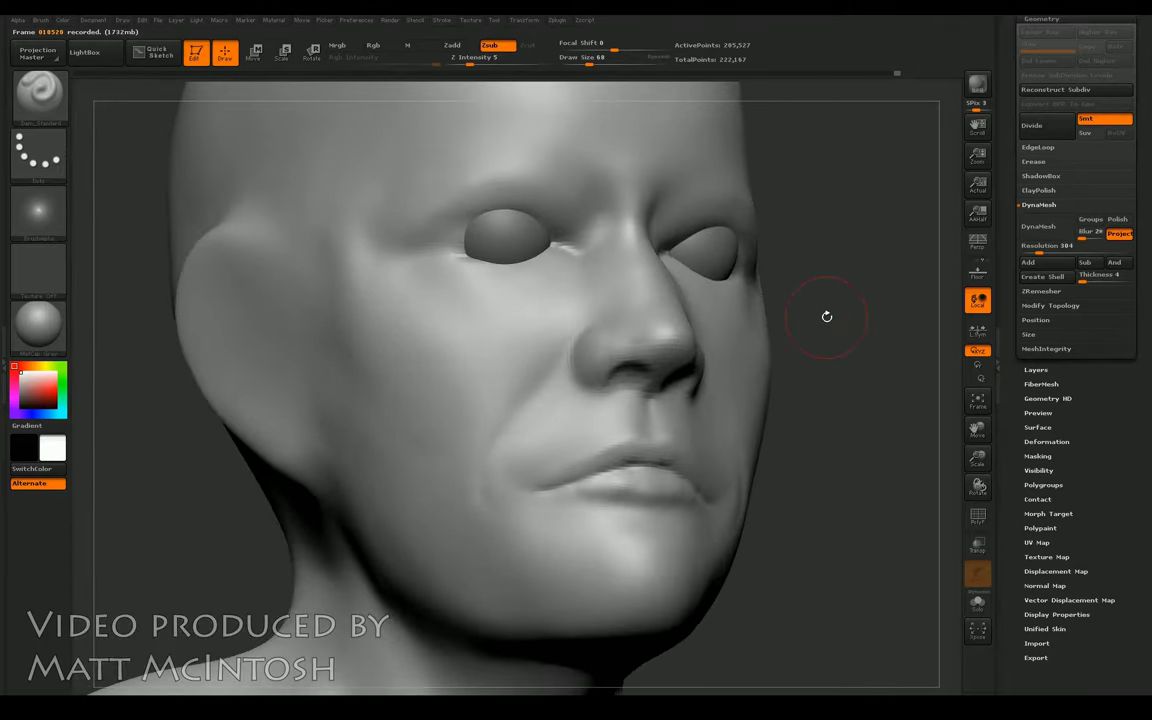
# Step: Build up the upper eyelid and outer brow area with the Clay brush at draw size 60, and smooth the strokes
pyautogui.moveTo(887, 398)
pyautogui.mouseDown()
pyautogui.moveTo(880, 420)
pyautogui.moveTo(896, 396)
pyautogui.mouseUp()
pyautogui.press('b')
pyautogui.press('c')
pyautogui.press('l')
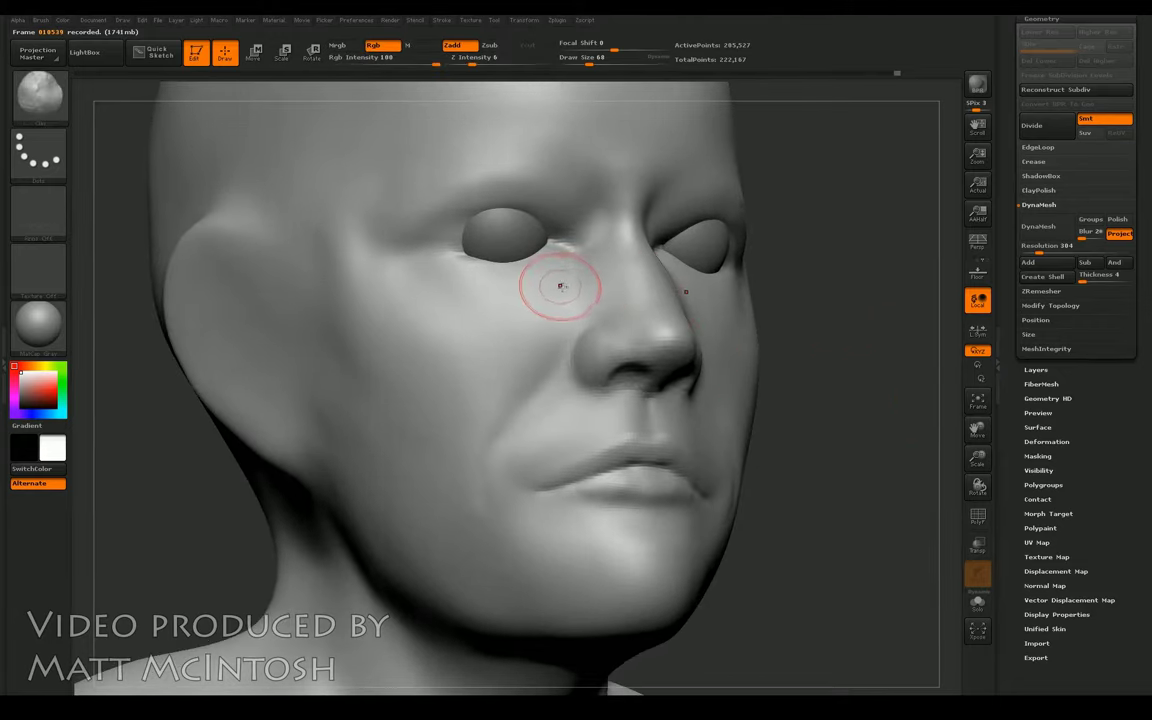
pyautogui.moveTo(455, 231)
pyautogui.mouseDown()
pyautogui.moveTo(437, 244)
pyautogui.moveTo(385, 228)
pyautogui.moveTo(375, 245)
pyautogui.moveTo(476, 237)
pyautogui.moveTo(480, 222)
pyautogui.mouseUp()
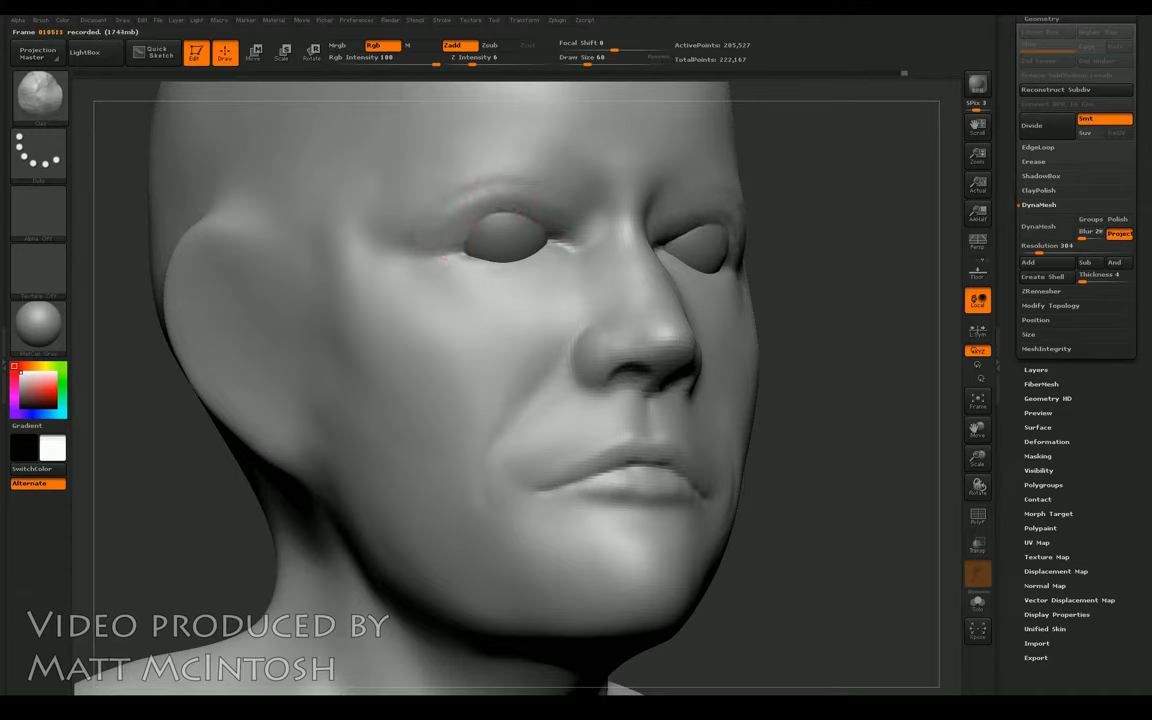
pyautogui.moveTo(411, 230); pyautogui.dragTo(375, 237)
pyautogui.press('shift')
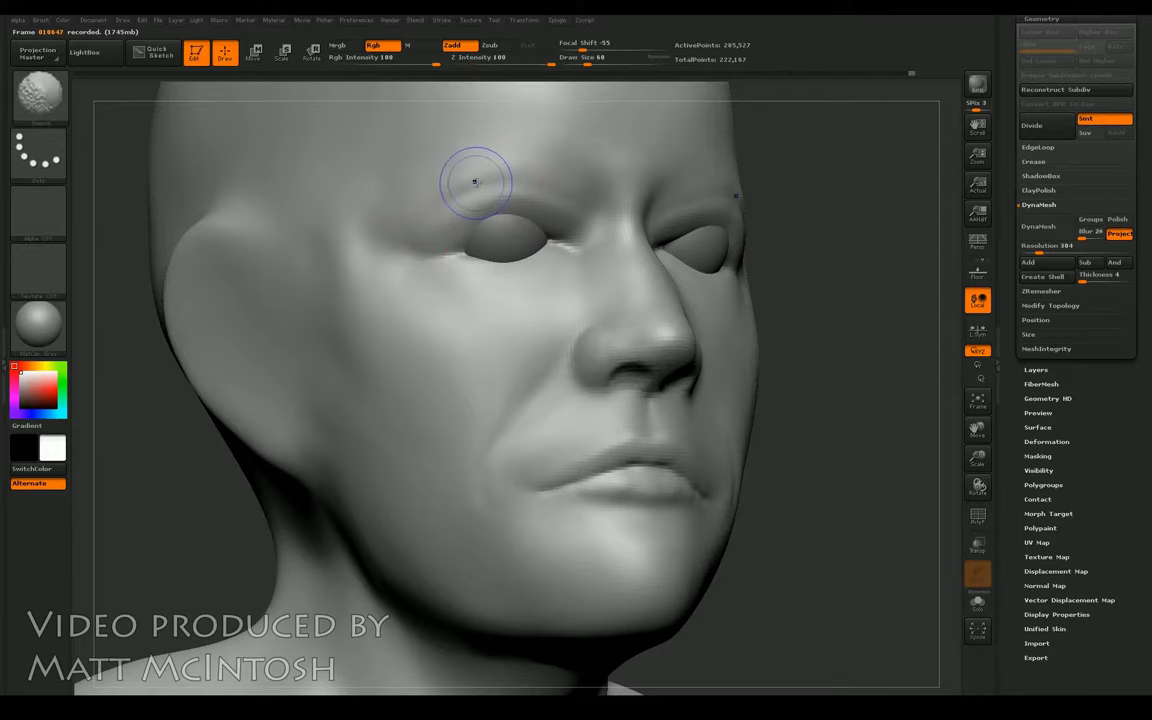
pyautogui.moveTo(879, 210); pyautogui.dragTo(741, 206)
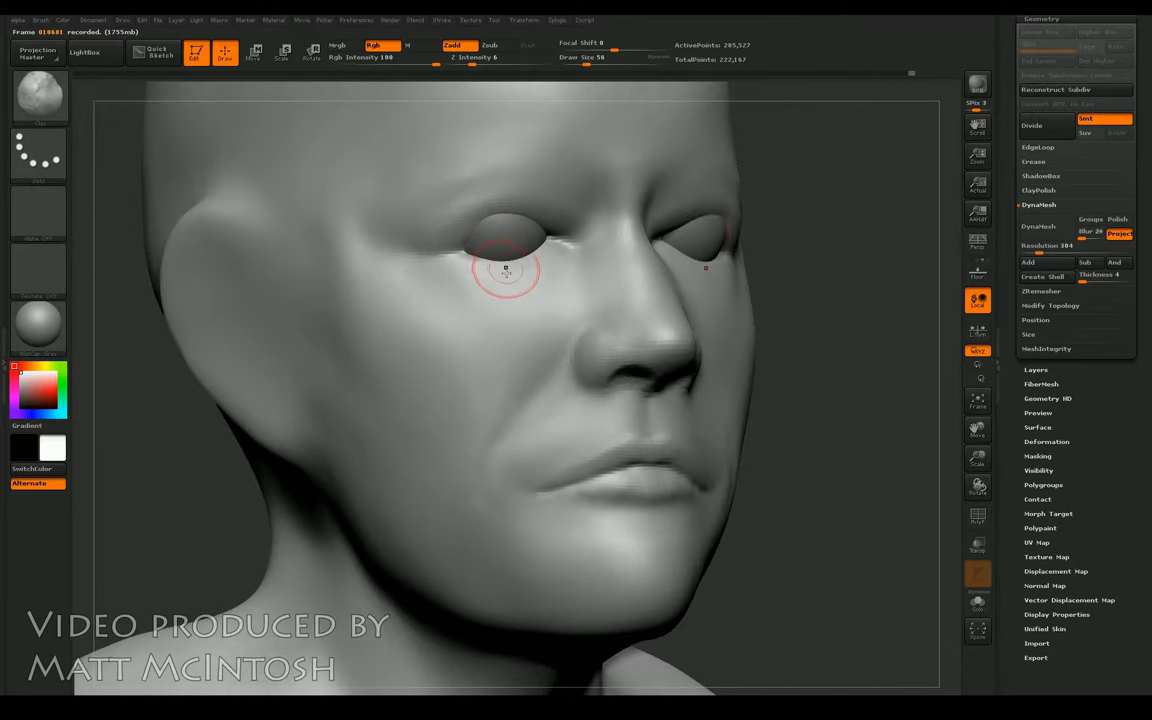
# Step: Form the lower eyelid rim and outer eye corner with the Clay brush at draw size 40, and smooth beneath the eye
pyautogui.press('[')
pyautogui.press('[')
pyautogui.moveTo(440, 240); pyautogui.dragTo(492, 232)
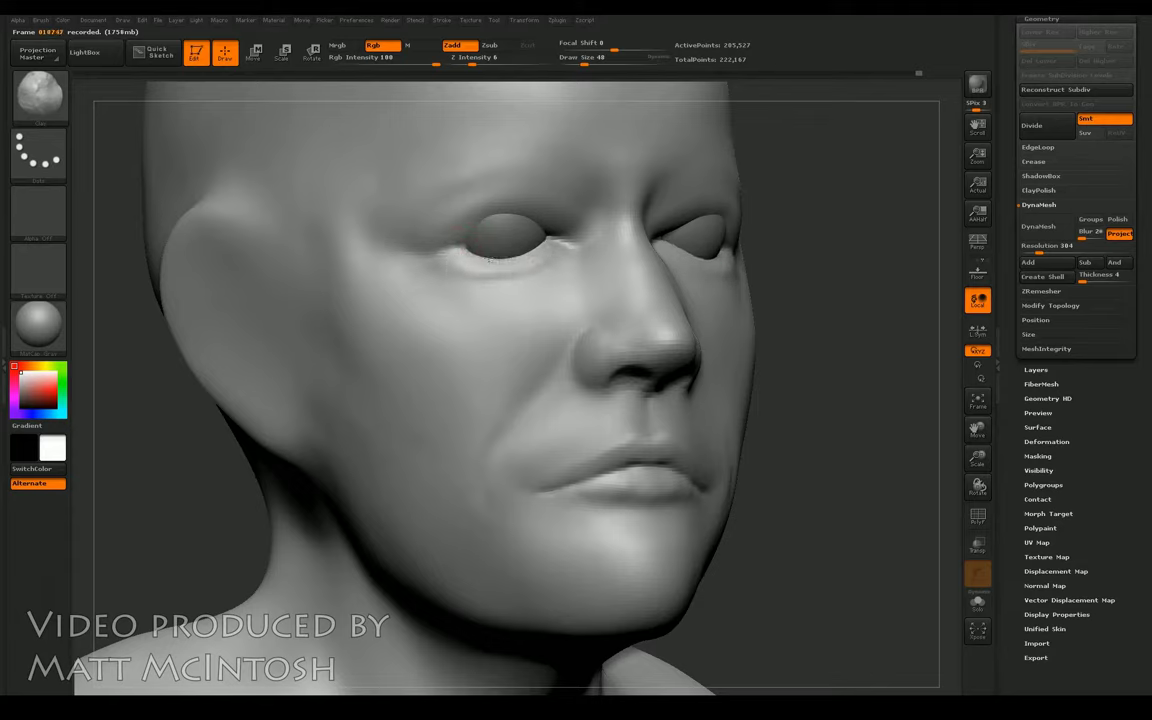
pyautogui.press('b')
pyautogui.press('s')
pyautogui.press('t')
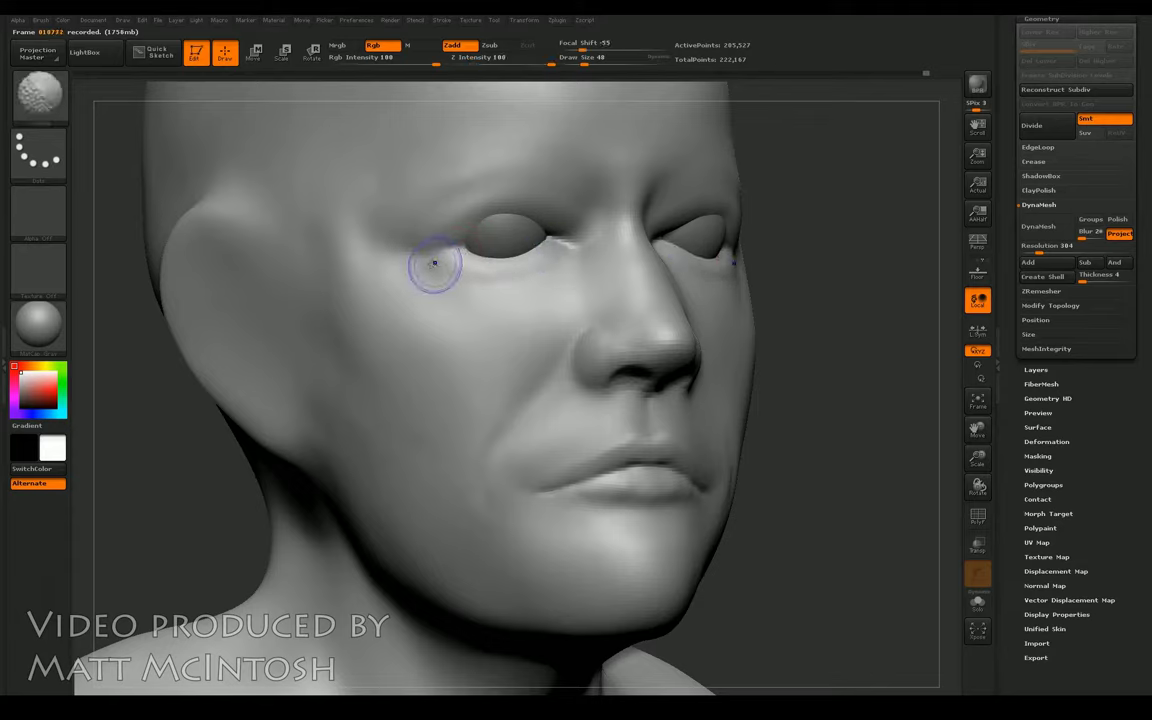
pyautogui.press('b')
pyautogui.press('c')
pyautogui.press('l')
# Step: Reshape the upper eyelid and eye opening from the side and front with the Move brush at draw sizes 72 and 80
pyautogui.moveTo(831, 229)
pyautogui.keyDown('shift'); pyautogui.mouseDown()
pyautogui.moveTo(866, 230)
pyautogui.moveTo(841, 221)
pyautogui.mouseUp(); pyautogui.keyUp('shift')
pyautogui.press('shift')
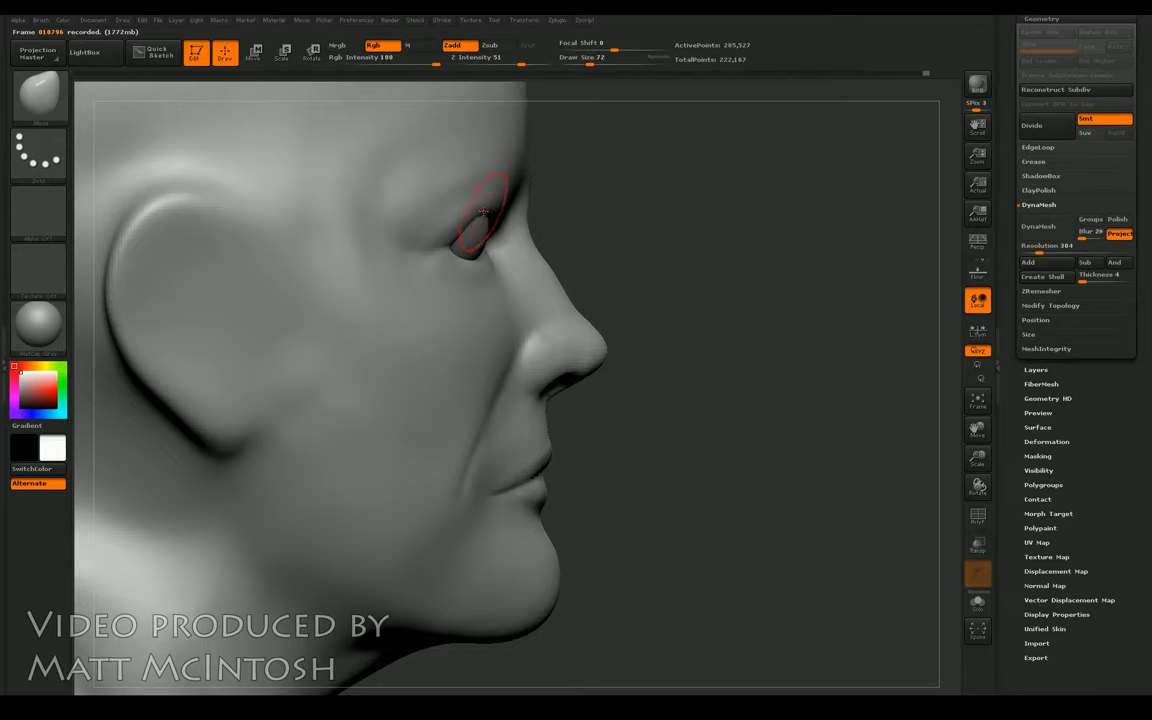
pyautogui.moveTo(483, 213)
pyautogui.mouseDown()
pyautogui.moveTo(470, 200)
pyautogui.moveTo(494, 215)
pyautogui.moveTo(462, 210)
pyautogui.moveTo(470, 193)
pyautogui.moveTo(445, 200)
pyautogui.mouseUp()
pyautogui.moveTo(612, 198)
pyautogui.mouseDown()
pyautogui.moveTo(551, 243)
pyautogui.moveTo(489, 193)
pyautogui.mouseUp()
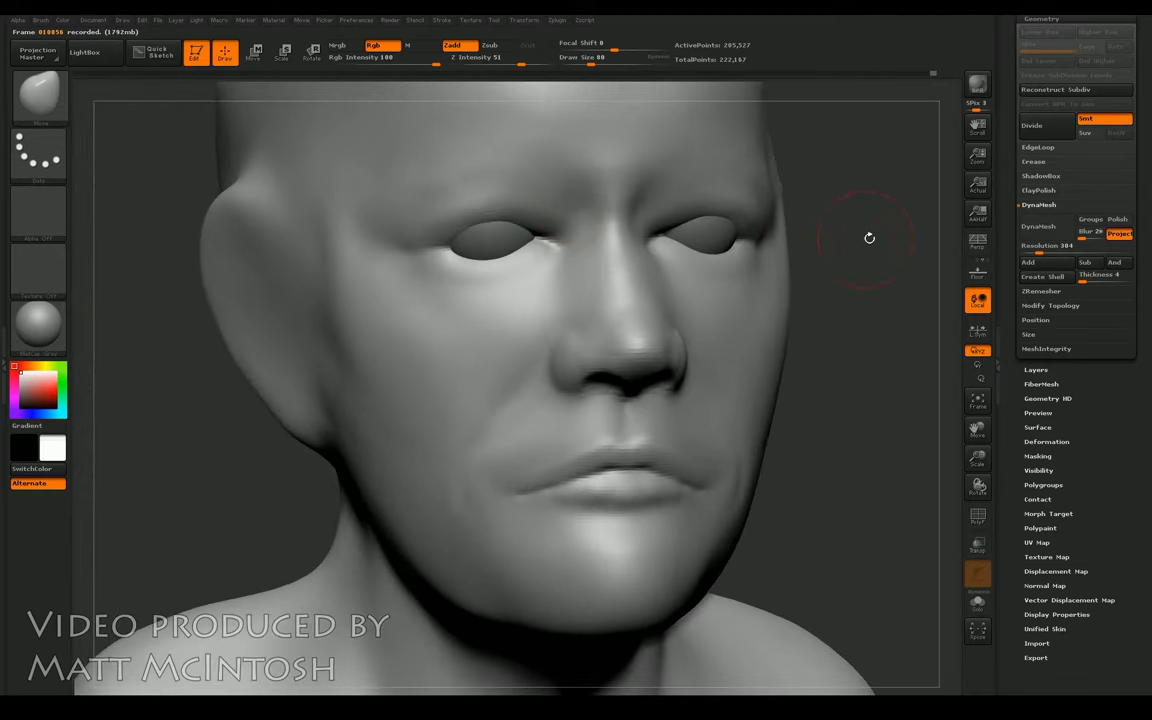
pyautogui.moveTo(876, 244)
pyautogui.mouseDown()
pyautogui.moveTo(445, 200)
pyautogui.moveTo(470, 195)
pyautogui.moveTo(522, 222)
pyautogui.mouseUp()
pyautogui.moveTo(249, 395); pyautogui.dragTo(579, 283)
pyautogui.moveTo(180, 380)
pyautogui.mouseDown()
pyautogui.moveTo(226, 380)
pyautogui.moveTo(203, 381)
pyautogui.moveTo(193, 366)
pyautogui.mouseUp()
pyautogui.moveTo(890, 400); pyautogui.dragTo(854, 302)
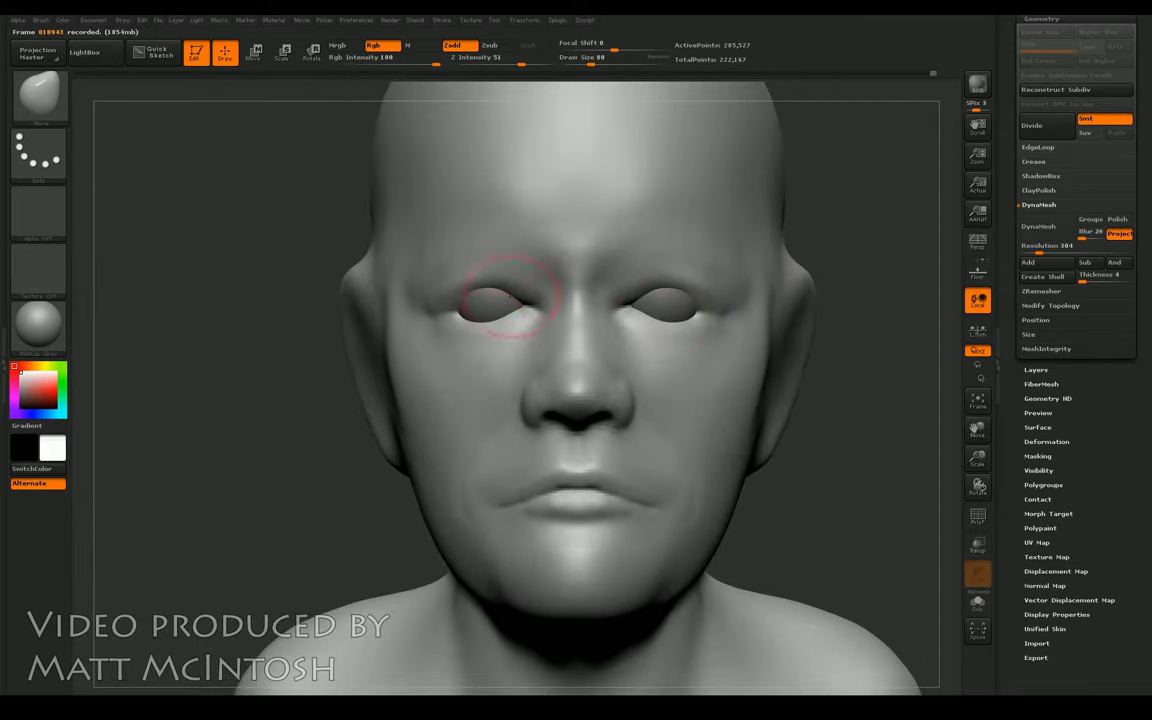
# Step: Adjust the contour of the cheeks and the sides of the face with the Move brush at draw size 124
pyautogui.press(']')
pyautogui.press(']')
pyautogui.press(']')
pyautogui.press(']')
pyautogui.press(']')
pyautogui.press(']')
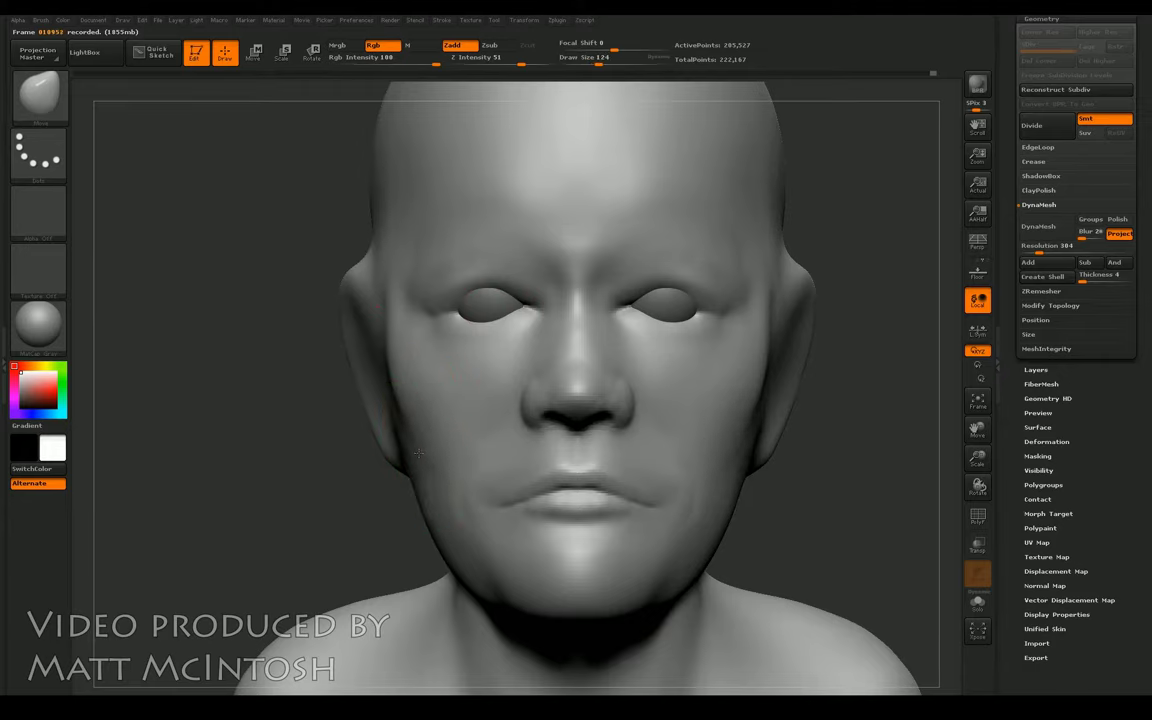
pyautogui.moveTo(213, 476)
pyautogui.mouseDown()
pyautogui.moveTo(234, 487)
pyautogui.moveTo(405, 422)
pyautogui.mouseUp()
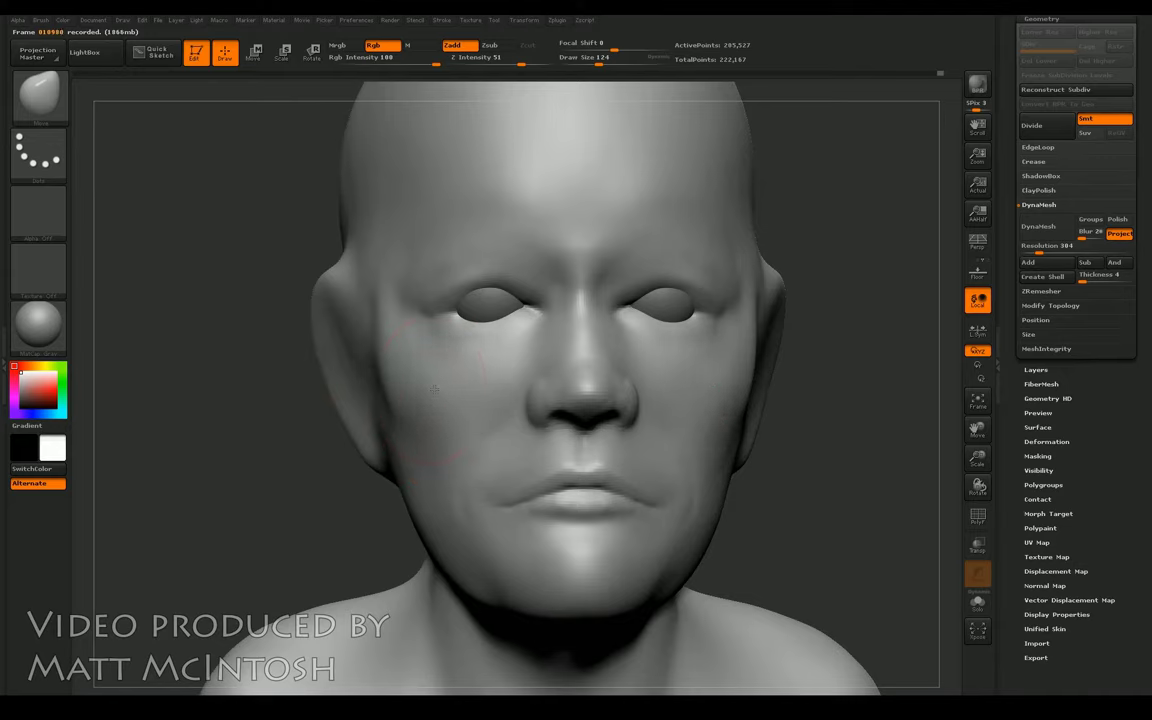
pyautogui.moveTo(249, 422); pyautogui.dragTo(321, 450)
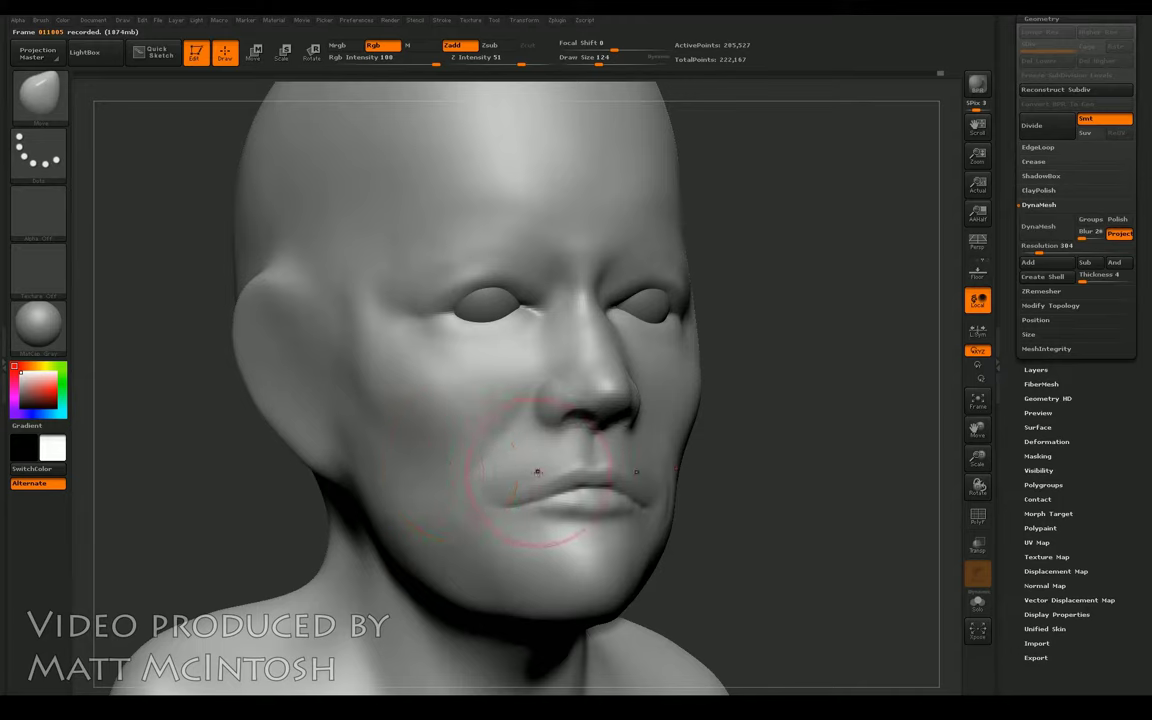
# Step: Carve the inner hollow of the ear and raise its outer rim with the Clay brush at draw size 60
pyautogui.press('b')
pyautogui.press('m')
pyautogui.press('r')
pyautogui.press('b')
pyautogui.press('m')
pyautogui.press('v')
pyautogui.press('b')
pyautogui.press('c')
pyautogui.press('l')
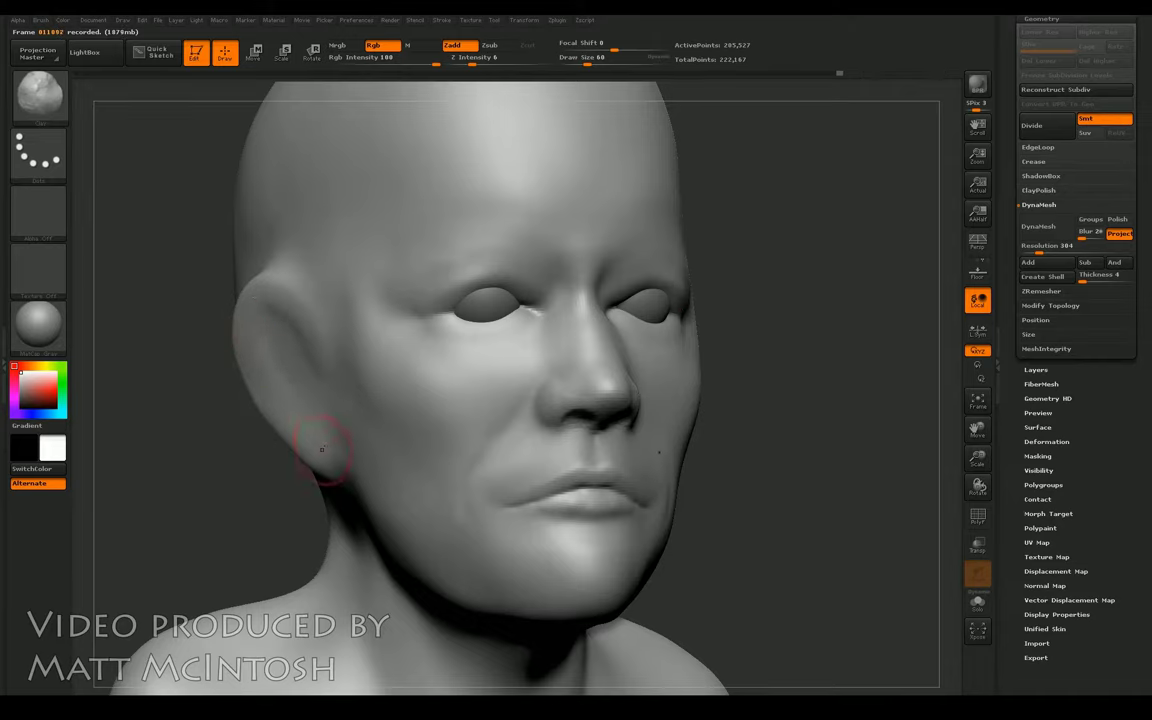
pyautogui.moveTo(187, 413); pyautogui.dragTo(224, 376)
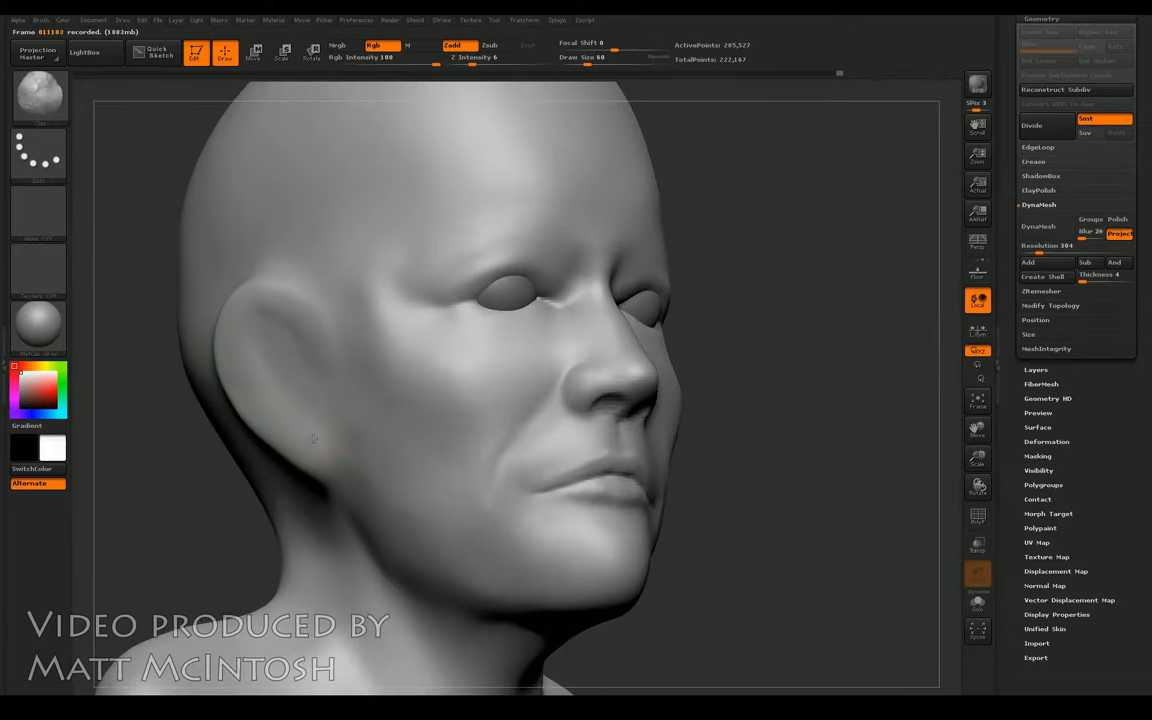
pyautogui.moveTo(315, 436); pyautogui.dragTo(235, 402)
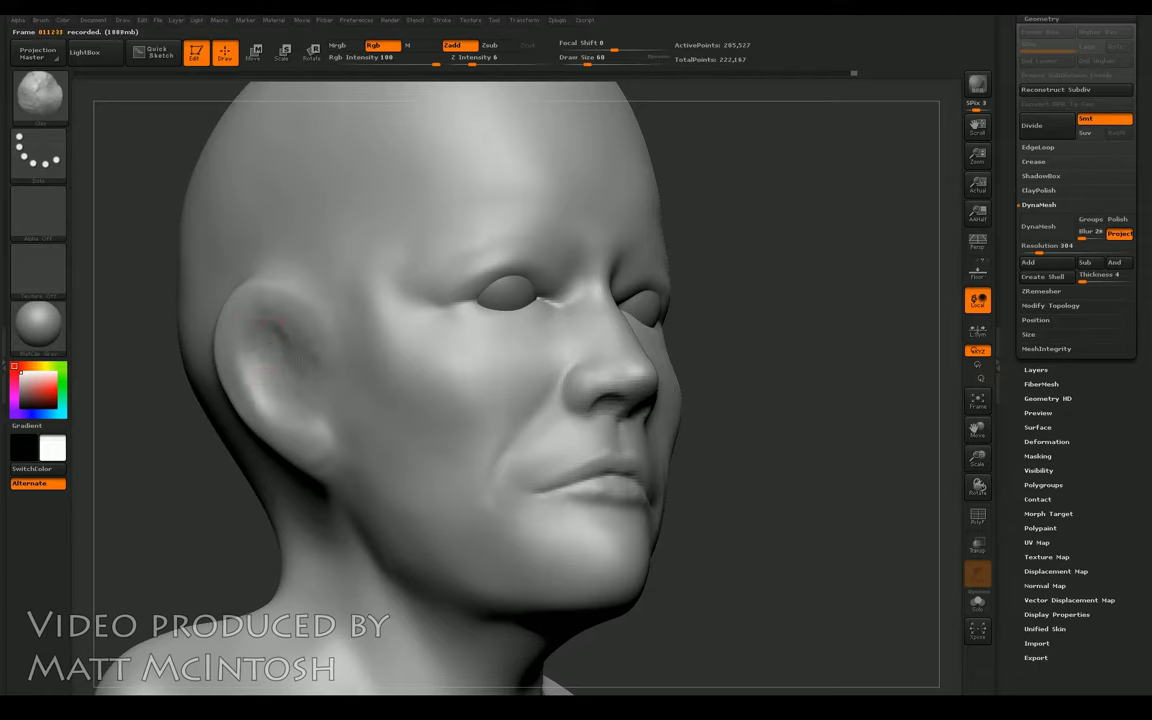
# Step: Deepen the upper hollow of the ear with the Clay brush and smooth the inner surface
pyautogui.moveTo(271, 378)
pyautogui.mouseDown()
pyautogui.moveTo(225, 340)
pyautogui.moveTo(285, 352)
pyautogui.mouseUp()
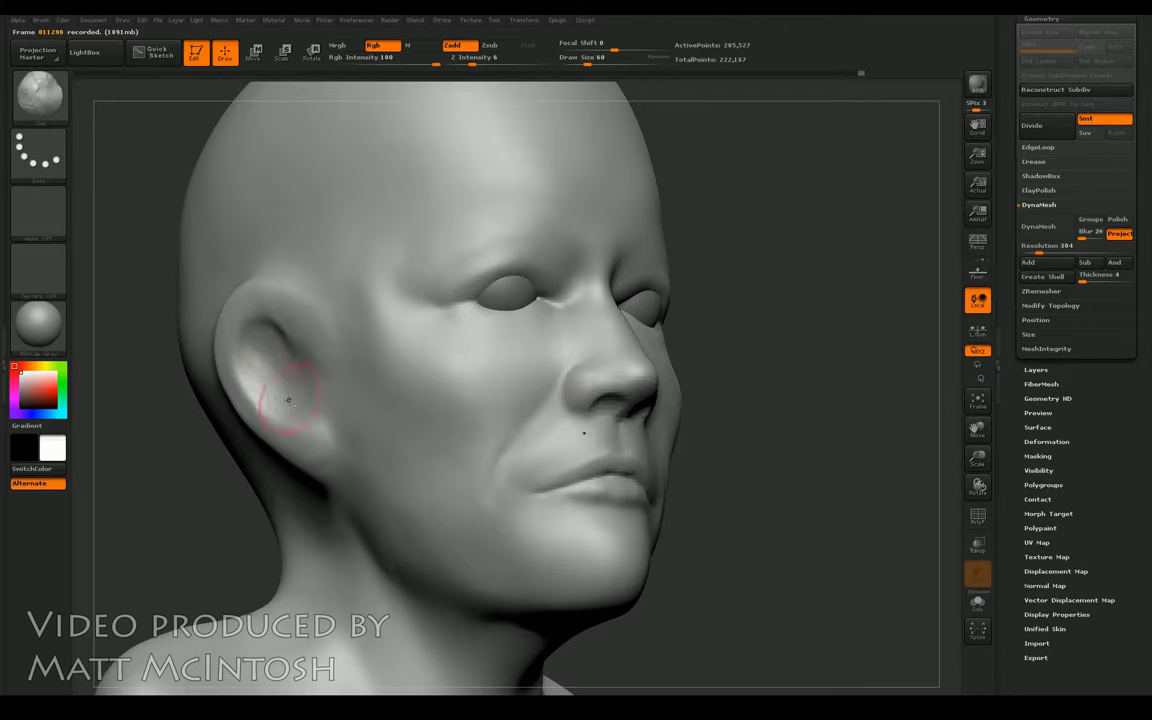
pyautogui.moveTo(232, 330); pyautogui.dragTo(253, 378)
pyautogui.press('b')
pyautogui.press('c')
pyautogui.press('b')
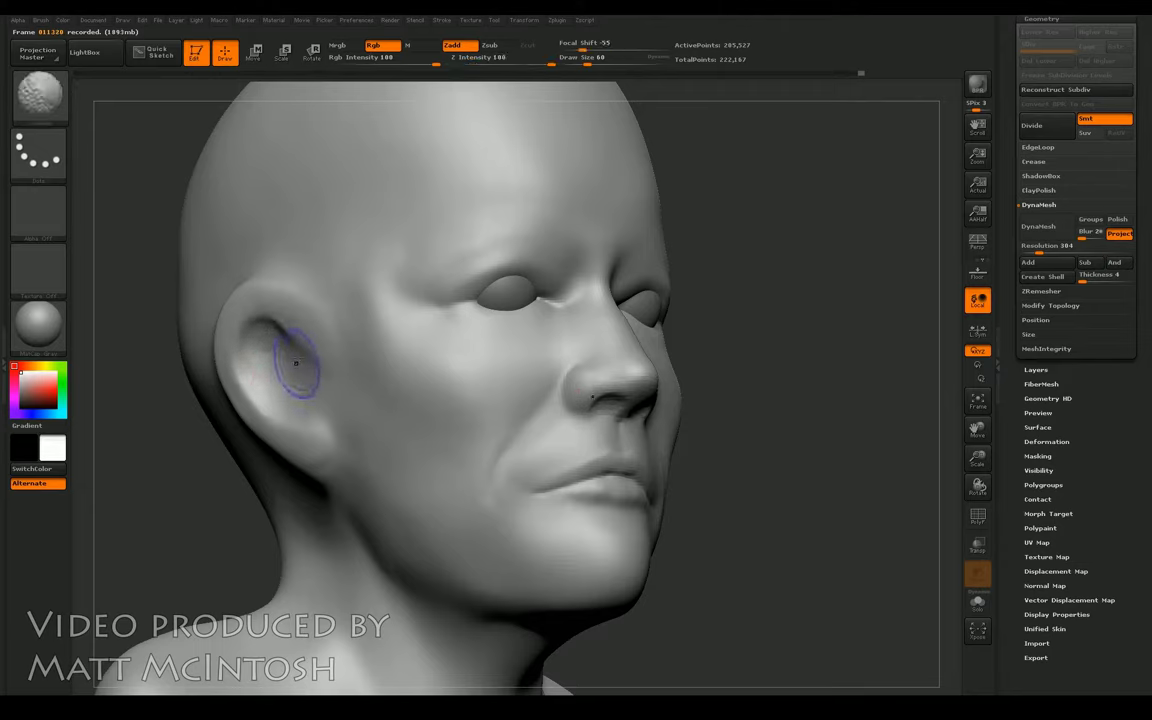
pyautogui.press('b')
pyautogui.press('c')
pyautogui.press('l')
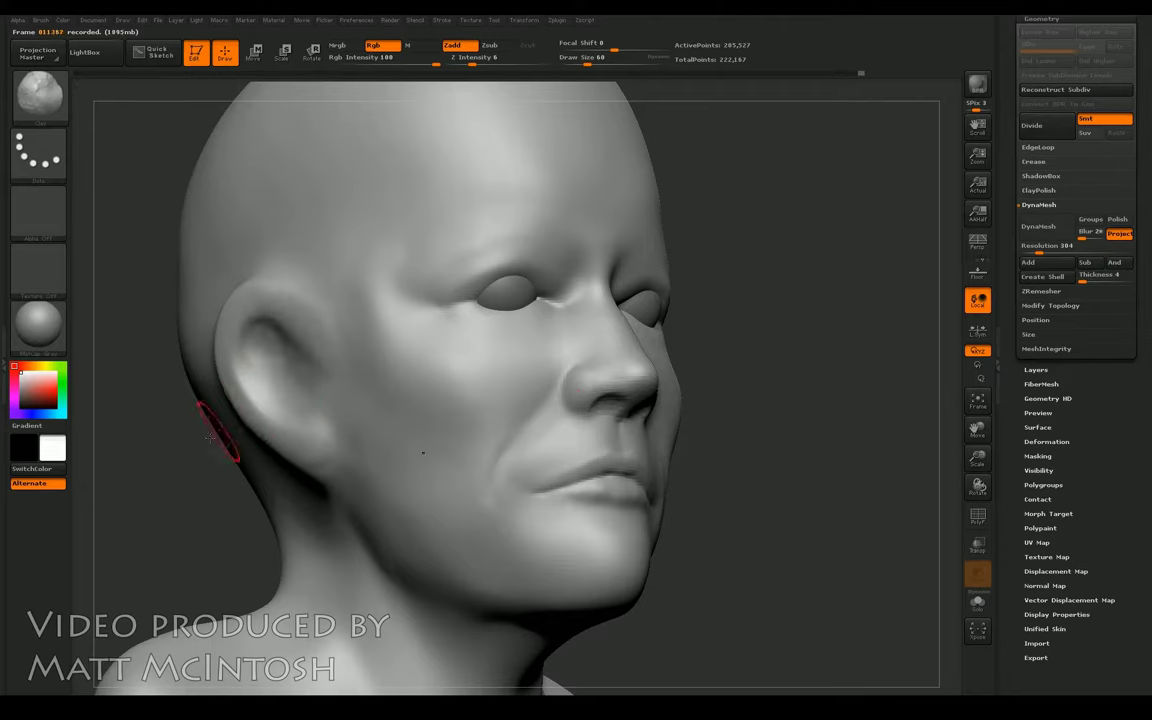
# Step: Reshape the ear's outline where it meets the head with the Move brush, starting at draw size 76 and enlarging the brush
pyautogui.moveTo(600, 370)
pyautogui.mouseDown()
pyautogui.moveTo(718, 364)
pyautogui.moveTo(647, 328)
pyautogui.moveTo(716, 319)
pyautogui.mouseUp()
pyautogui.moveTo(882, 412); pyautogui.dragTo(1013, 415)
pyautogui.moveTo(761, 435); pyautogui.dragTo(895, 435)
pyautogui.moveTo(978, 460); pyautogui.dragTo(880, 415)
pyautogui.moveTo(978, 430)
pyautogui.mouseDown()
pyautogui.moveTo(856, 417)
pyautogui.moveTo(836, 445)
pyautogui.mouseUp()
pyautogui.press('b')
pyautogui.press('m')
pyautogui.press('v')
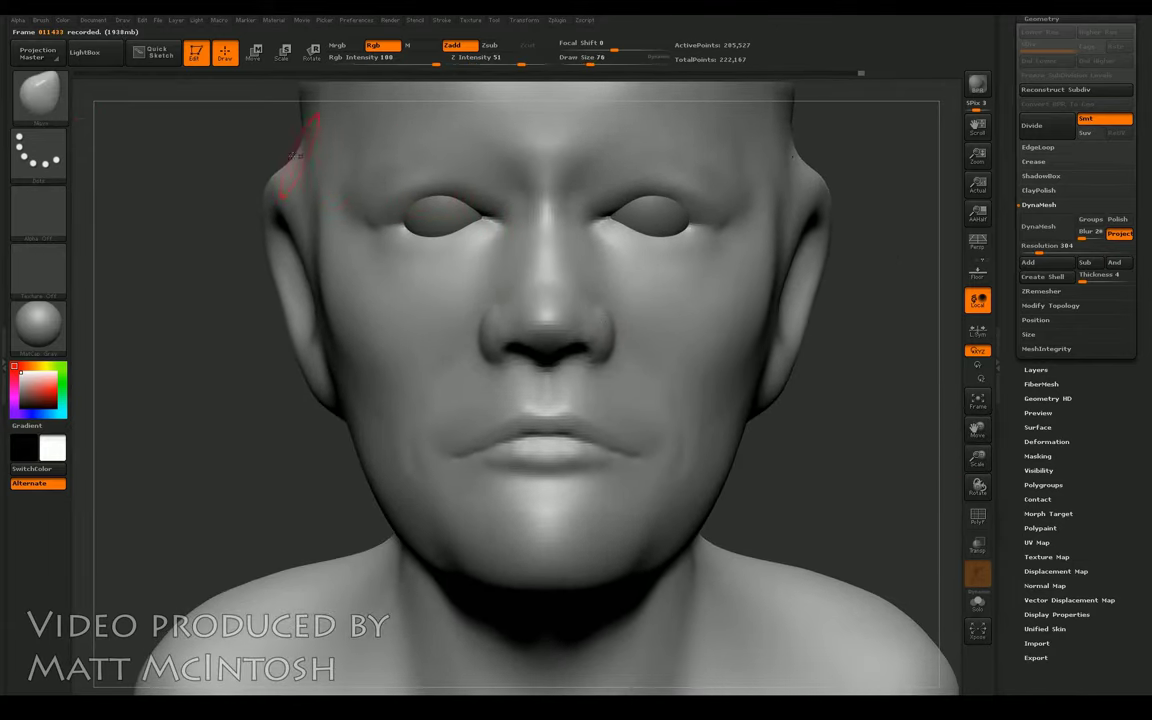
pyautogui.press(']')
# Step: Shape the earlobe and upper ear edge in profile with the Move brush at draw size 120, and smooth the lobe
pyautogui.moveTo(878, 386)
pyautogui.mouseDown()
pyautogui.moveTo(915, 465)
pyautogui.moveTo(895, 257)
pyautogui.moveTo(334, 388)
pyautogui.mouseUp()
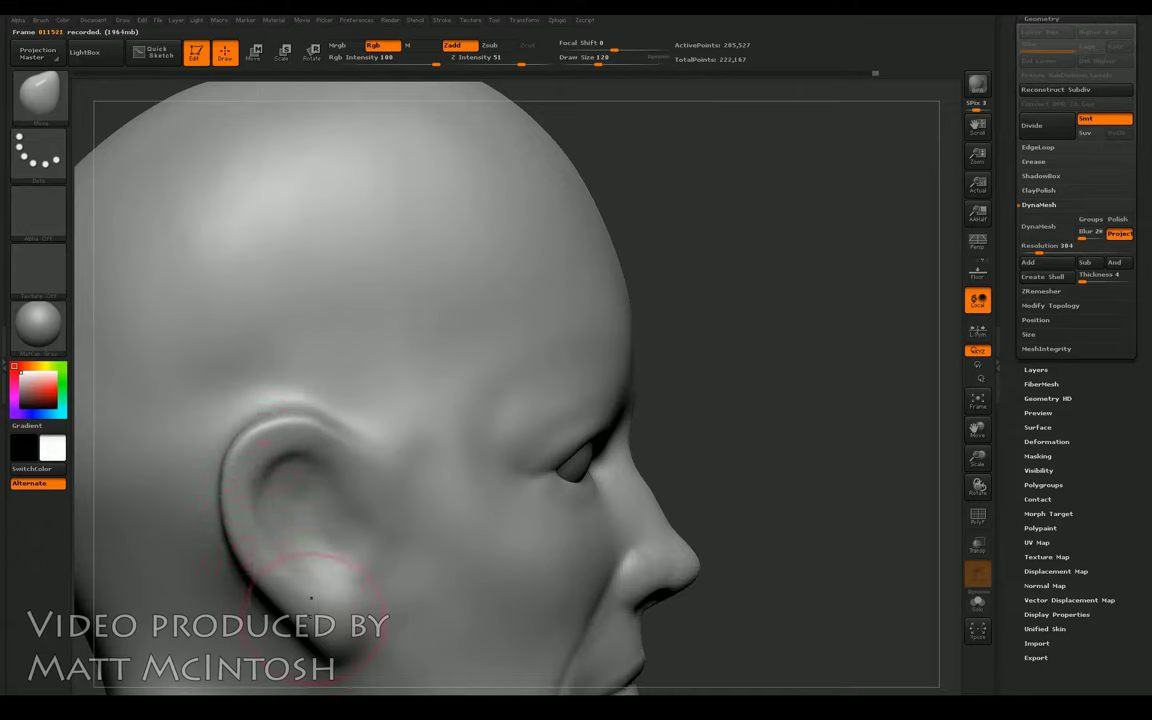
pyautogui.moveTo(390, 645)
pyautogui.mouseDown()
pyautogui.moveTo(315, 572)
pyautogui.moveTo(372, 598)
pyautogui.mouseUp()
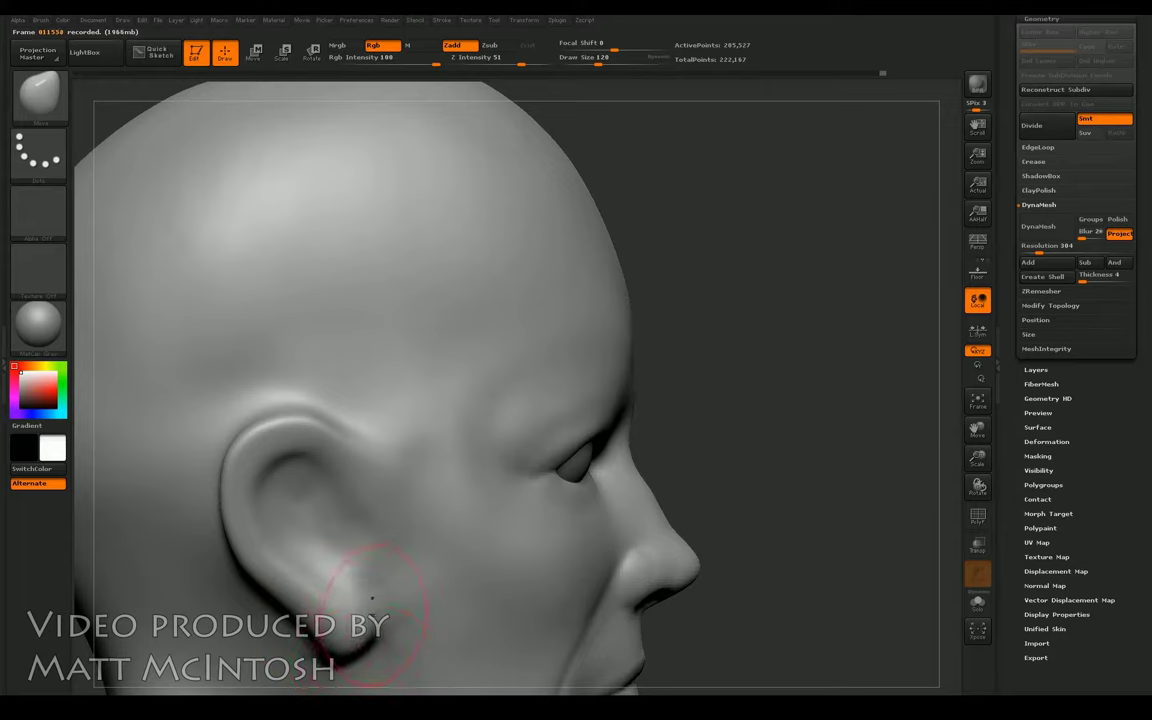
pyautogui.press('b')
pyautogui.press('c')
pyautogui.press('b')
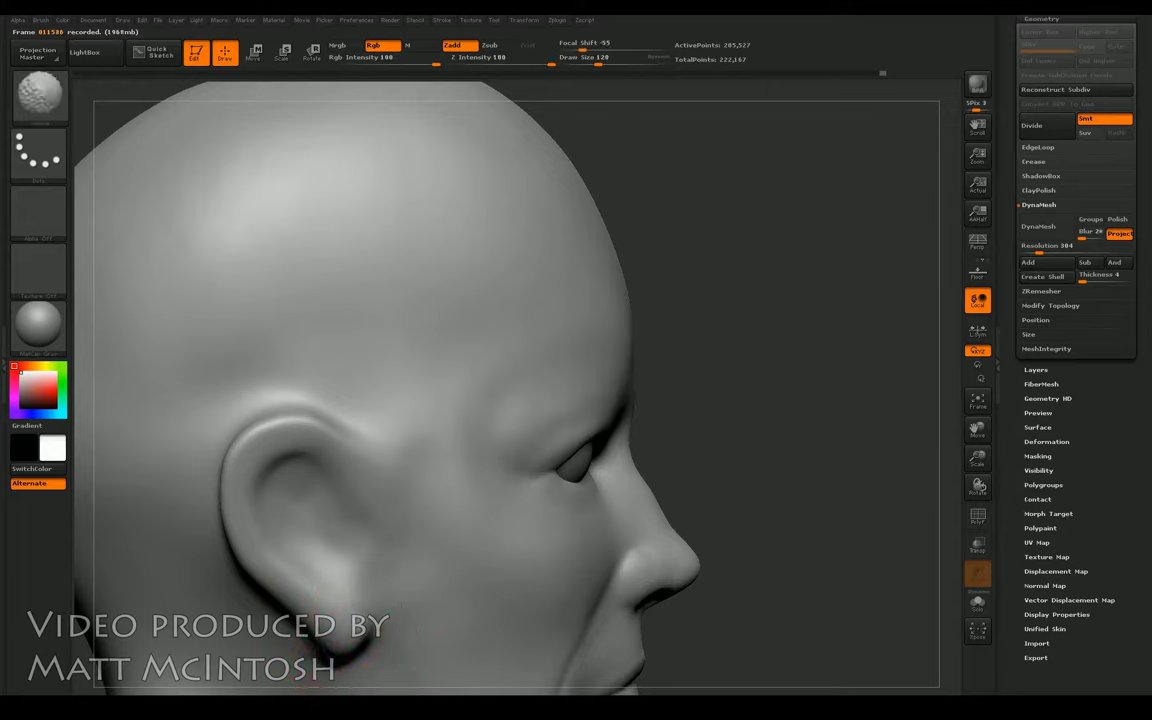
pyautogui.press('b')
pyautogui.press('m')
pyautogui.press('v')
pyautogui.moveTo(308, 406)
pyautogui.mouseDown()
pyautogui.moveTo(290, 418)
pyautogui.moveTo(265, 400)
pyautogui.moveTo(275, 400)
pyautogui.moveTo(244, 408)
pyautogui.moveTo(255, 395)
pyautogui.moveTo(235, 388)
pyautogui.moveTo(295, 372)
pyautogui.mouseUp()
pyautogui.moveTo(347, 430); pyautogui.dragTo(725, 321)
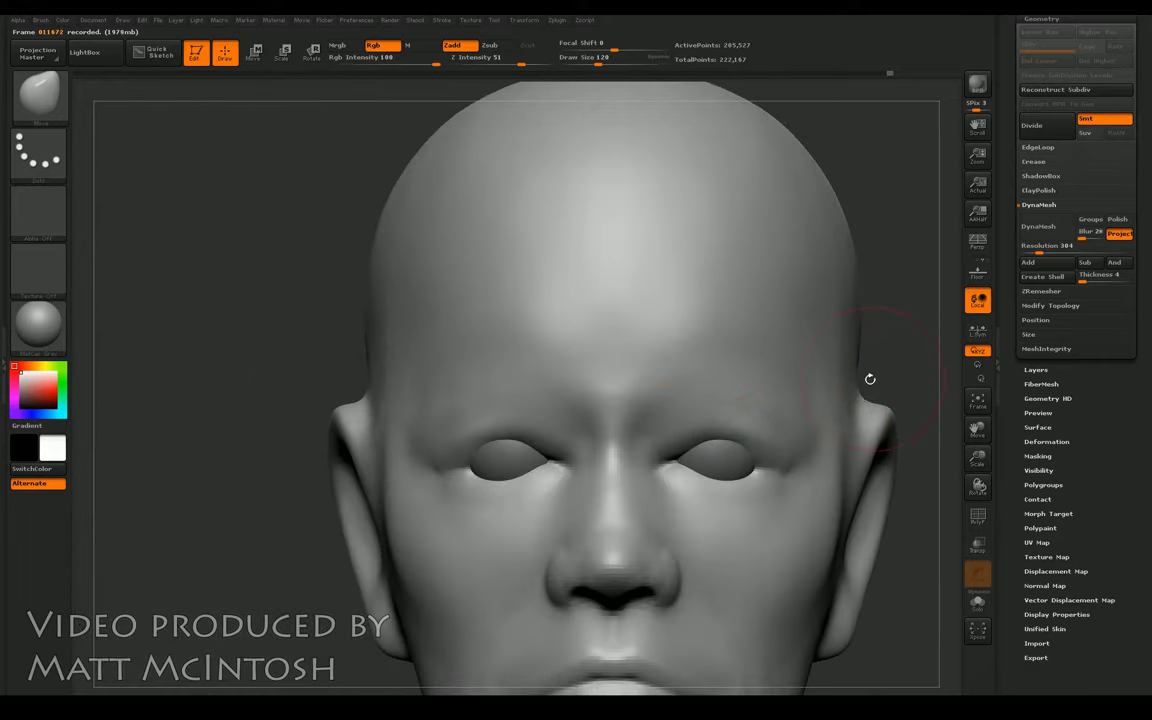
# Step: Narrow and lower the upper skull with the Move brush at draw size 236
pyautogui.moveTo(910, 359); pyautogui.dragTo(832, 410)
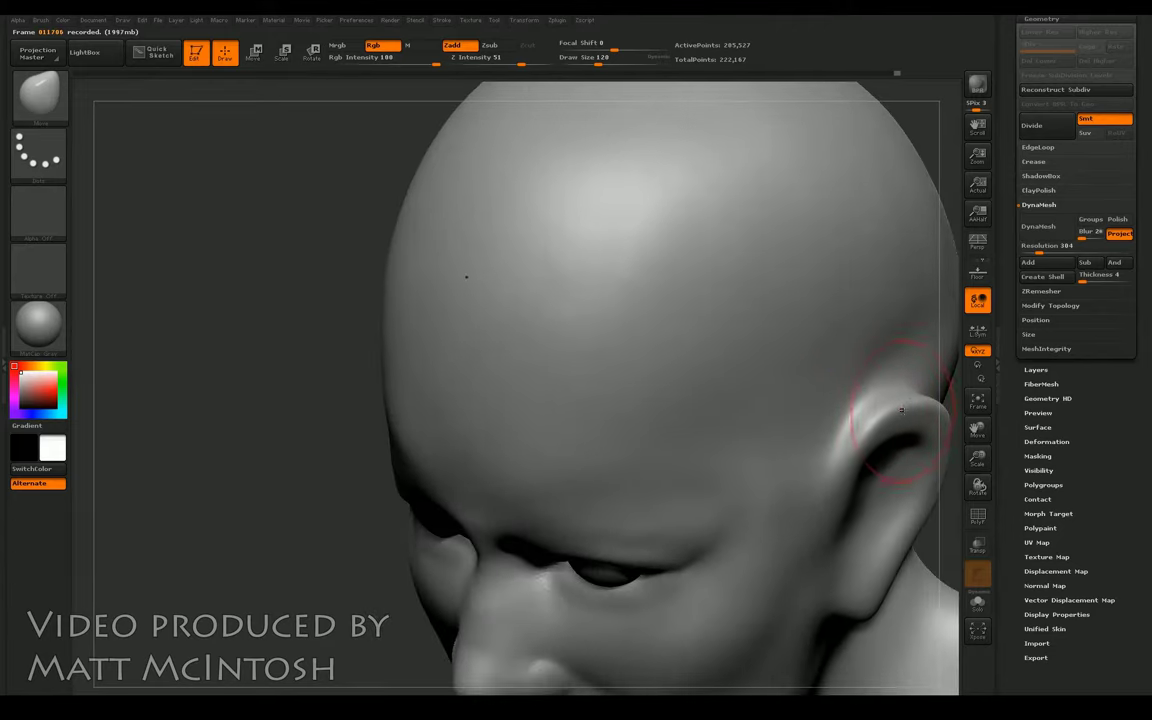
pyautogui.moveTo(957, 404); pyautogui.dragTo(790, 285)
pyautogui.moveTo(977, 458); pyautogui.dragTo(978, 498)
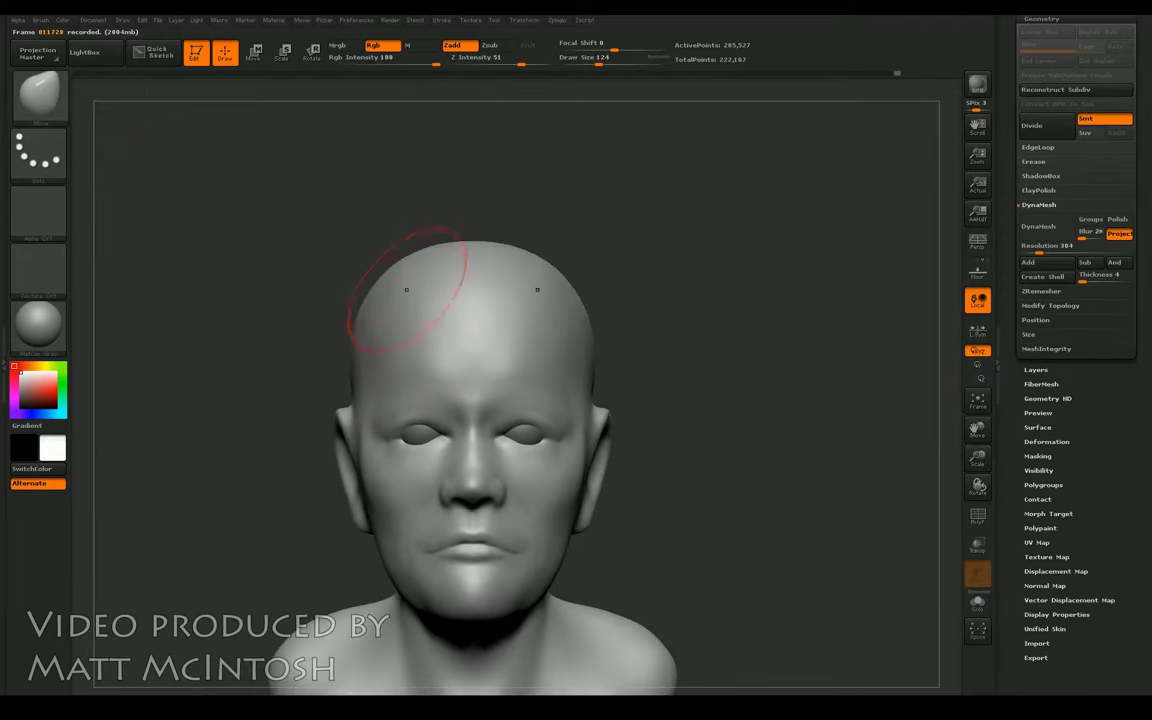
pyautogui.press(']')
pyautogui.press(']')
pyautogui.press(']')
pyautogui.press(']')
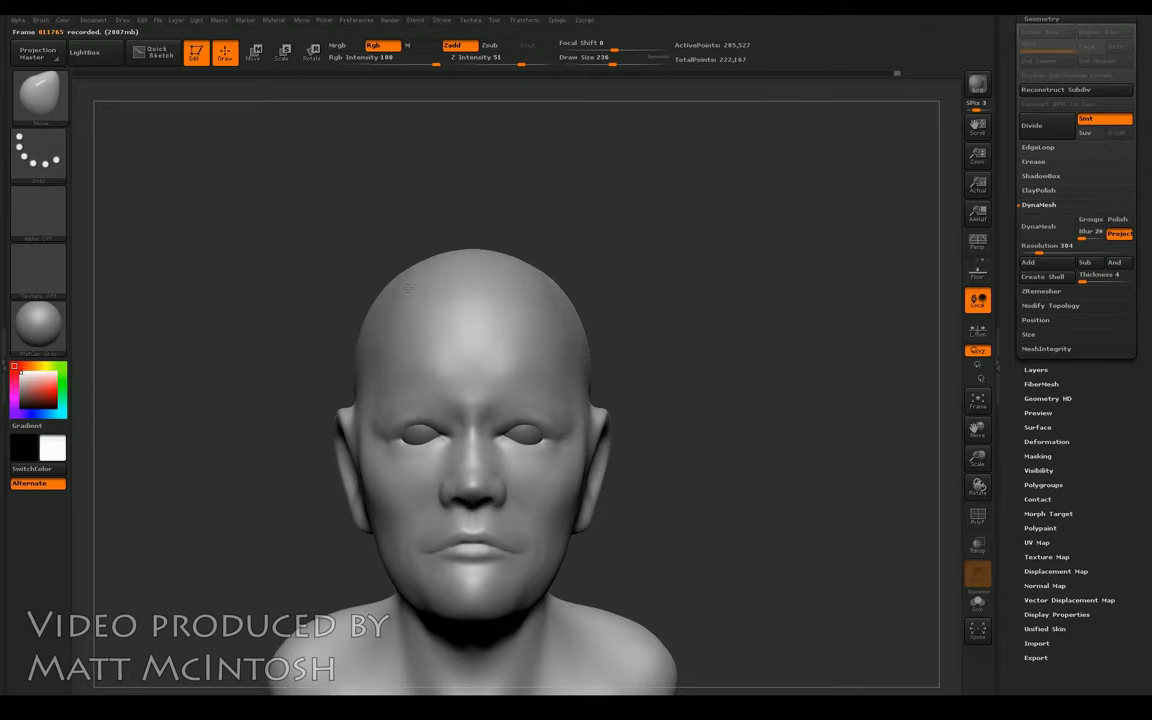
pyautogui.moveTo(411, 250); pyautogui.dragTo(314, 267)
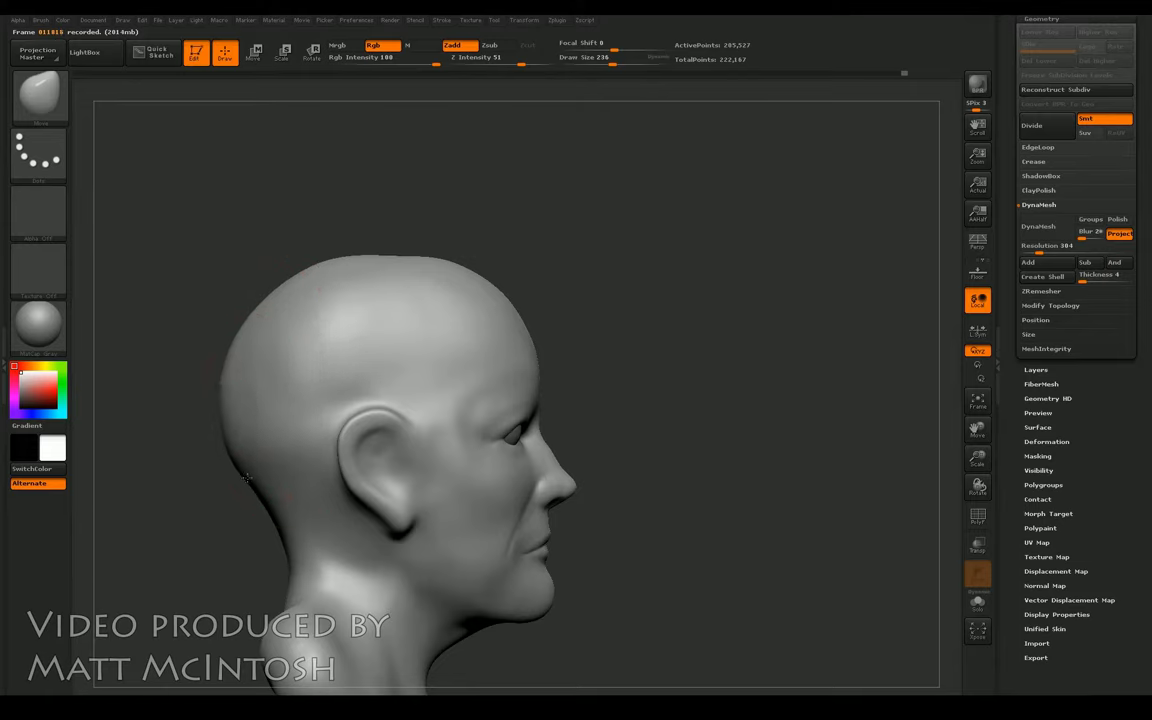
# Step: Nudge the ear's rear edge forward in profile with the Move brush at draw size 192
pyautogui.press('[')
pyautogui.press('[')
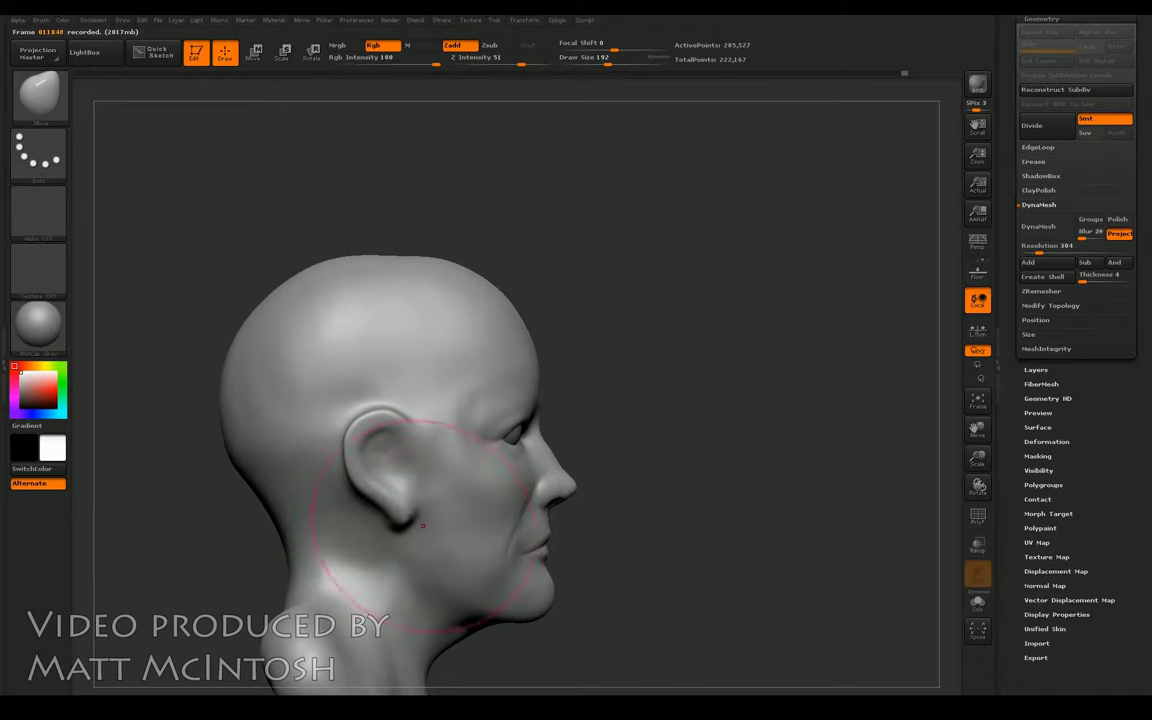
# Step: Build up the brow between the eyes and the lower forehead with the Clay brush at draw size 86
pyautogui.moveTo(818, 548); pyautogui.dragTo(851, 489)
pyautogui.moveTo(881, 412)
pyautogui.mouseDown()
pyautogui.moveTo(921, 417)
pyautogui.moveTo(877, 440)
pyautogui.moveTo(931, 517)
pyautogui.moveTo(841, 527)
pyautogui.moveTo(815, 560)
pyautogui.mouseUp()
pyautogui.press('b')
pyautogui.press('c')
pyautogui.press('l')
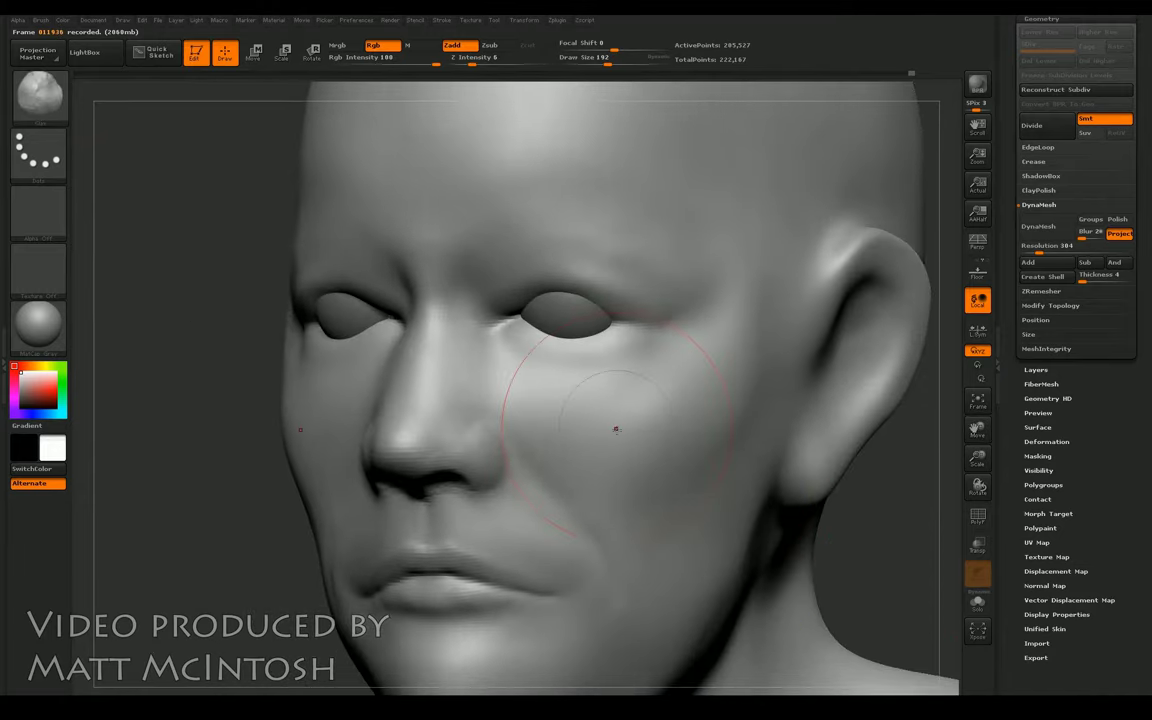
pyautogui.press('[')
pyautogui.press('[')
pyautogui.press('[')
pyautogui.press('[')
pyautogui.press('[')
pyautogui.press('[')
pyautogui.press('[')
pyautogui.moveTo(466, 307); pyautogui.dragTo(456, 317)
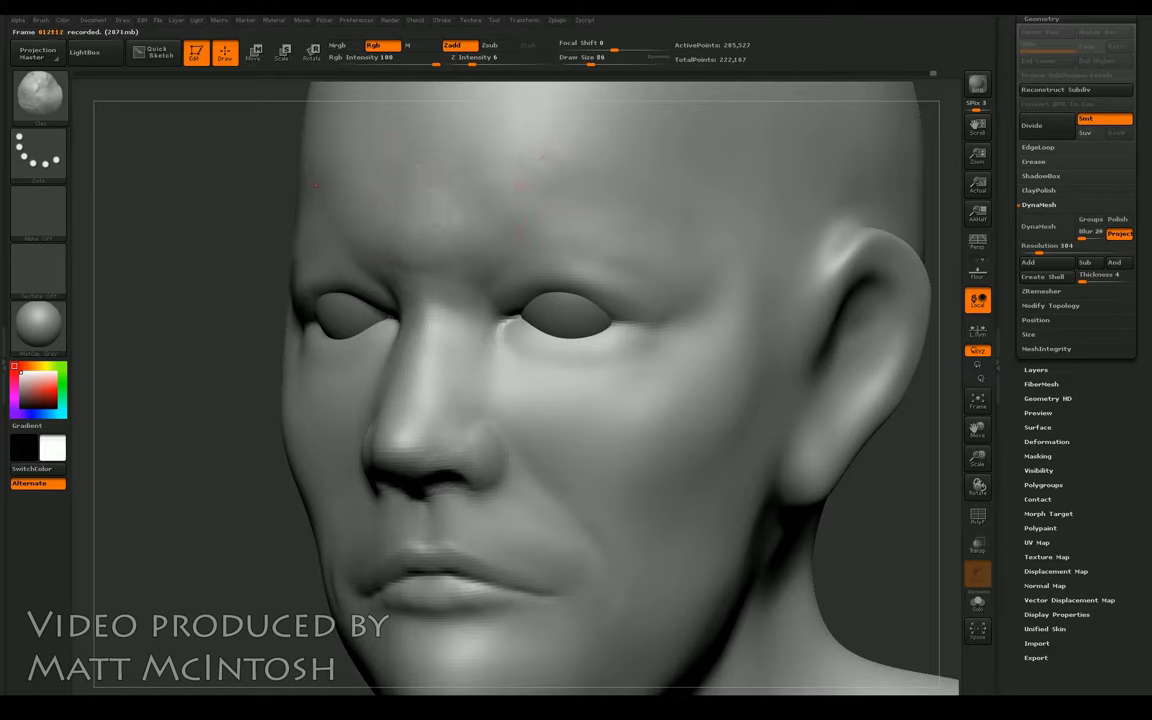
# Step: Refine the brow ridge above both eyes with the Clay brush at draw size about 80 to 92 and smooth the forehead
pyautogui.press('b')
pyautogui.press('c')
pyautogui.press('b')
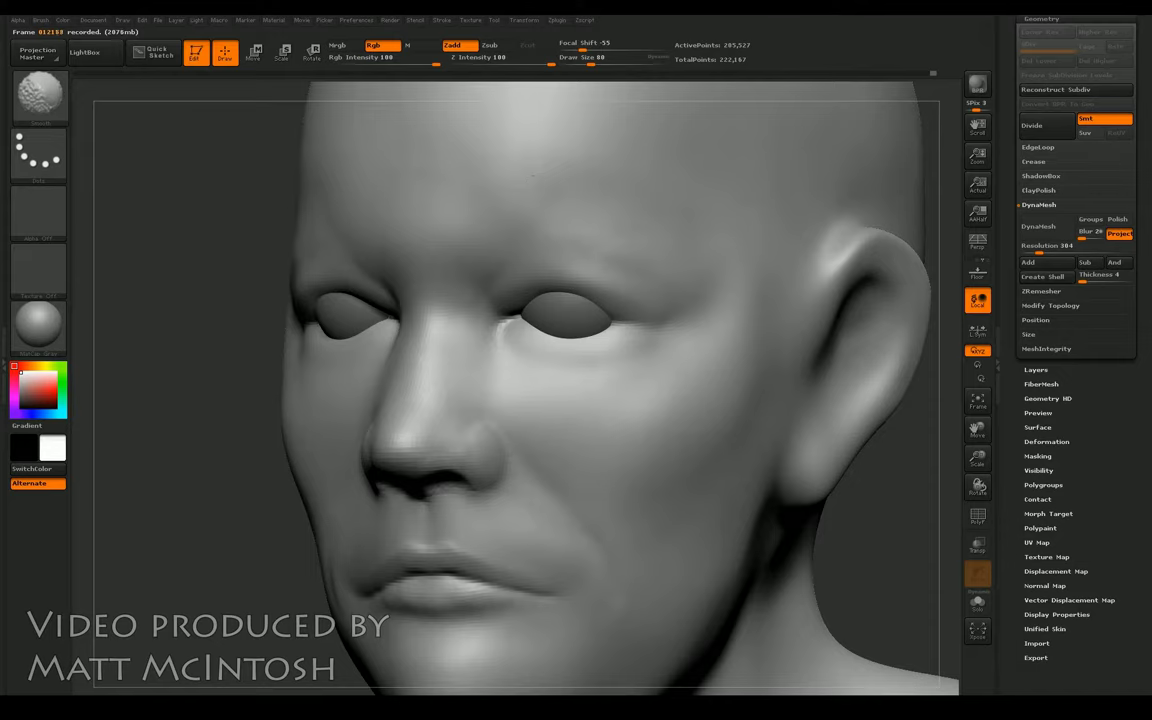
pyautogui.press('shift')
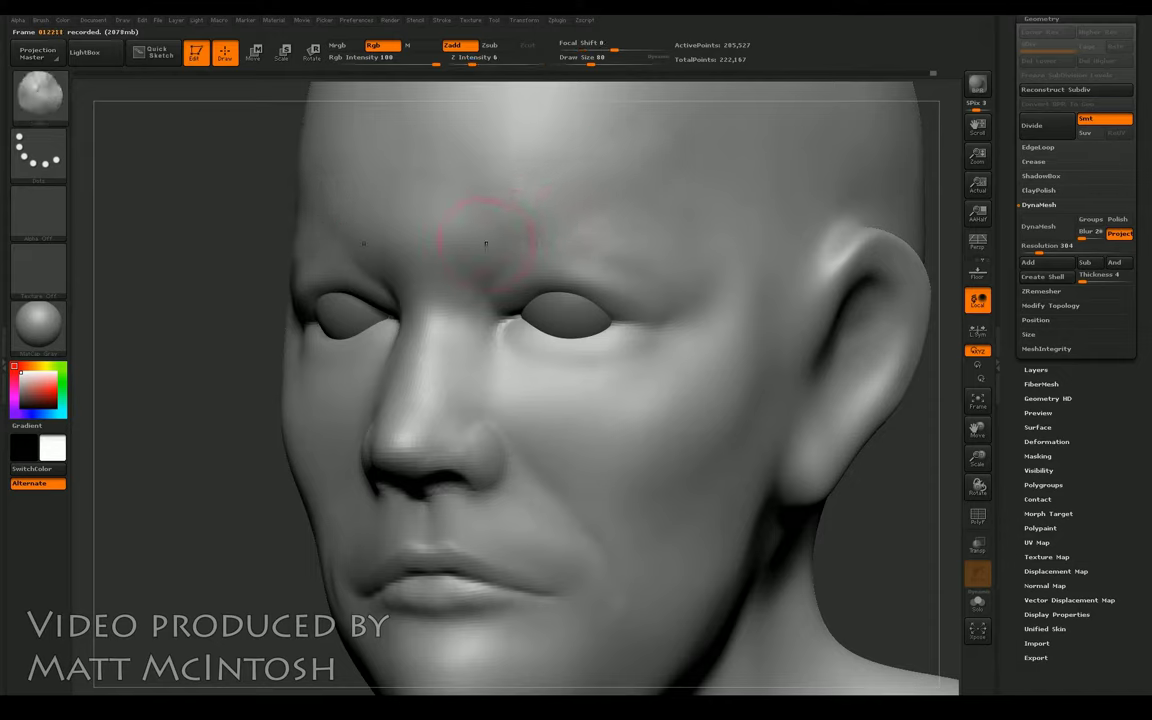
pyautogui.press('shift')
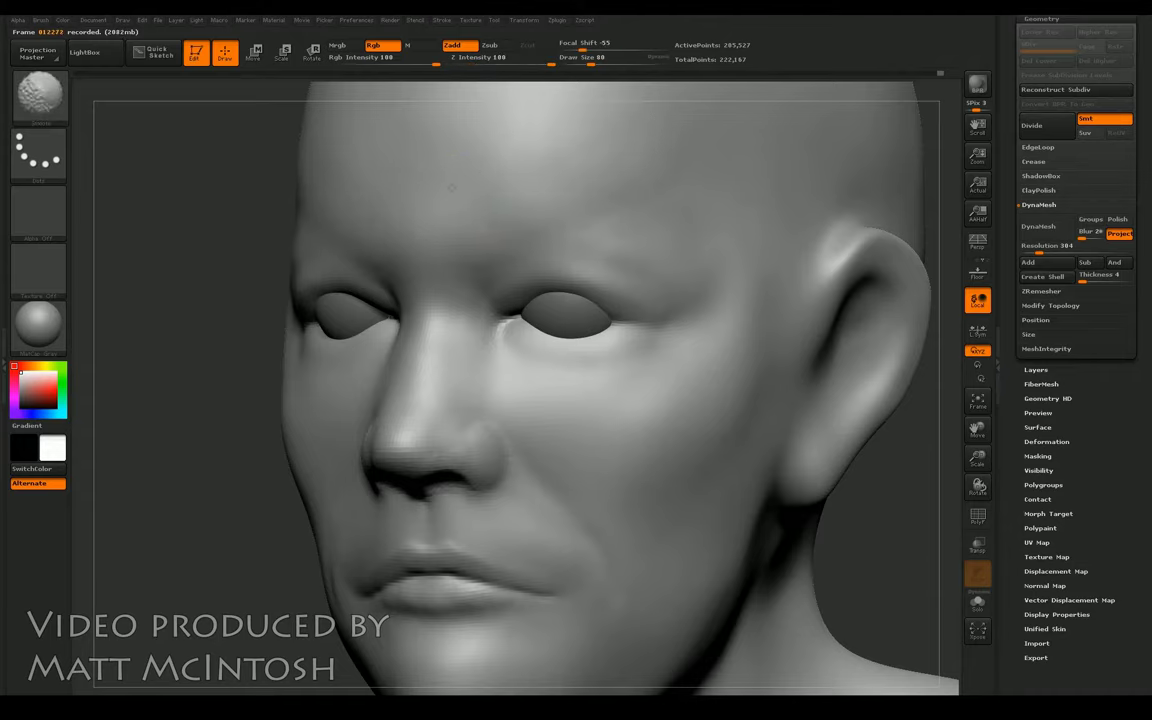
pyautogui.press('shift')
pyautogui.moveTo(162, 368); pyautogui.dragTo(211, 350)
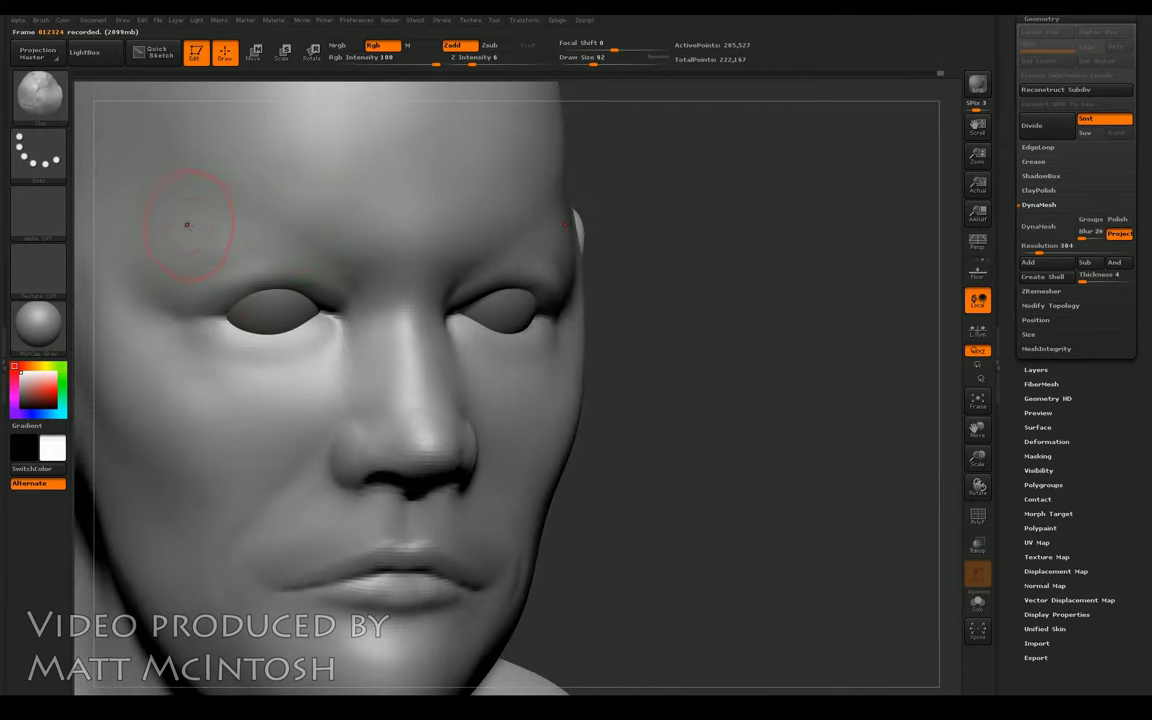
pyautogui.press('shift')
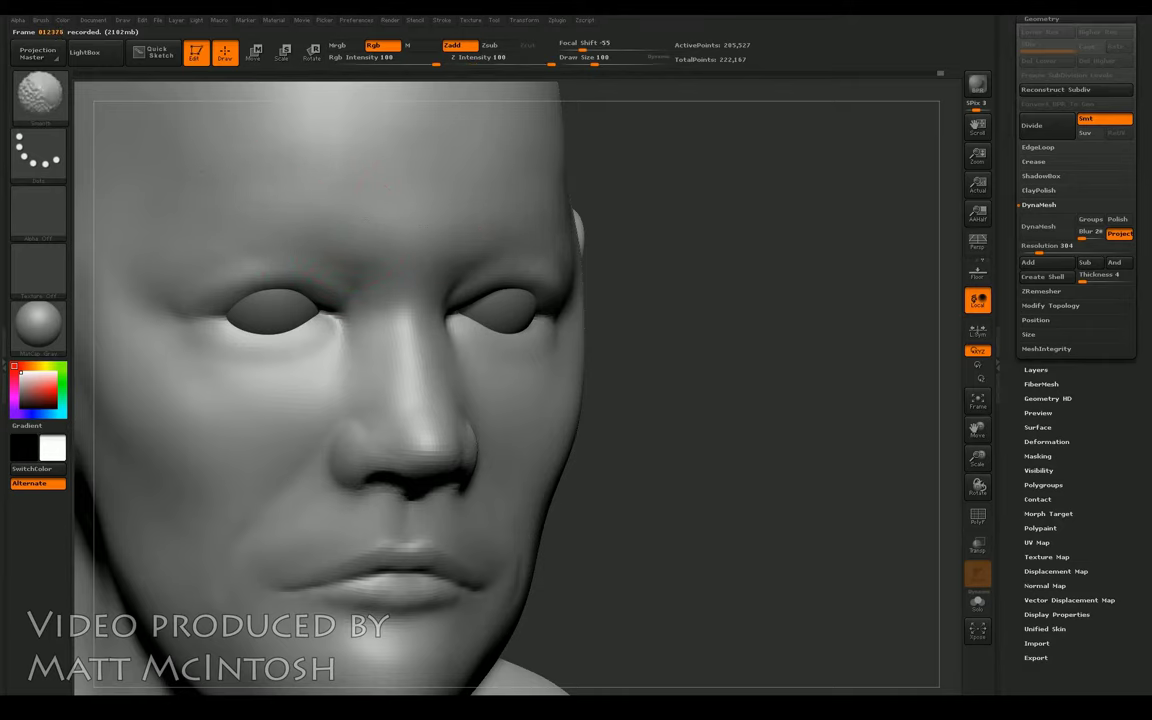
# Step: Pull the inner corners of the eyes toward the nose from the front with the Move brush at draw size 92
pyautogui.keyDown('shift'); pyautogui.moveTo(771, 291); pyautogui.dragTo(771, 275); pyautogui.keyUp('shift')
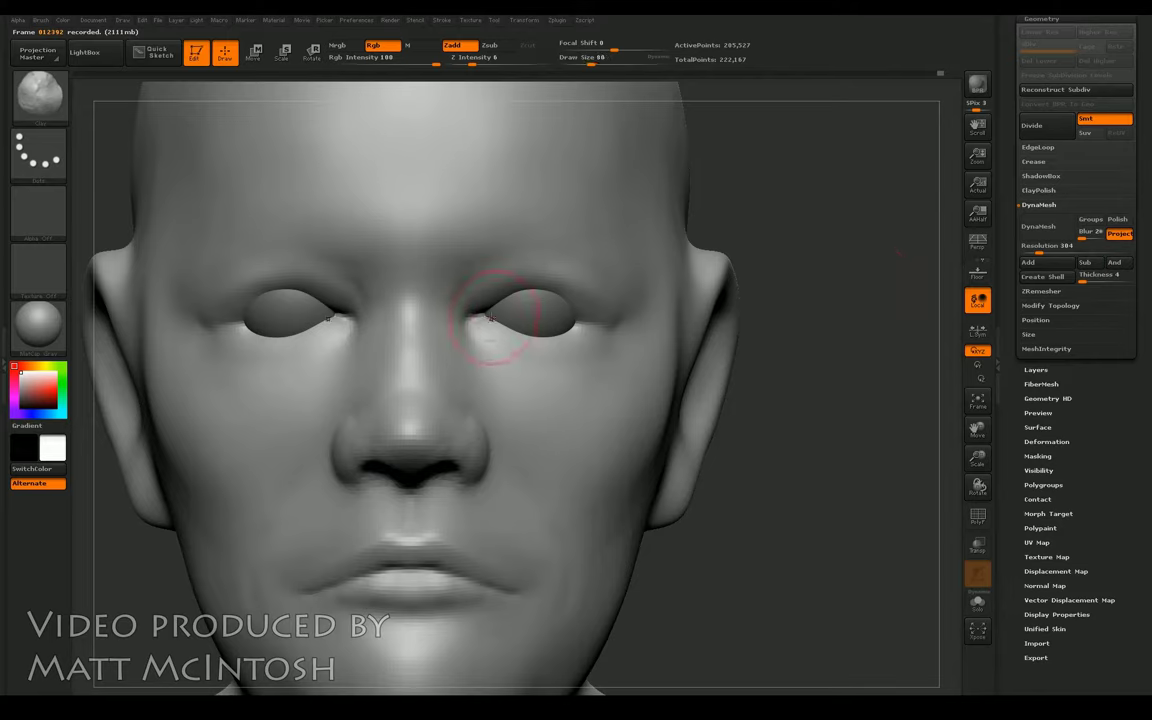
pyautogui.press('b')
pyautogui.press('m')
pyautogui.press('v')
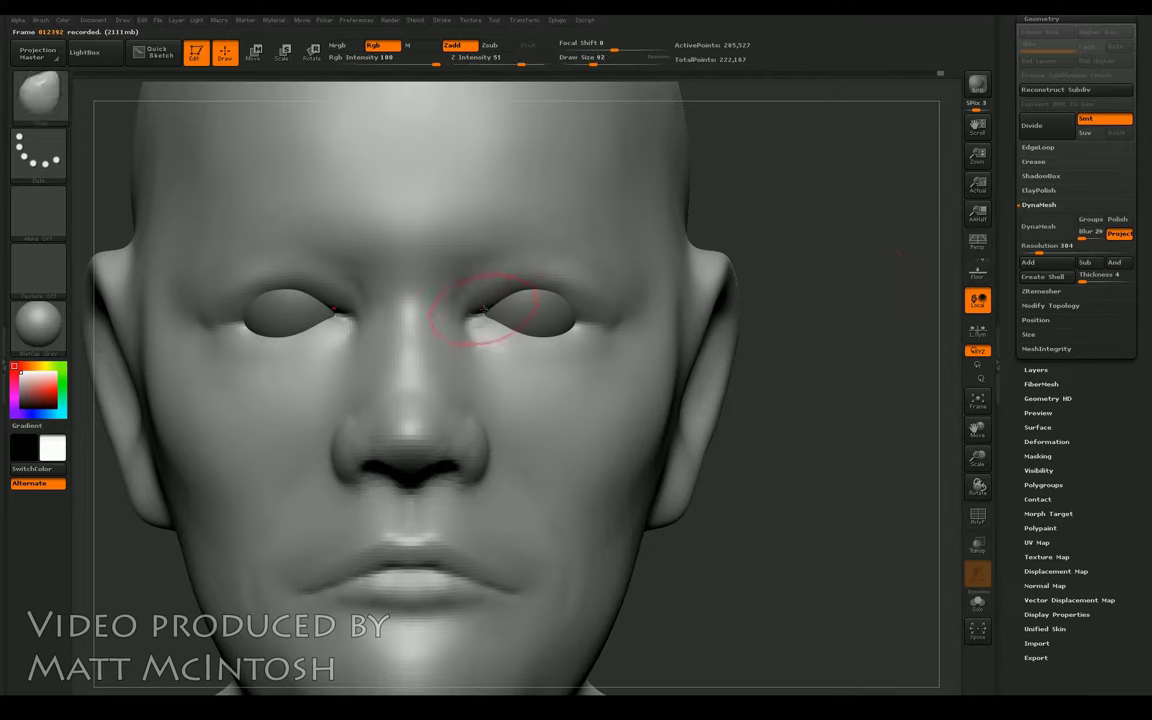
pyautogui.moveTo(481, 311)
pyautogui.mouseDown()
pyautogui.moveTo(470, 318)
pyautogui.moveTo(488, 329)
pyautogui.moveTo(496, 294)
pyautogui.mouseUp()
pyautogui.moveTo(442, 332)
pyautogui.mouseDown()
pyautogui.moveTo(420, 292)
pyautogui.moveTo(330, 285)
pyautogui.moveTo(388, 308)
pyautogui.moveTo(250, 258)
pyautogui.moveTo(356, 302)
pyautogui.mouseUp()
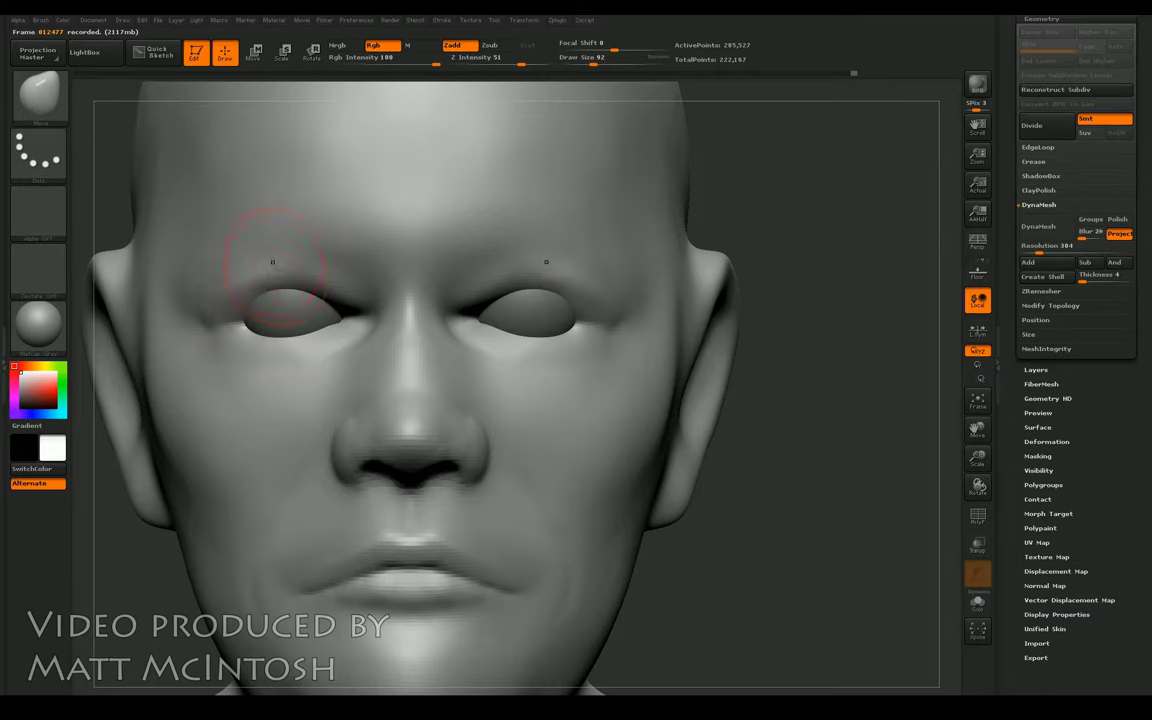
# Step: Adjust the upper and lower eyelid contours with the Move brush at draw size 92 and smooth below the eyes
pyautogui.moveTo(255, 262); pyautogui.dragTo(298, 296)
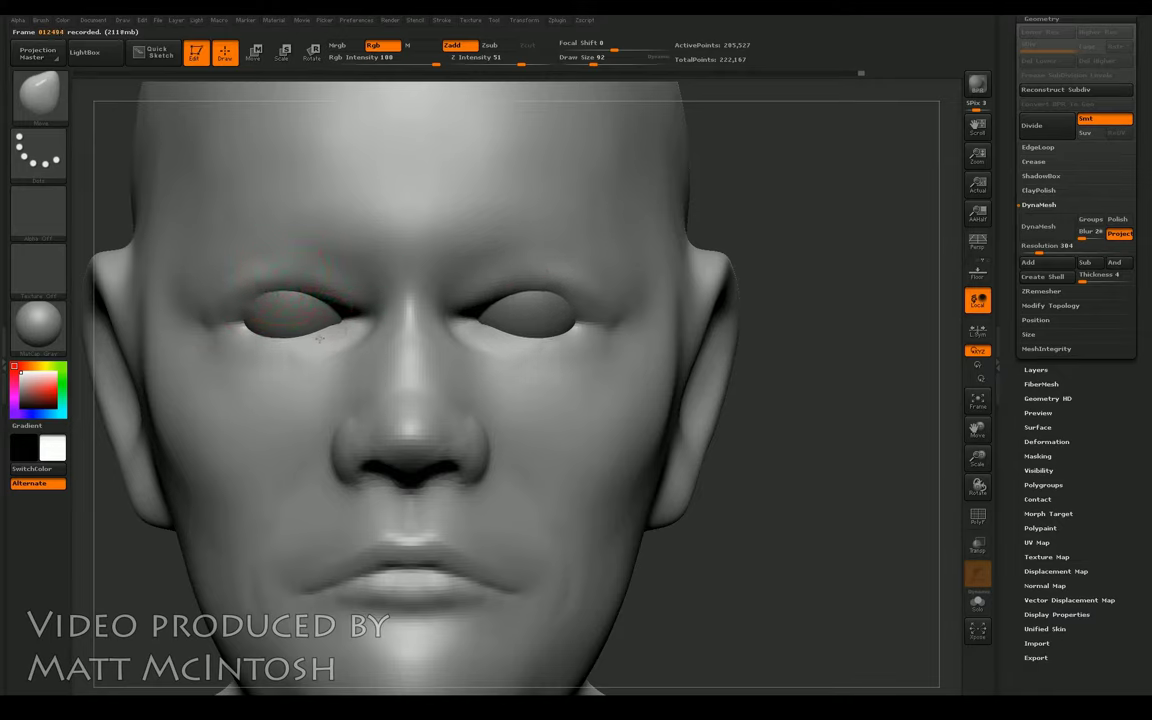
pyautogui.moveTo(288, 355)
pyautogui.mouseDown()
pyautogui.moveTo(288, 278)
pyautogui.moveTo(316, 336)
pyautogui.mouseUp()
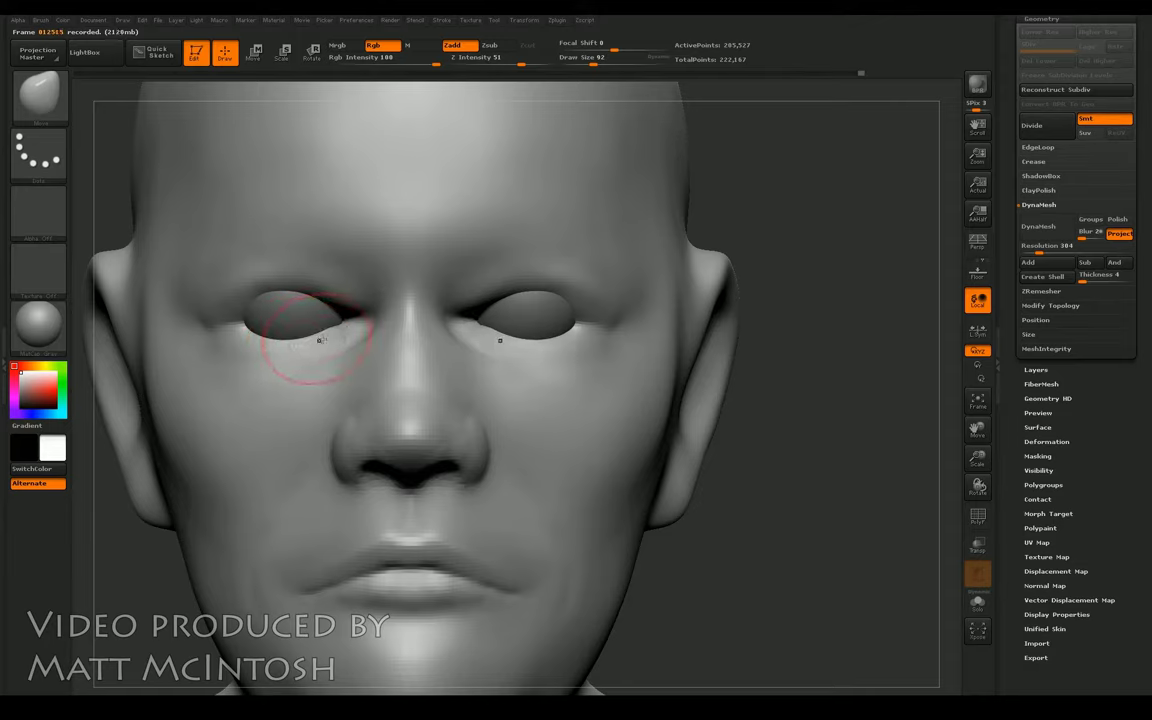
pyautogui.moveTo(243, 348)
pyautogui.mouseDown()
pyautogui.moveTo(230, 310)
pyautogui.moveTo(265, 305)
pyautogui.moveTo(300, 338)
pyautogui.moveTo(316, 333)
pyautogui.mouseUp()
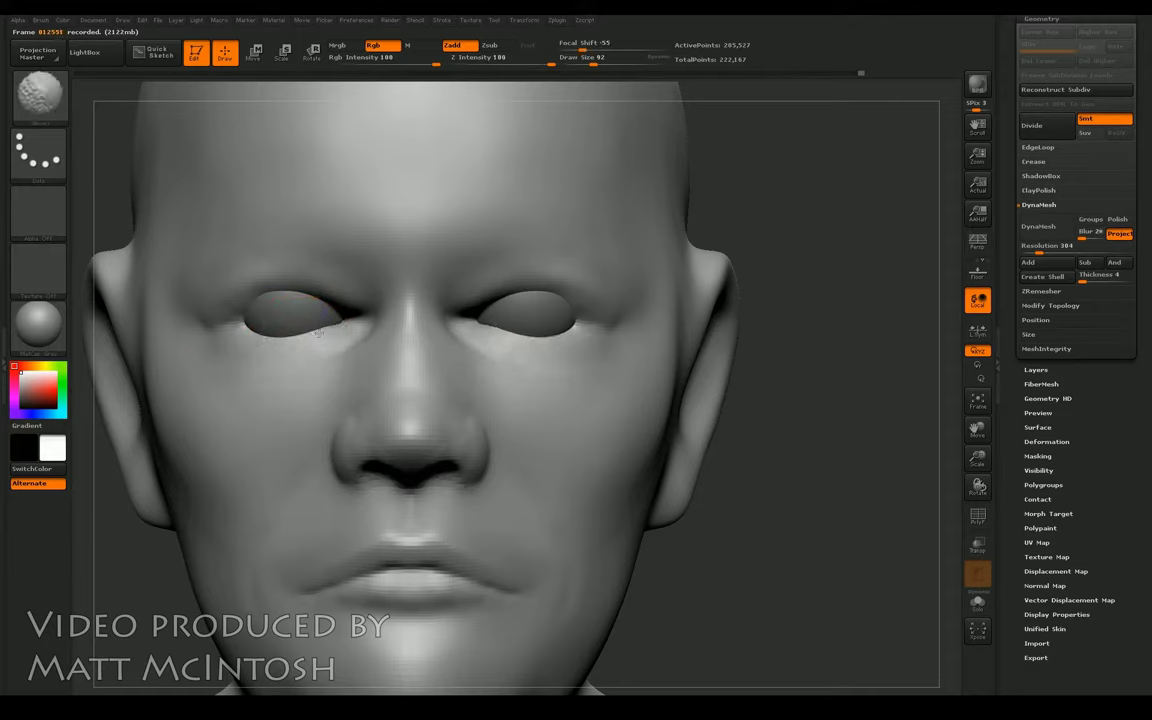
pyautogui.moveTo(879, 271); pyautogui.dragTo(506, 342)
pyautogui.moveTo(181, 341)
pyautogui.mouseDown()
pyautogui.moveTo(340, 333)
pyautogui.moveTo(291, 321)
pyautogui.mouseUp()
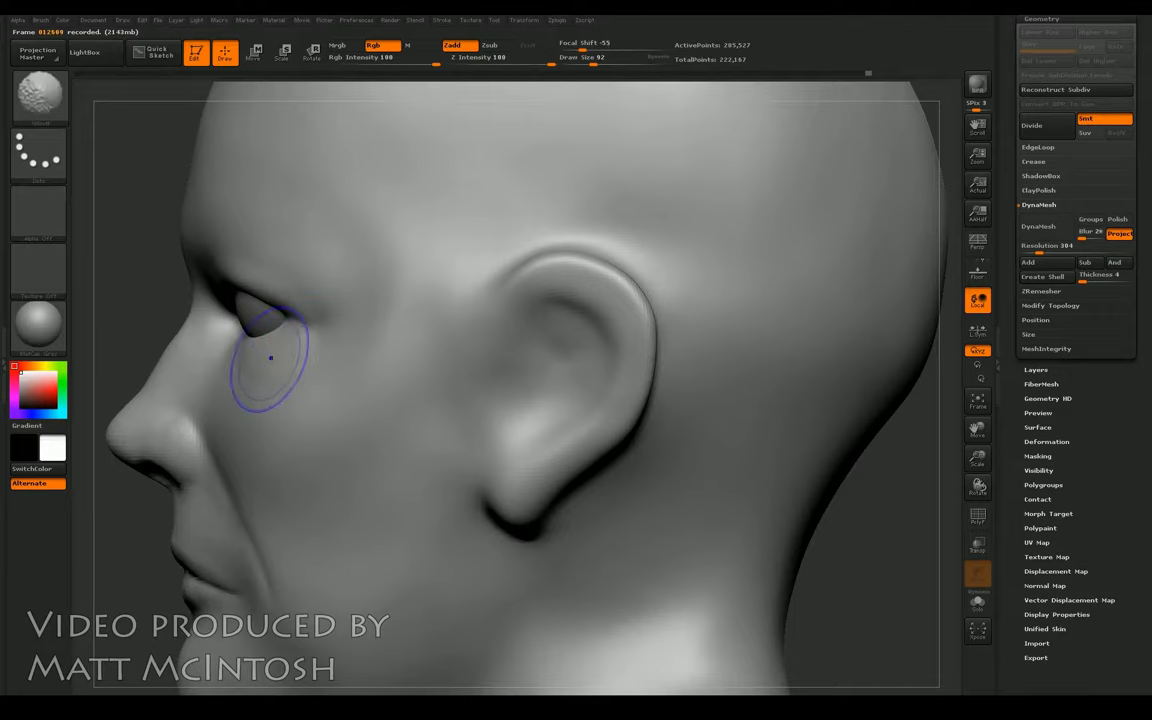
pyautogui.moveTo(129, 290); pyautogui.dragTo(330, 300)
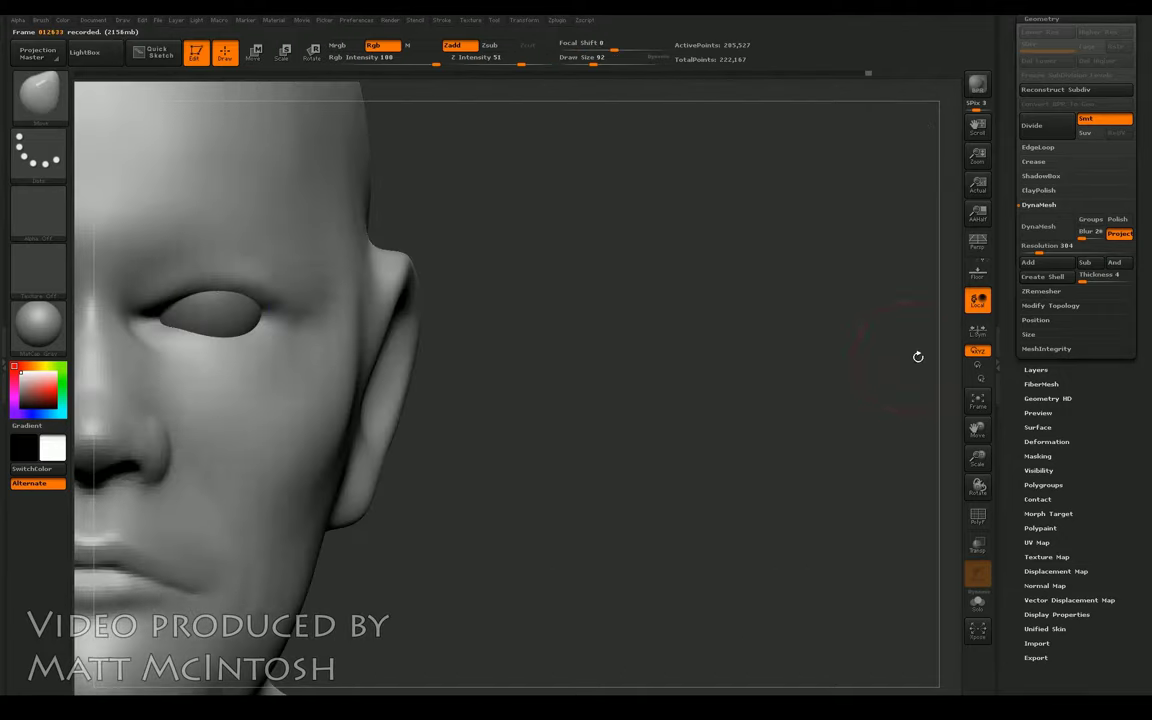
# Step: Adjust the ears and sides of the face from the front with the Move brush at draw size 200
pyautogui.click(978, 400)
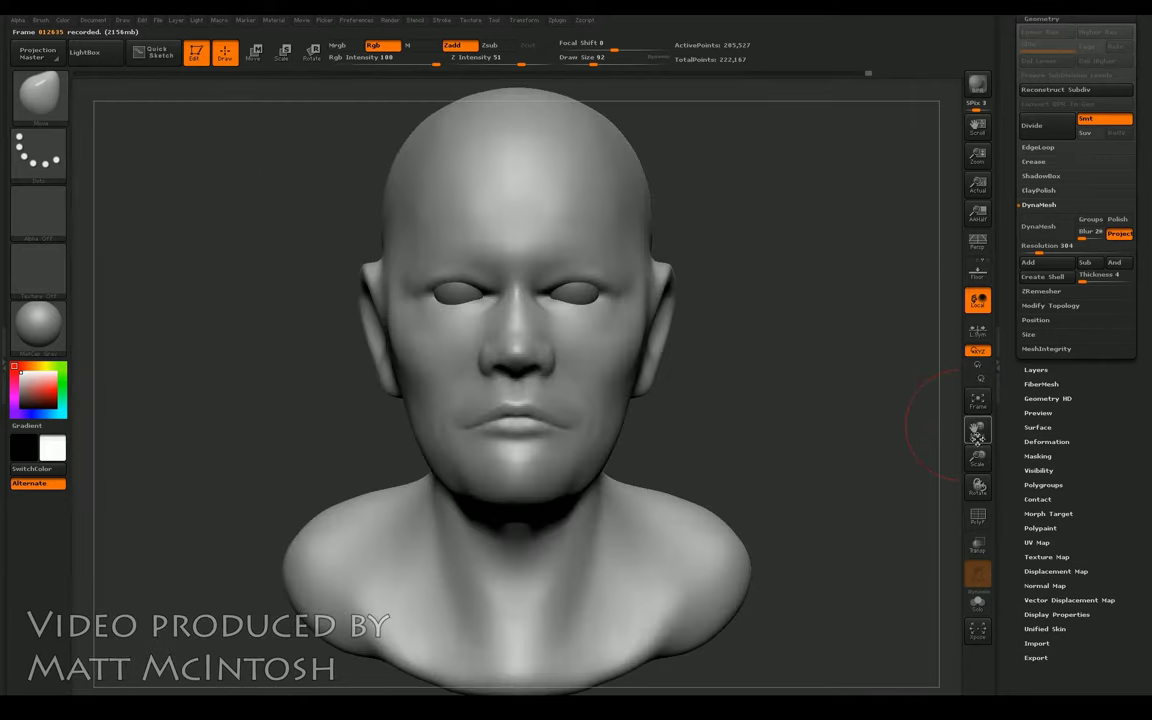
pyautogui.moveTo(978, 456); pyautogui.dragTo(975, 483)
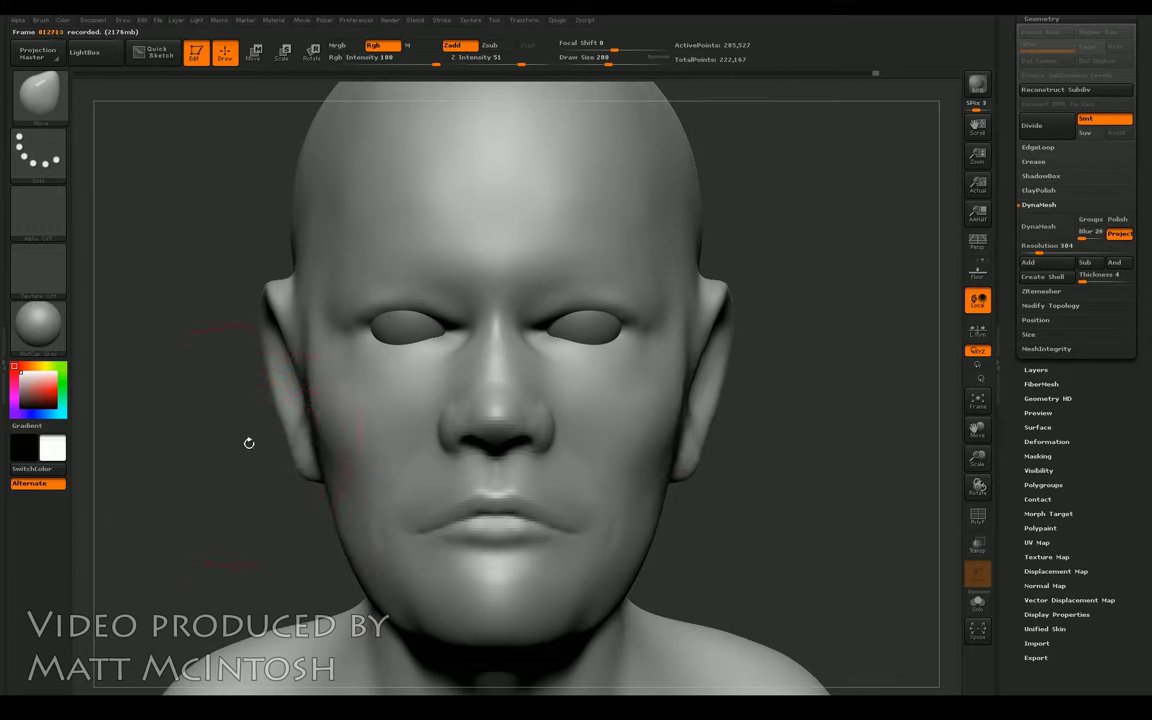
# Step: Rework the surface behind the ear and lobe with the Clay brush at draw size 80 and smooth it
pyautogui.press('[')
pyautogui.press('[')
pyautogui.press('[')
pyautogui.press('[')
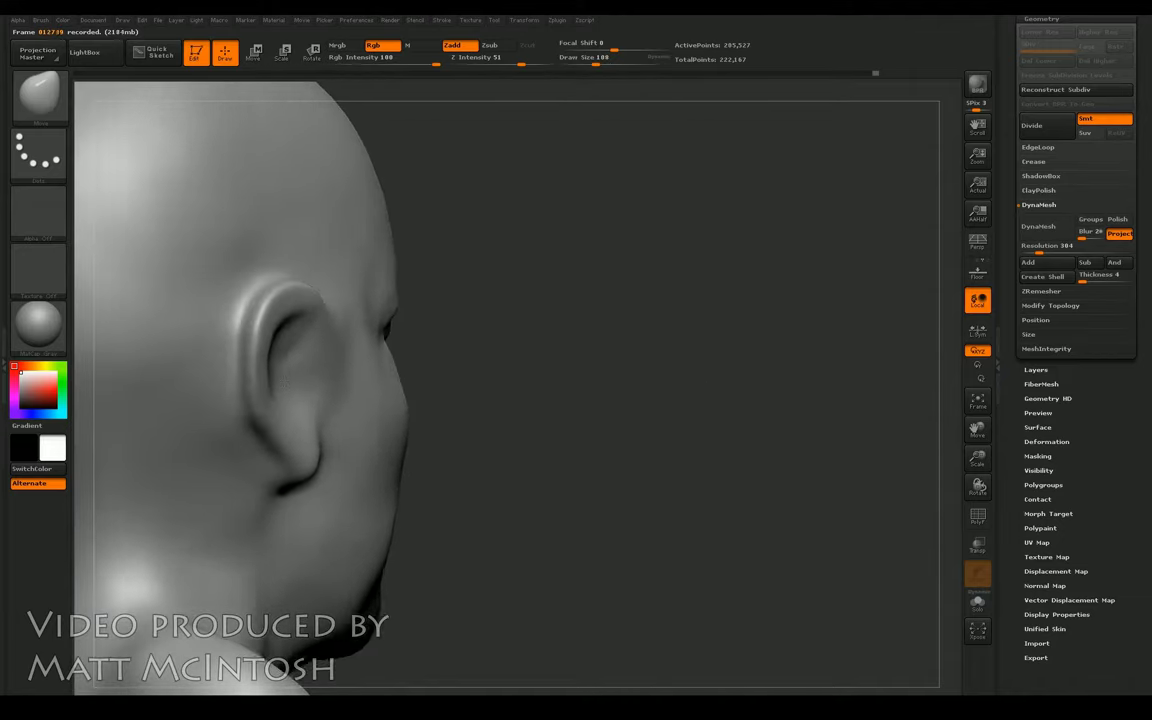
pyautogui.moveTo(420, 390); pyautogui.dragTo(275, 390)
pyautogui.moveTo(450, 447)
pyautogui.keyDown('alt'); pyautogui.mouseDown()
pyautogui.moveTo(550, 373)
pyautogui.moveTo(95, 100)
pyautogui.mouseUp(); pyautogui.keyUp('alt')
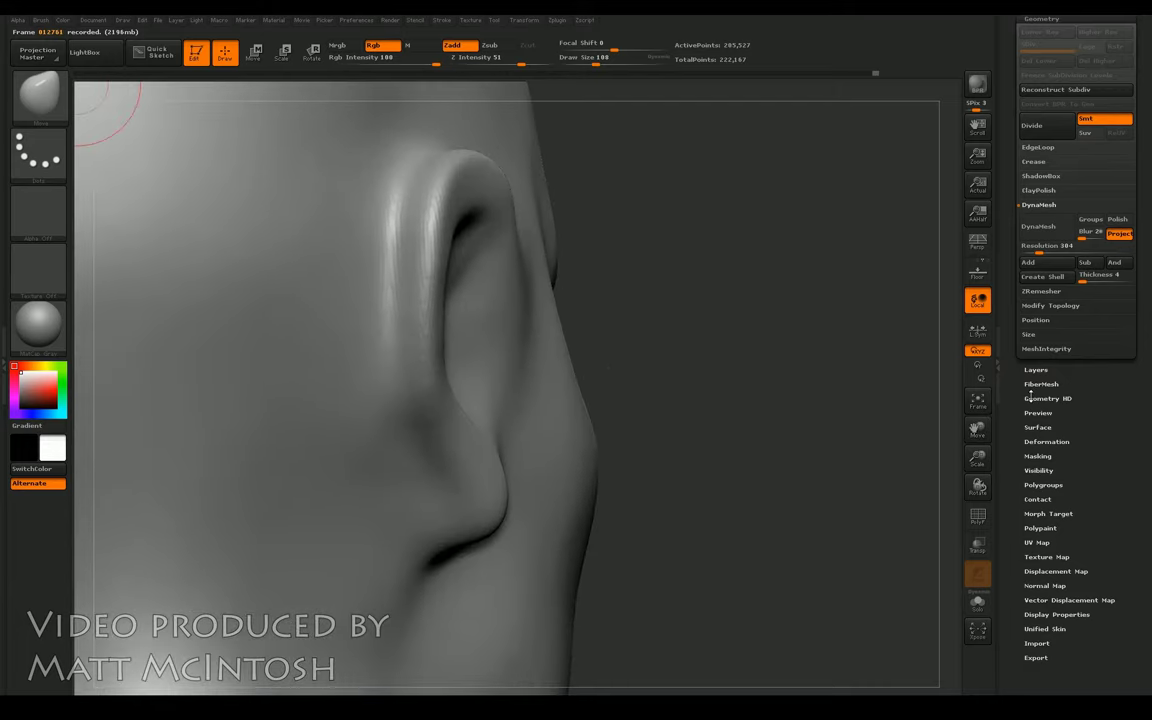
pyautogui.press('b')
pyautogui.press('c')
pyautogui.press('l')
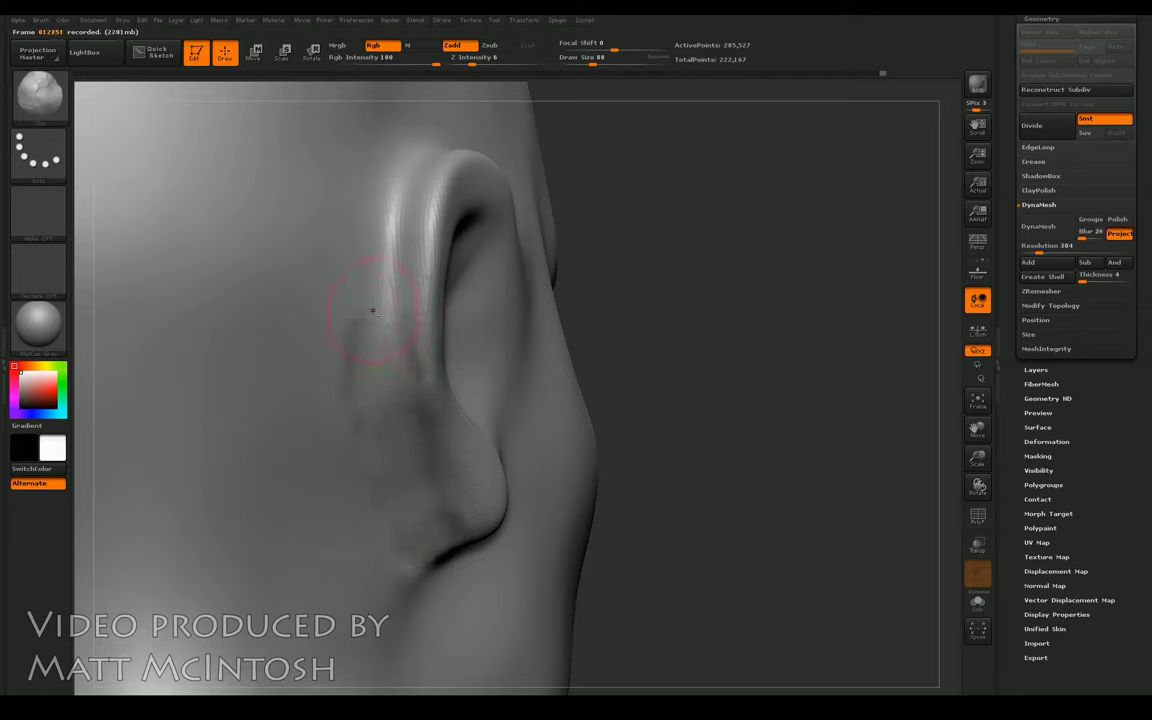
pyautogui.press('shift')
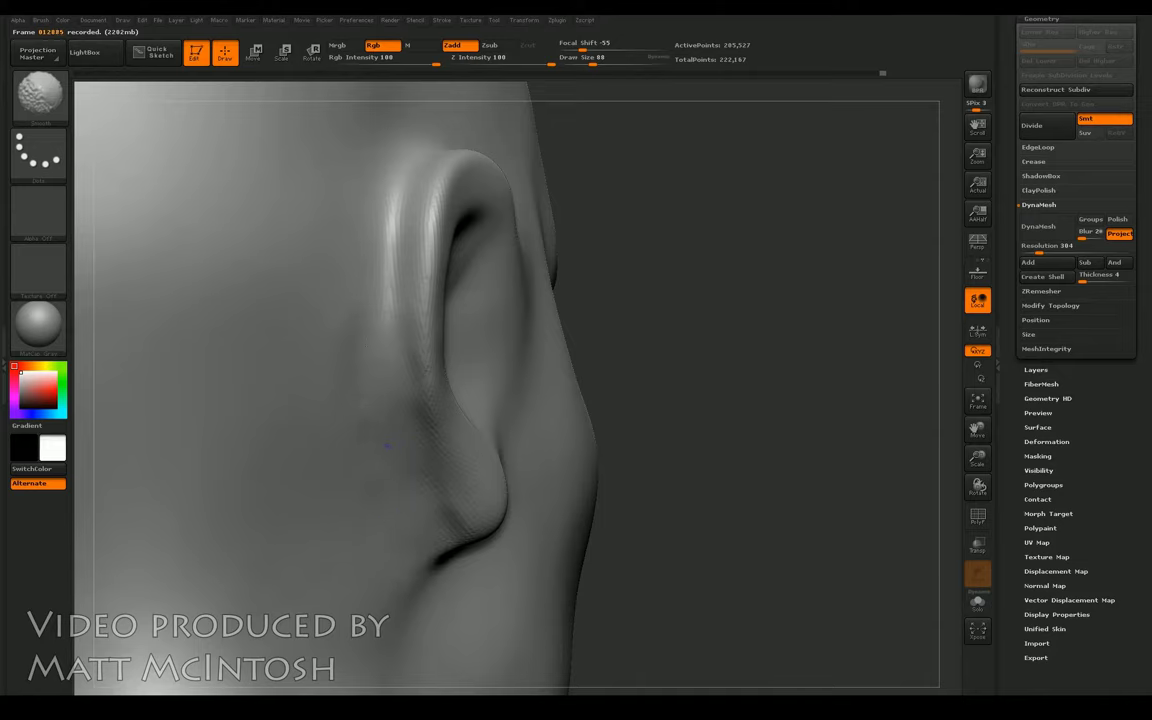
# Step: Deepen the crease behind the ear with the Clay and Move brushes at draw size 80 and smooth the adjoining skin
pyautogui.moveTo(585, 372); pyautogui.dragTo(717, 364)
pyautogui.moveTo(862, 405); pyautogui.dragTo(846, 393)
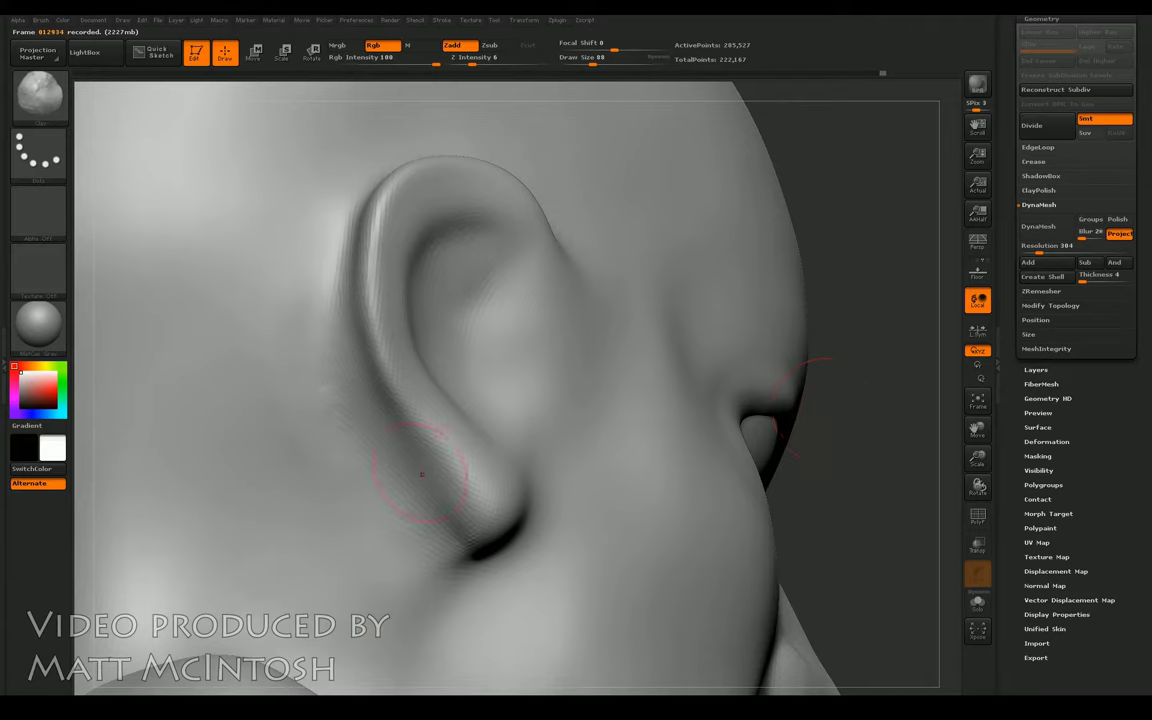
pyautogui.press('shift')
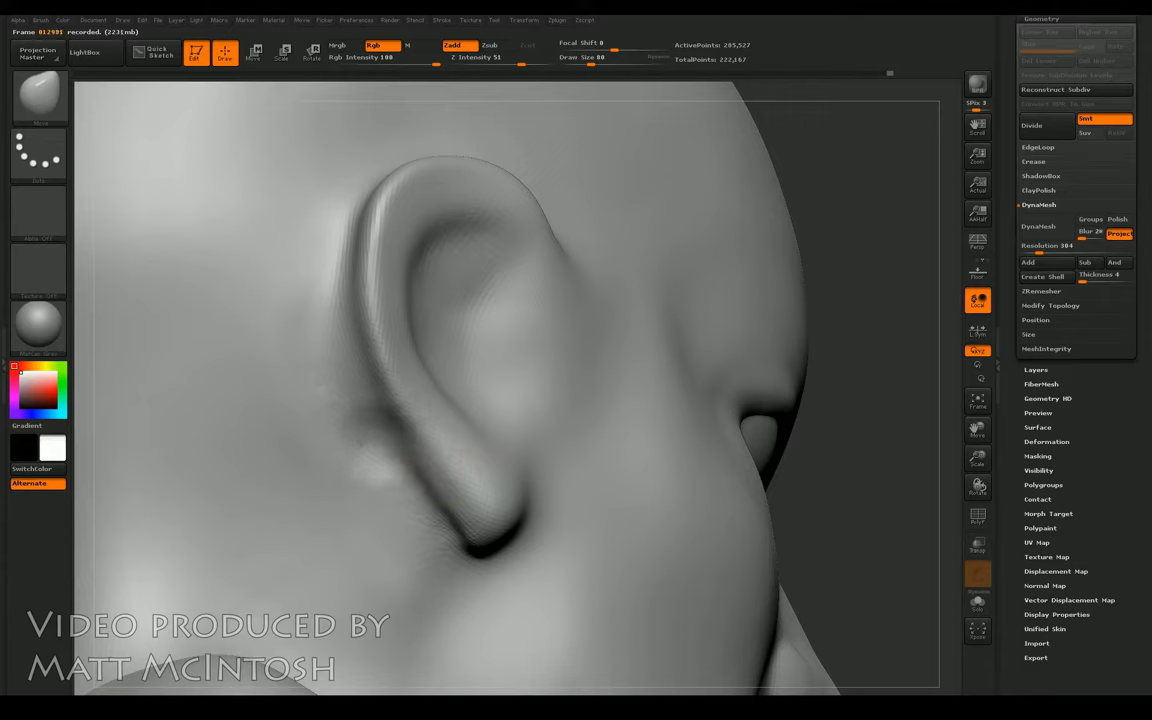
pyautogui.moveTo(367, 364)
pyautogui.mouseDown()
pyautogui.moveTo(335, 355)
pyautogui.moveTo(290, 262)
pyautogui.moveTo(331, 271)
pyautogui.mouseUp()
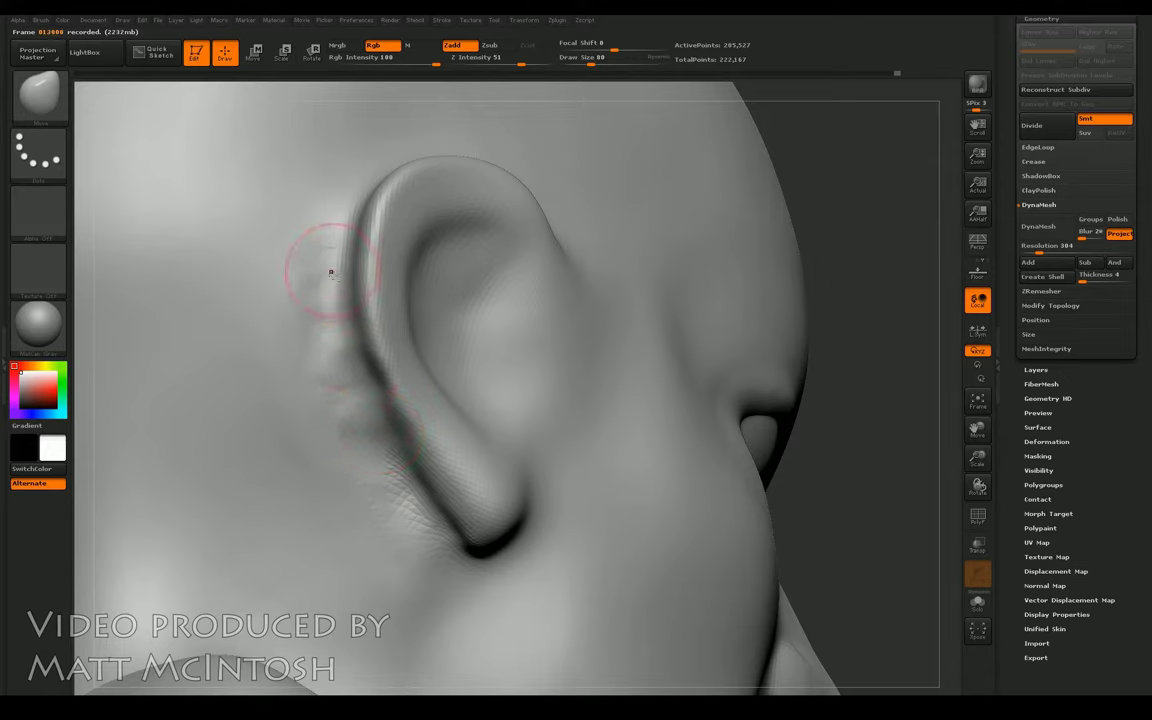
pyautogui.press('shift')
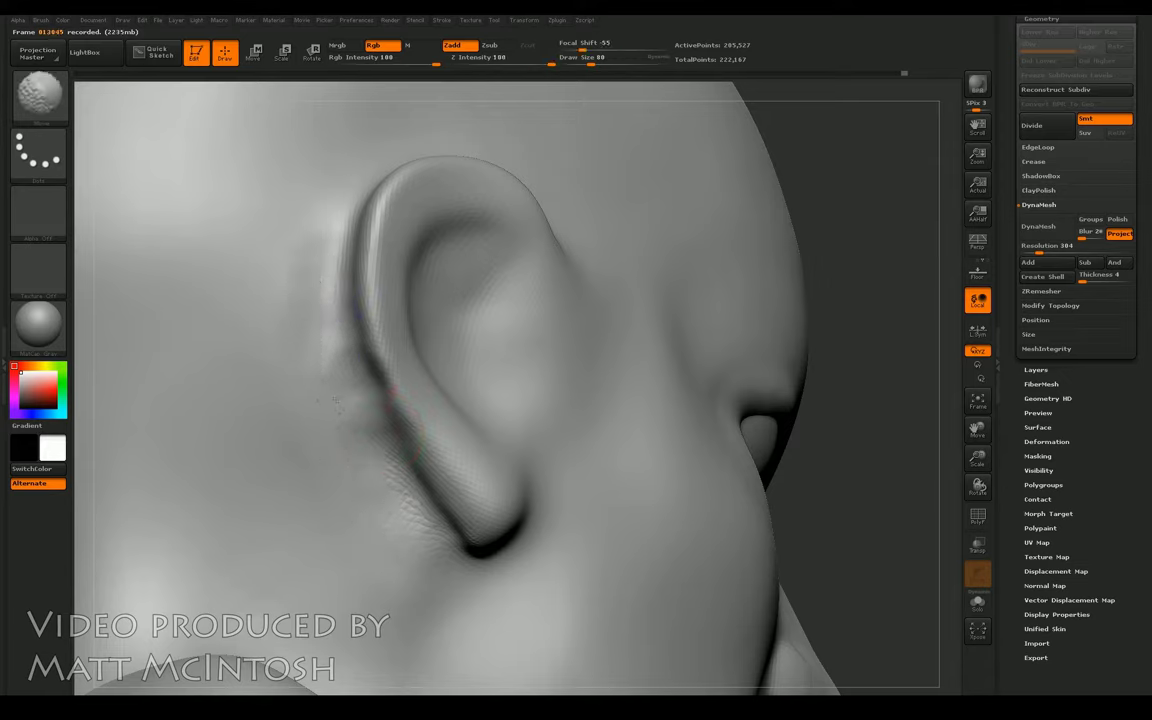
# Step: Even out the ear's lower rear edge with the Move brush, enlarging it from draw size 80 to 136, and smooth the skin behind it
pyautogui.moveTo(866, 327); pyautogui.dragTo(874, 358)
pyautogui.press('b')
pyautogui.press('m')
pyautogui.press('v')
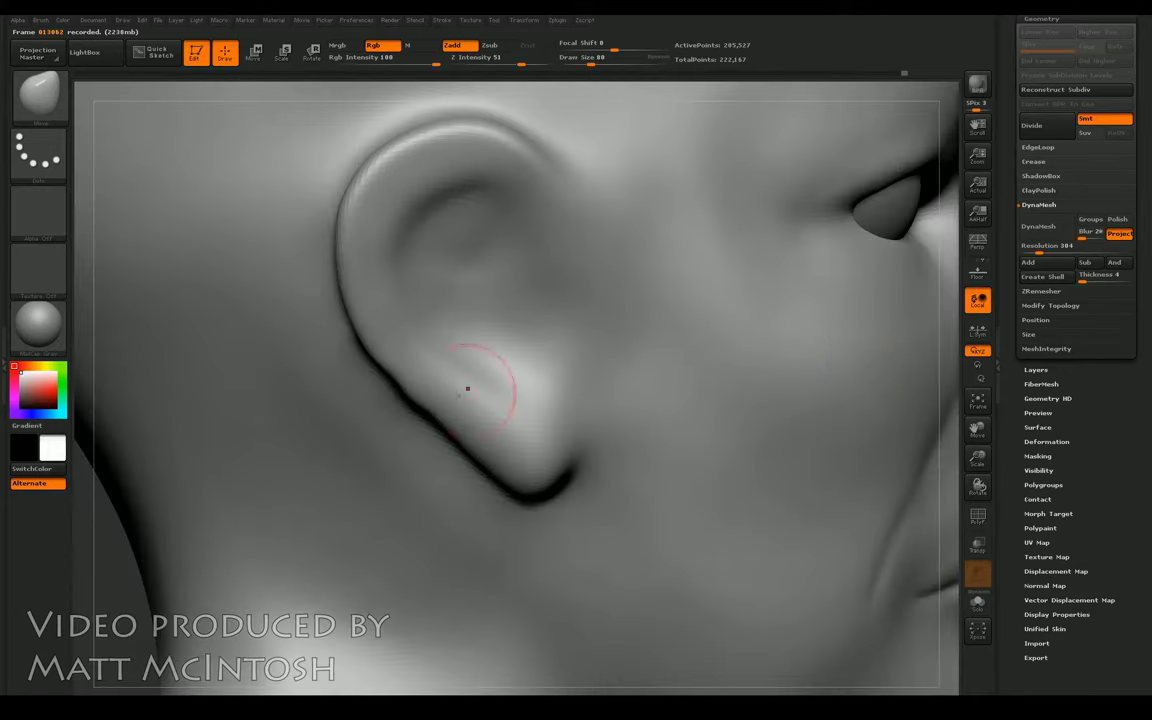
pyautogui.moveTo(441, 411); pyautogui.dragTo(447, 431)
pyautogui.moveTo(391, 380); pyautogui.dragTo(412, 408)
pyautogui.press(']')
pyautogui.press(']')
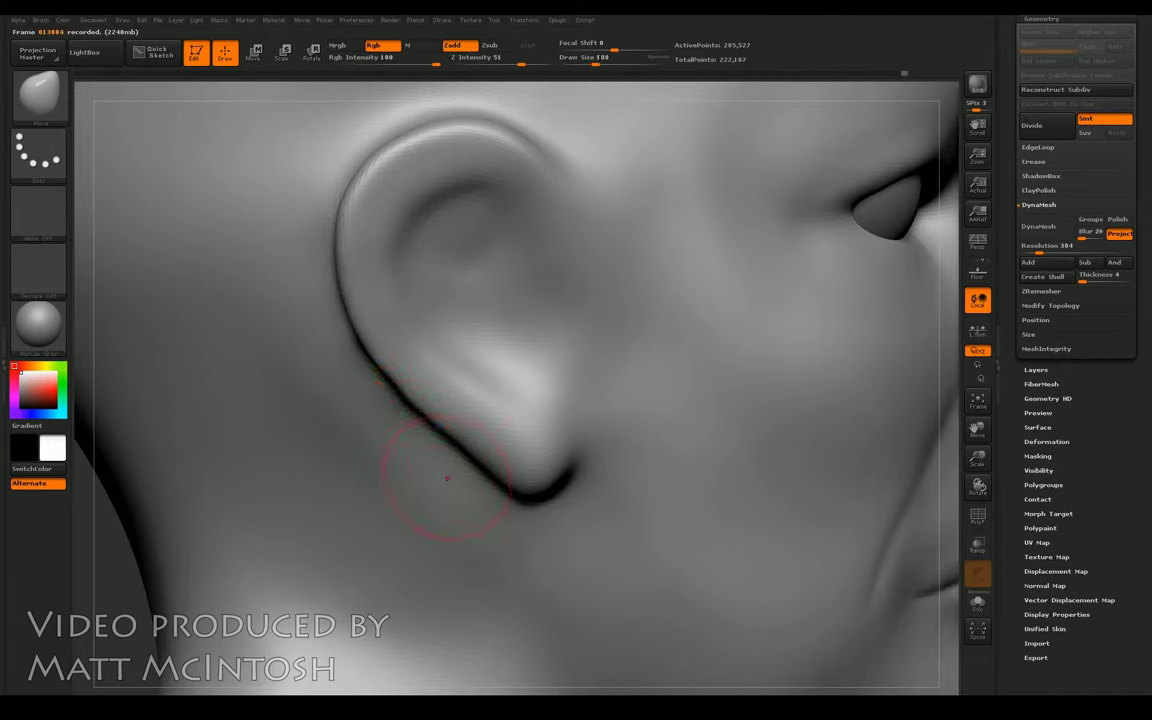
pyautogui.moveTo(394, 443); pyautogui.dragTo(413, 402)
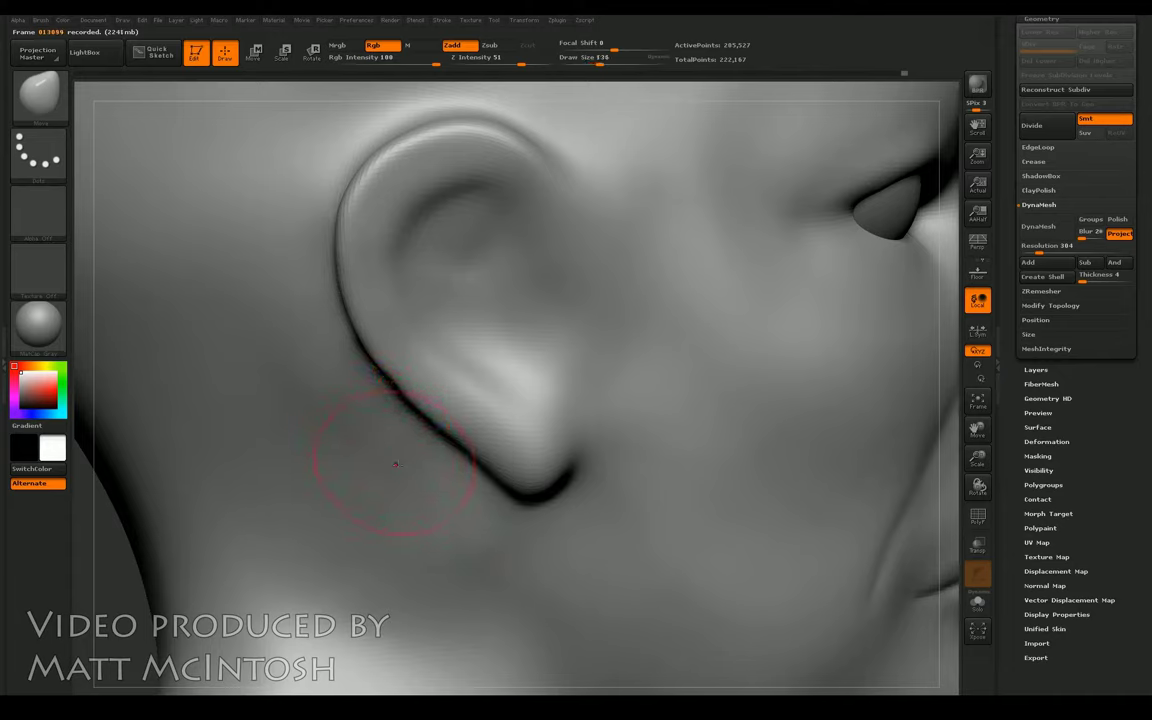
pyautogui.keyDown('shift'); pyautogui.moveTo(450, 540); pyautogui.dragTo(400, 430); pyautogui.keyUp('shift')
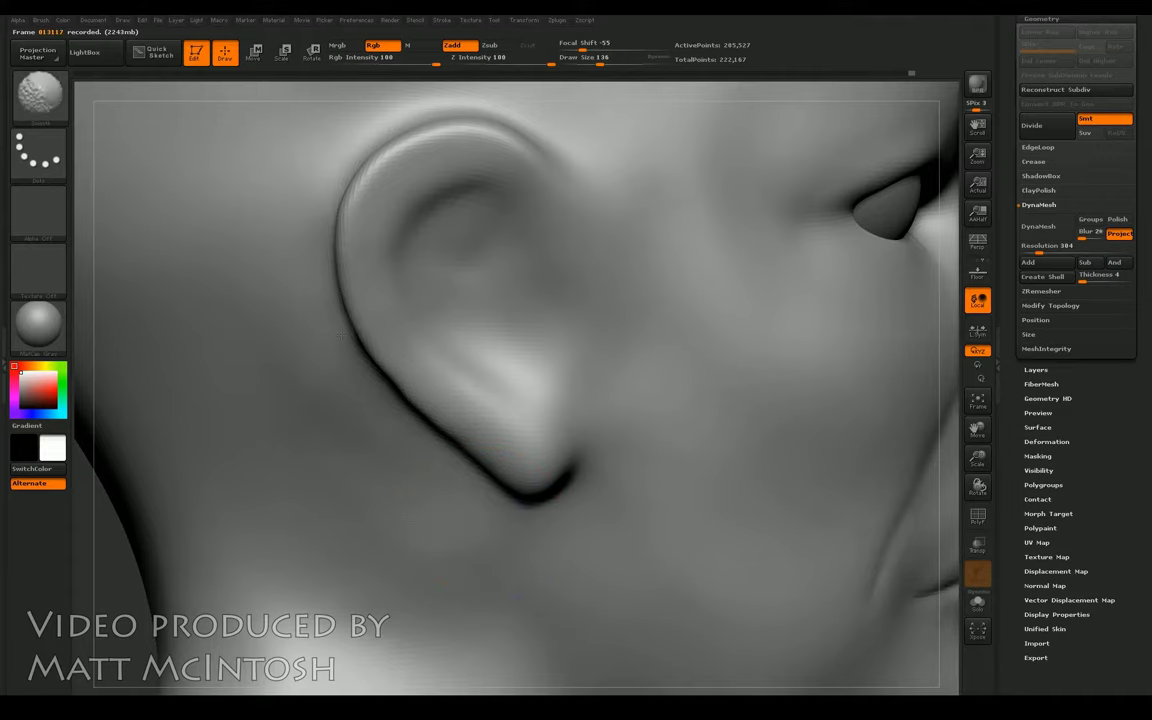
# Step: Sculpt the inner eye corners and the transition from nose to cheek with the Clay brush at draw sizes 60 to 80
pyautogui.press('f')
pyautogui.moveTo(880, 333); pyautogui.dragTo(800, 340)
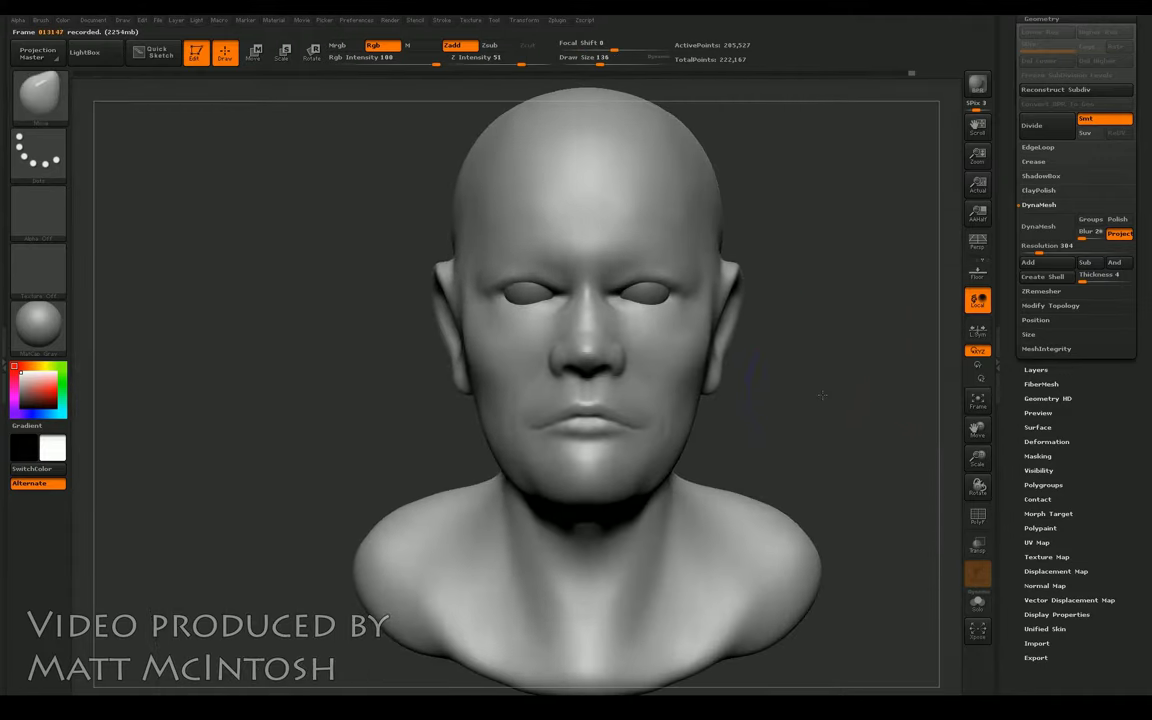
pyautogui.moveTo(978, 460); pyautogui.dragTo(913, 458)
pyautogui.moveTo(913, 311)
pyautogui.mouseDown()
pyautogui.moveTo(880, 325)
pyautogui.moveTo(903, 334)
pyautogui.mouseUp()
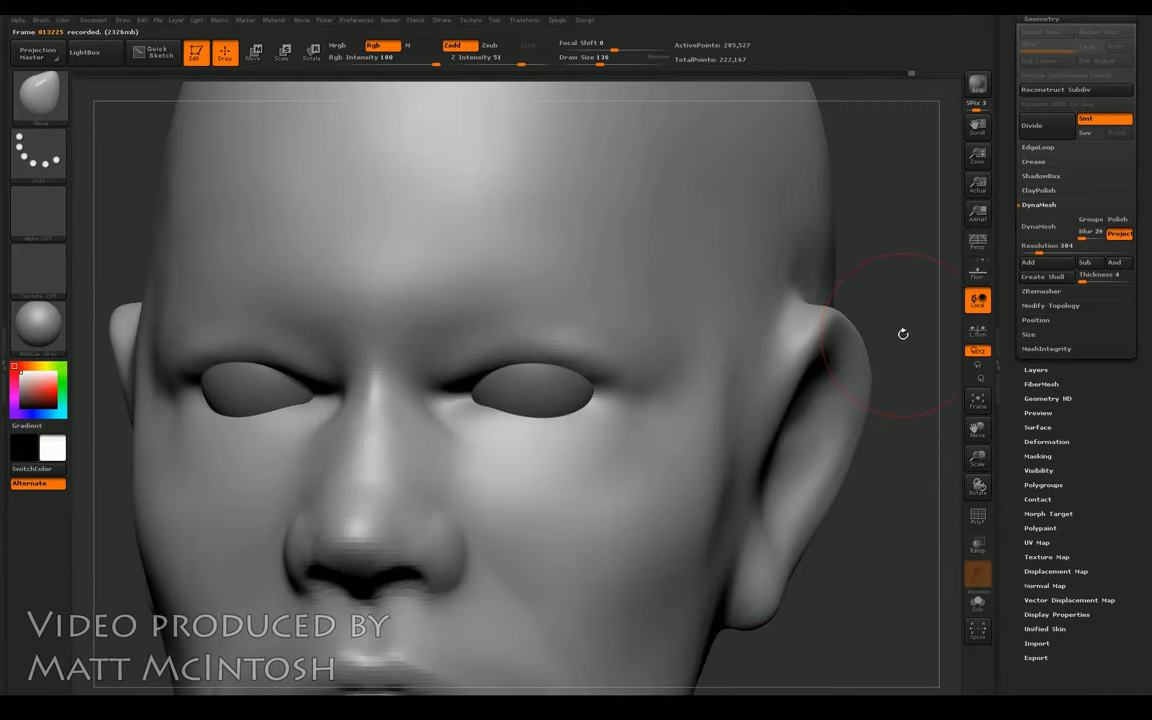
pyautogui.press('[')
pyautogui.press('[')
pyautogui.press('[')
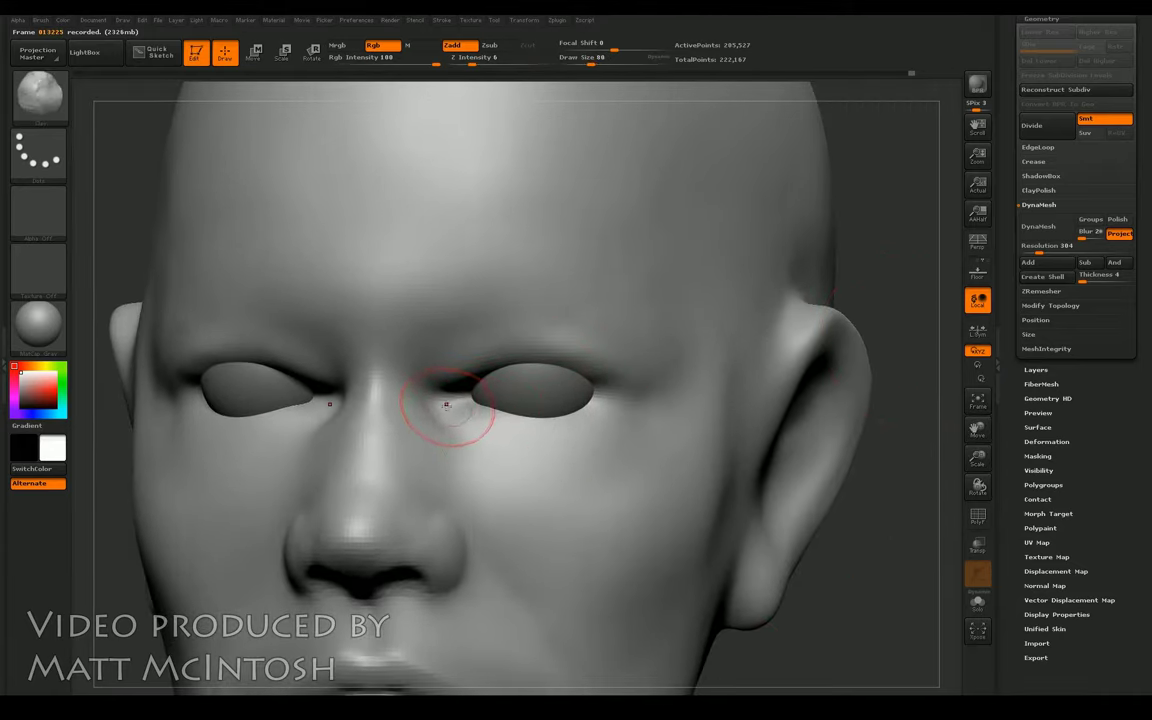
pyautogui.moveTo(435, 397)
pyautogui.mouseDown()
pyautogui.moveTo(467, 404)
pyautogui.moveTo(435, 395)
pyautogui.moveTo(469, 434)
pyautogui.moveTo(475, 423)
pyautogui.moveTo(436, 386)
pyautogui.mouseUp()
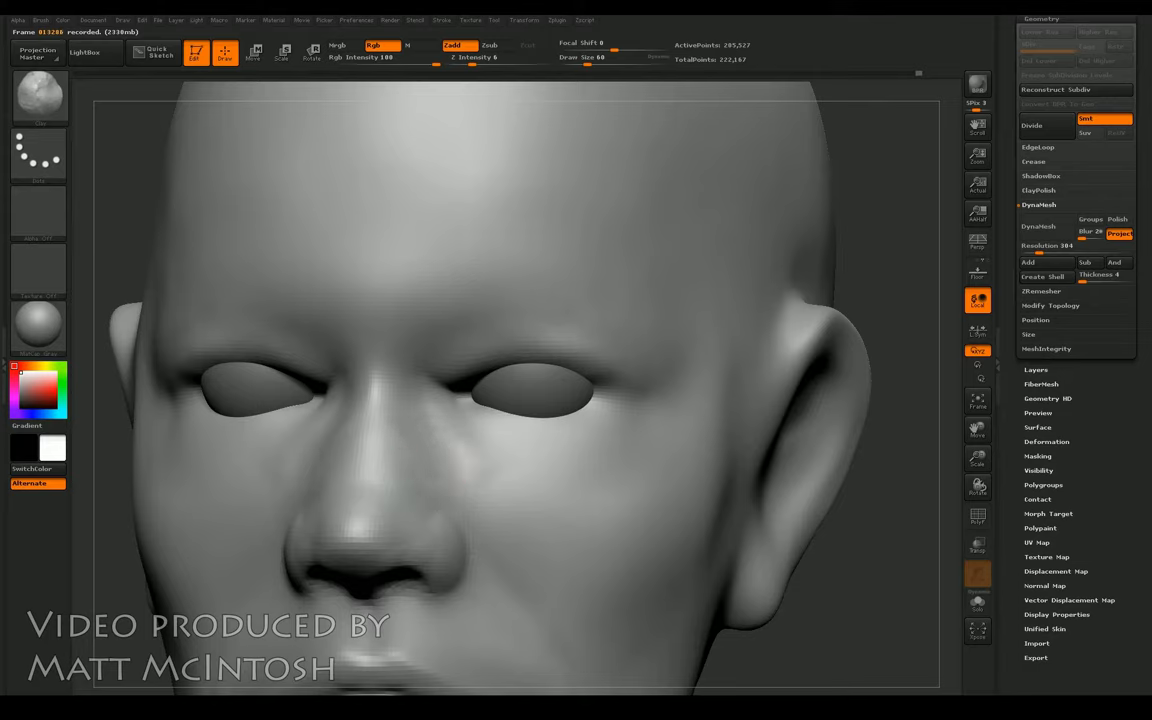
pyautogui.moveTo(445, 437); pyautogui.dragTo(455, 432)
pyautogui.moveTo(440, 444)
pyautogui.mouseDown()
pyautogui.moveTo(456, 434)
pyautogui.moveTo(494, 506)
pyautogui.mouseUp()
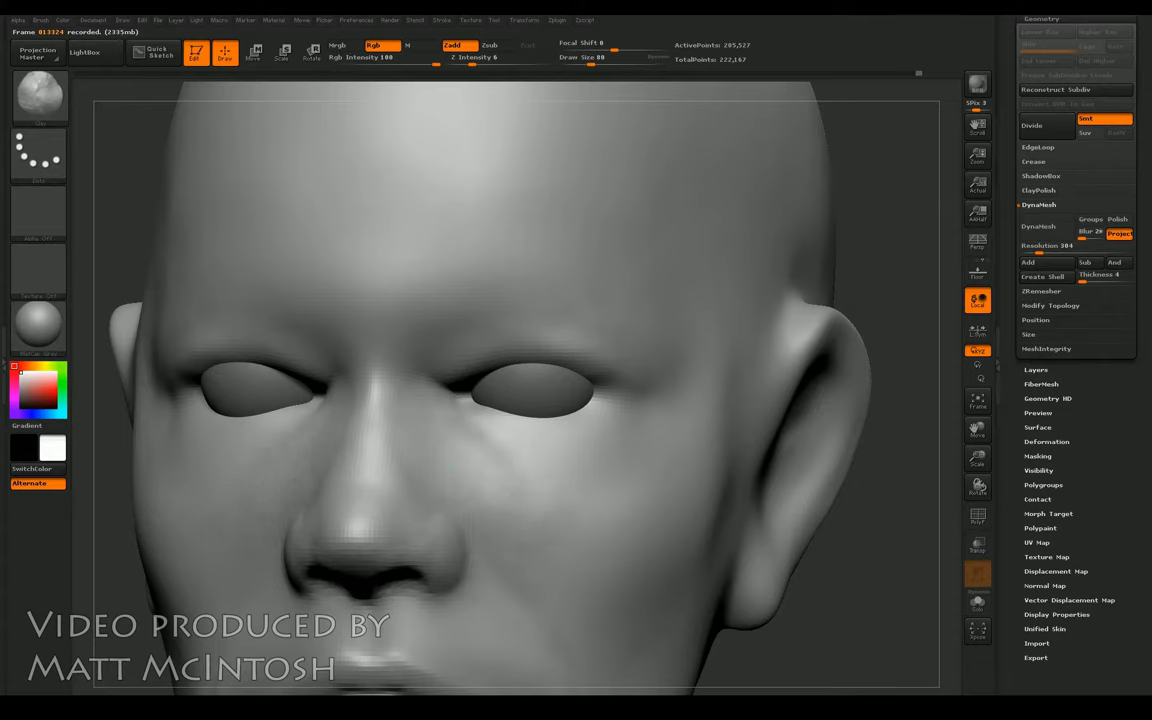
# Step: Blend the cheek below the eye with the Clay brush at draw size 104 and carve an under-eye crease with Dam_Standard at draw size 84
pyautogui.press(']')
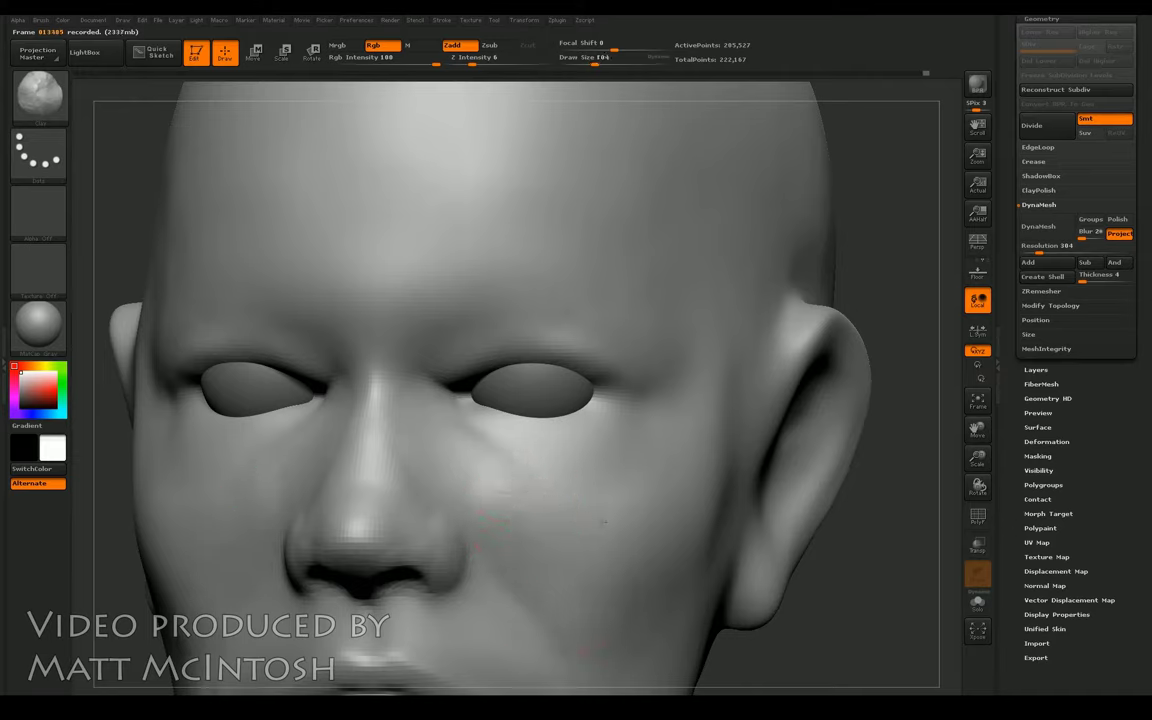
pyautogui.press('shift')
pyautogui.press('b')
pyautogui.press('d')
pyautogui.press('s')
pyautogui.moveTo(582, 440)
pyautogui.mouseDown()
pyautogui.moveTo(460, 424)
pyautogui.moveTo(629, 430)
pyautogui.moveTo(505, 451)
pyautogui.moveTo(480, 434)
pyautogui.moveTo(550, 465)
pyautogui.moveTo(596, 457)
pyautogui.moveTo(507, 456)
pyautogui.moveTo(573, 460)
pyautogui.moveTo(519, 454)
pyautogui.mouseUp()
pyautogui.press('b')
pyautogui.press('c')
pyautogui.press('b')
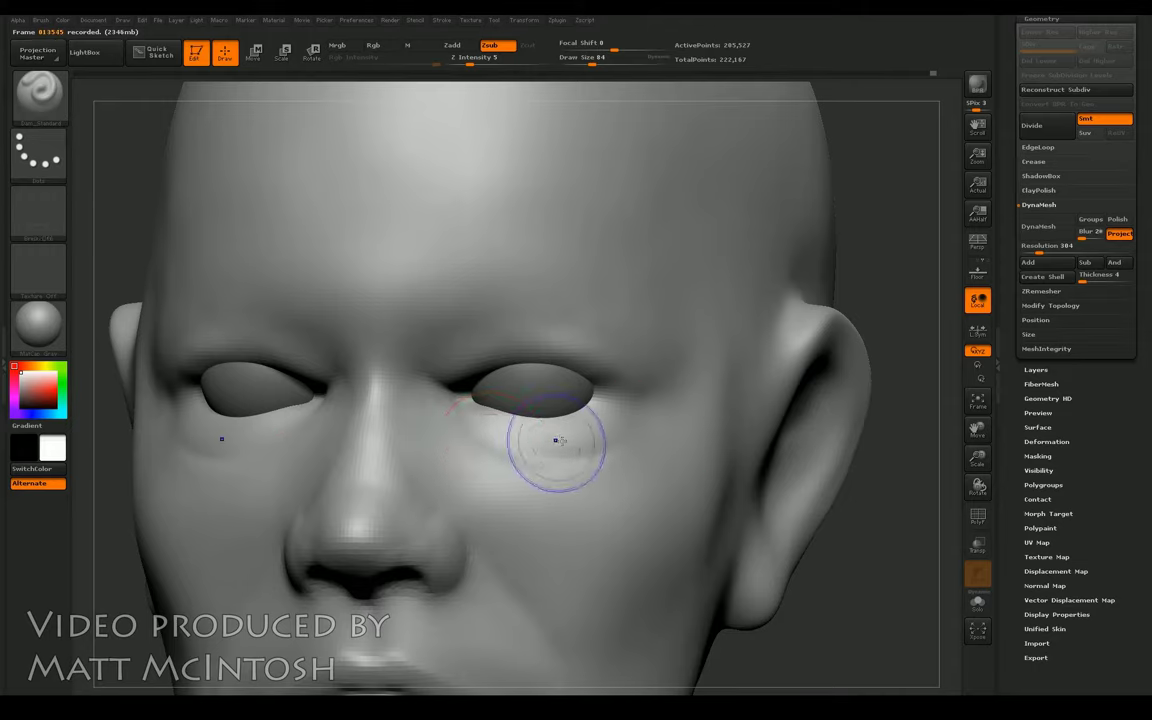
pyautogui.press('b')
pyautogui.press('d')
pyautogui.press('s')
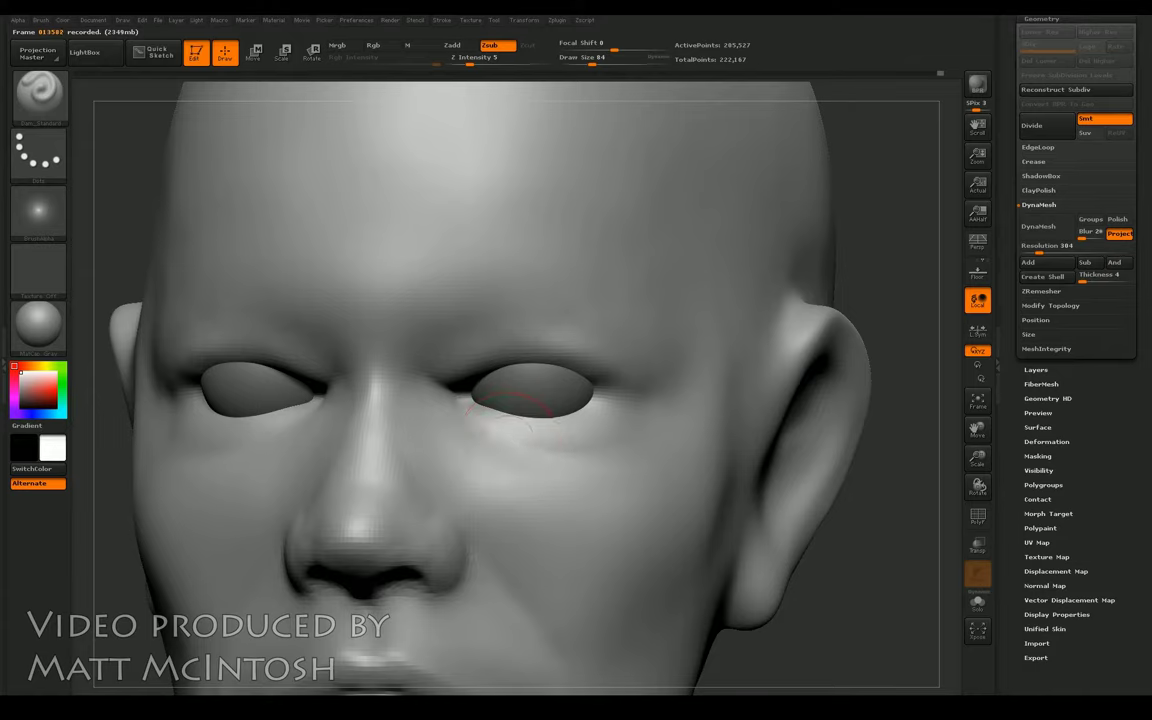
# Step: Refine the lower eyelid and outer eye corner, finishing with the Move brush at draw size 64
pyautogui.press('b')
pyautogui.press('h')
pyautogui.press('p')
pyautogui.press('b')
pyautogui.press('s')
pyautogui.press('t')
pyautogui.press('[')
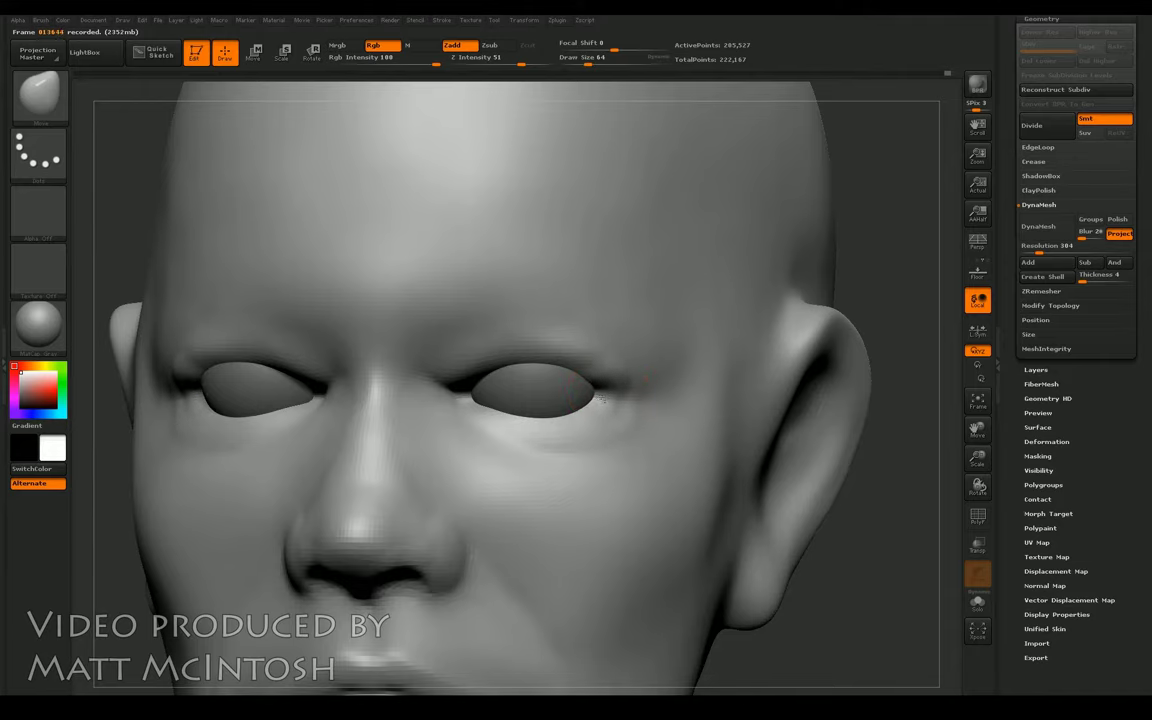
# Step: Subdivide the mesh to level 2 and sculpt the outer eye corner with the Clay brush at draw size 56, smoothing it
pyautogui.keyDown('alt'); pyautogui.moveTo(941, 440); pyautogui.dragTo(852, 403); pyautogui.keyUp('alt')
pyautogui.hotkey('ctrl', 'd')
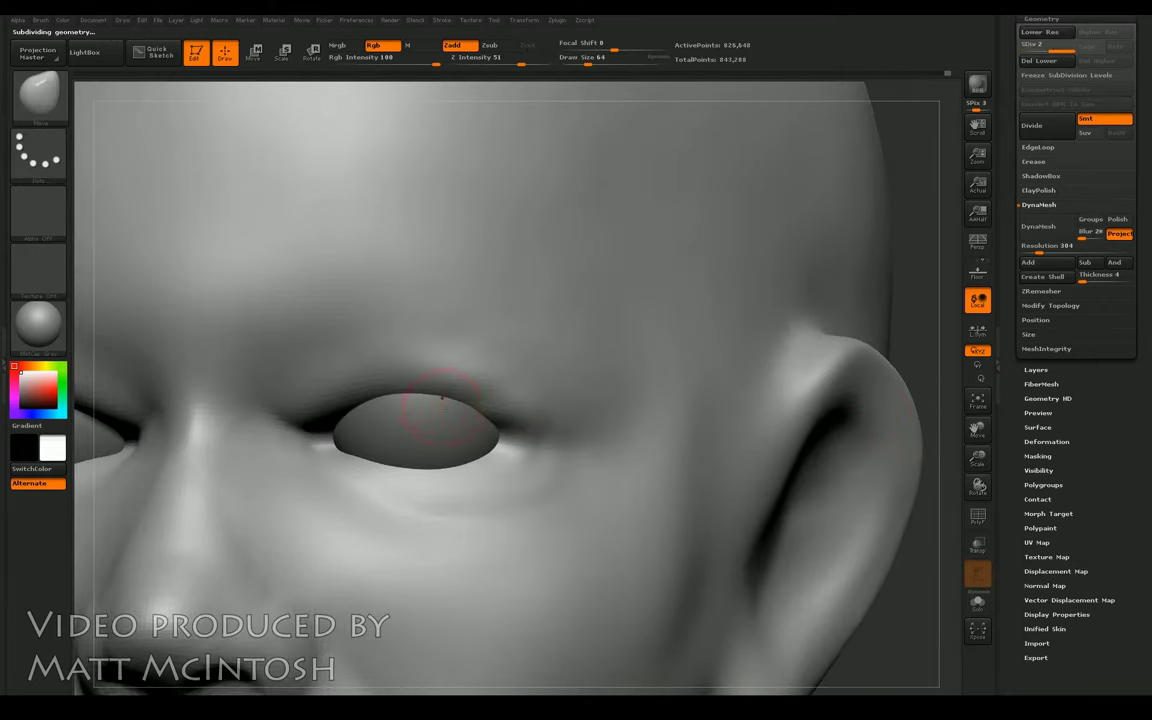
pyautogui.press('[')
pyautogui.press('[')
pyautogui.press('shift')
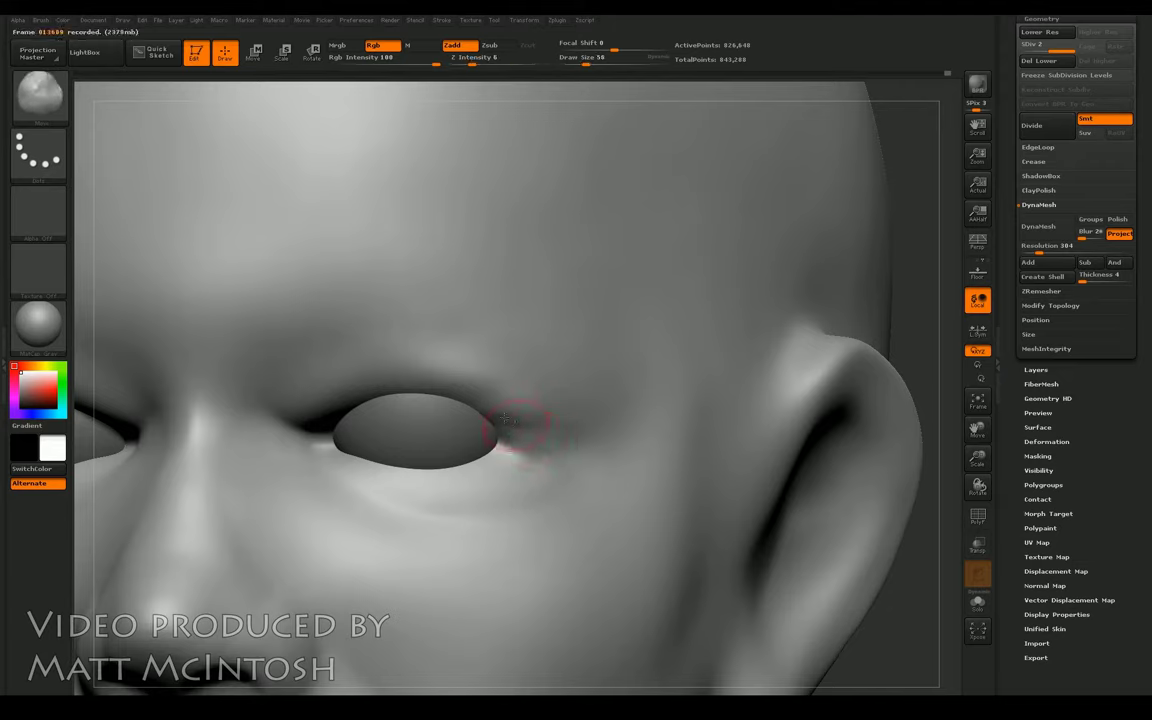
pyautogui.keyDown('shift'); pyautogui.moveTo(505, 442); pyautogui.dragTo(512, 452); pyautogui.keyUp('shift')
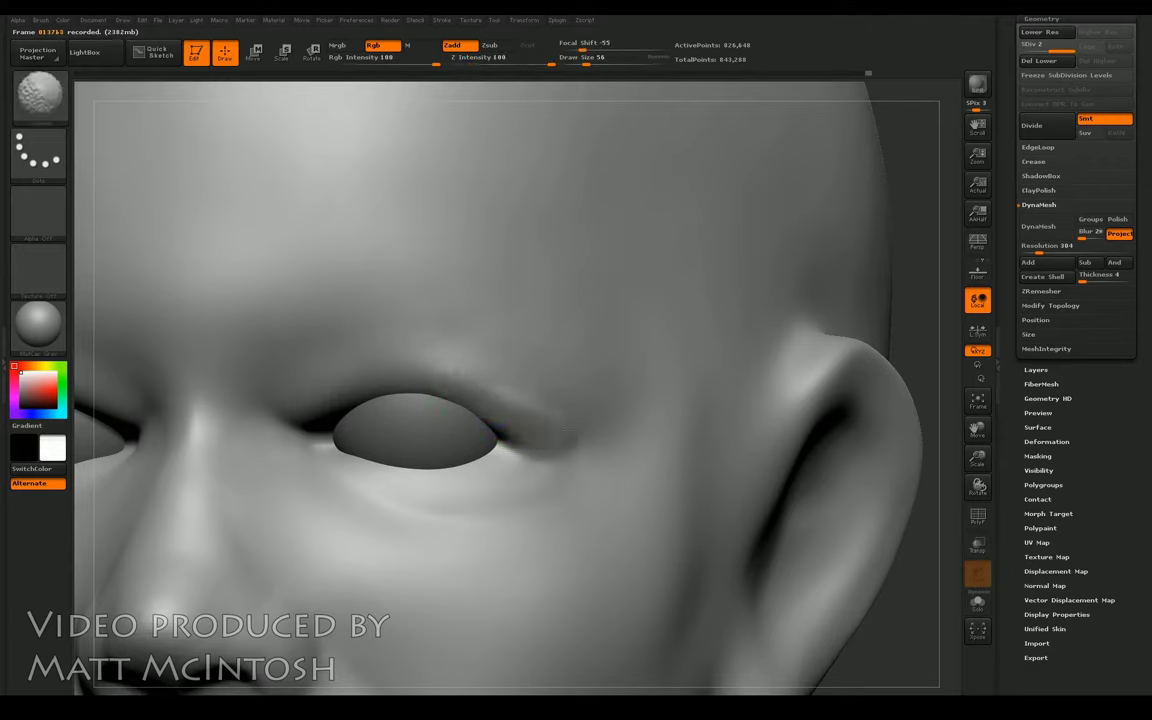
pyautogui.press('shift')
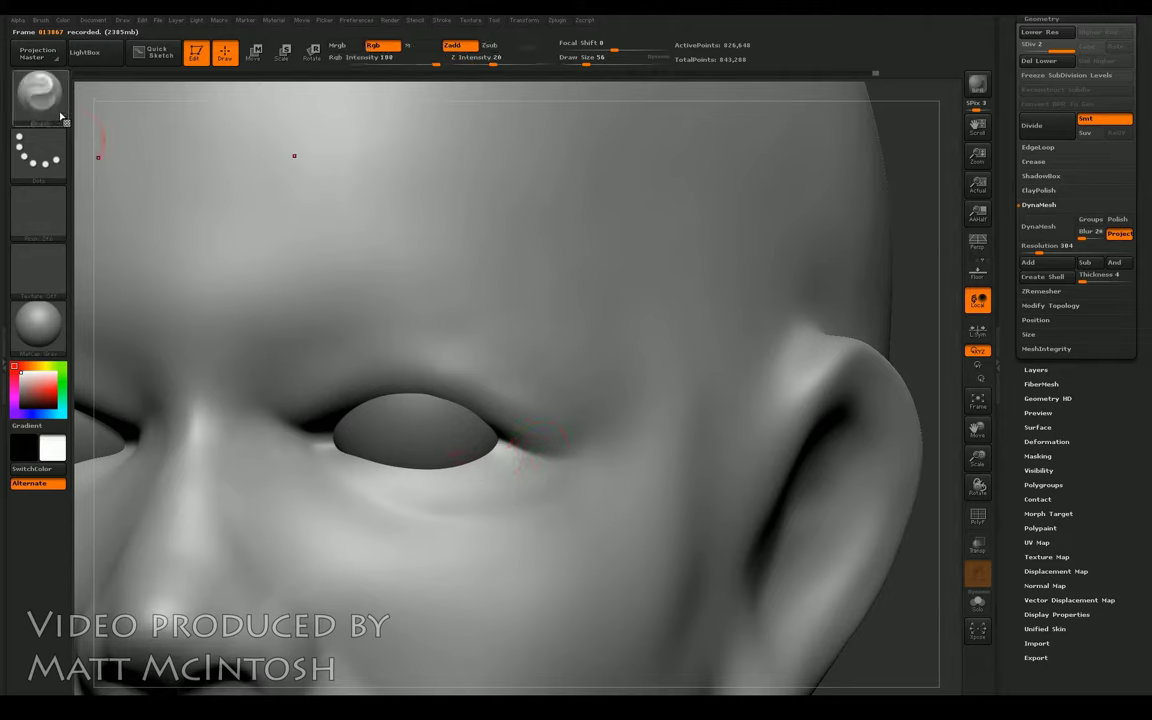
# Step: Sharpen the upper eyelid's edge and outer corner with the Pinch brush at draw size 40 and smooth the skin above
pyautogui.press('[')
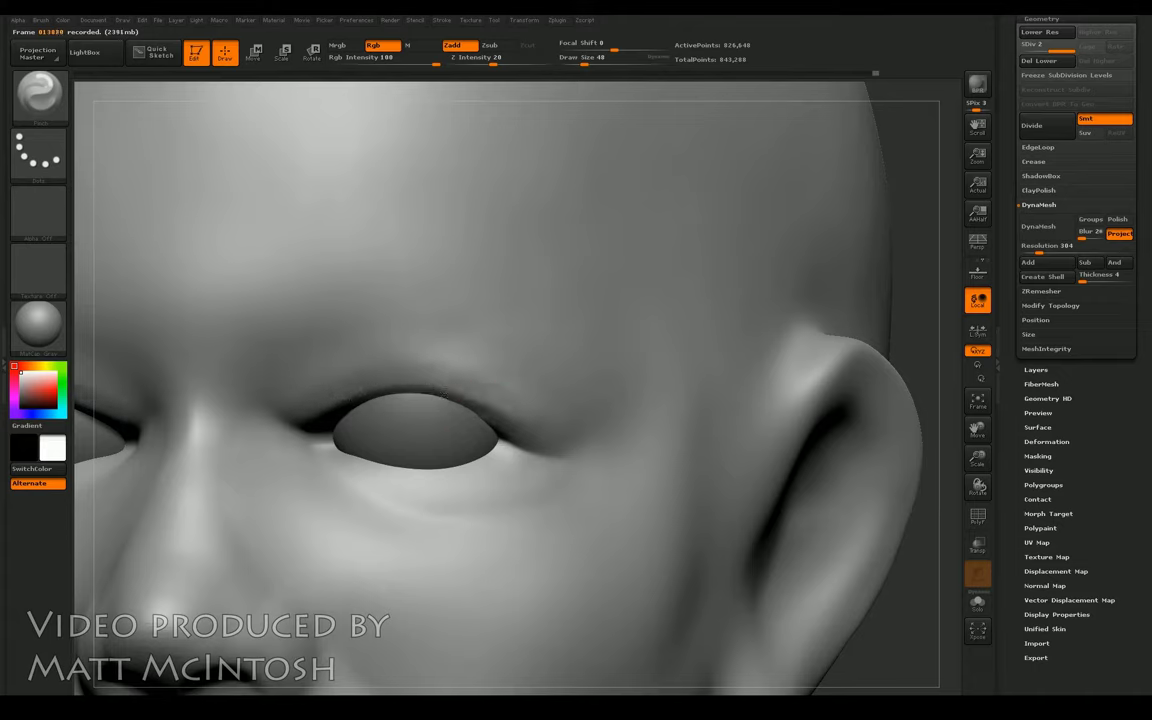
pyautogui.press('b')
pyautogui.press('c')
pyautogui.press('b')
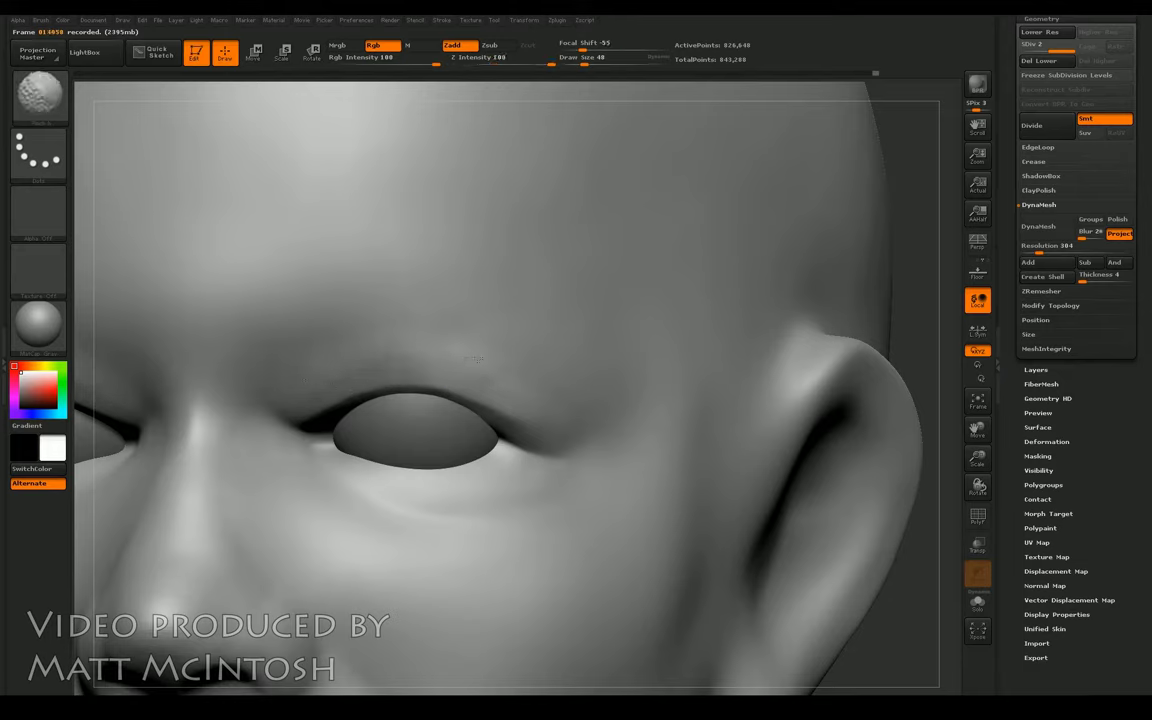
pyautogui.press('b')
pyautogui.press('s')
pyautogui.press('t')
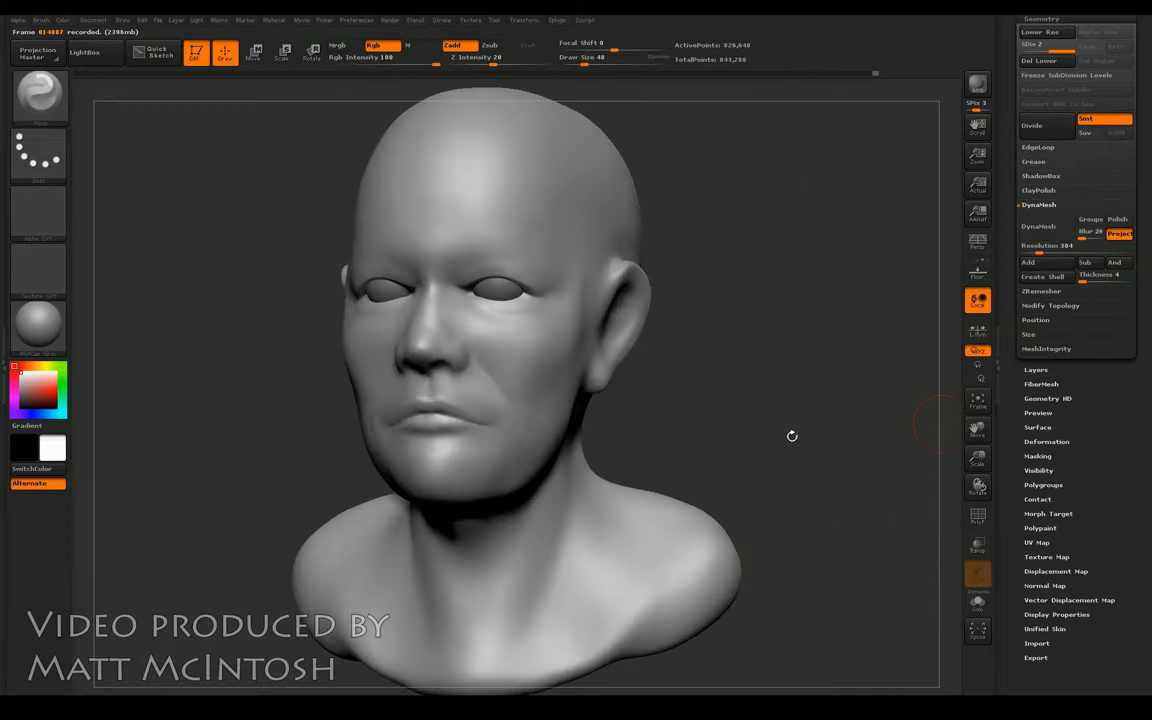
# Step: Pinch the line between the lips at draw size 40 with the polyframe temporarily displayed, and smooth the strokes
pyautogui.moveTo(790, 425)
pyautogui.mouseDown()
pyautogui.moveTo(860, 405)
pyautogui.moveTo(781, 393)
pyautogui.moveTo(880, 410)
pyautogui.moveTo(872, 505)
pyautogui.mouseUp()
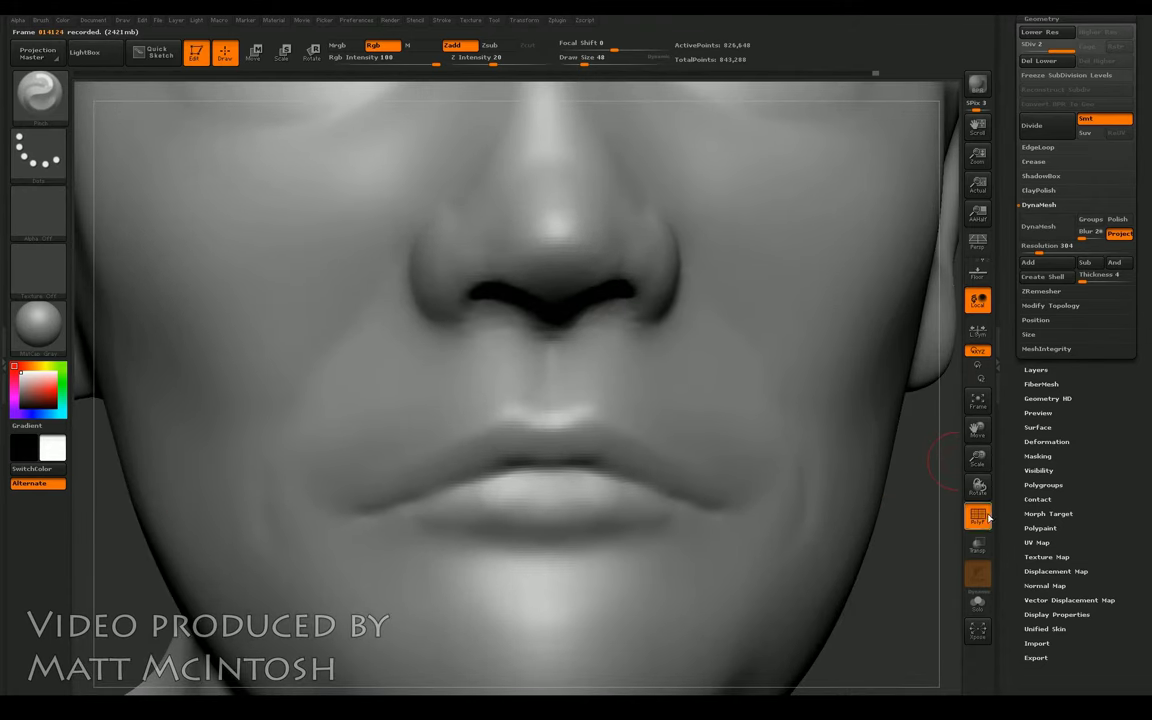
pyautogui.hotkey('shift', 'f')
pyautogui.moveTo(357, 496); pyautogui.dragTo(540, 452)
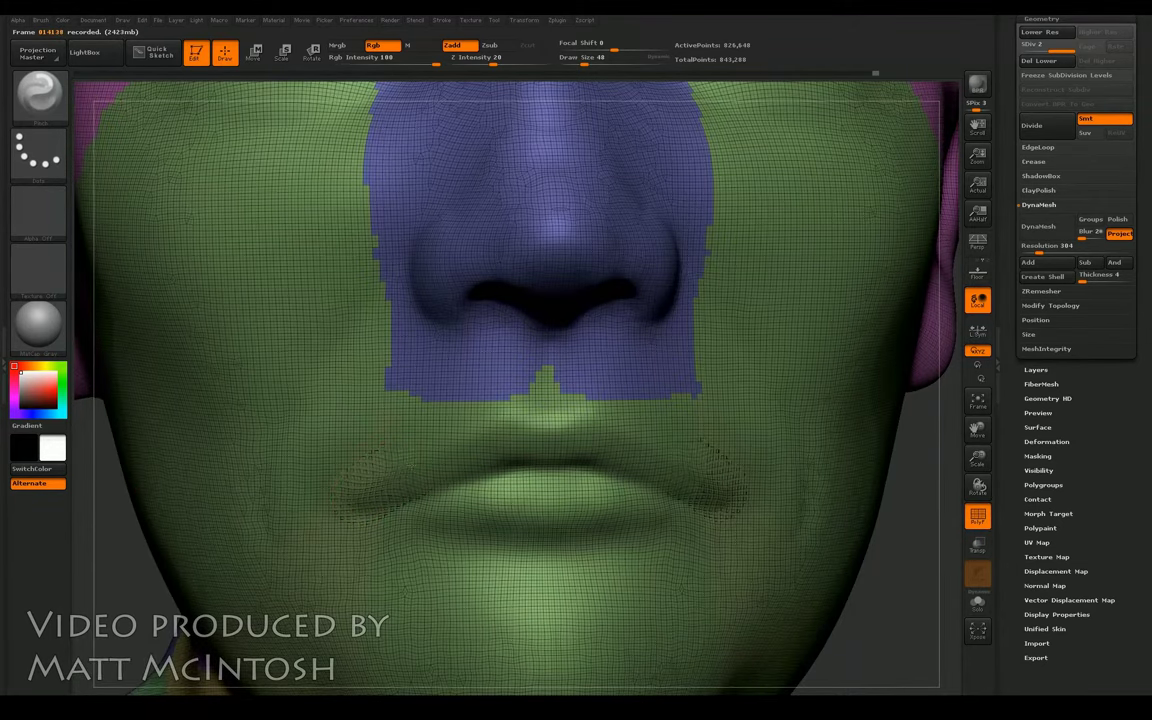
pyautogui.moveTo(357, 460); pyautogui.dragTo(646, 383)
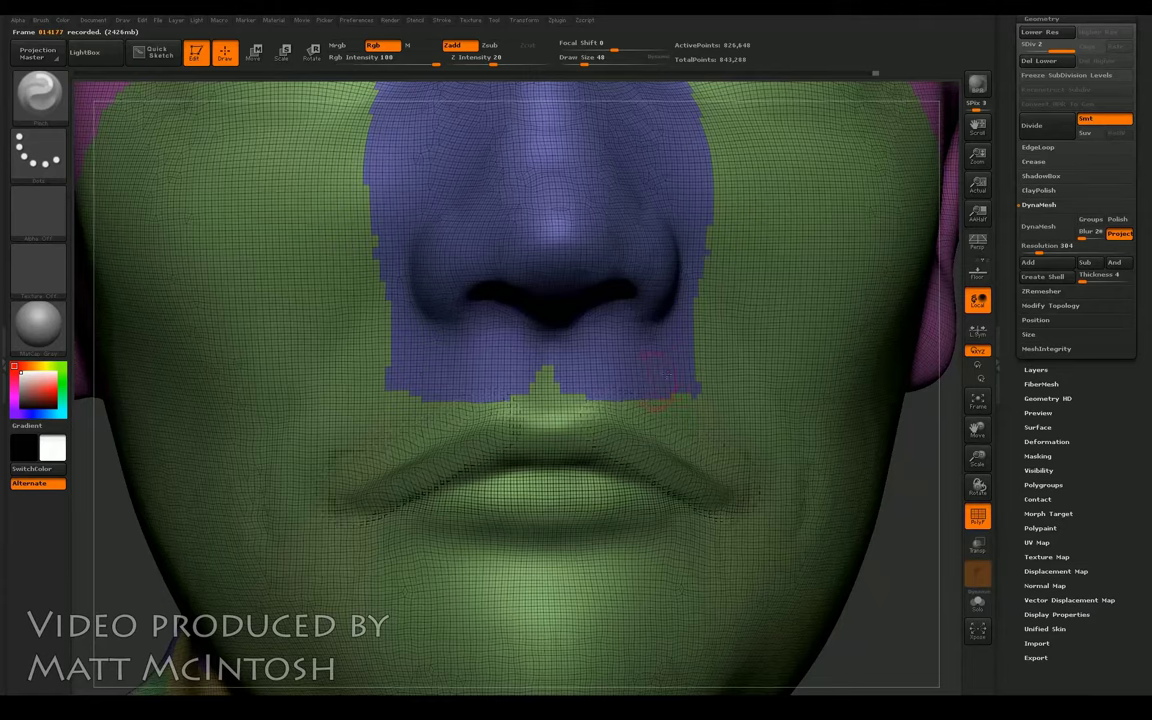
pyautogui.keyDown('shift'); pyautogui.moveTo(460, 495); pyautogui.dragTo(663, 470); pyautogui.keyUp('shift')
pyautogui.click(975, 516)
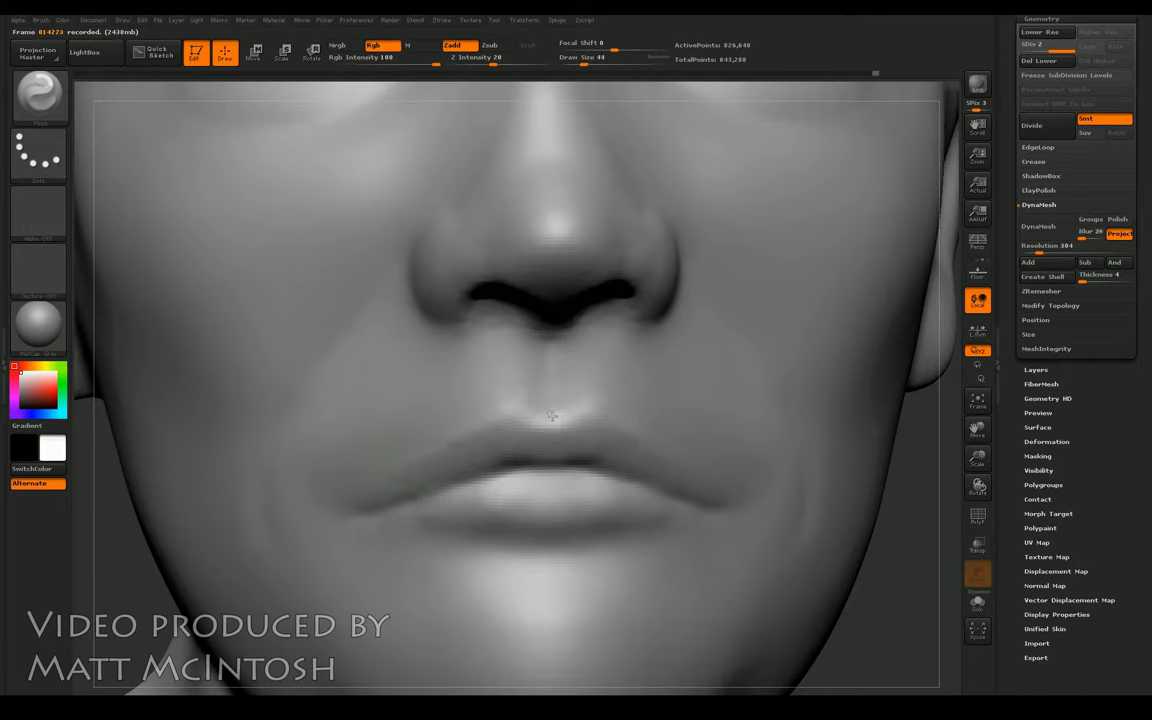
# Step: Tighten the centre of the upper lip's border with the Pinch brush at draw size 44 and smooth it
pyautogui.press('b')
pyautogui.press('c')
pyautogui.press('b')
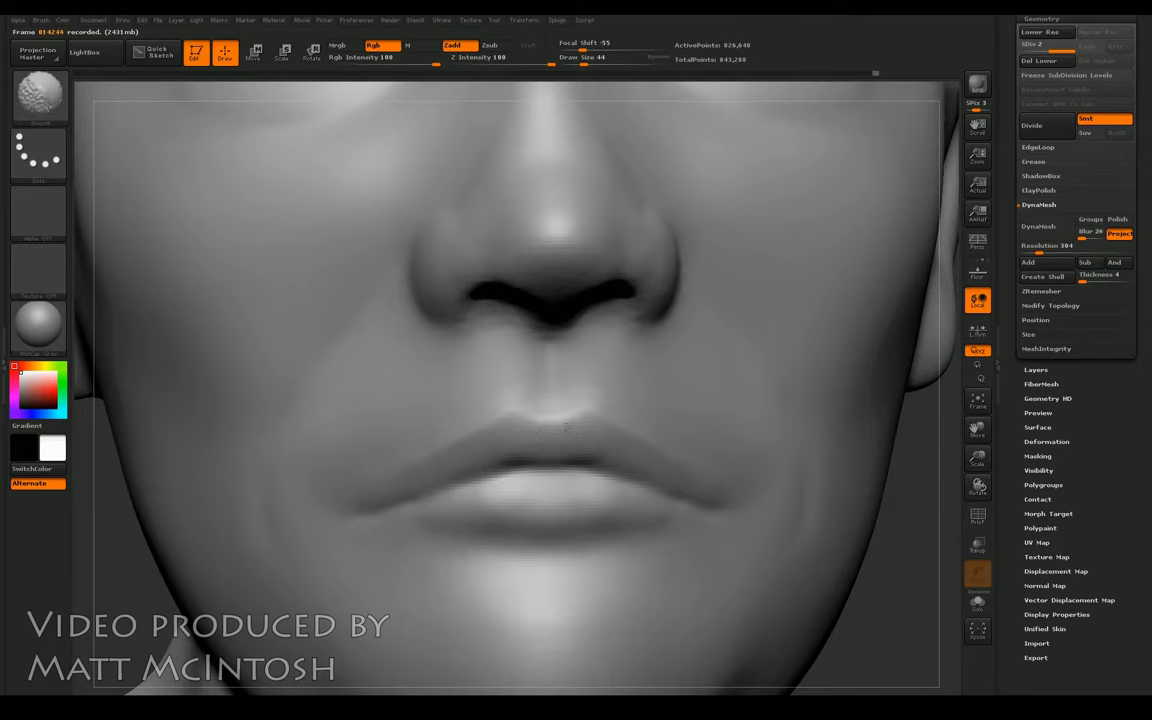
pyautogui.press('b')
pyautogui.press('s')
pyautogui.press('t')
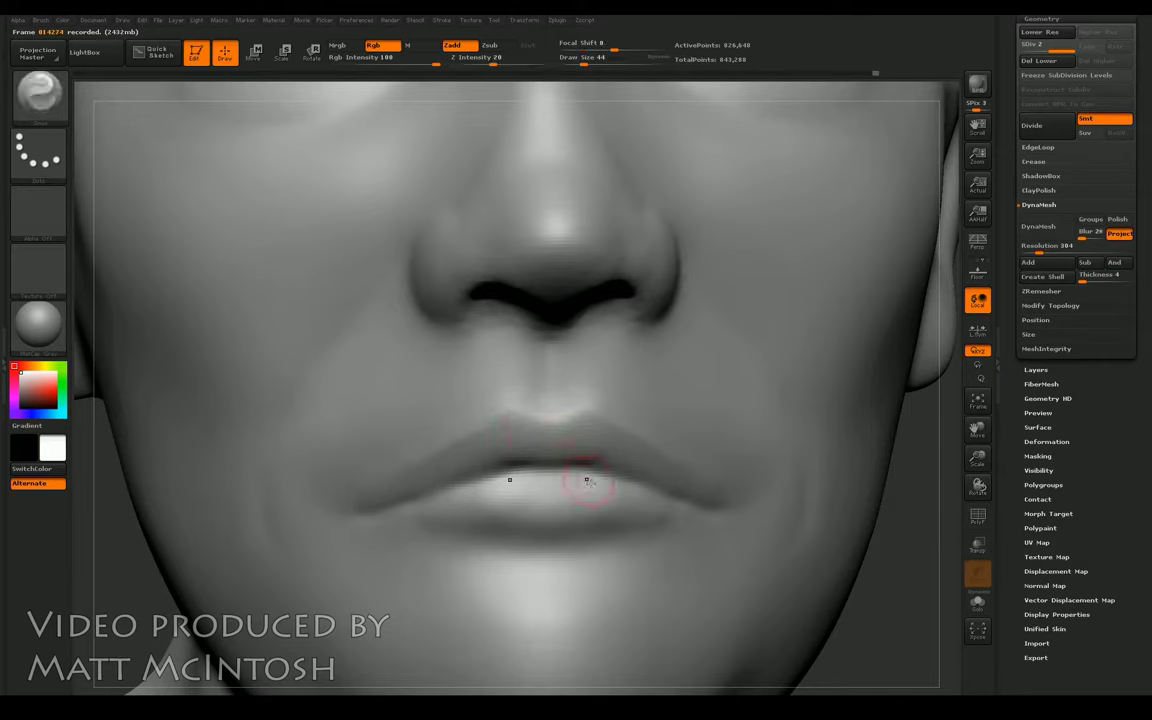
# Step: Reshape the upper lip's peaks with the Move brush at draw sizes 52 to 80 and smooth them
pyautogui.press('shift')
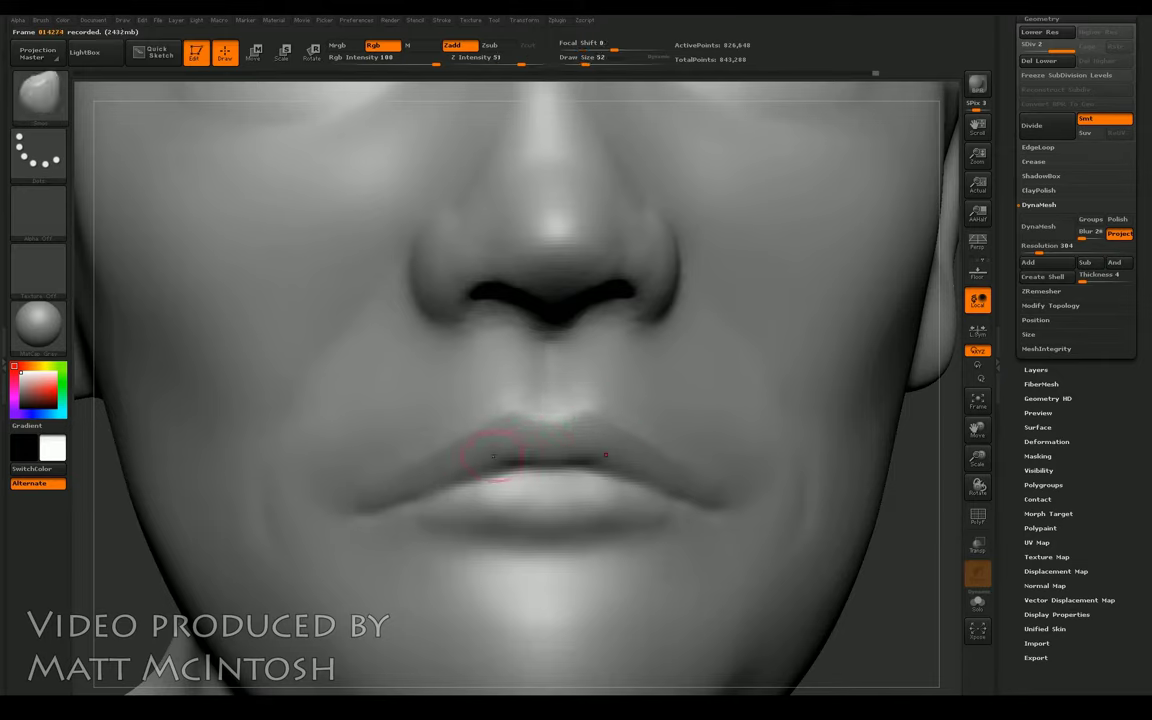
pyautogui.moveTo(477, 436)
pyautogui.keyDown('shift'); pyautogui.mouseDown()
pyautogui.moveTo(474, 411)
pyautogui.moveTo(448, 460)
pyautogui.mouseUp(); pyautogui.keyUp('shift')
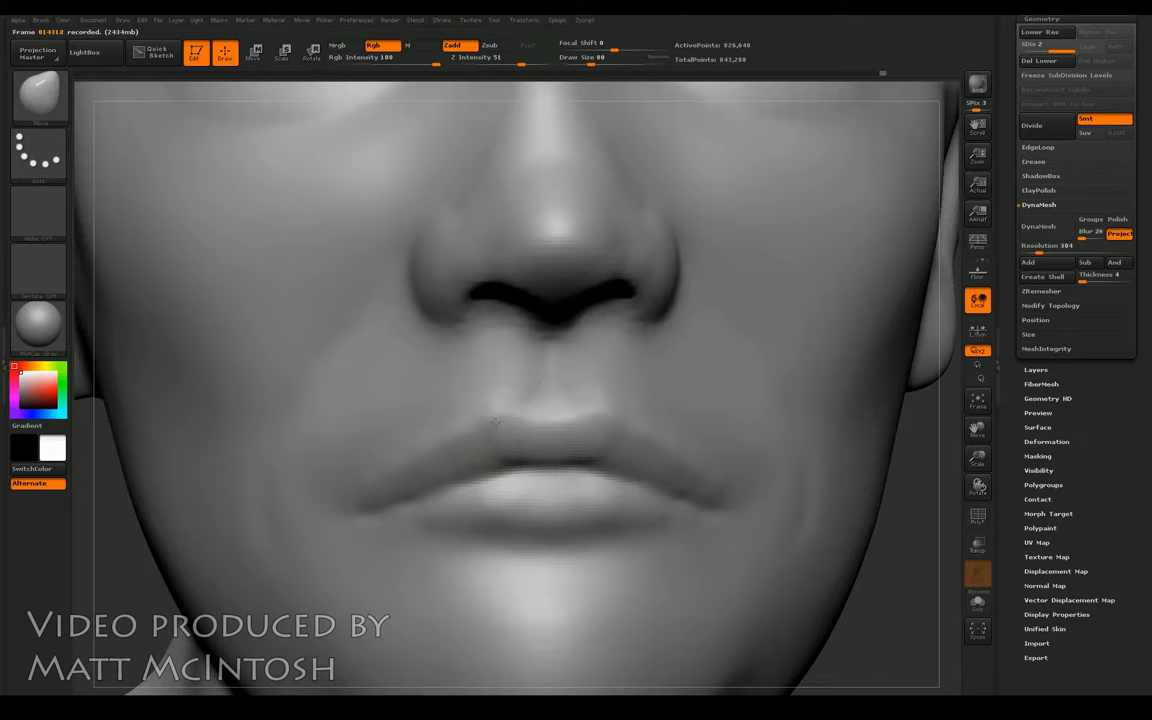
pyautogui.press('shift')
pyautogui.moveTo(497, 441); pyautogui.dragTo(440, 430)
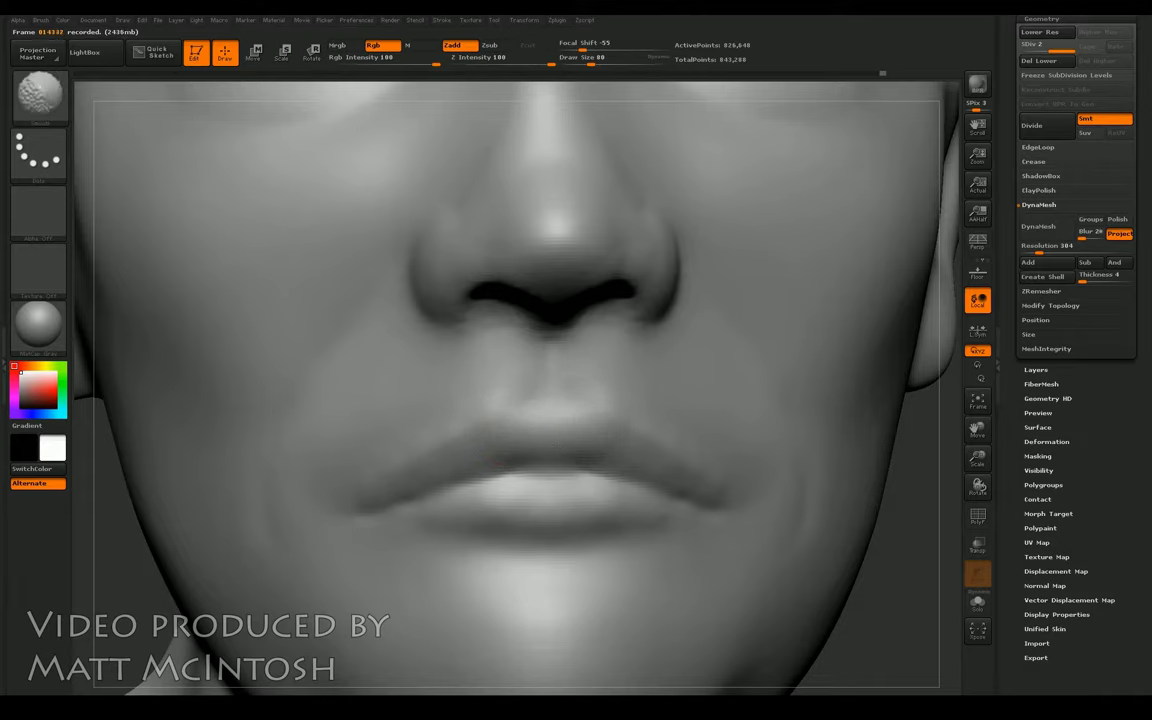
# Step: Build up the upper lip and the skin above it with the Clay brush at draw size 60 and smooth the strokes
pyautogui.keyDown('shift'); pyautogui.moveTo(913, 437); pyautogui.dragTo(924, 508); pyautogui.keyUp('shift')
pyautogui.press('b')
pyautogui.press('s')
pyautogui.press('t')
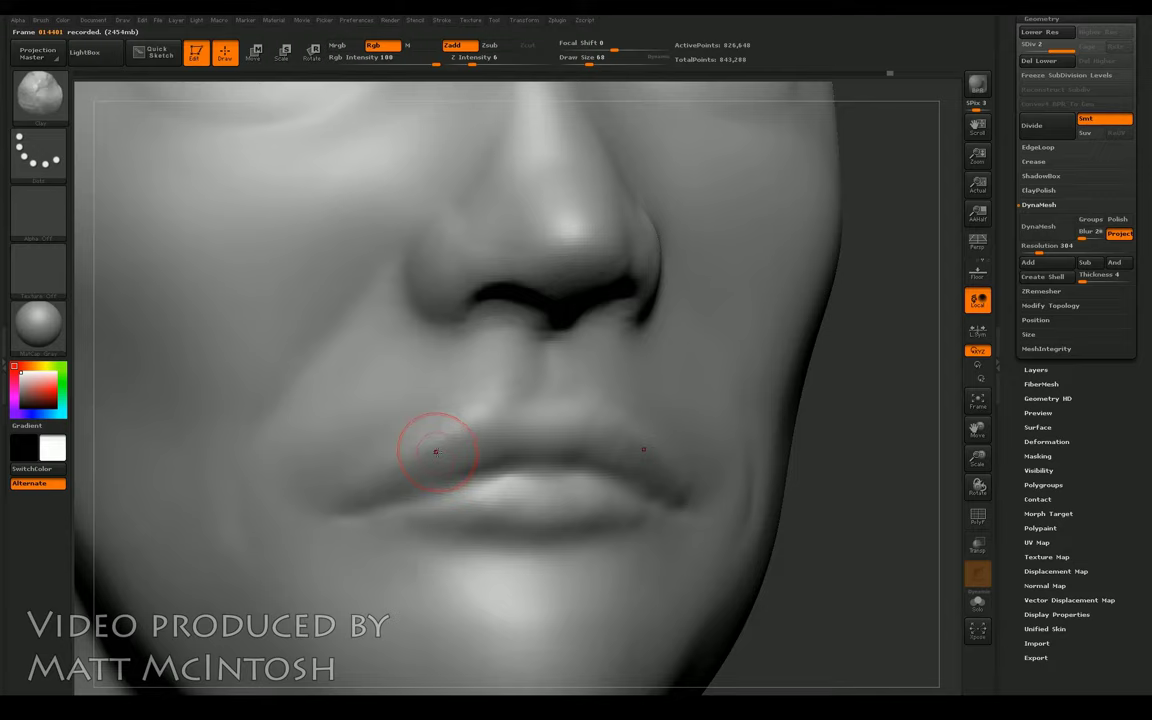
pyautogui.moveTo(405, 475)
pyautogui.mouseDown()
pyautogui.moveTo(488, 419)
pyautogui.moveTo(470, 420)
pyautogui.moveTo(527, 437)
pyautogui.moveTo(500, 460)
pyautogui.mouseUp()
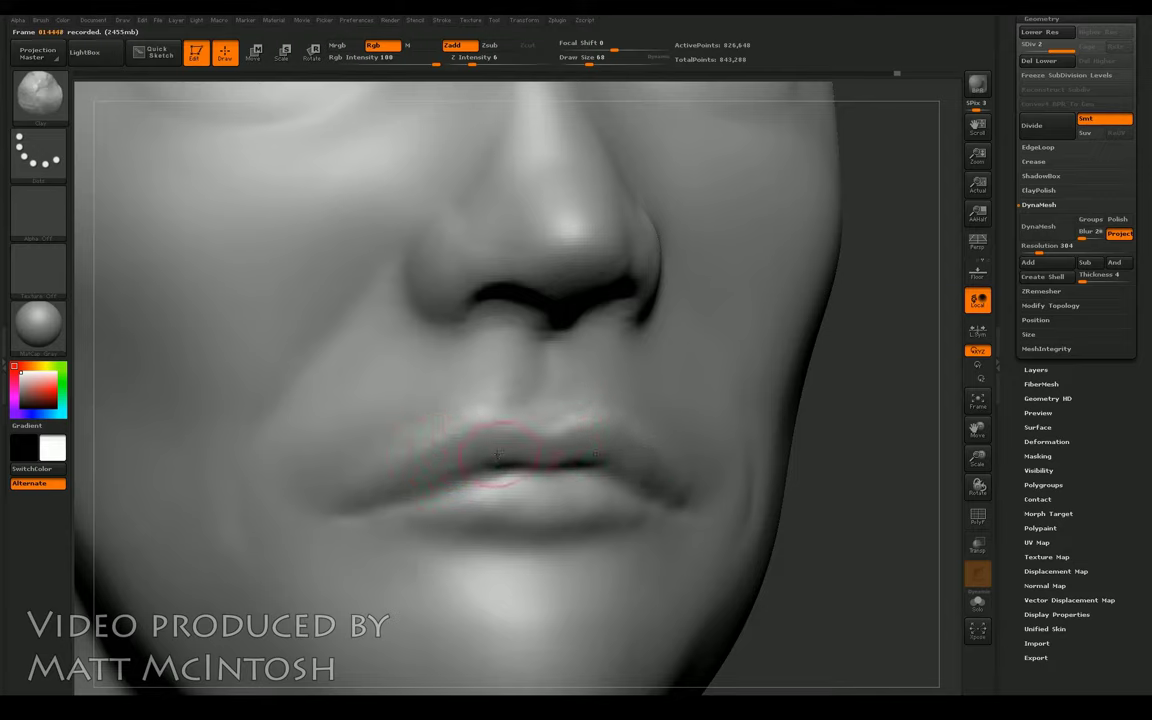
pyautogui.press('b')
pyautogui.press('s')
pyautogui.press('t')
pyautogui.press('b')
pyautogui.press('c')
pyautogui.press('l')
# Step: Crisp up the upper lip's border in three-quarter view with the Pinch brush at draw size 56
pyautogui.moveTo(807, 437); pyautogui.dragTo(868, 423)
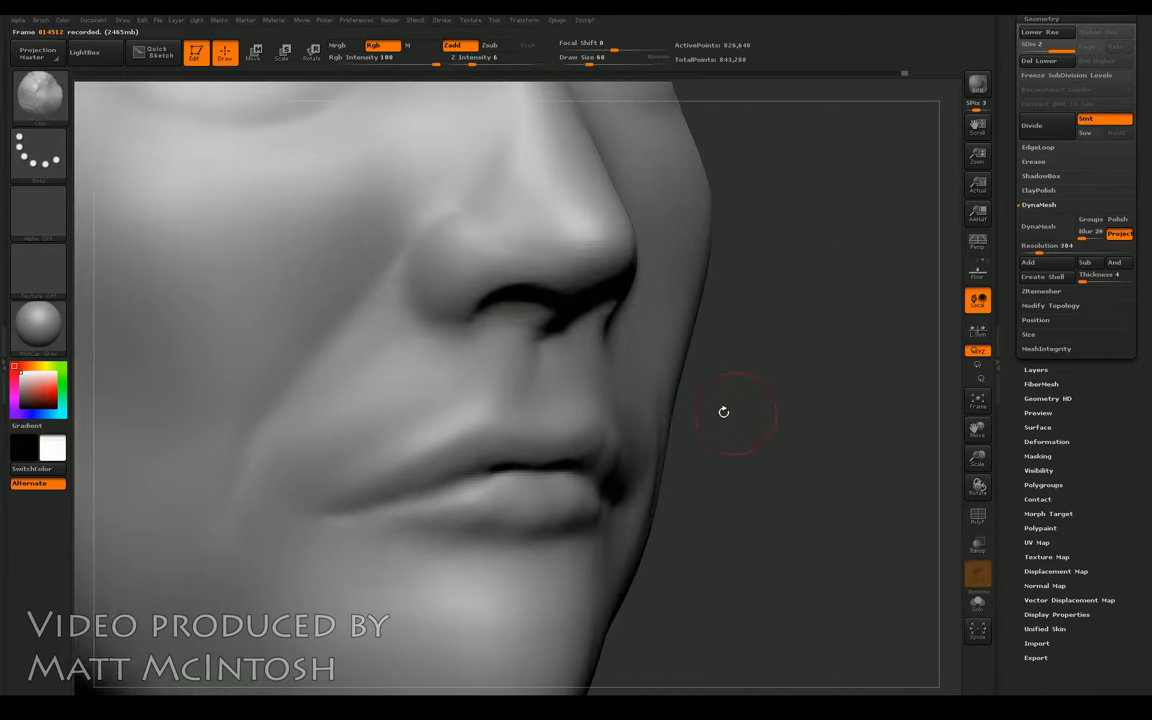
pyautogui.press('b')
pyautogui.press('d')
pyautogui.press('s')
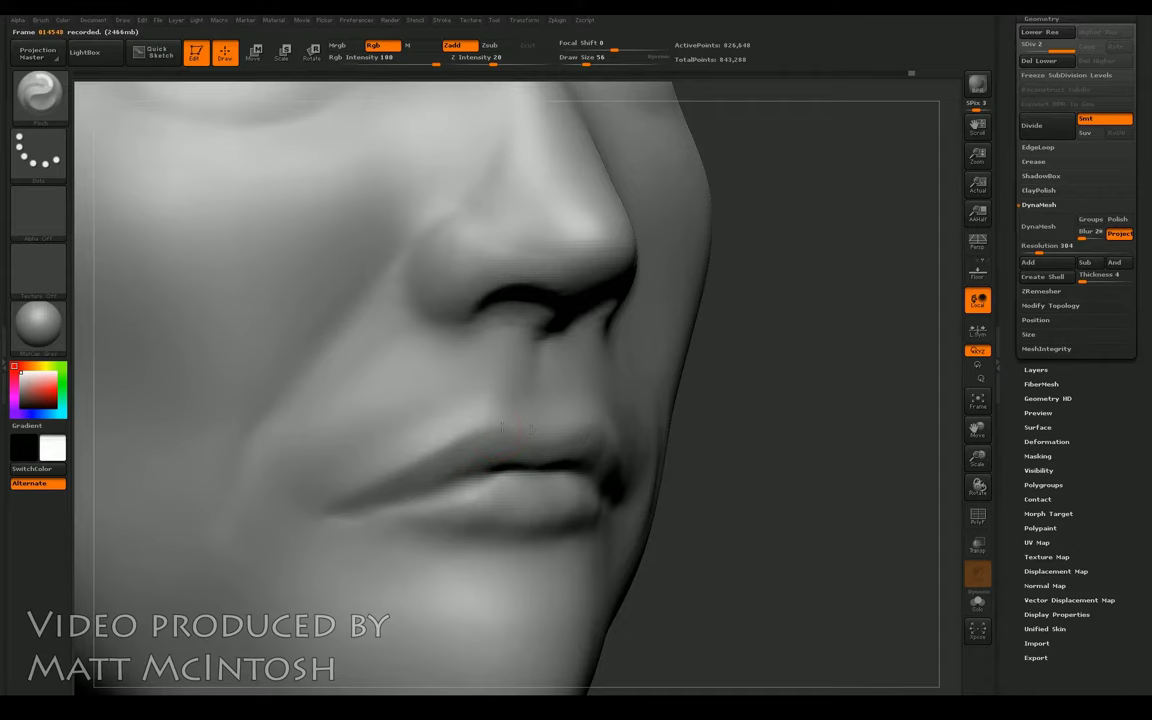
pyautogui.moveTo(761, 422)
pyautogui.mouseDown()
pyautogui.moveTo(700, 420)
pyautogui.moveTo(760, 422)
pyautogui.mouseUp()
# Step: Fill out the skin above the upper lip with the Clay brush at draw size 60 and smooth it up to the nostril wing
pyautogui.press('shift')
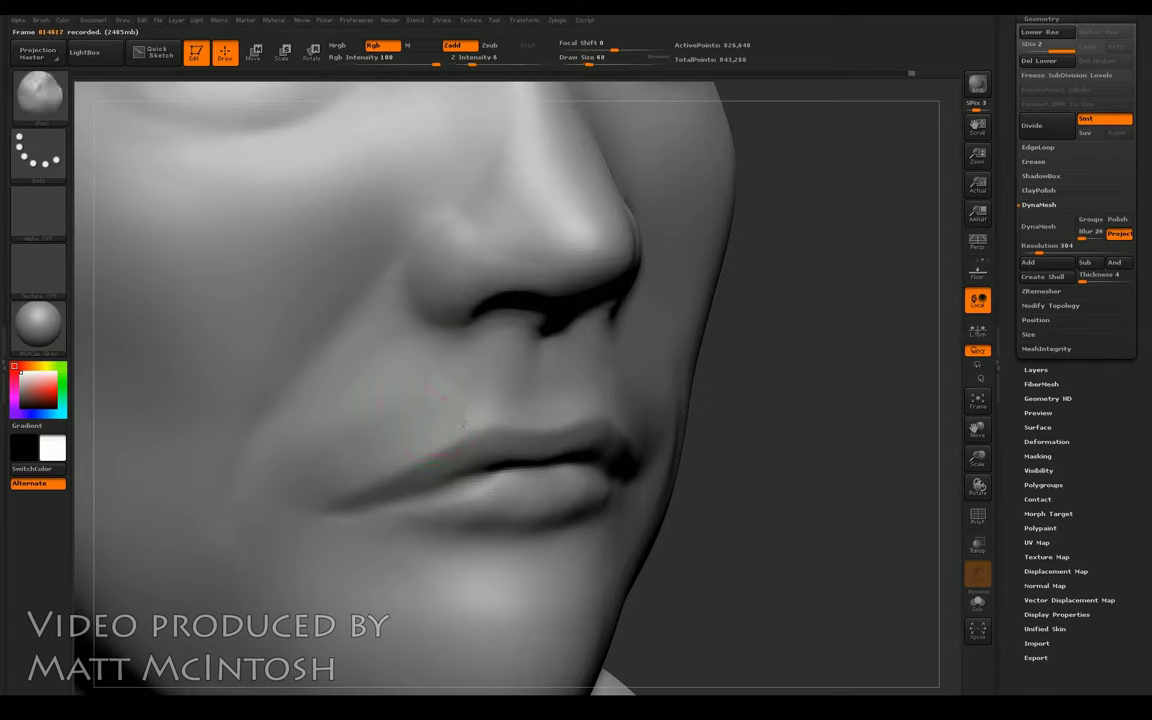
pyautogui.press('shift')
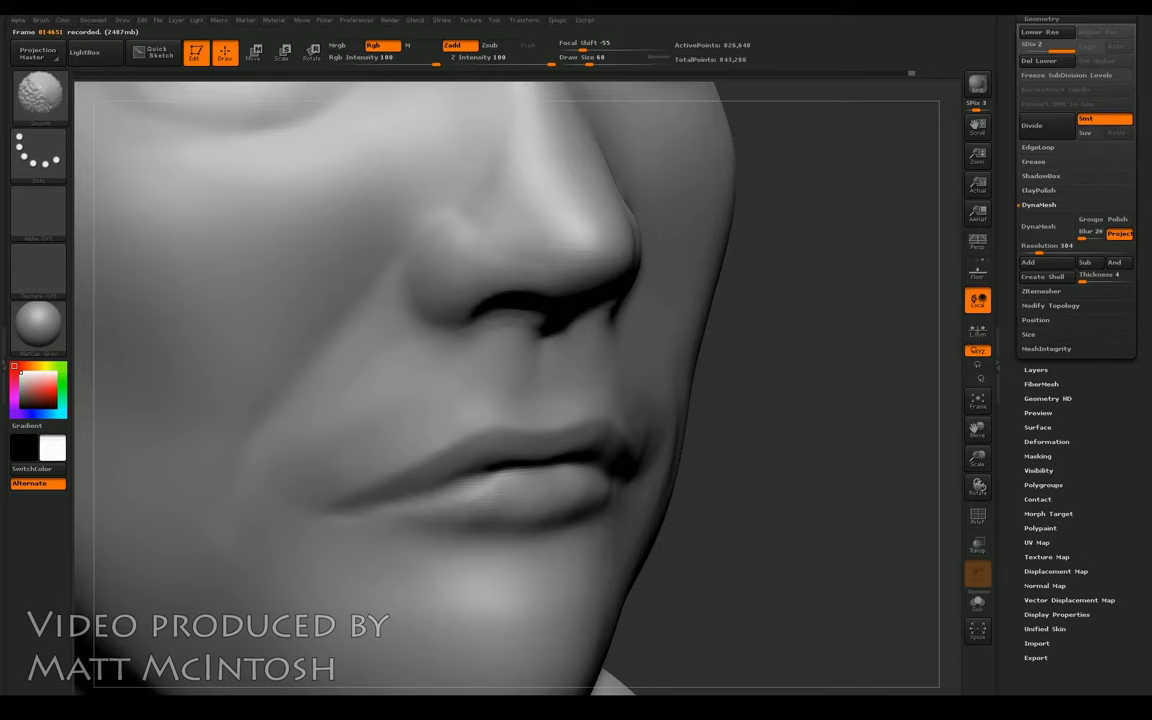
pyautogui.moveTo(759, 349)
pyautogui.mouseDown()
pyautogui.moveTo(690, 355)
pyautogui.moveTo(841, 376)
pyautogui.moveTo(735, 382)
pyautogui.mouseUp()
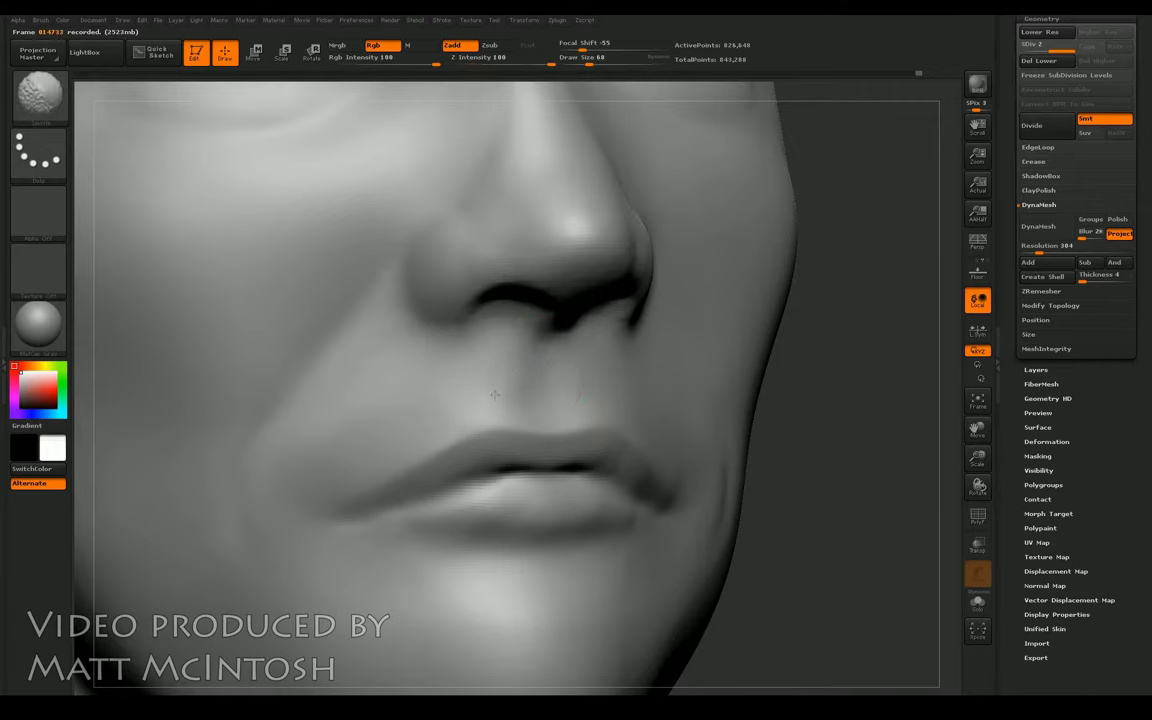
# Step: Carve the crease around the nostril wing with the Dam_Standard brush at draw size 60 and smooth the nostril's lower edge
pyautogui.keyDown('shift'); pyautogui.moveTo(841, 388); pyautogui.dragTo(843, 382); pyautogui.keyUp('shift')
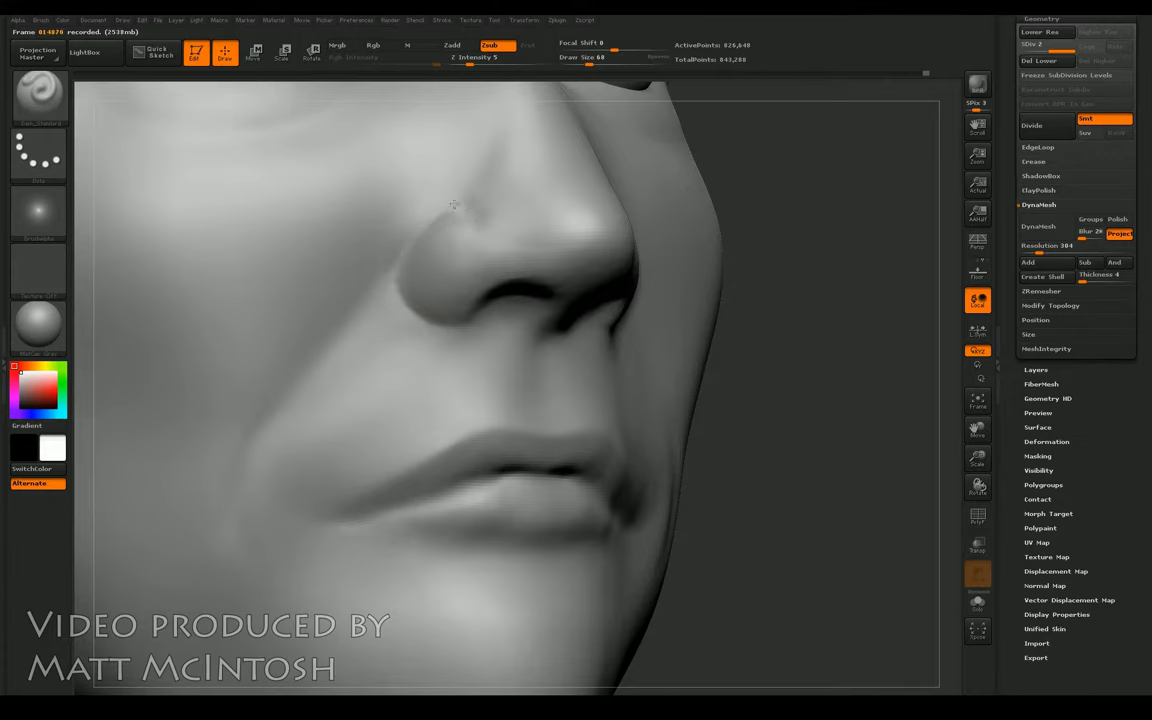
pyautogui.moveTo(721, 225); pyautogui.dragTo(710, 280)
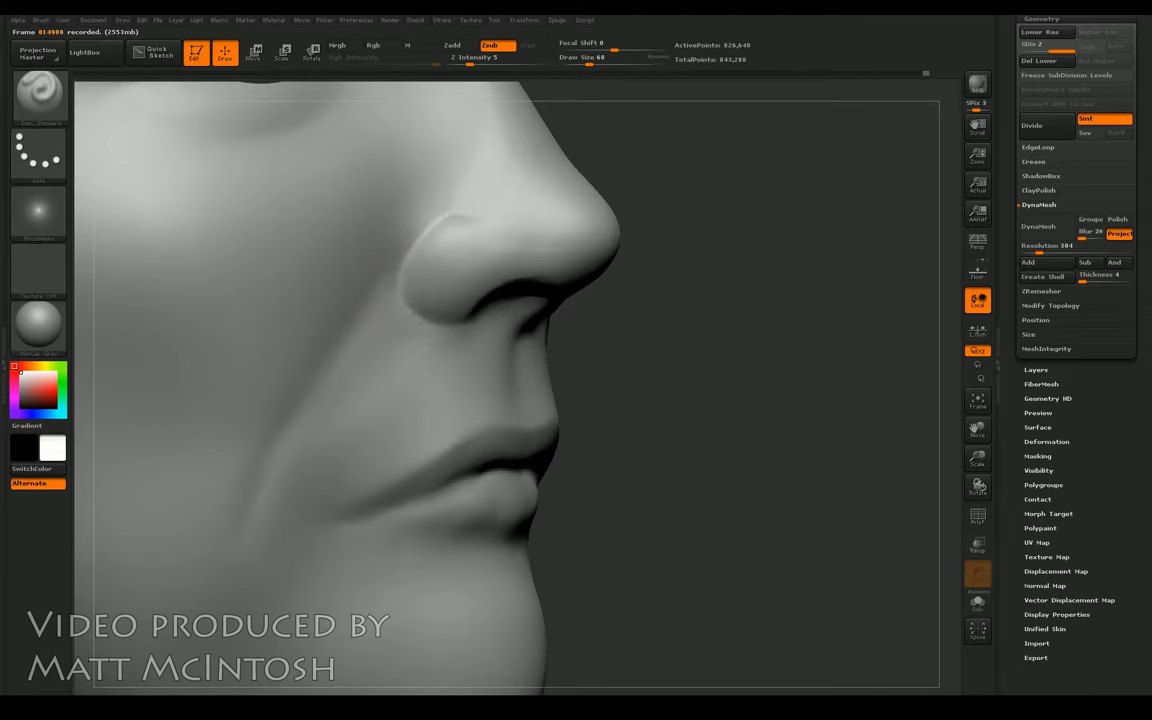
pyautogui.moveTo(612, 314); pyautogui.dragTo(419, 329)
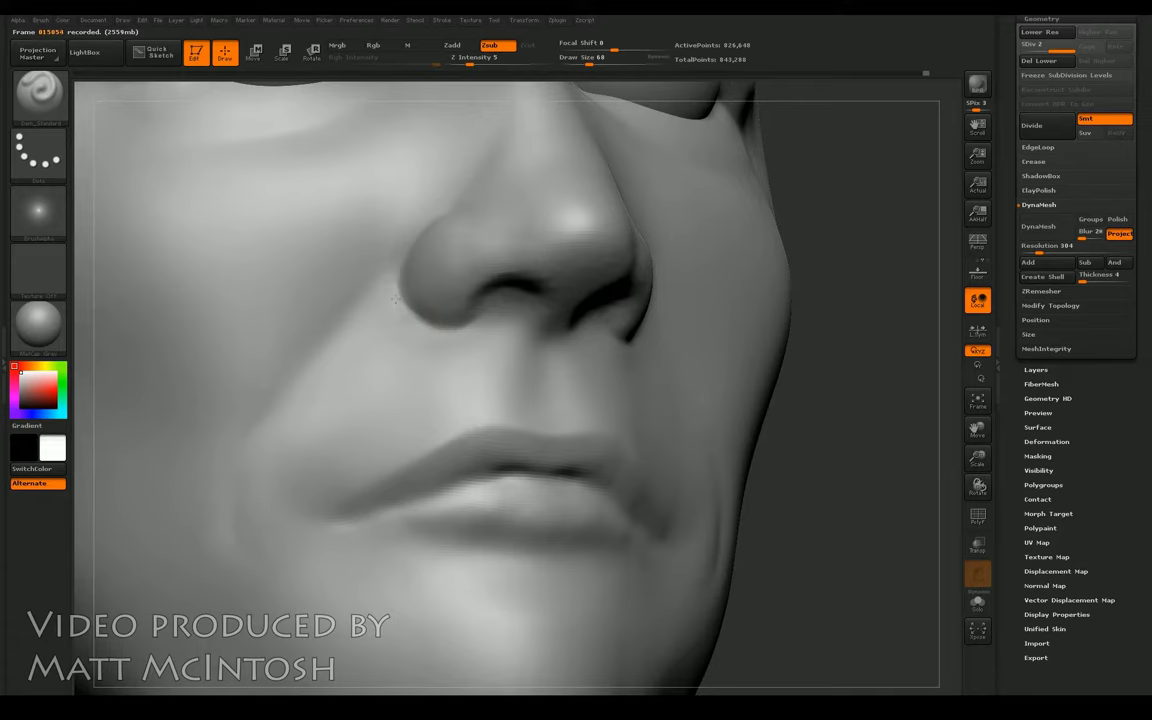
pyautogui.keyDown('shift'); pyautogui.moveTo(430, 318); pyautogui.dragTo(500, 302); pyautogui.keyUp('shift')
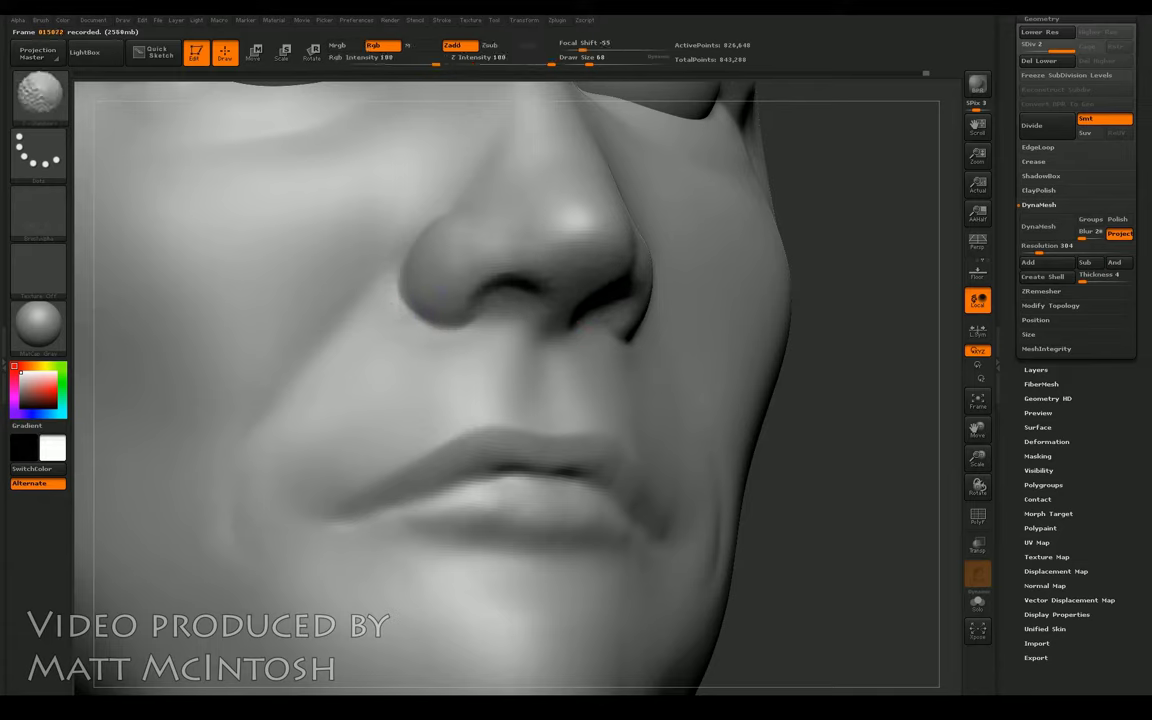
# Step: Work the groove above the nostril wing with the Dam_Standard brush at draw size 84 and smooth the side of the nose
pyautogui.press('b')
pyautogui.press('d')
pyautogui.press('s')
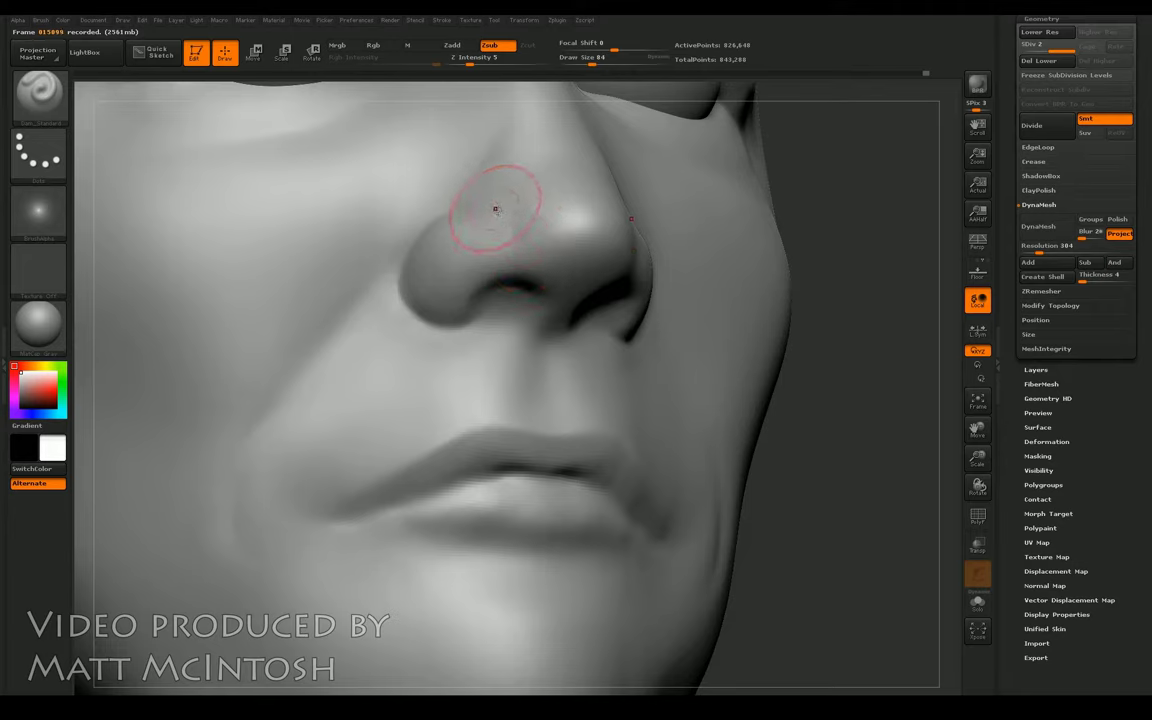
pyautogui.keyDown('shift'); pyautogui.moveTo(527, 237); pyautogui.dragTo(553, 240); pyautogui.keyUp('shift')
# Step: Reshape the tip and underside of the nose from the side with the Move brush at draw size 112
pyautogui.moveTo(848, 314); pyautogui.dragTo(888, 340)
pyautogui.press('f')
pyautogui.moveTo(560, 430); pyautogui.dragTo(802, 386)
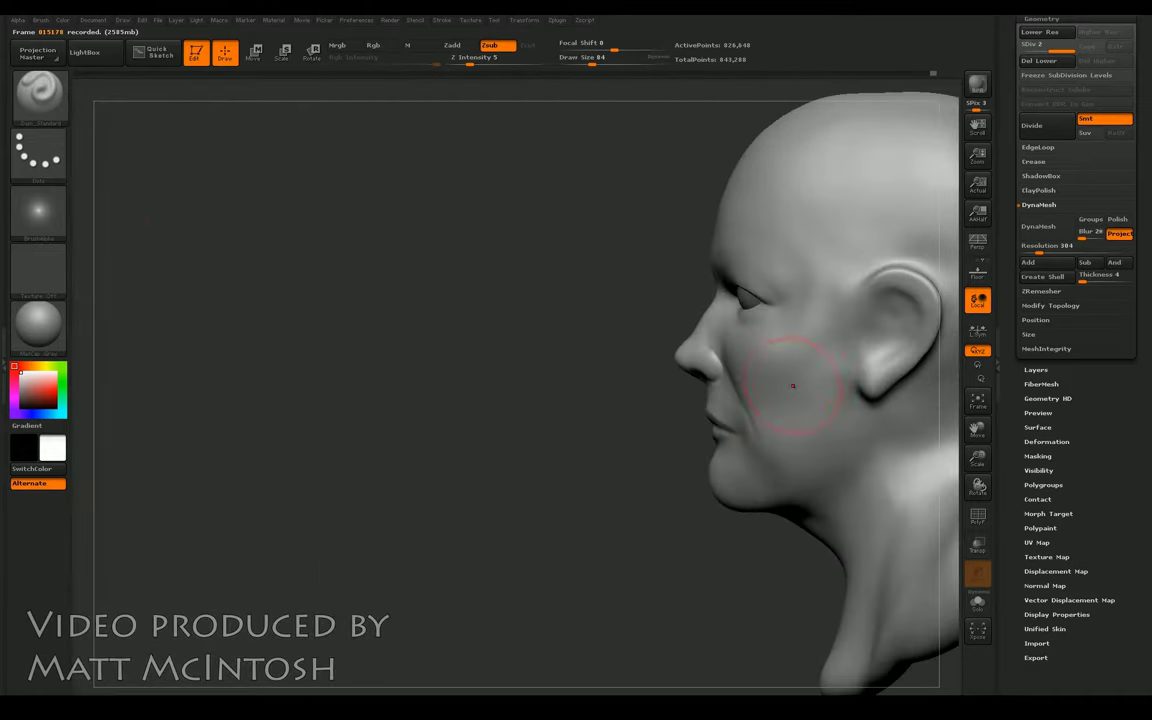
pyautogui.moveTo(976, 462)
pyautogui.mouseDown()
pyautogui.moveTo(977, 445)
pyautogui.moveTo(913, 406)
pyautogui.mouseUp()
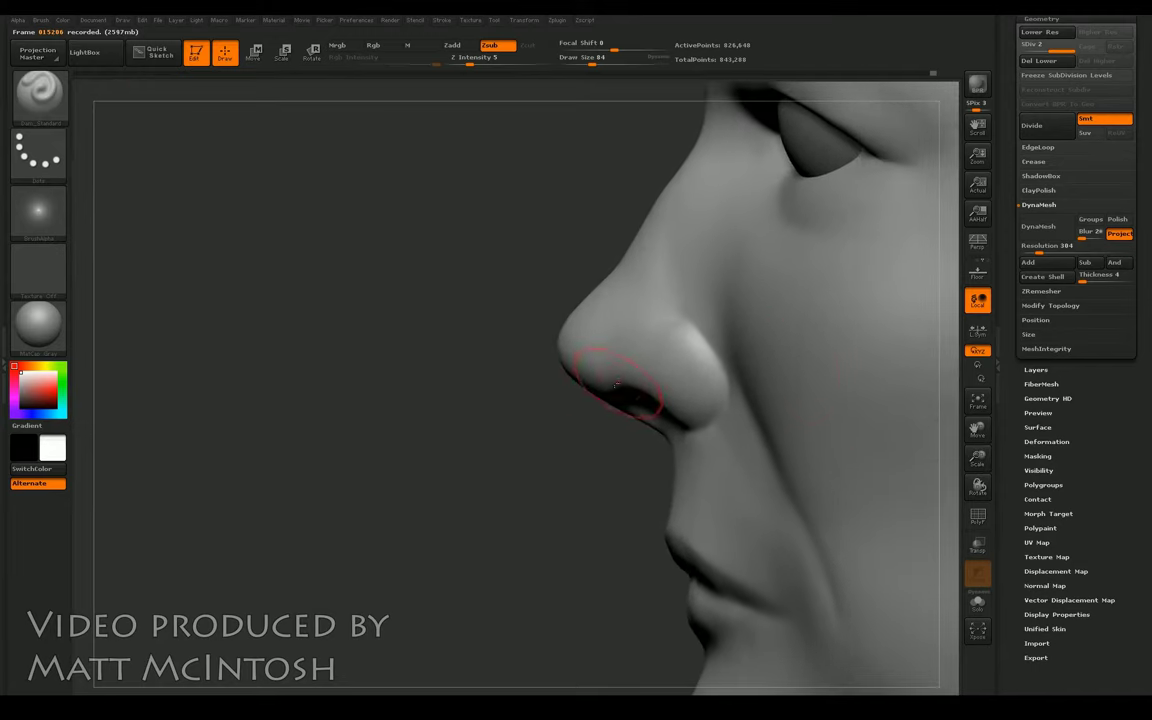
pyautogui.press('b')
pyautogui.press('m')
pyautogui.press('v')
pyautogui.press(']')
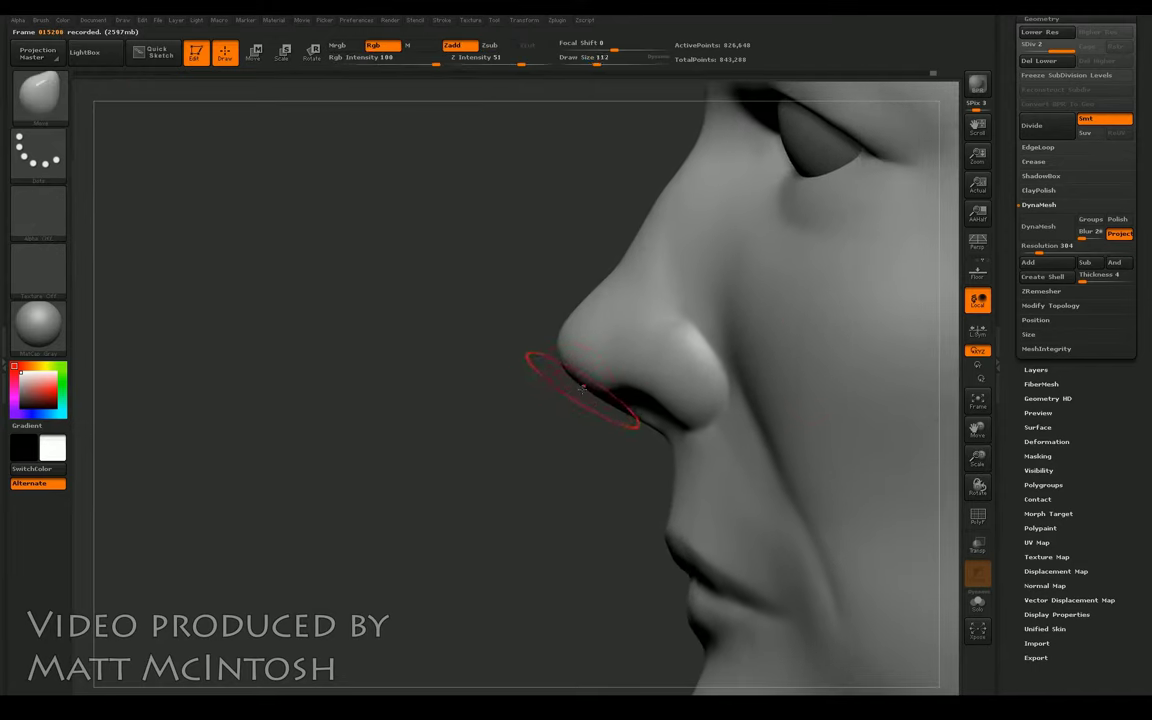
pyautogui.moveTo(490, 366); pyautogui.dragTo(575, 403)
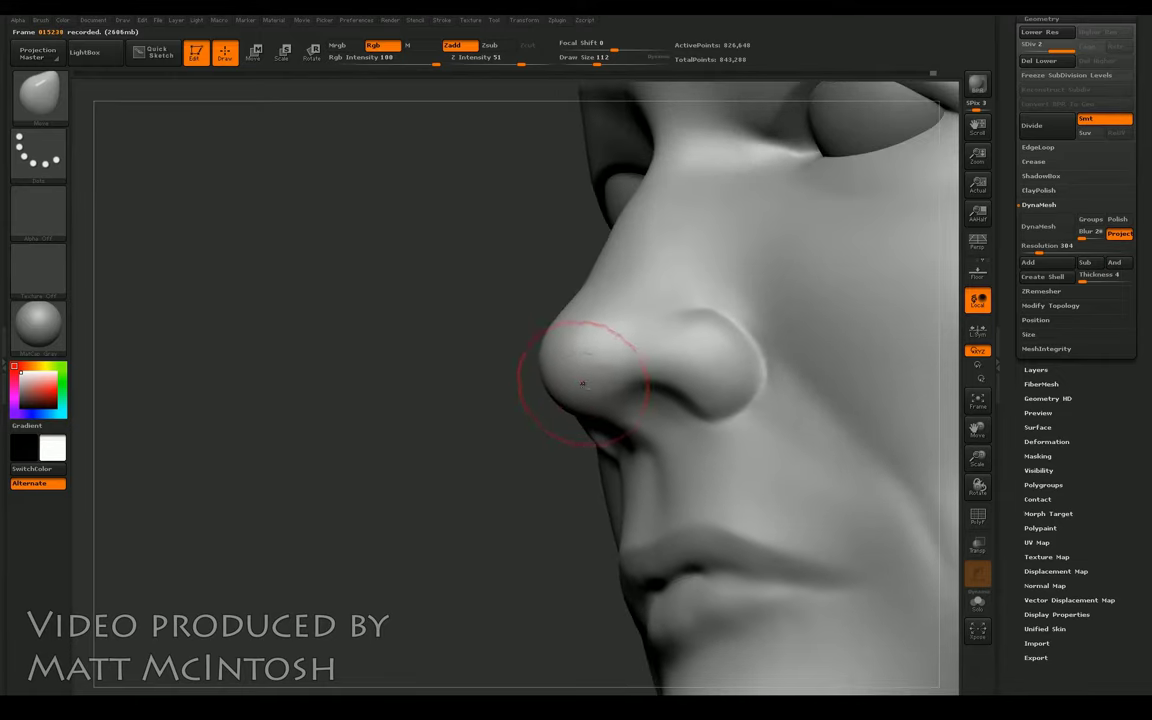
pyautogui.moveTo(406, 424); pyautogui.dragTo(734, 302)
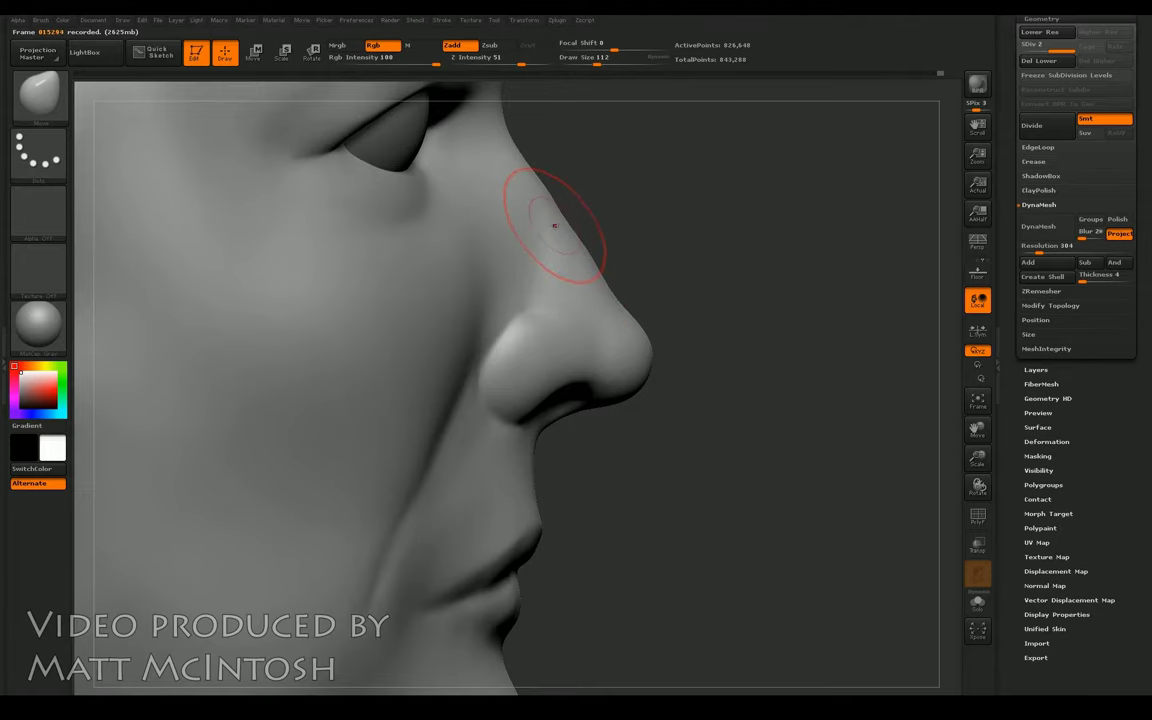
# Step: Smooth the side of the nose and adjust its bridge in front view with the Move brush at draw size 136
pyautogui.press('b')
pyautogui.press('c')
pyautogui.press('b')
pyautogui.moveTo(743, 257)
pyautogui.mouseDown()
pyautogui.moveTo(753, 252)
pyautogui.moveTo(743, 244)
pyautogui.mouseUp()
pyautogui.press('b')
pyautogui.press('m')
pyautogui.press('v')
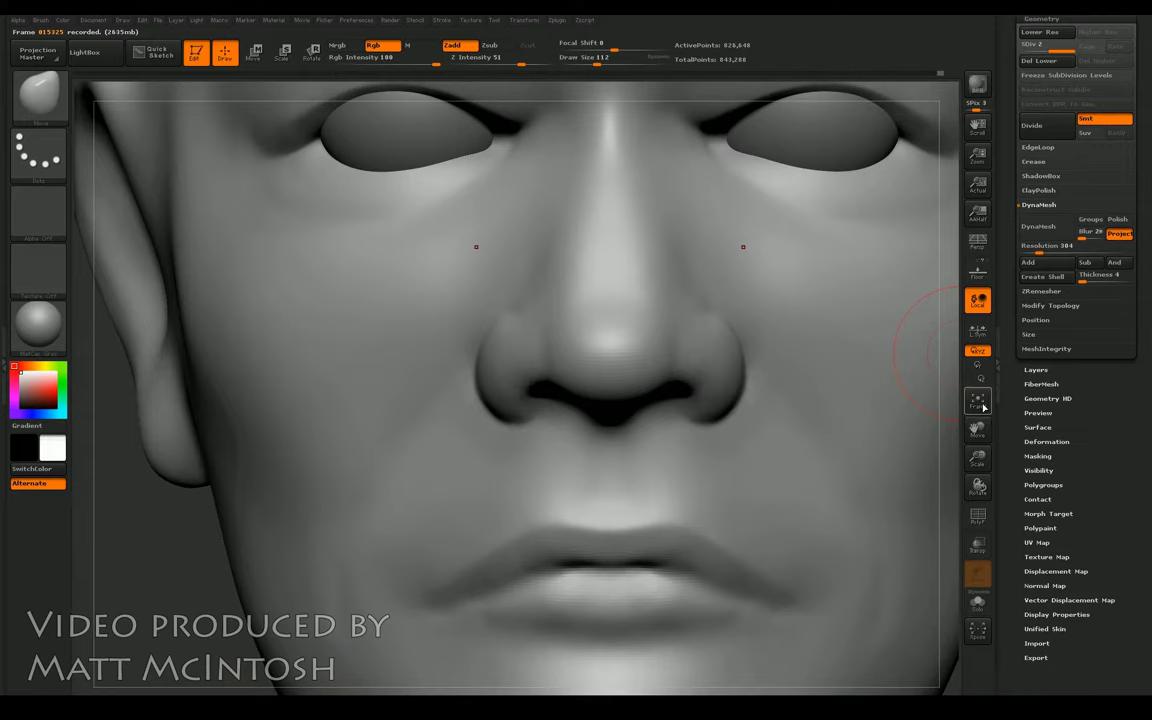
pyautogui.click(977, 402)
pyautogui.moveTo(818, 342)
pyautogui.mouseDown()
pyautogui.moveTo(816, 323)
pyautogui.moveTo(968, 458)
pyautogui.moveTo(964, 487)
pyautogui.mouseUp()
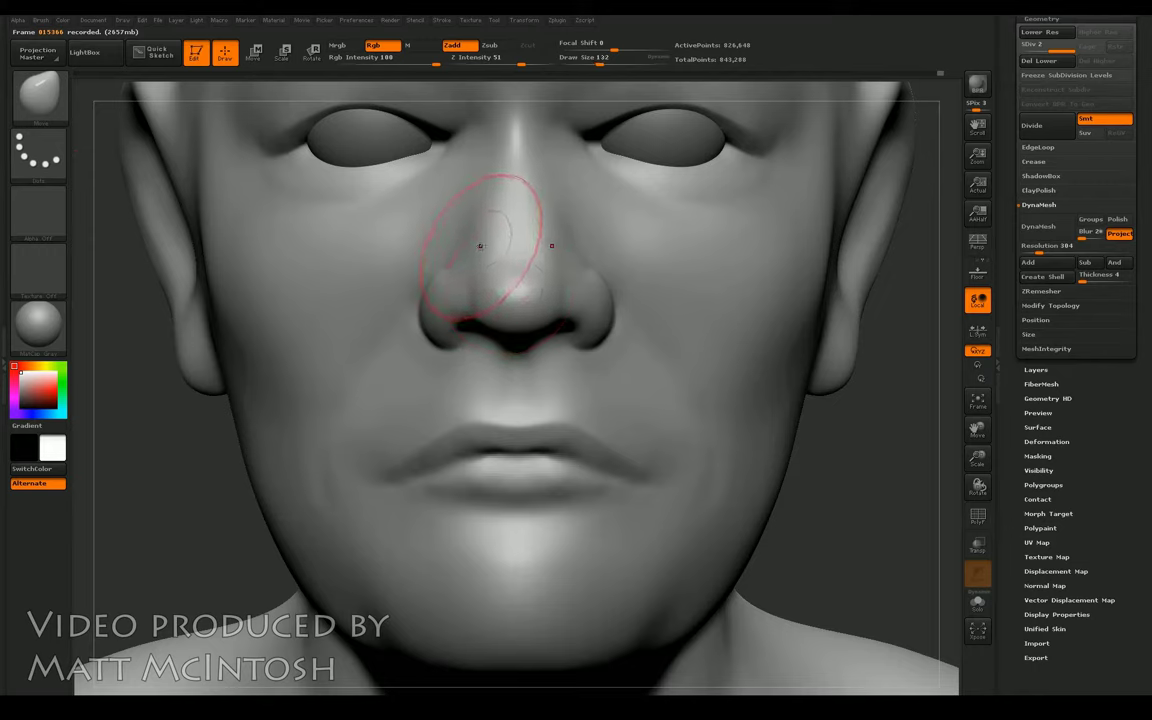
pyautogui.moveTo(597, 63); pyautogui.dragTo(600, 63)
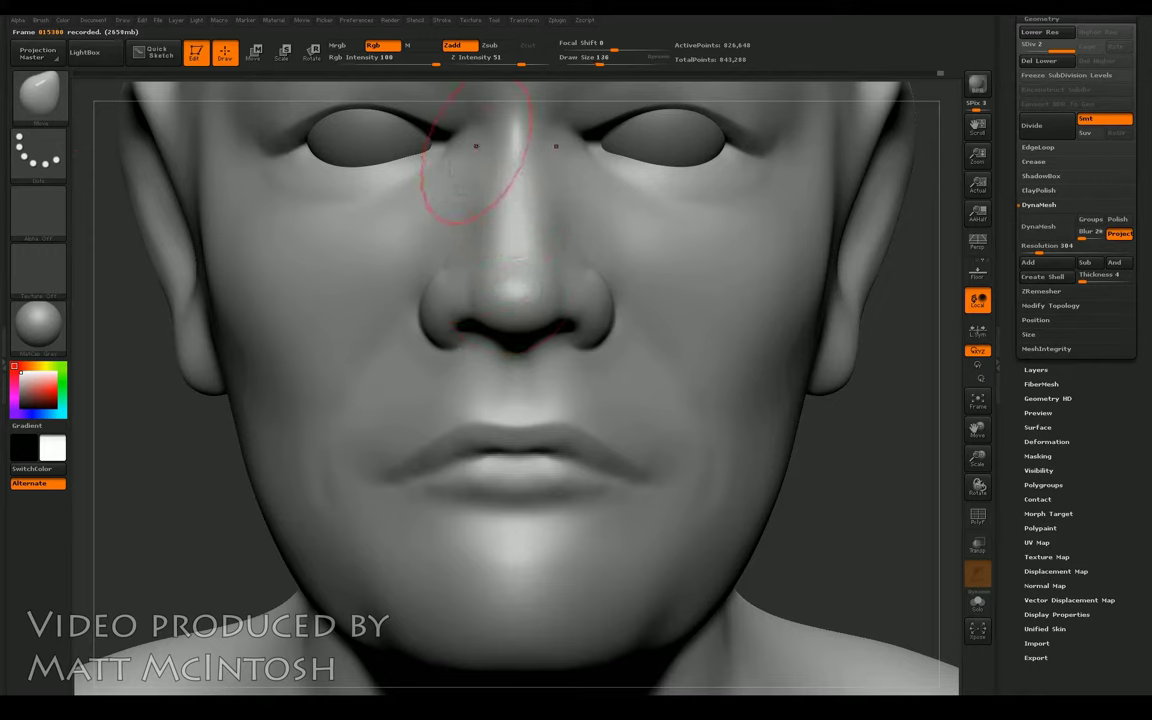
# Step: Build up the root of the nose between the brows with the Clay brush at draw size 76
pyautogui.moveTo(977, 487)
pyautogui.mouseDown()
pyautogui.moveTo(975, 472)
pyautogui.moveTo(988, 496)
pyautogui.moveTo(980, 482)
pyautogui.mouseUp()
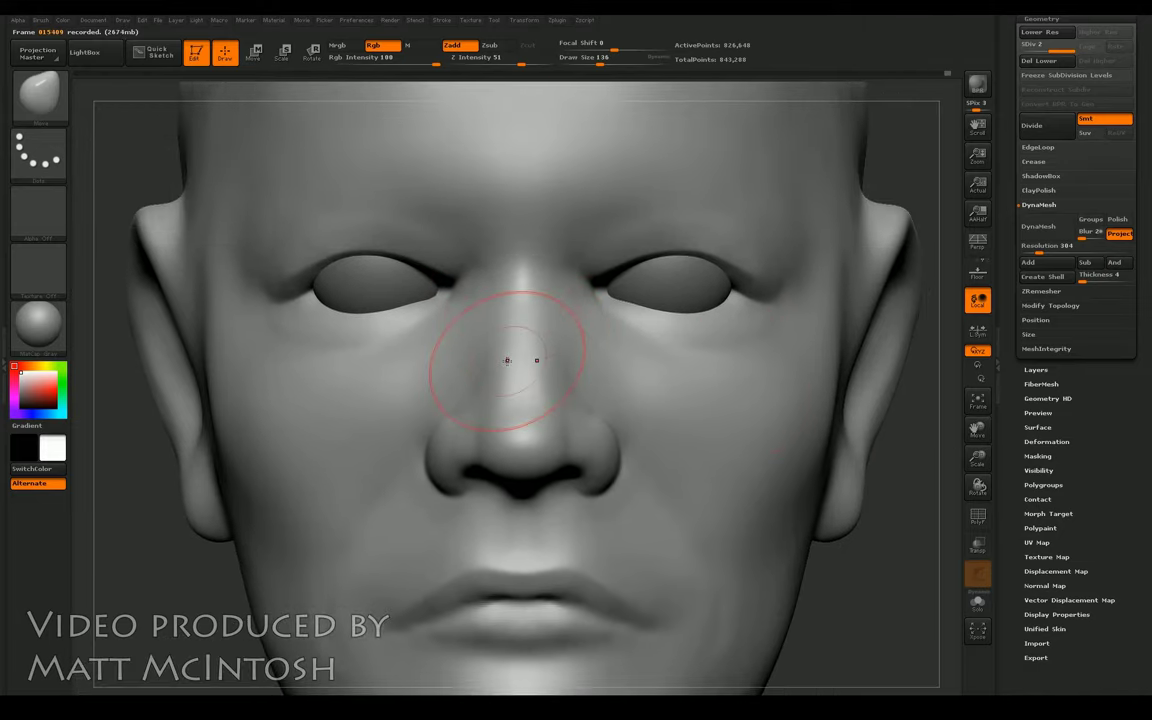
pyautogui.press('b')
pyautogui.press('c')
pyautogui.press('l')
pyautogui.press('[')
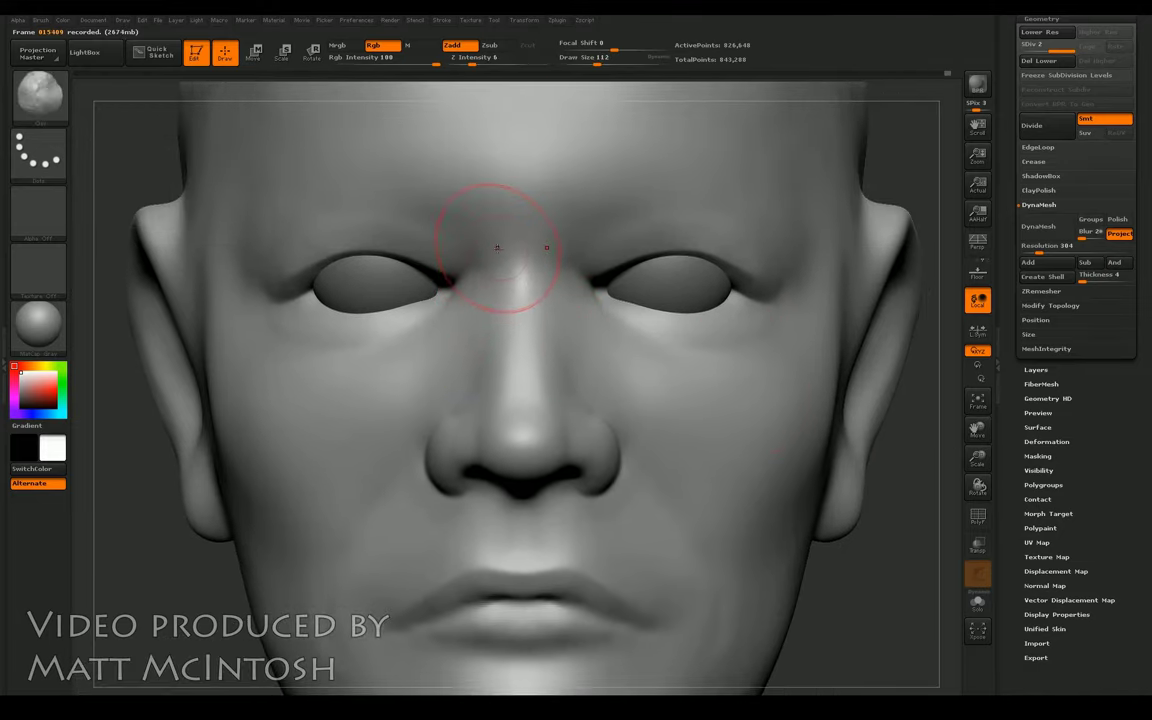
pyautogui.press(']')
pyautogui.moveTo(496, 240); pyautogui.dragTo(505, 251)
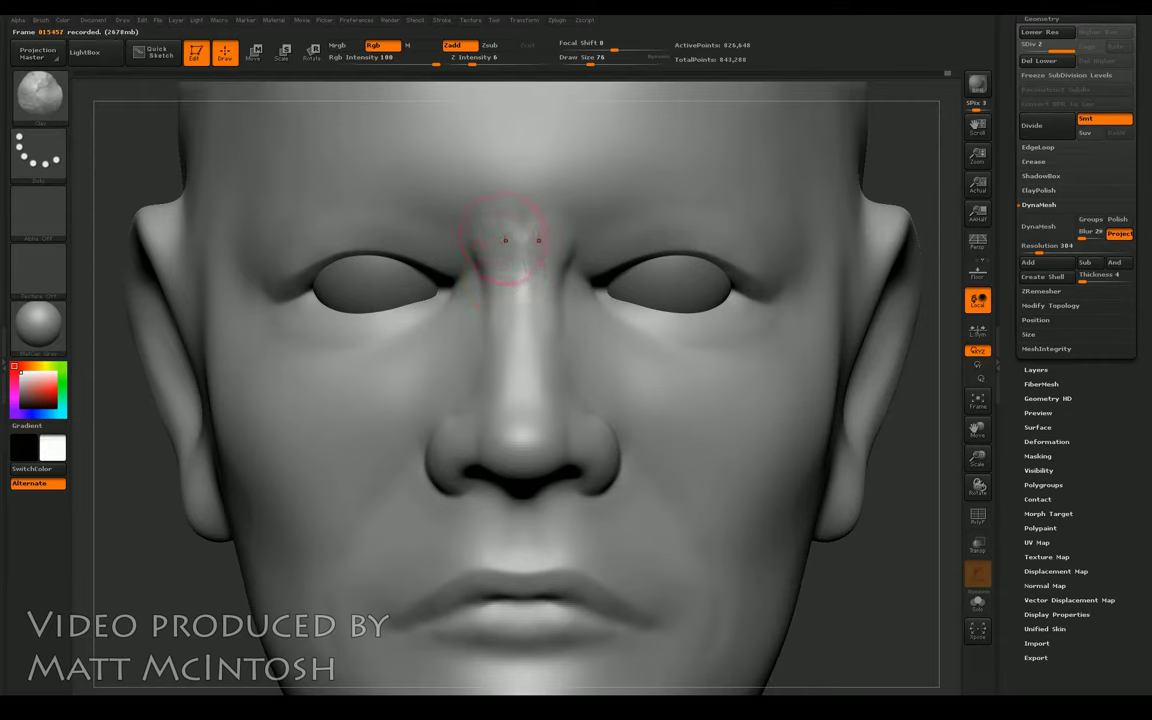
# Step: Smooth the clay strokes at the nose root and blend them into the inner brows
pyautogui.press('b')
pyautogui.press('c')
pyautogui.press('b')
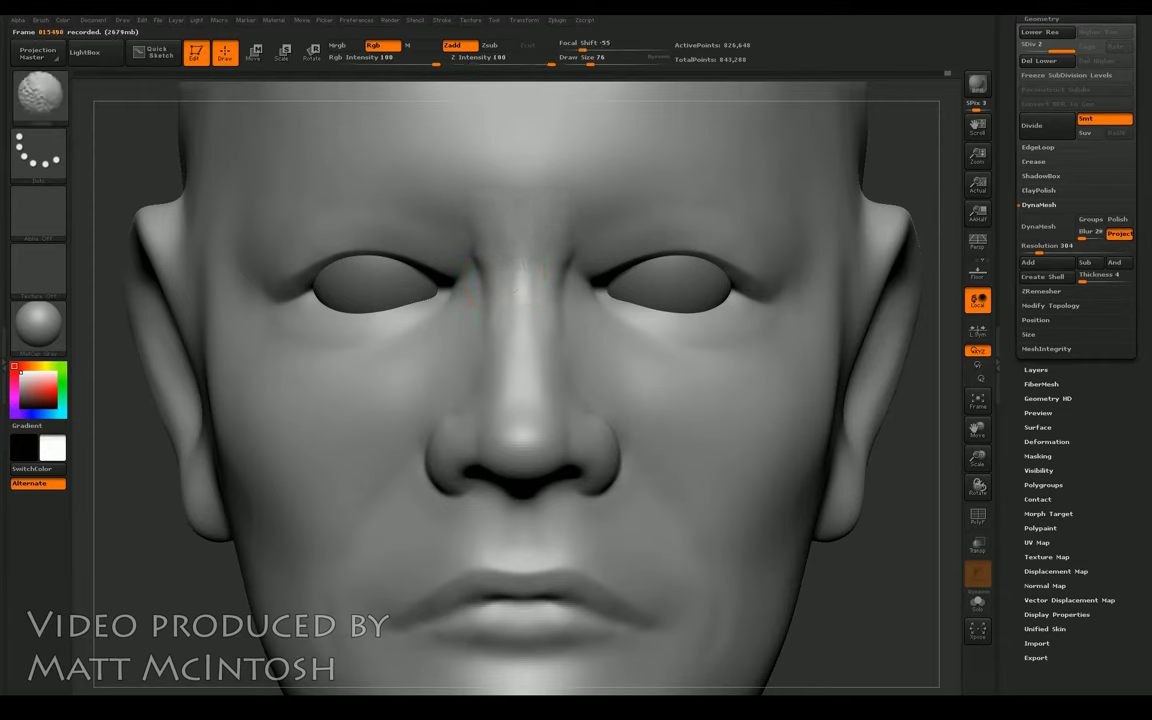
pyautogui.press('b')
pyautogui.press('c')
pyautogui.press('l')
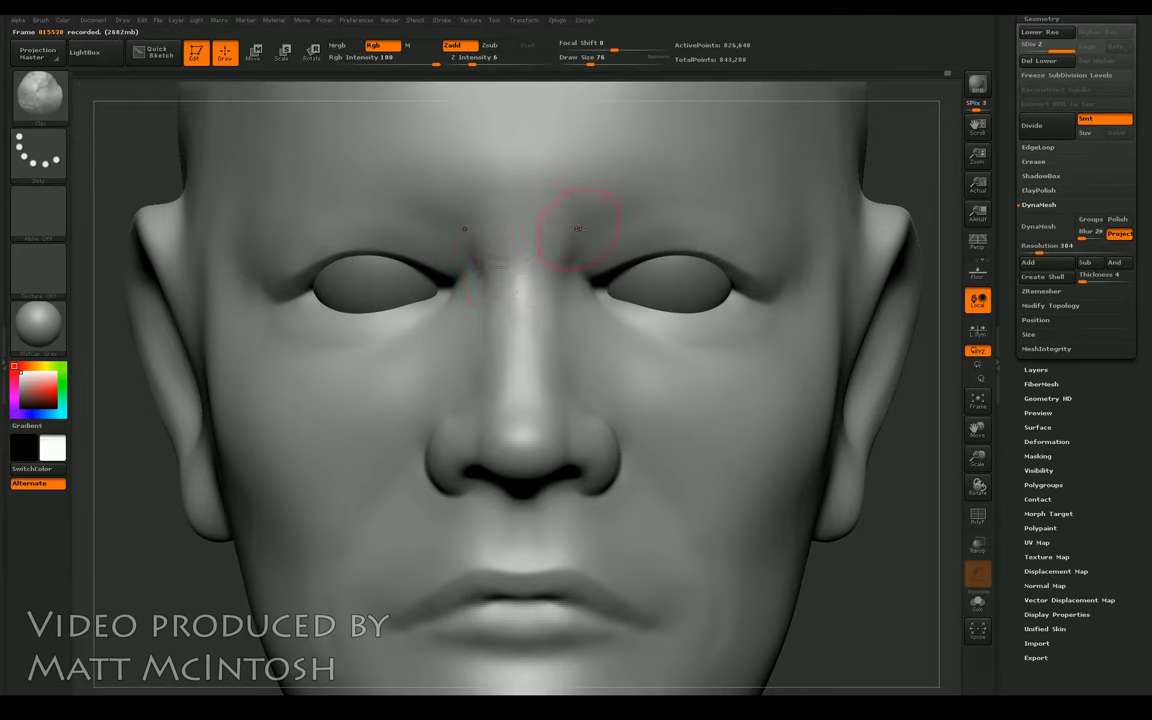
# Step: Adjust the sides of the nose bridge with the Move brush at draw size 92, smoothing between strokes
pyautogui.press('b')
pyautogui.press('m')
pyautogui.press('v')
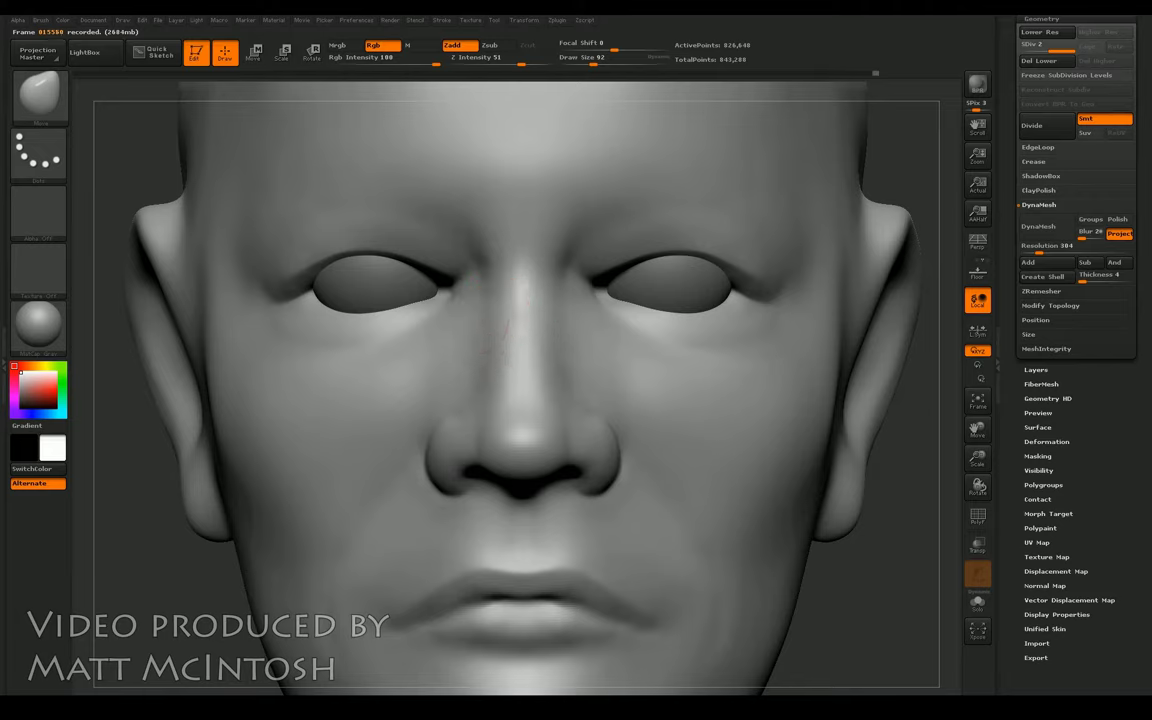
pyautogui.press('b')
pyautogui.press('c')
pyautogui.press('b')
pyautogui.press('b')
pyautogui.press('m')
pyautogui.press('v')
# Step: Fill out the lower lip in front view with the Clay brush at draw size 80 and smooth its surface
pyautogui.press('f')
pyautogui.moveTo(790, 347); pyautogui.dragTo(818, 350)
pyautogui.moveTo(978, 458); pyautogui.dragTo(990, 228)
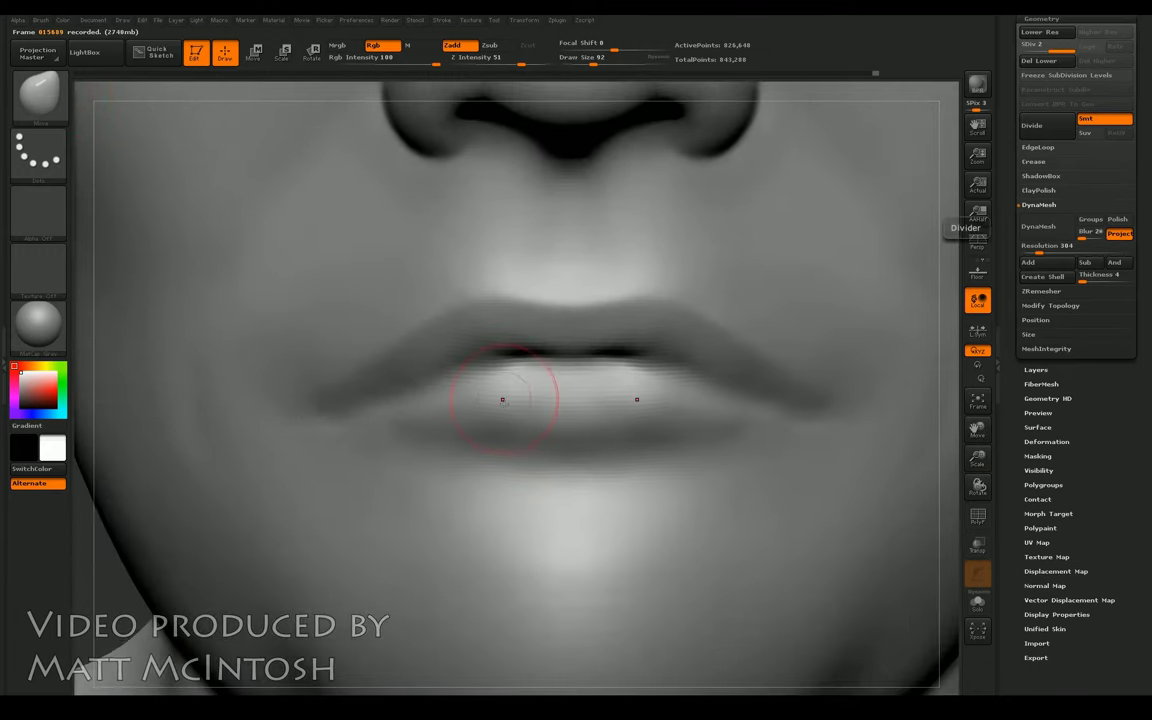
pyautogui.press('shift')
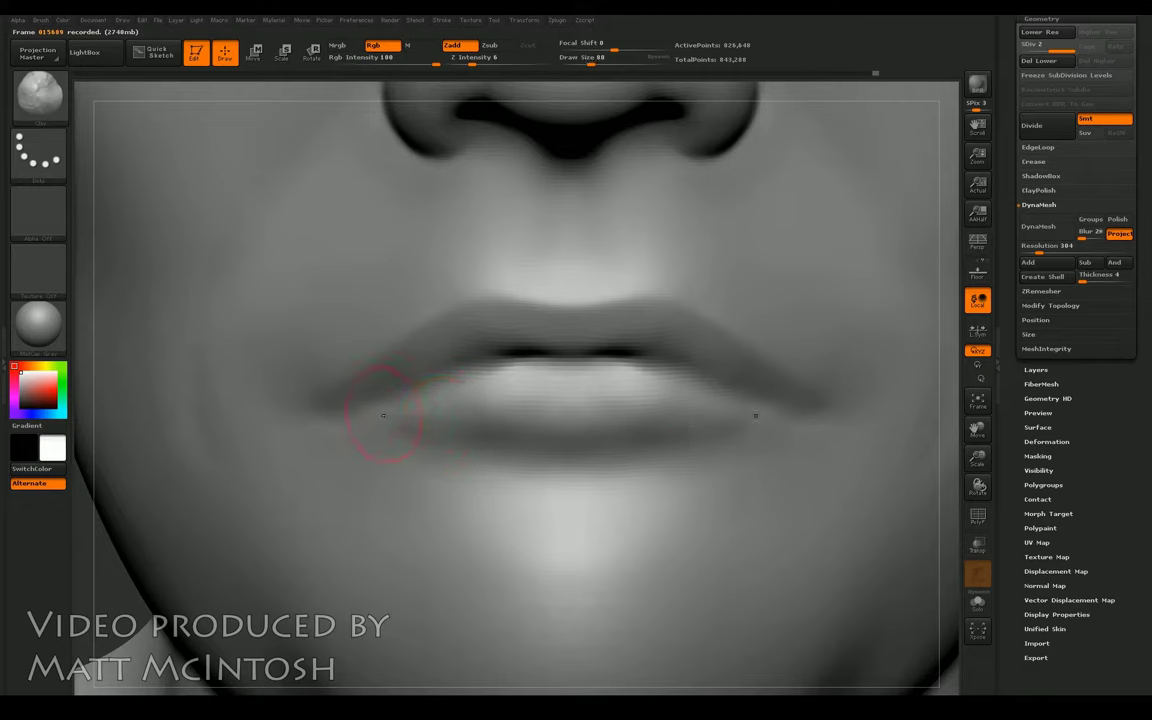
pyautogui.moveTo(440, 407)
pyautogui.keyDown('shift'); pyautogui.mouseDown()
pyautogui.moveTo(591, 411)
pyautogui.moveTo(424, 437)
pyautogui.moveTo(600, 425)
pyautogui.moveTo(450, 422)
pyautogui.moveTo(600, 425)
pyautogui.moveTo(470, 428)
pyautogui.moveTo(590, 428)
pyautogui.moveTo(490, 425)
pyautogui.moveTo(470, 365)
pyautogui.moveTo(510, 335)
pyautogui.moveTo(515, 428)
pyautogui.moveTo(480, 430)
pyautogui.moveTo(514, 386)
pyautogui.moveTo(510, 460)
pyautogui.mouseUp(); pyautogui.keyUp('shift')
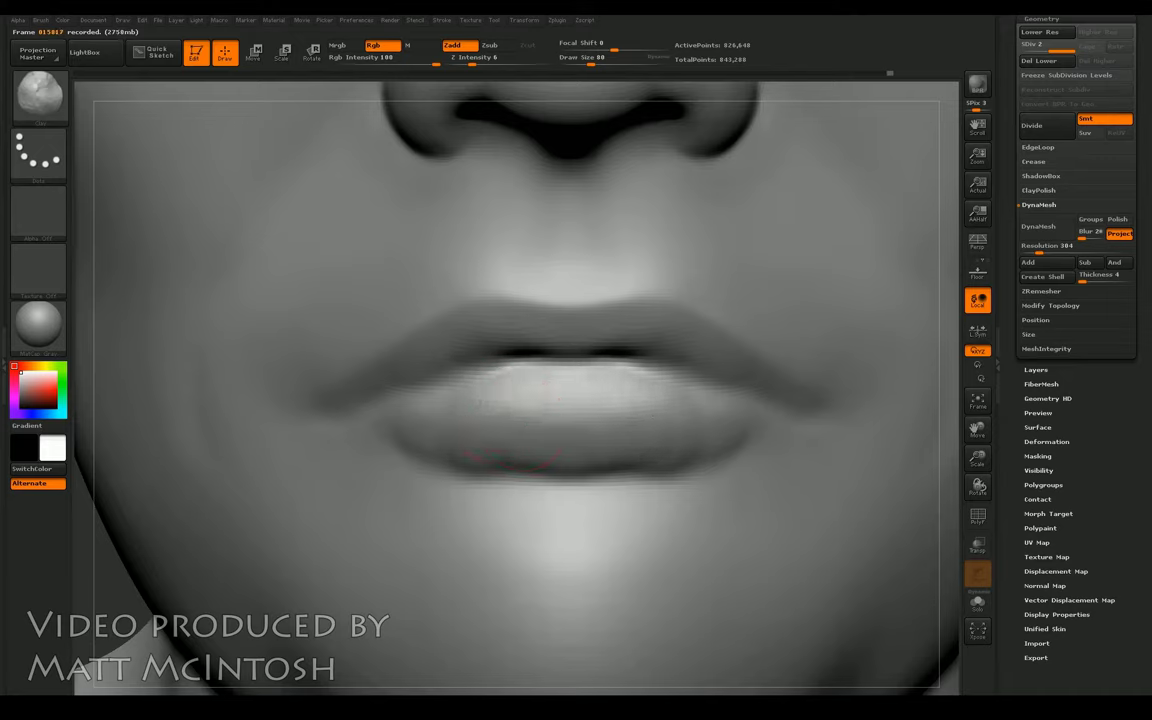
pyautogui.keyDown('shift'); pyautogui.moveTo(505, 415); pyautogui.dragTo(505, 418); pyautogui.keyUp('shift')
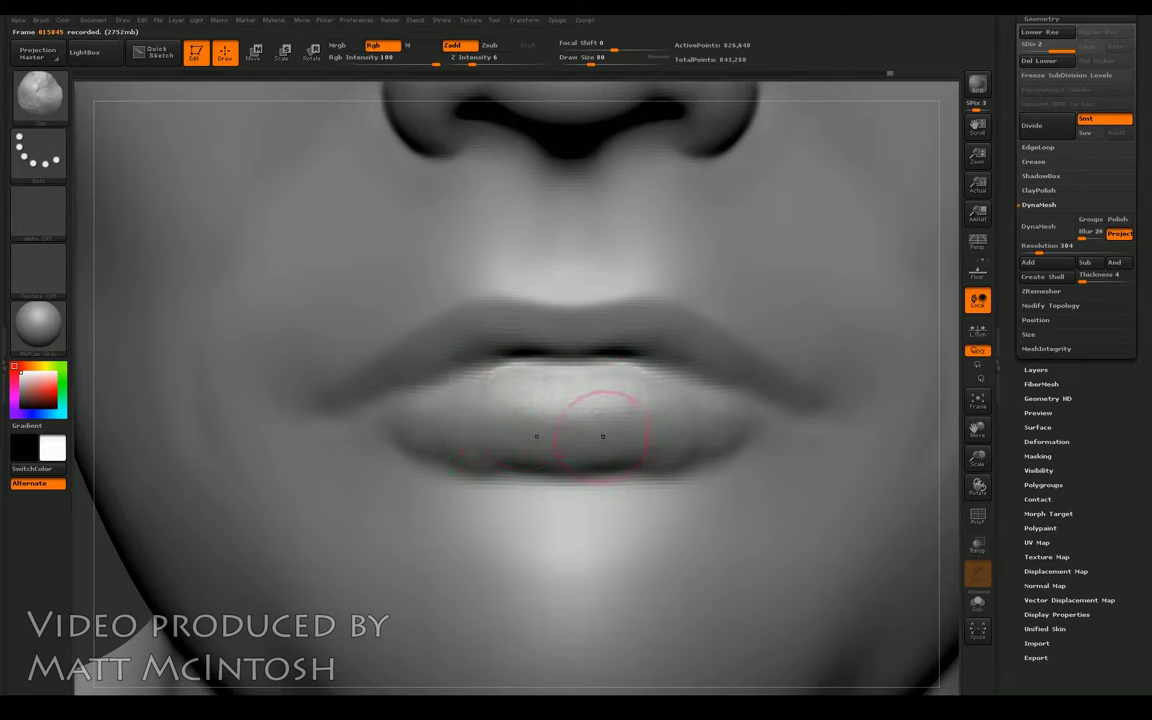
# Step: Smooth the lower lip and tighten its lower border with the Pinch brush at draw size 80
pyautogui.press('b')
pyautogui.press('s')
pyautogui.press('t')
pyautogui.moveTo(517, 440)
pyautogui.keyDown('shift'); pyautogui.mouseDown()
pyautogui.moveTo(826, 389)
pyautogui.moveTo(647, 435)
pyautogui.moveTo(657, 420)
pyautogui.moveTo(587, 424)
pyautogui.moveTo(600, 440)
pyautogui.moveTo(632, 430)
pyautogui.mouseUp(); pyautogui.keyUp('shift')
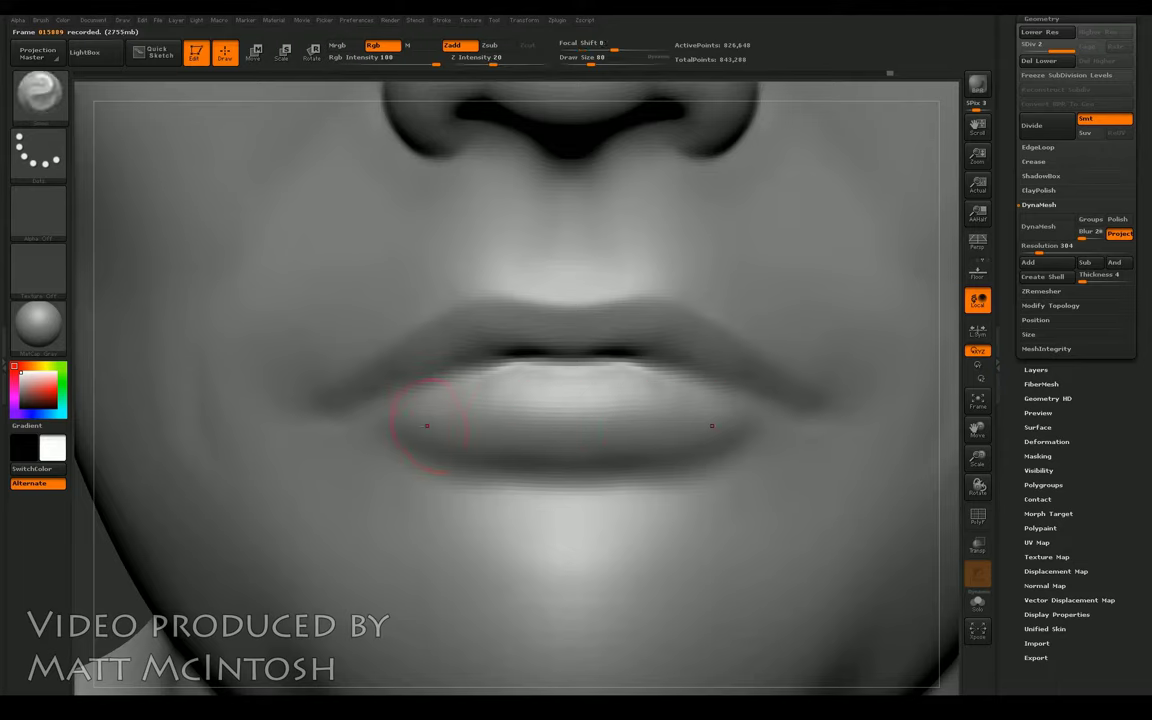
pyautogui.moveTo(441, 450); pyautogui.dragTo(608, 452)
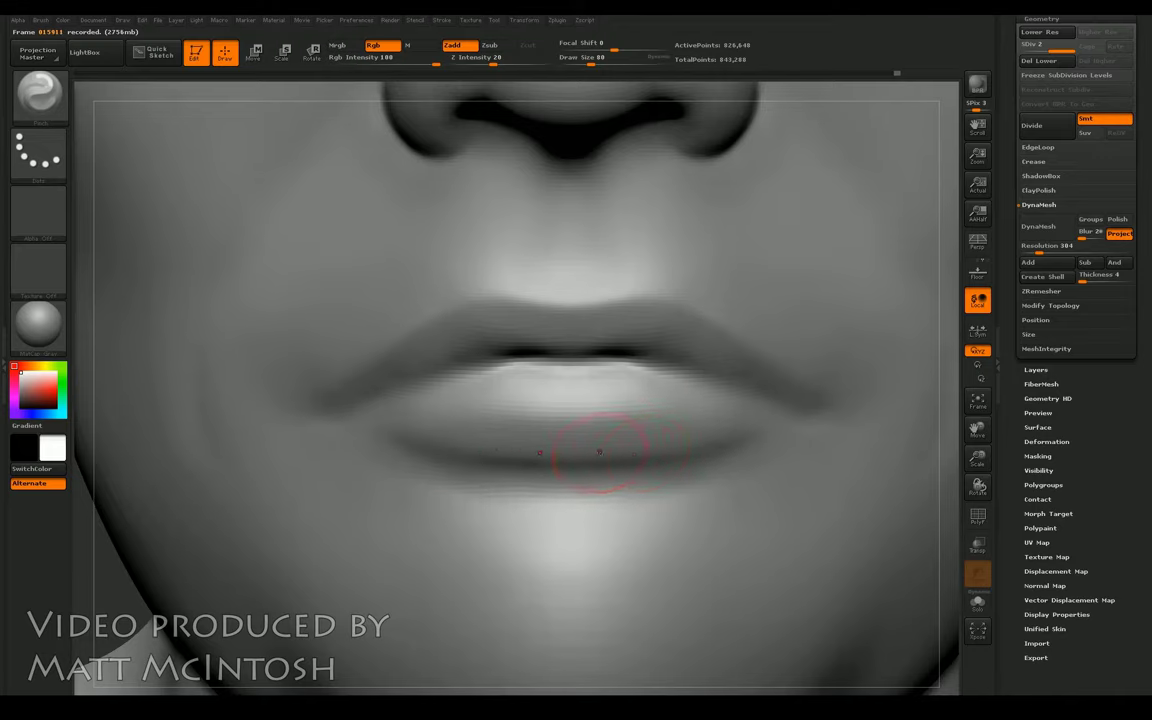
# Step: Carve the mouth corner and the fold beside it in three-quarter view with the Dam_Standard brush at draw size 60
pyautogui.moveTo(936, 451)
pyautogui.keyDown('alt'); pyautogui.mouseDown()
pyautogui.moveTo(903, 439)
pyautogui.moveTo(843, 464)
pyautogui.moveTo(785, 463)
pyautogui.moveTo(828, 463)
pyautogui.moveTo(751, 386)
pyautogui.moveTo(807, 423)
pyautogui.moveTo(792, 427)
pyautogui.mouseUp(); pyautogui.keyUp('alt')
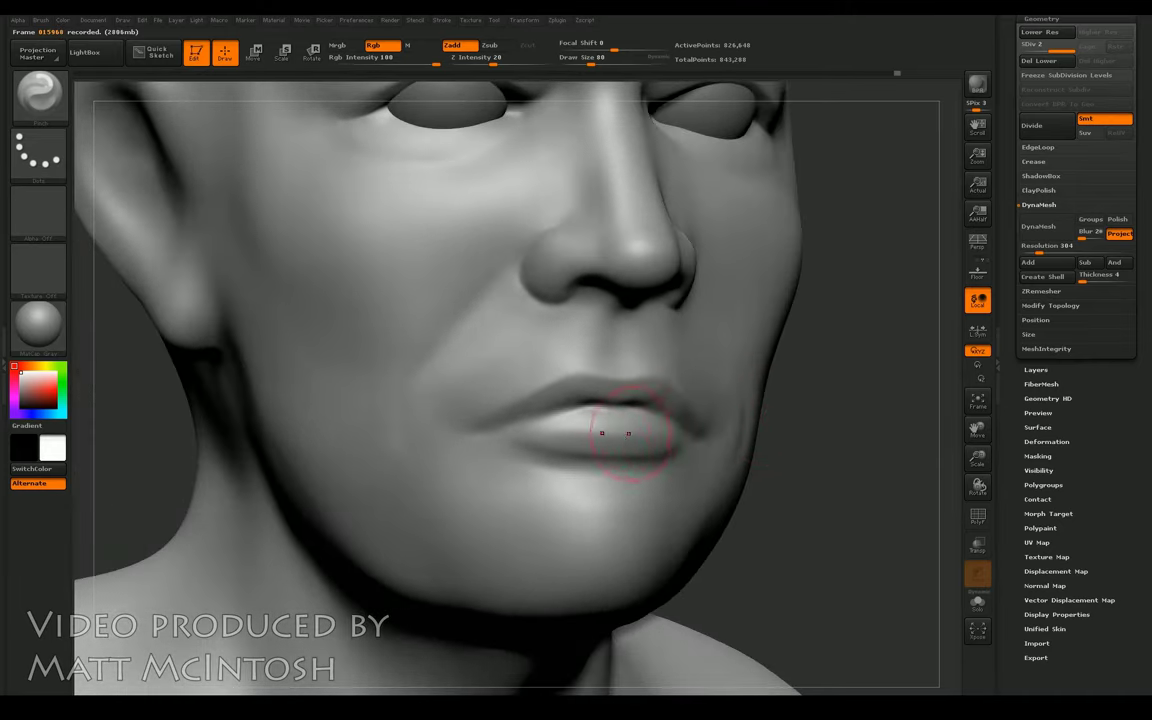
pyautogui.press('b')
pyautogui.press('d')
pyautogui.press('s')
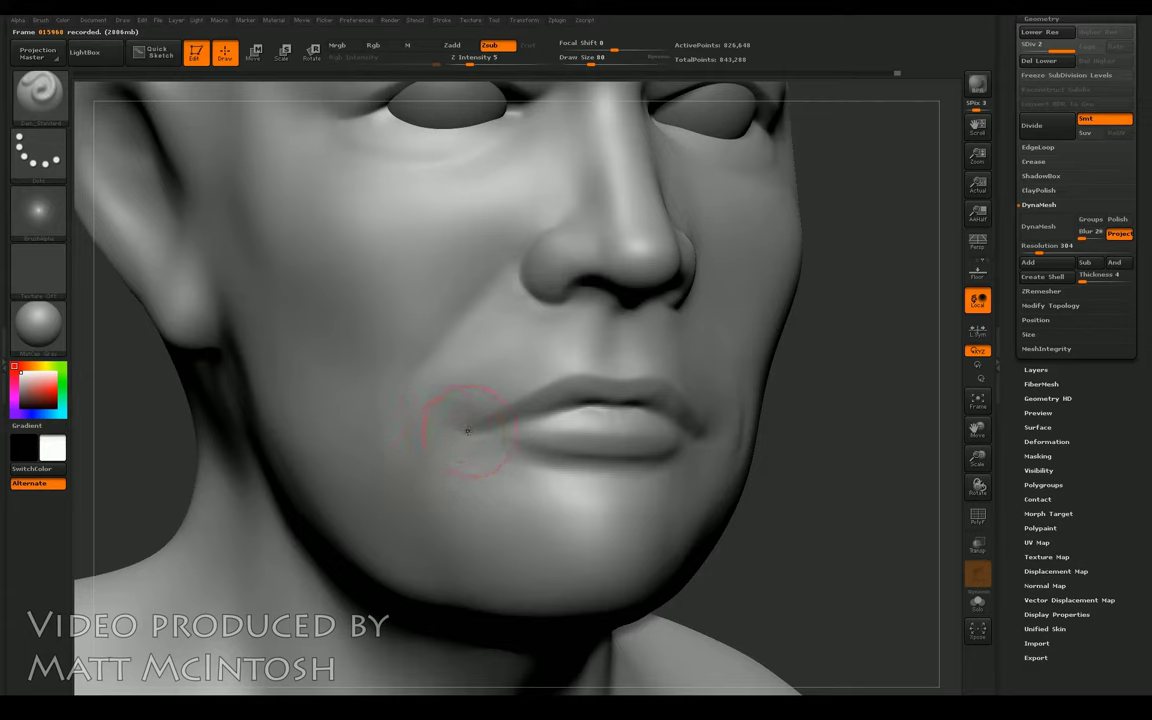
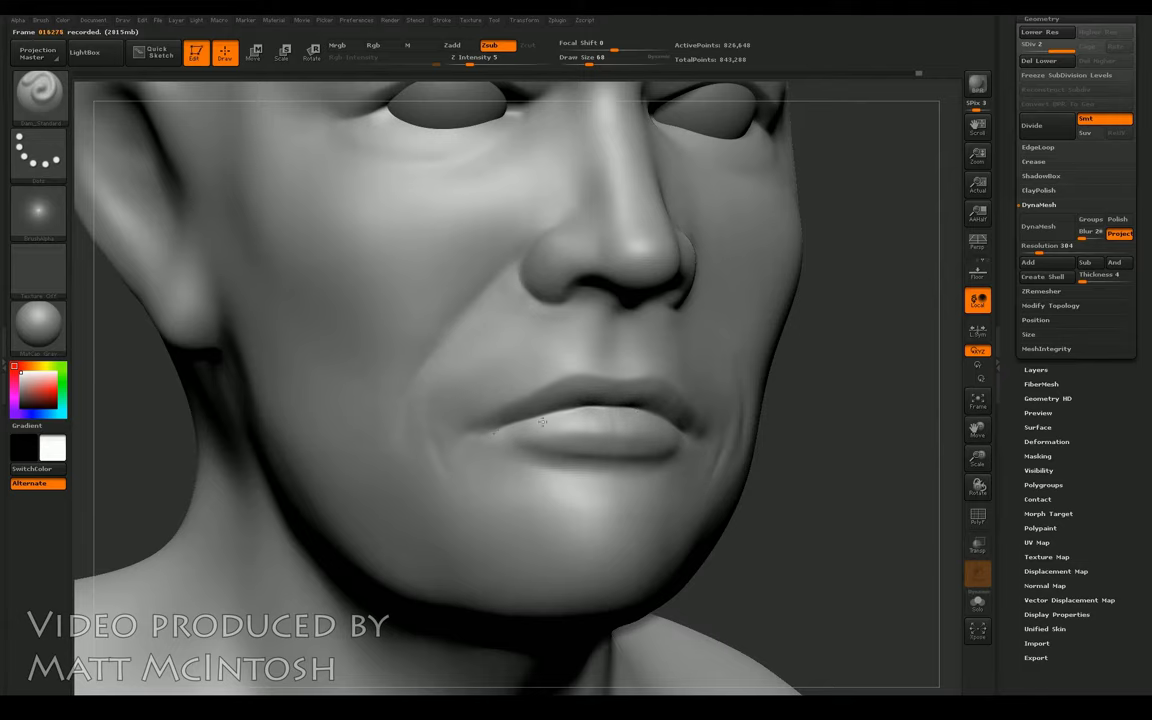
# Step: Shape the nostril openings from below with the Move brush at draw size 52 and smooth the skin at their base
pyautogui.moveTo(830, 415)
pyautogui.mouseDown()
pyautogui.moveTo(884, 435)
pyautogui.moveTo(881, 392)
pyautogui.moveTo(977, 486)
pyautogui.moveTo(975, 430)
pyautogui.mouseUp()
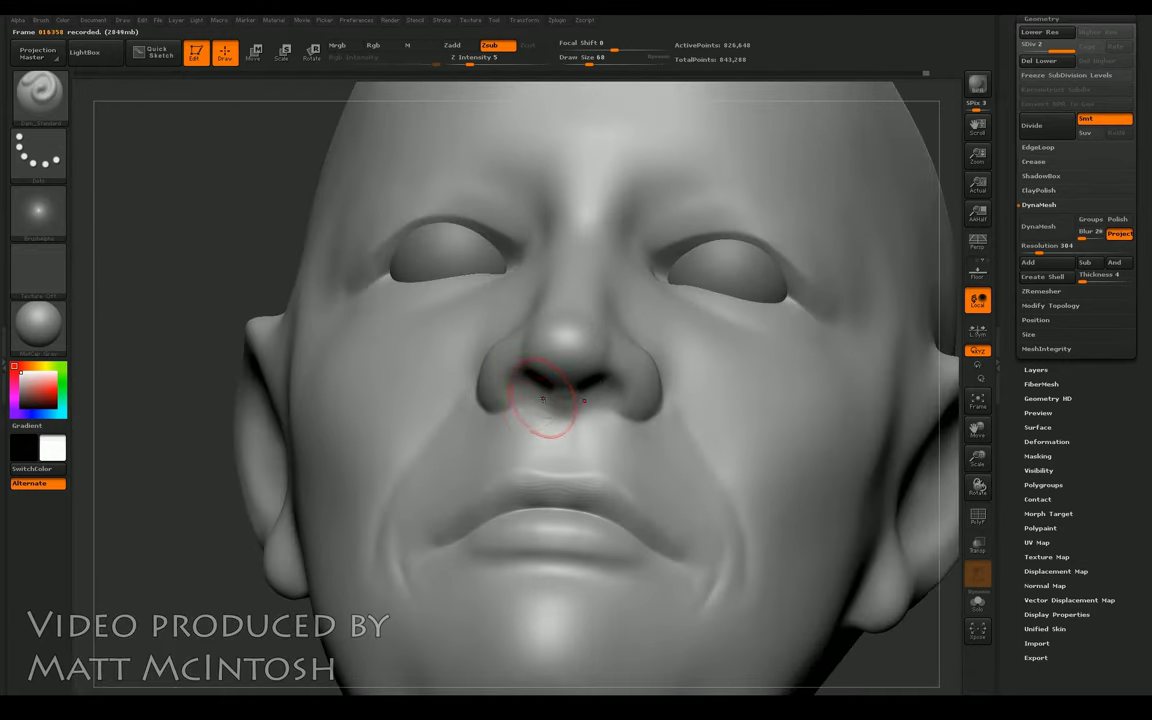
pyautogui.moveTo(535, 411)
pyautogui.keyDown('shift'); pyautogui.mouseDown()
pyautogui.moveTo(532, 420)
pyautogui.moveTo(540, 411)
pyautogui.moveTo(522, 388)
pyautogui.moveTo(507, 404)
pyautogui.moveTo(522, 384)
pyautogui.moveTo(508, 392)
pyautogui.mouseUp(); pyautogui.keyUp('shift')
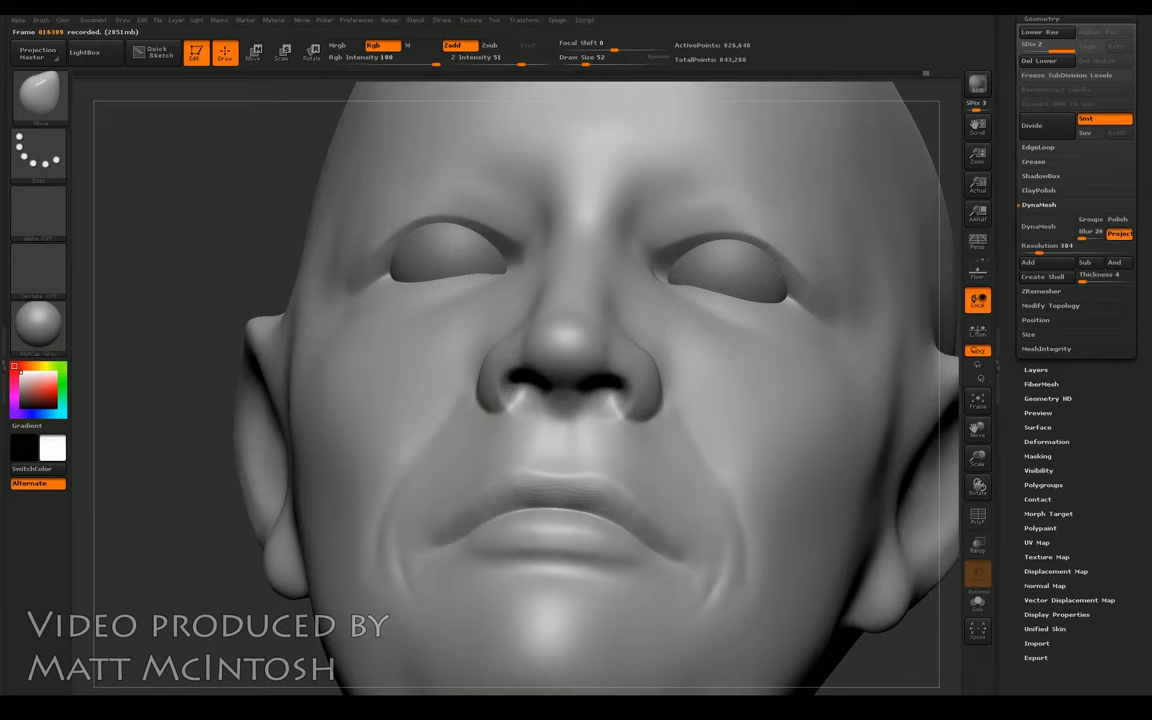
pyautogui.moveTo(226, 500); pyautogui.dragTo(580, 385)
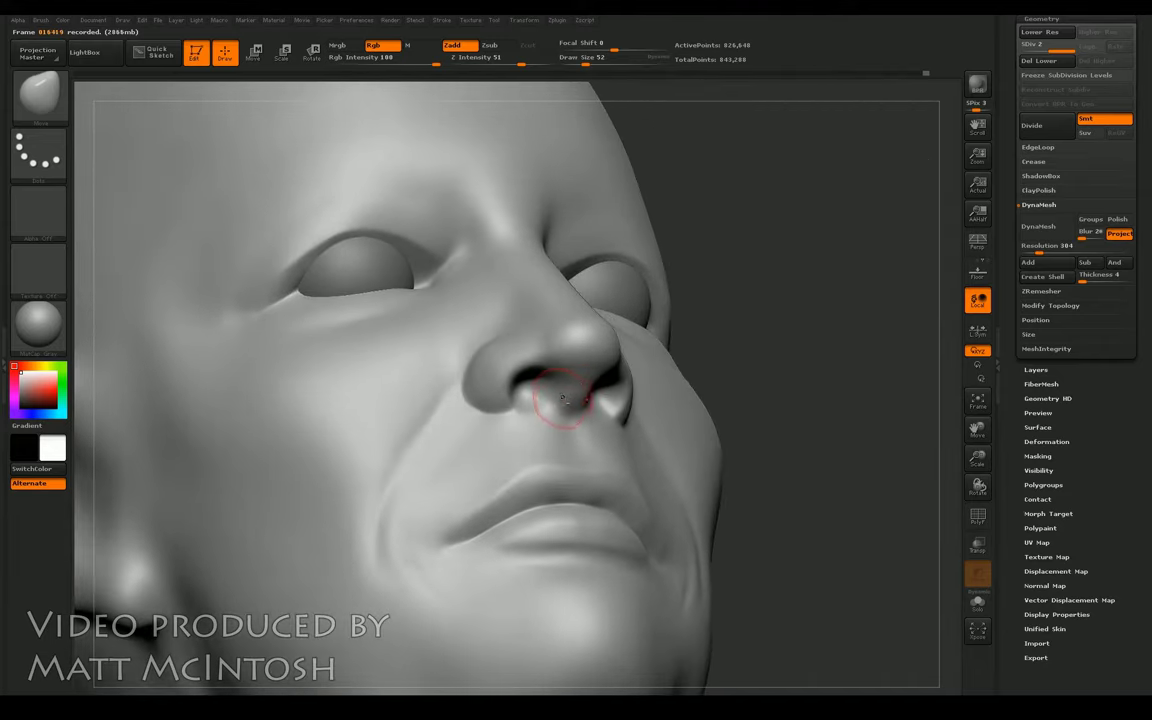
pyautogui.keyDown('shift'); pyautogui.moveTo(555, 405); pyautogui.dragTo(540, 405); pyautogui.keyUp('shift')
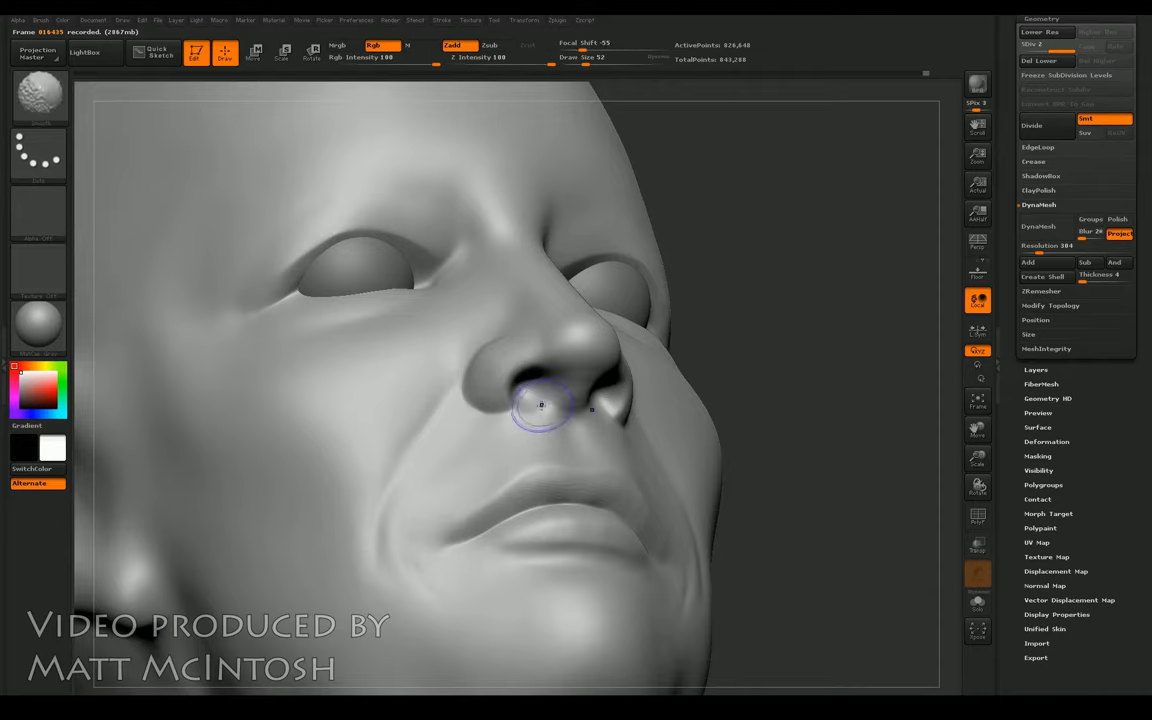
# Step: Build up the brow ridge above the eyes in three-quarter view with the Clay brush at draw size 92
pyautogui.click(977, 400)
pyautogui.moveTo(818, 378)
pyautogui.keyDown('shift'); pyautogui.mouseDown()
pyautogui.moveTo(812, 431)
pyautogui.moveTo(815, 410)
pyautogui.moveTo(872, 426)
pyautogui.moveTo(877, 416)
pyautogui.mouseUp(); pyautogui.keyUp('shift')
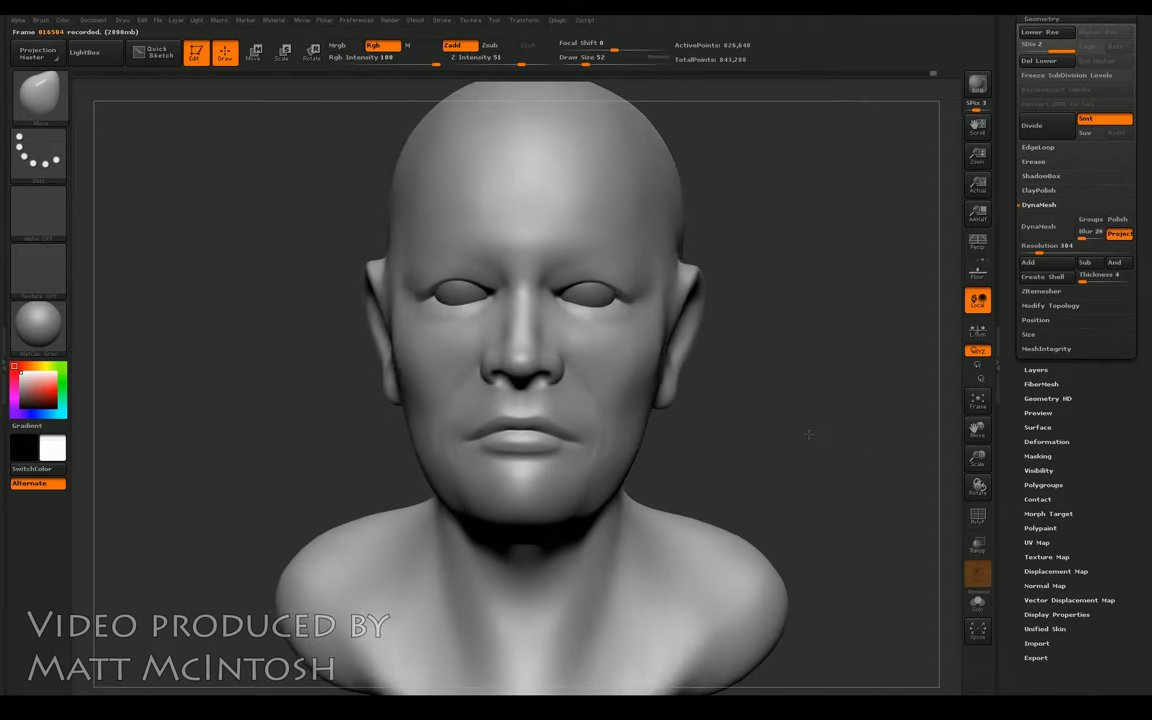
pyautogui.moveTo(977, 458); pyautogui.dragTo(976, 505)
pyautogui.keyDown('alt'); pyautogui.moveTo(877, 392); pyautogui.dragTo(906, 304); pyautogui.keyUp('alt')
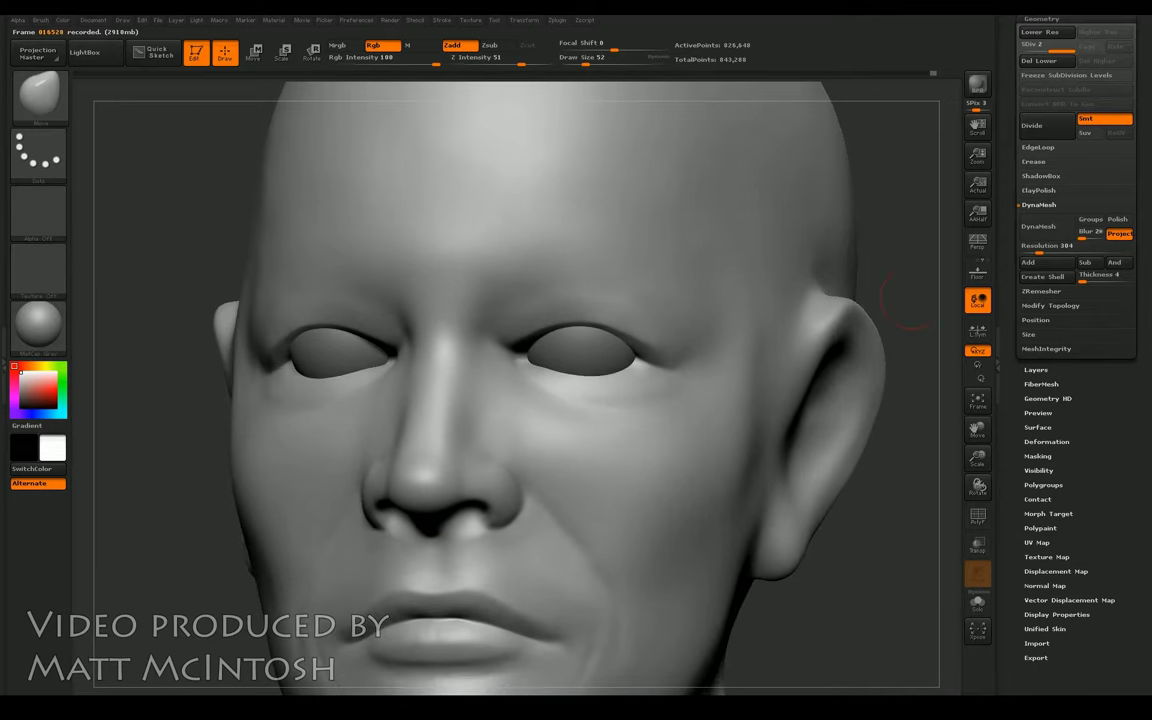
pyautogui.press('b')
pyautogui.press('c')
pyautogui.press('l')
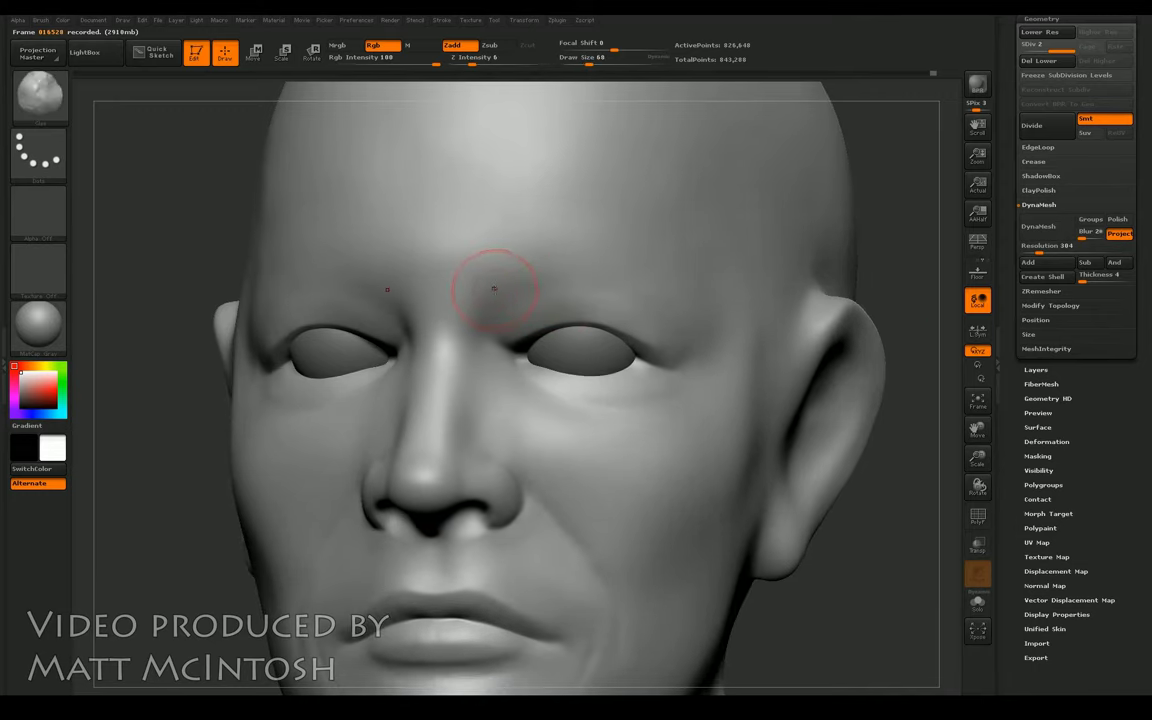
pyautogui.press(']')
pyautogui.press(']')
pyautogui.press(']')
pyautogui.press(']')
pyautogui.moveTo(494, 302)
pyautogui.mouseDown()
pyautogui.moveTo(450, 235)
pyautogui.moveTo(545, 237)
pyautogui.mouseUp()
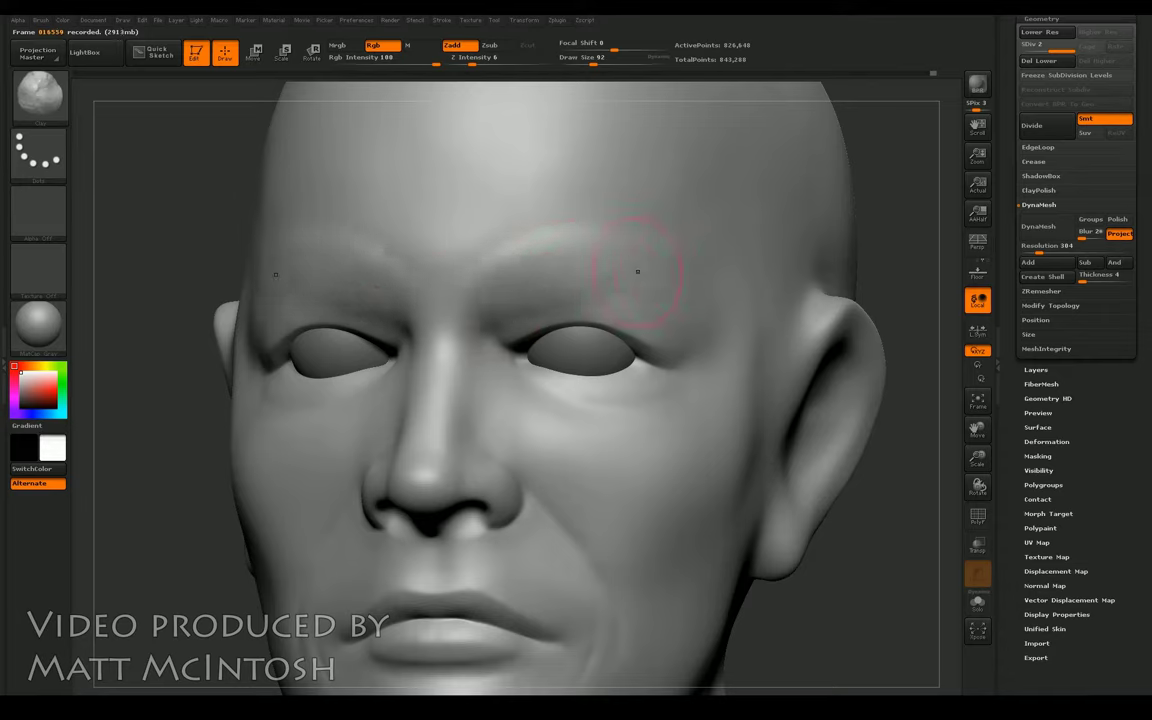
# Step: Smooth the brow ridge and rework the area above the outer eye corner with the Clay brush at draw size 80
pyautogui.press('b')
pyautogui.press('c')
pyautogui.press('b')
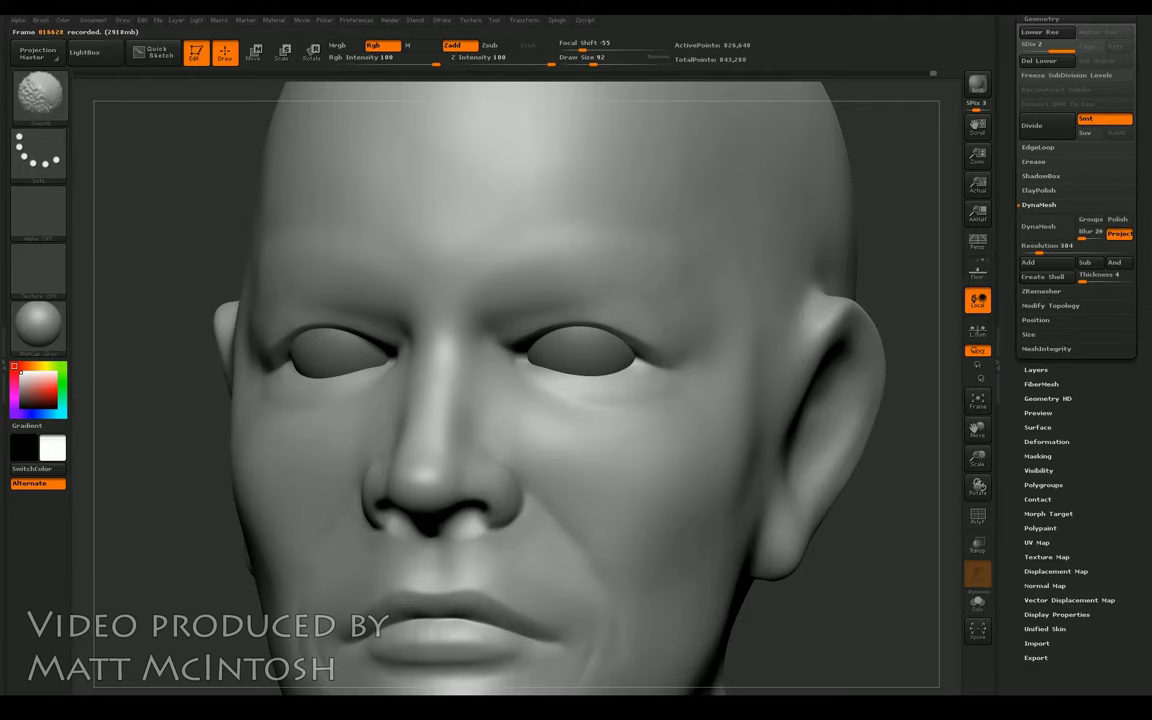
pyautogui.press('shift')
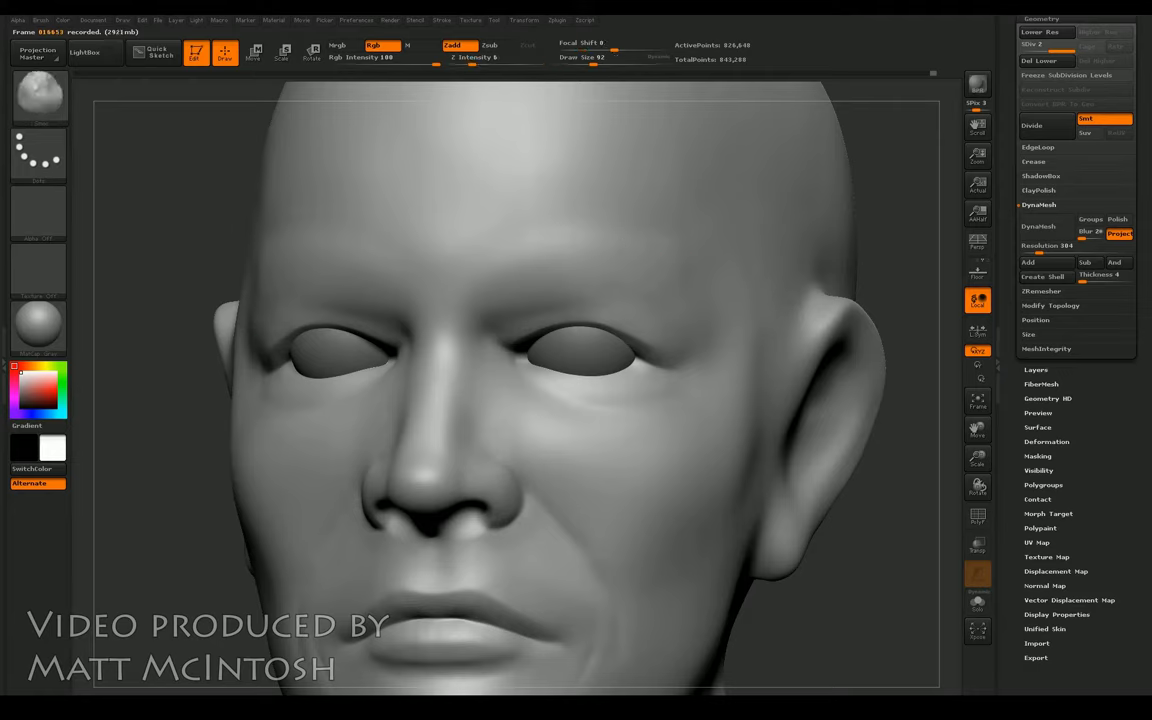
pyautogui.moveTo(656, 338)
pyautogui.mouseDown()
pyautogui.moveTo(687, 332)
pyautogui.moveTo(645, 335)
pyautogui.mouseUp()
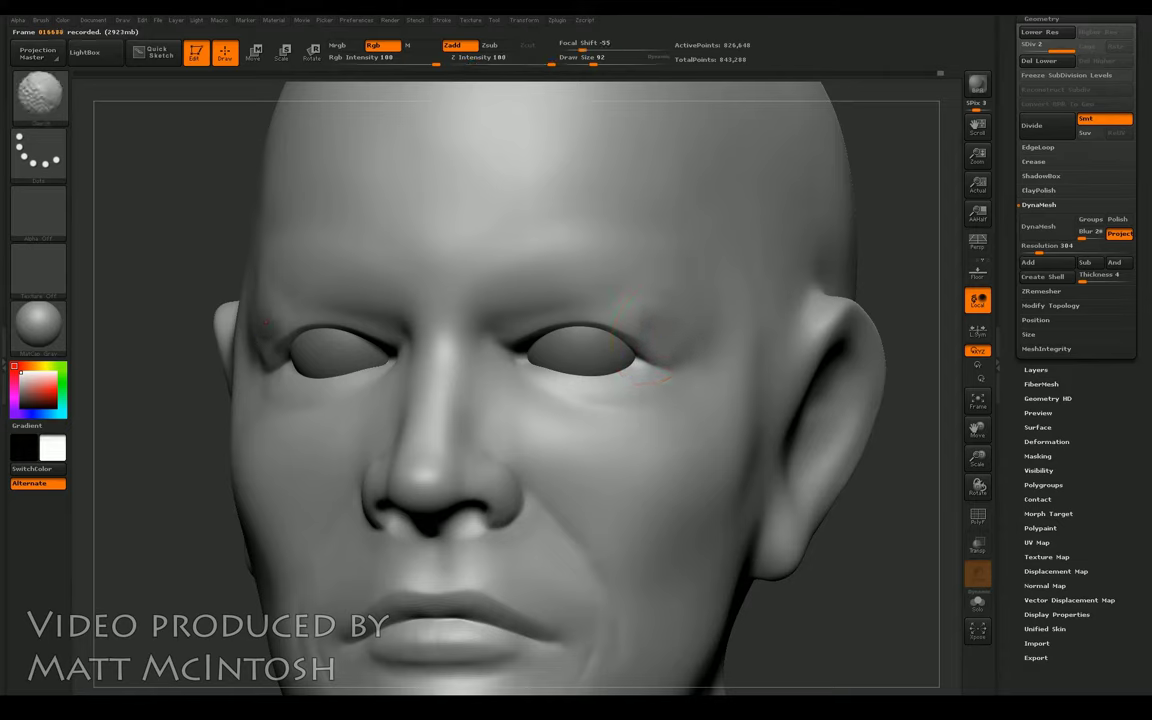
pyautogui.press('shift')
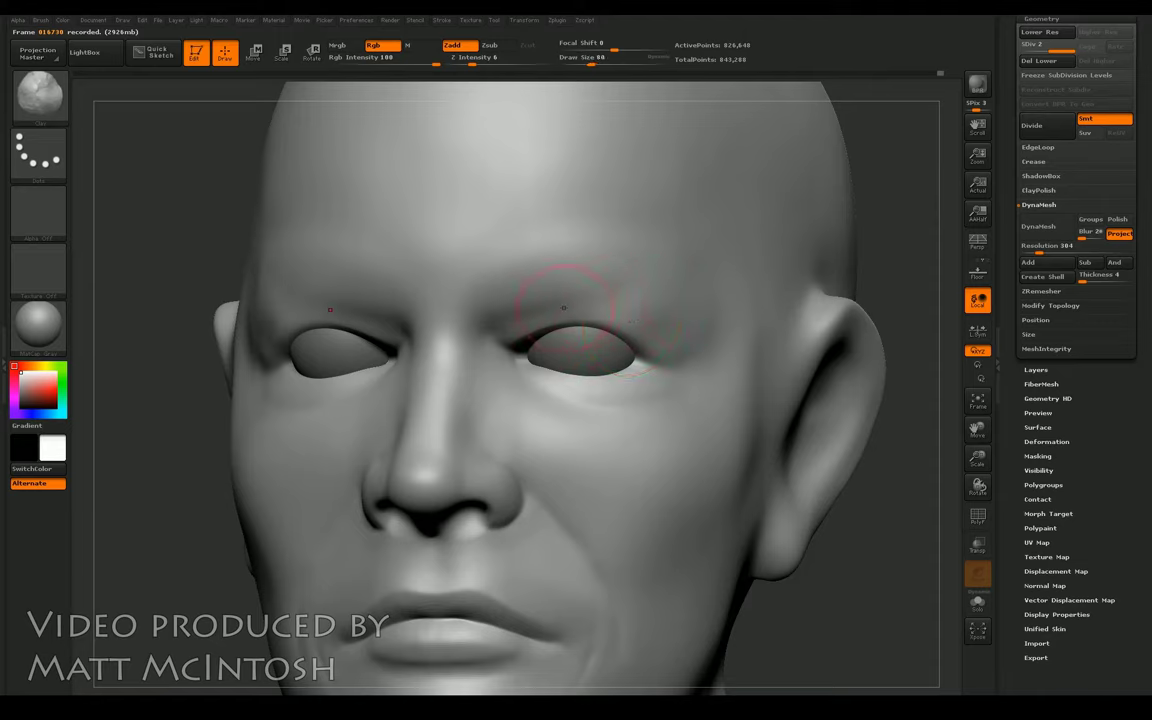
# Step: Build up the outer eye area with the Clay brush at draw size 72 and refine the inner eye corner with Dam_Standard at draw size 52
pyautogui.moveTo(640, 335)
pyautogui.mouseDown()
pyautogui.moveTo(500, 305)
pyautogui.moveTo(300, 300)
pyautogui.moveTo(583, 313)
pyautogui.mouseUp()
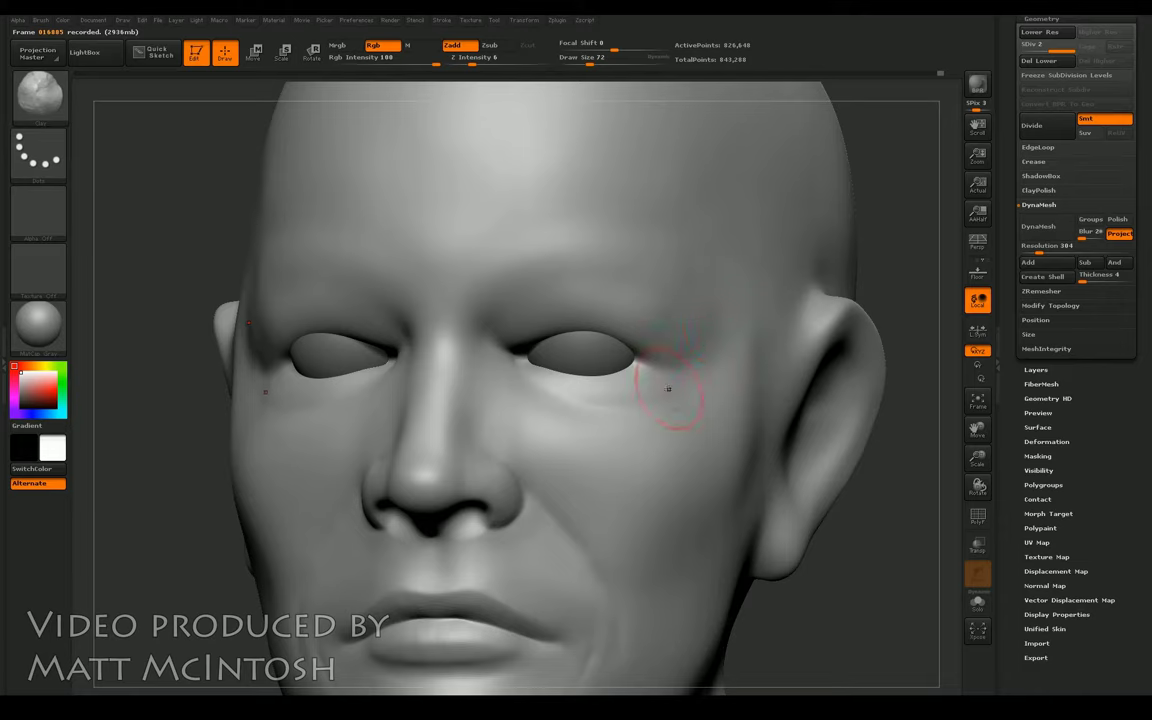
pyautogui.press('b')
pyautogui.press('d')
pyautogui.press('s')
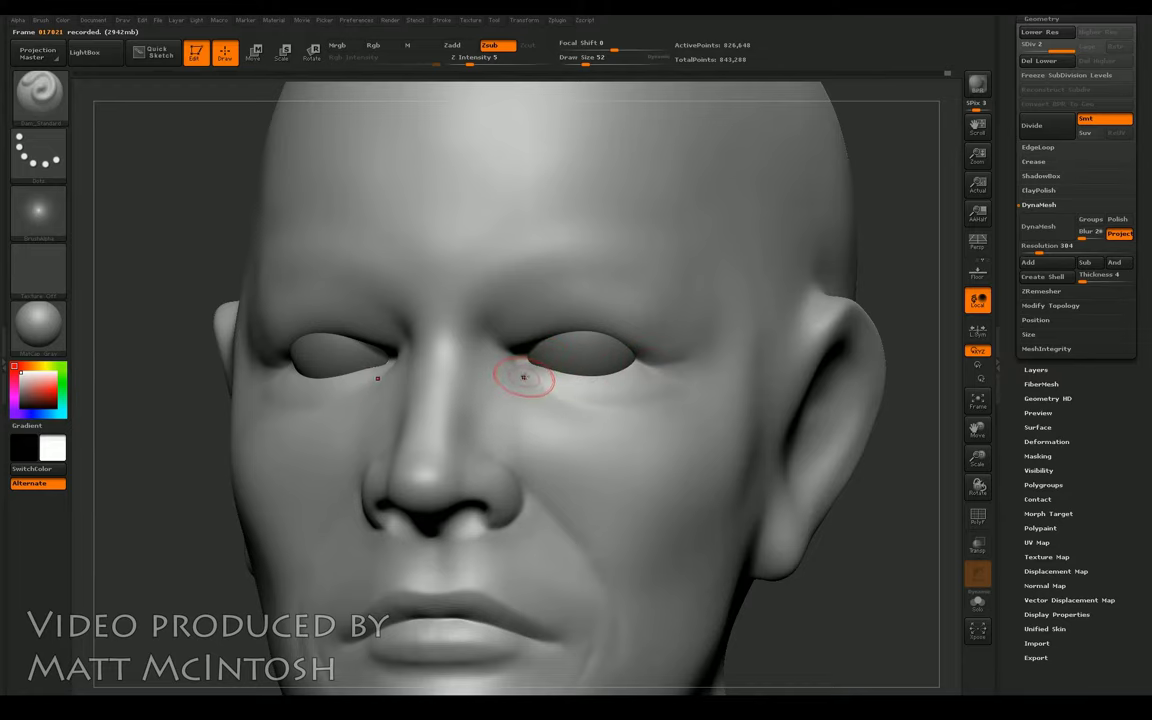
pyautogui.press('b')
pyautogui.press('c')
pyautogui.press('b')
# Step: Reshape the eyelids and eye corners in front view with the Move brush, finishing at draw size 72
pyautogui.moveTo(866, 335); pyautogui.dragTo(936, 311)
pyautogui.press('b')
pyautogui.press('m')
pyautogui.press('v')
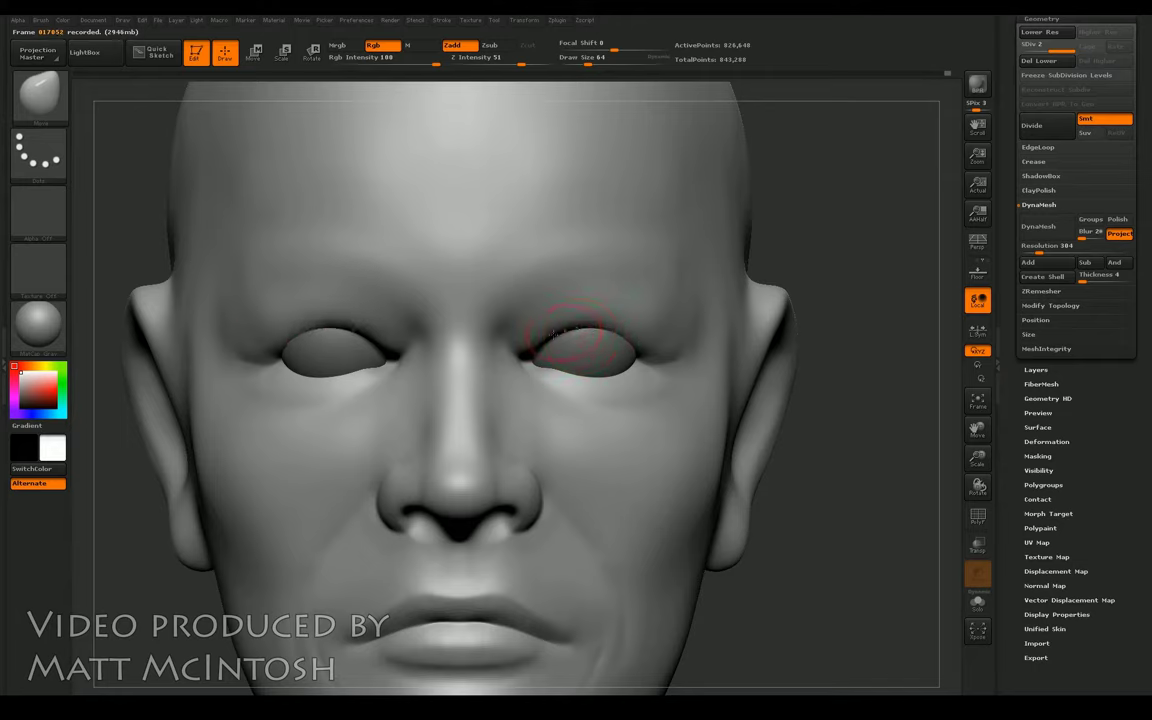
pyautogui.press(']')
pyautogui.press(']')
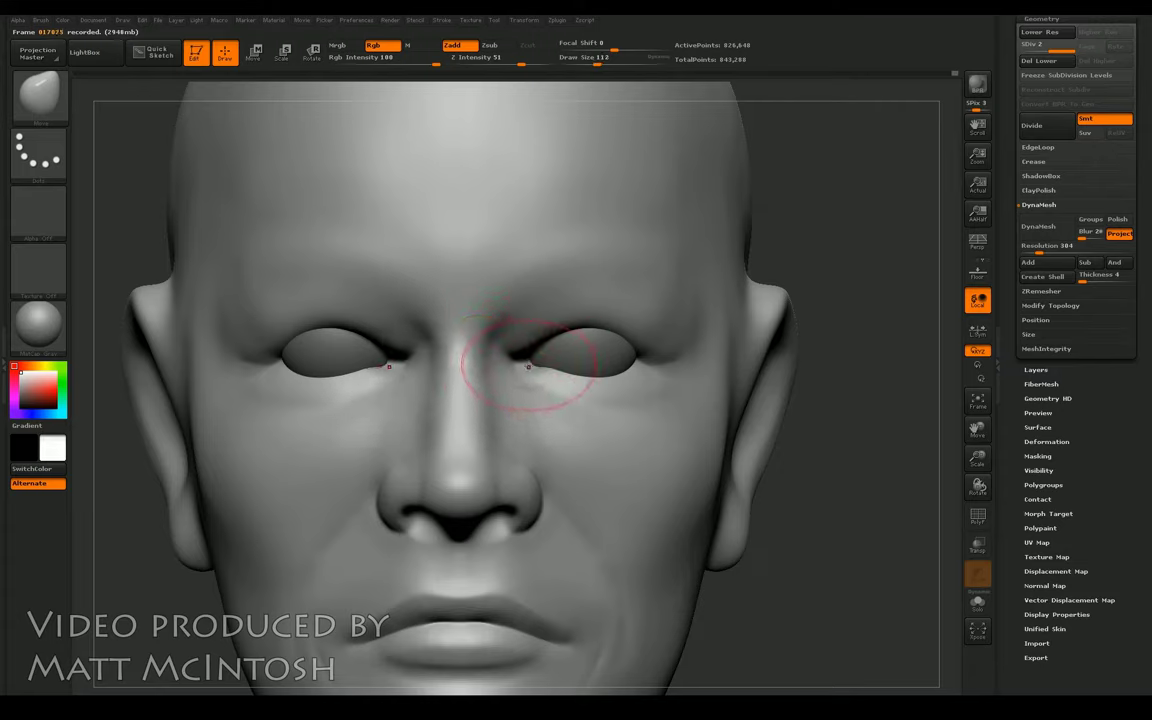
pyautogui.press('[')
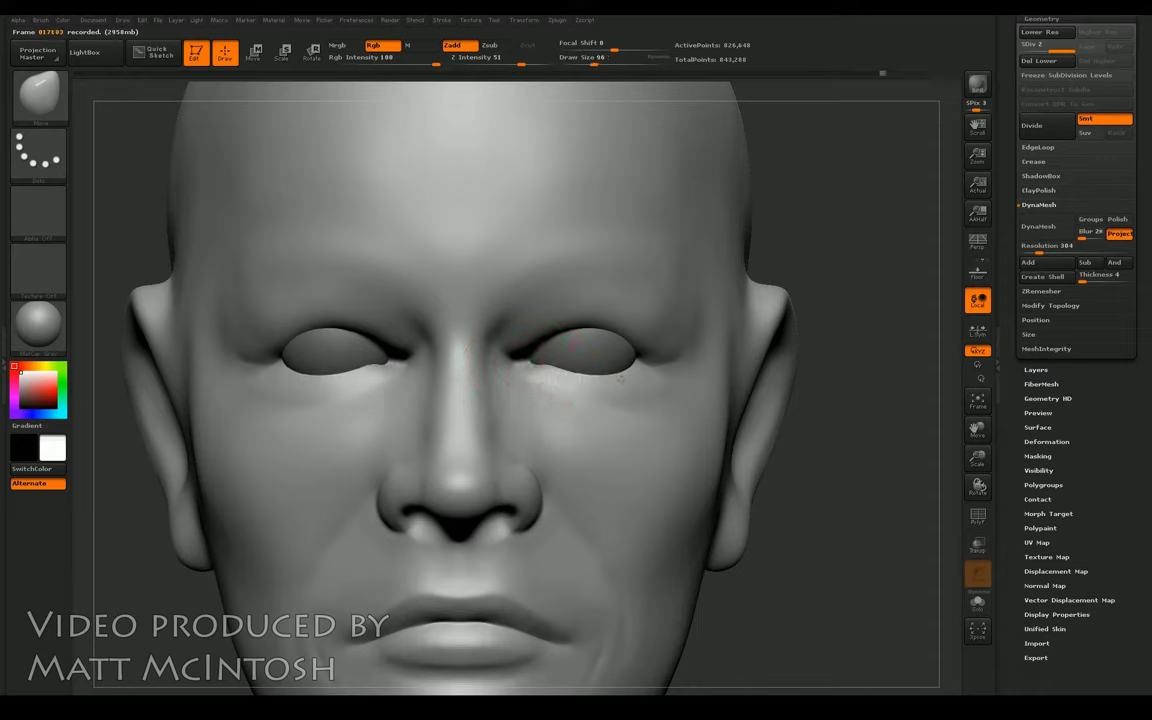
pyautogui.moveTo(648, 370); pyautogui.dragTo(608, 342)
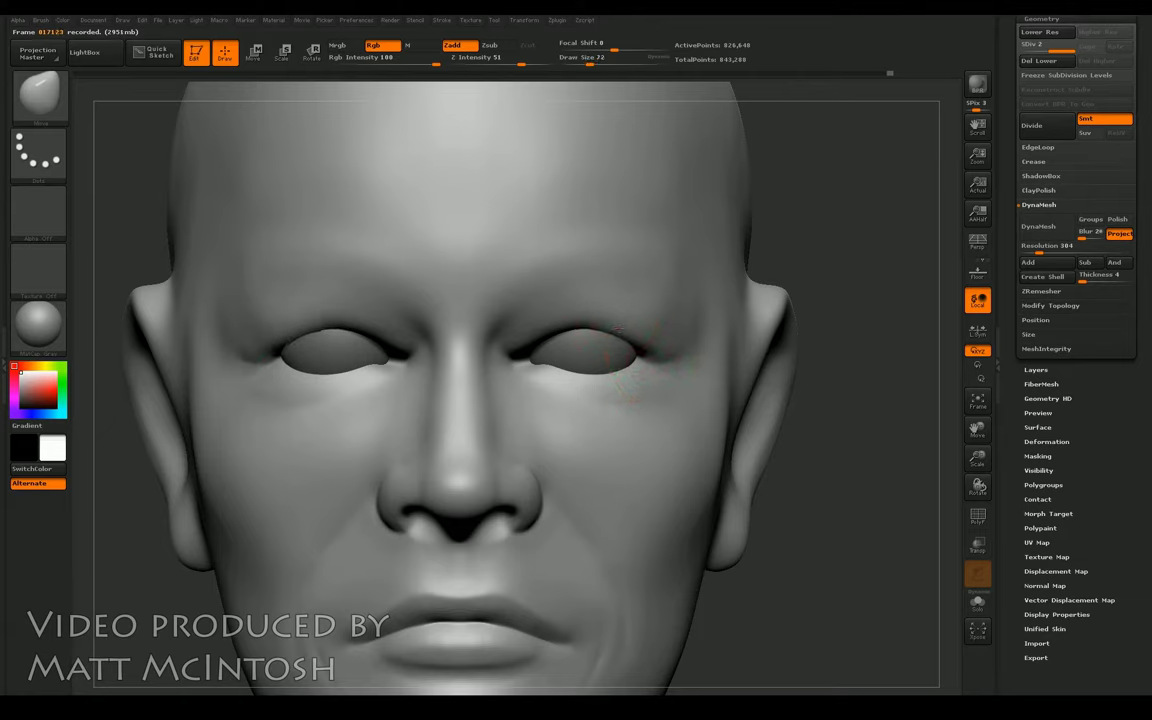
pyautogui.press('shift')
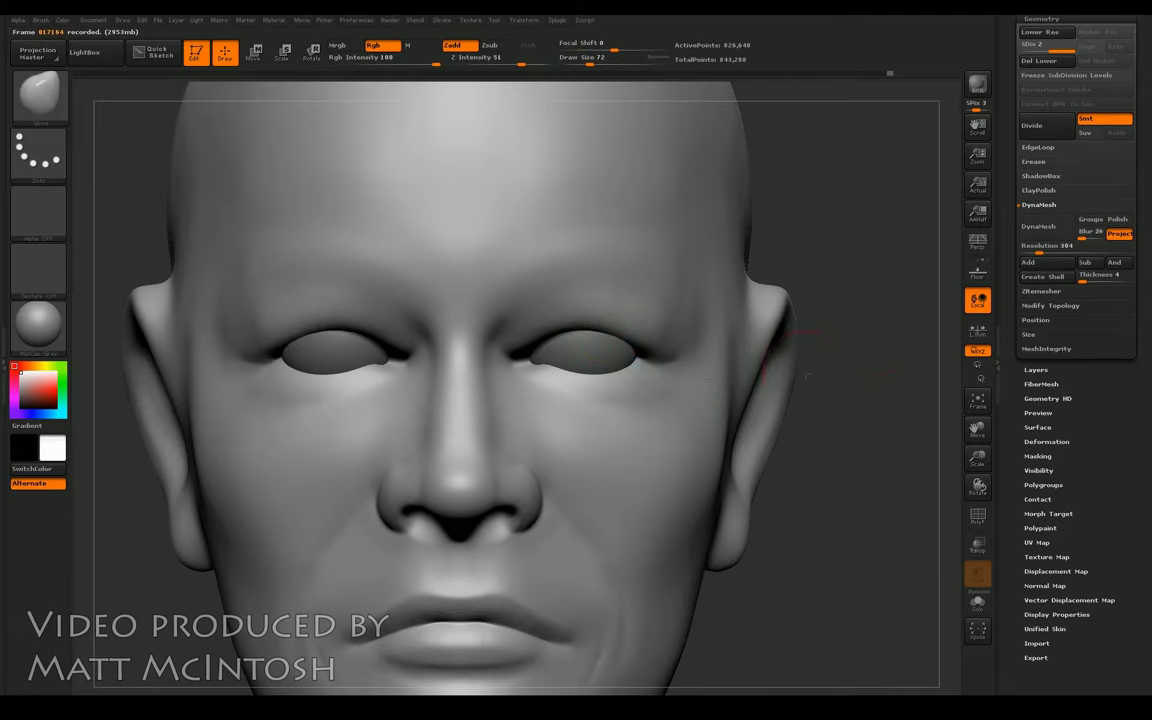
# Step: Rework the front of the neck below the chin with the Clay brush at draw size 152 and smooth it
pyautogui.click(979, 401)
pyautogui.moveTo(824, 424); pyautogui.dragTo(946, 397)
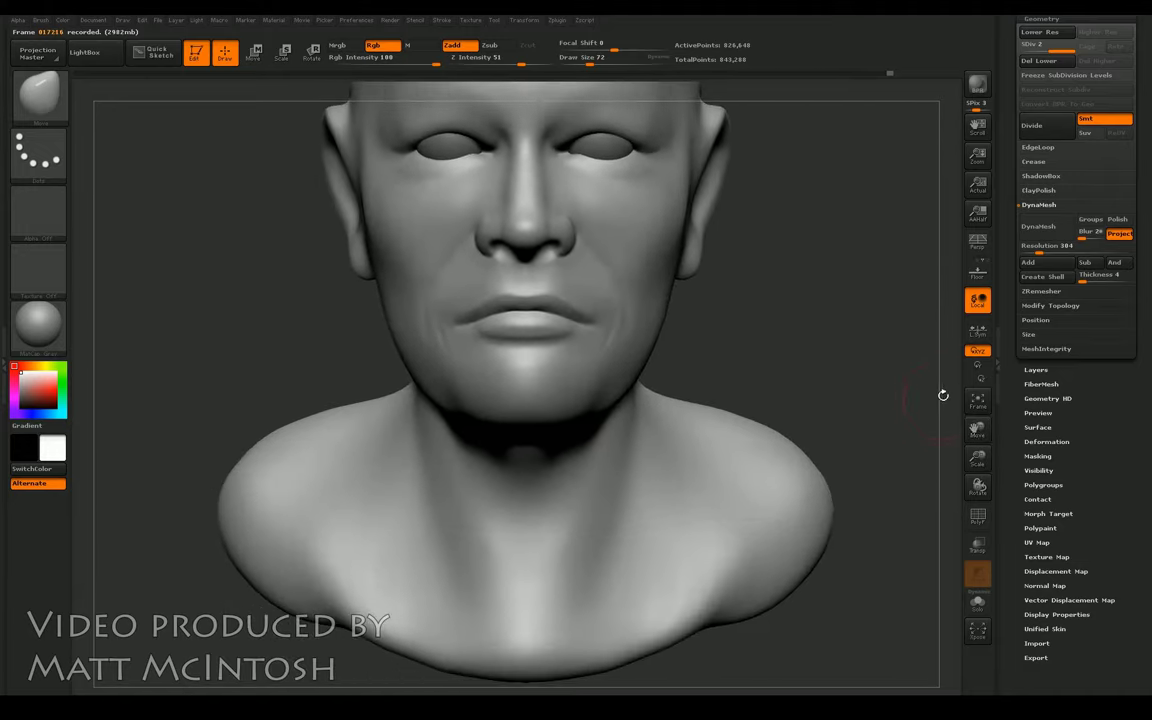
pyautogui.press('shift')
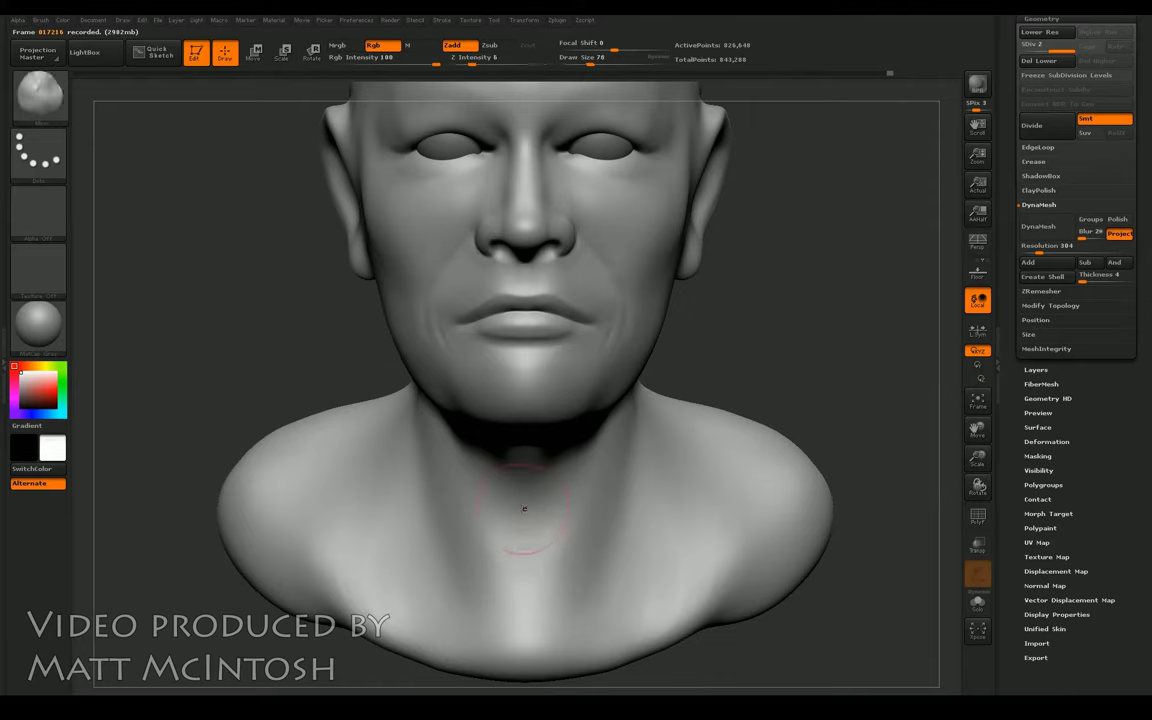
pyautogui.press(']')
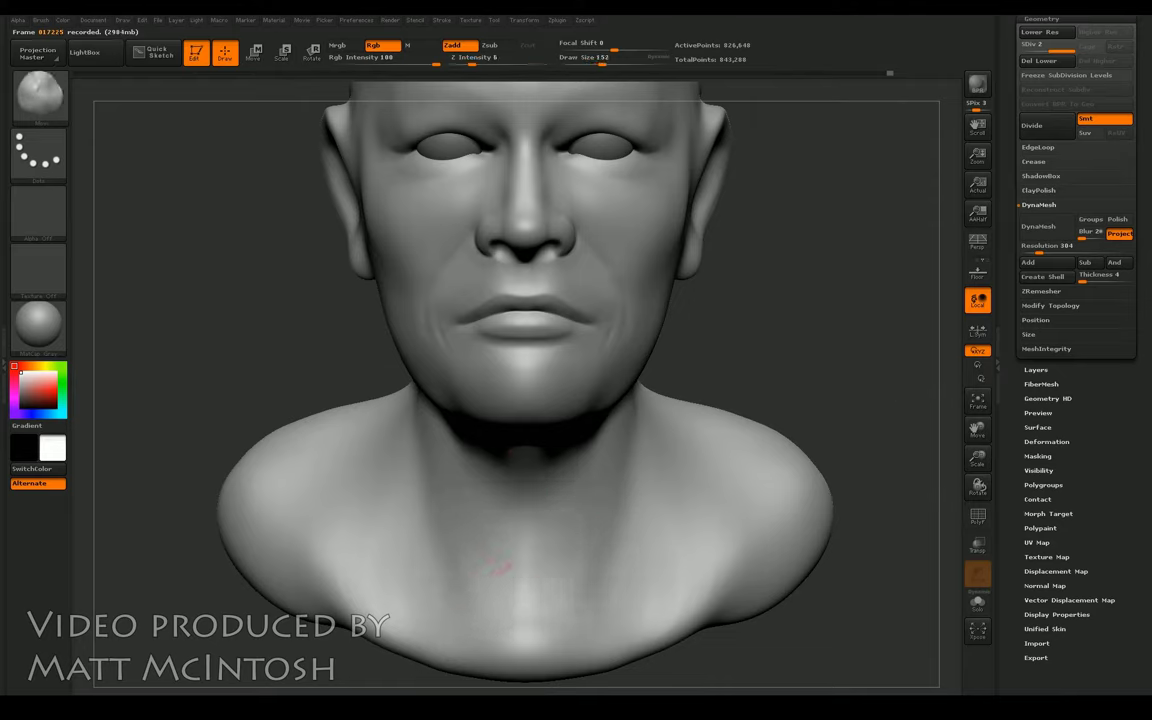
pyautogui.moveTo(463, 494)
pyautogui.mouseDown()
pyautogui.moveTo(455, 470)
pyautogui.moveTo(440, 485)
pyautogui.moveTo(386, 442)
pyautogui.moveTo(410, 470)
pyautogui.mouseUp()
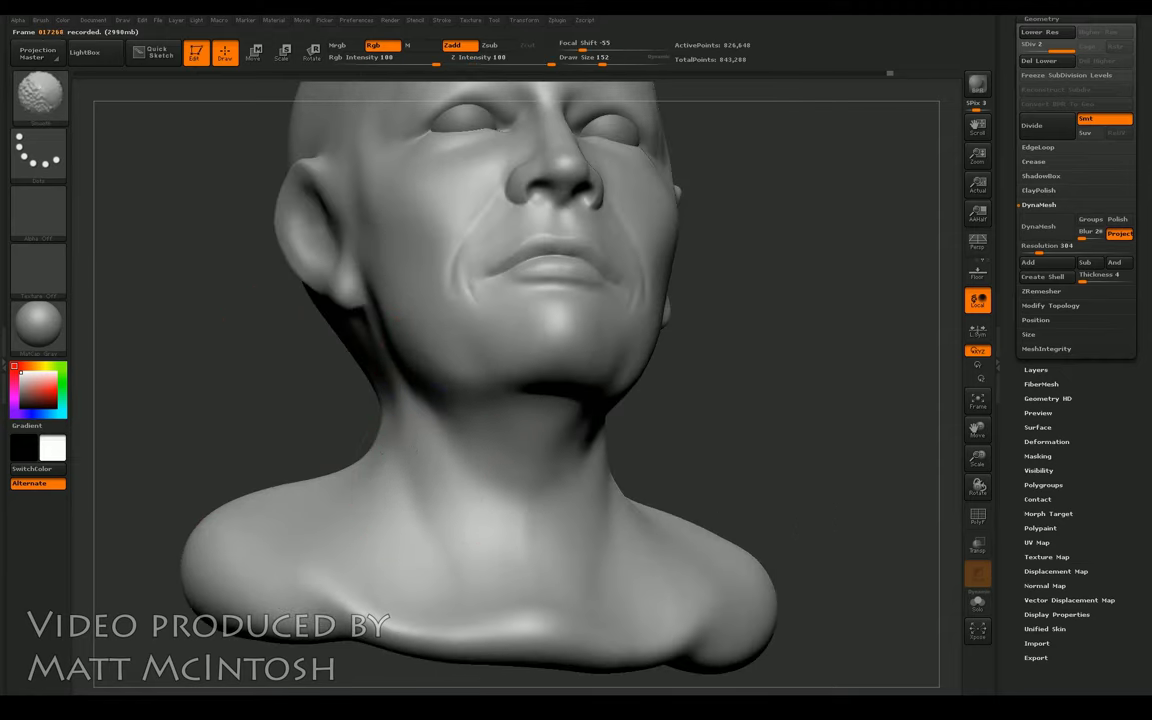
# Step: Build up the neck muscle running from behind the ear to the chest with the Clay brush at draw size 104, and smooth it
pyautogui.press('b')
pyautogui.press('c')
pyautogui.press('b')
pyautogui.moveTo(875, 412)
pyautogui.keyDown('alt'); pyautogui.mouseDown()
pyautogui.moveTo(858, 362)
pyautogui.moveTo(872, 396)
pyautogui.mouseUp(); pyautogui.keyUp('alt')
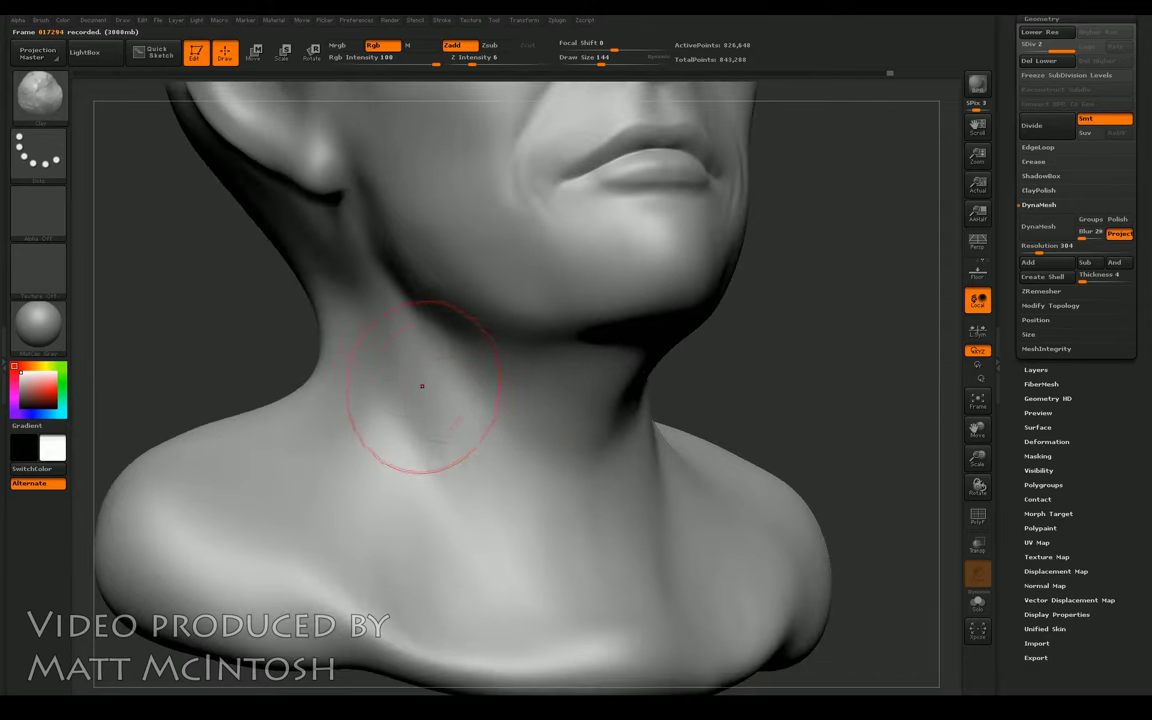
pyautogui.press('[')
pyautogui.moveTo(295, 212)
pyautogui.mouseDown()
pyautogui.moveTo(410, 385)
pyautogui.moveTo(430, 450)
pyautogui.mouseUp()
pyautogui.press('shift')
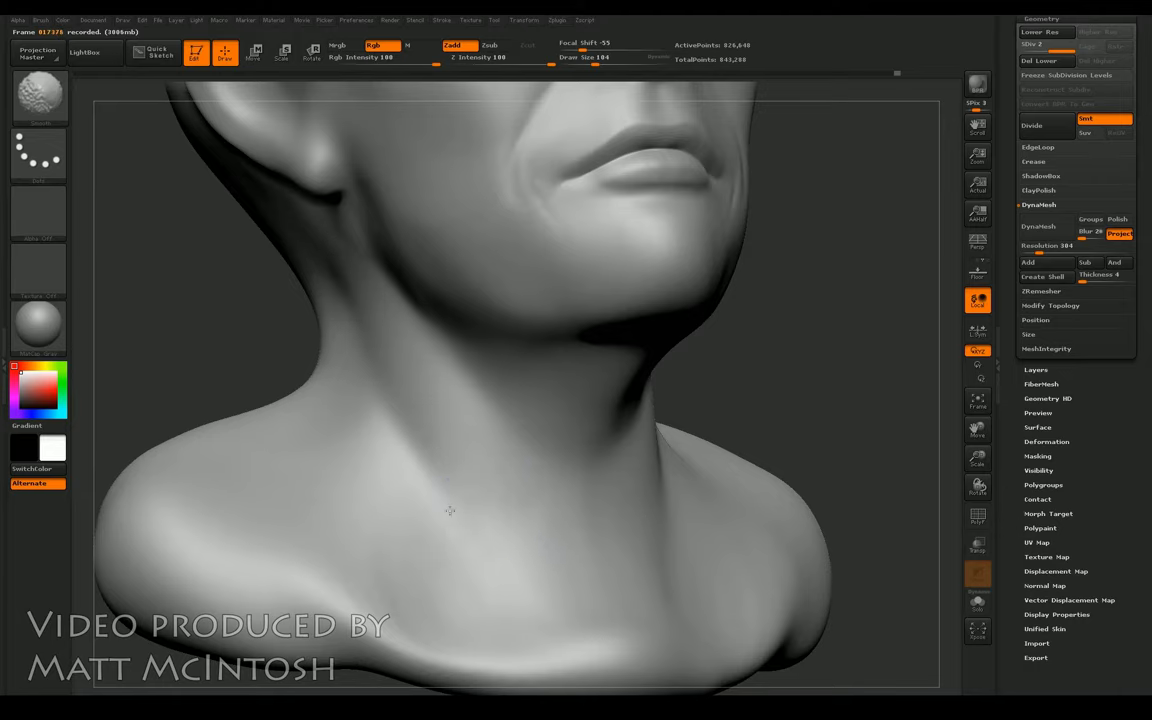
pyautogui.moveTo(802, 381)
pyautogui.keyDown('shift'); pyautogui.mouseDown()
pyautogui.moveTo(869, 432)
pyautogui.moveTo(807, 427)
pyautogui.mouseUp(); pyautogui.keyUp('shift')
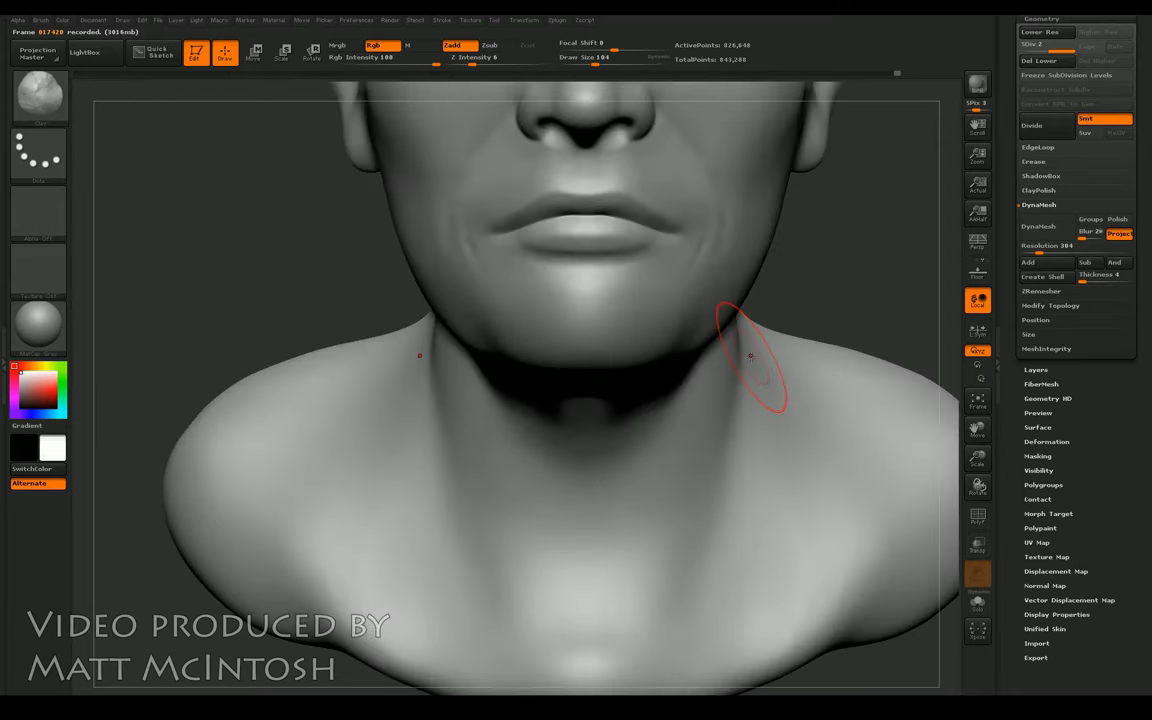
# Step: Narrow the sides of the neck and skull in back view with the Move brush, finishing at draw size 236
pyautogui.press('b')
pyautogui.press('m')
pyautogui.press('v')
pyautogui.press(']')
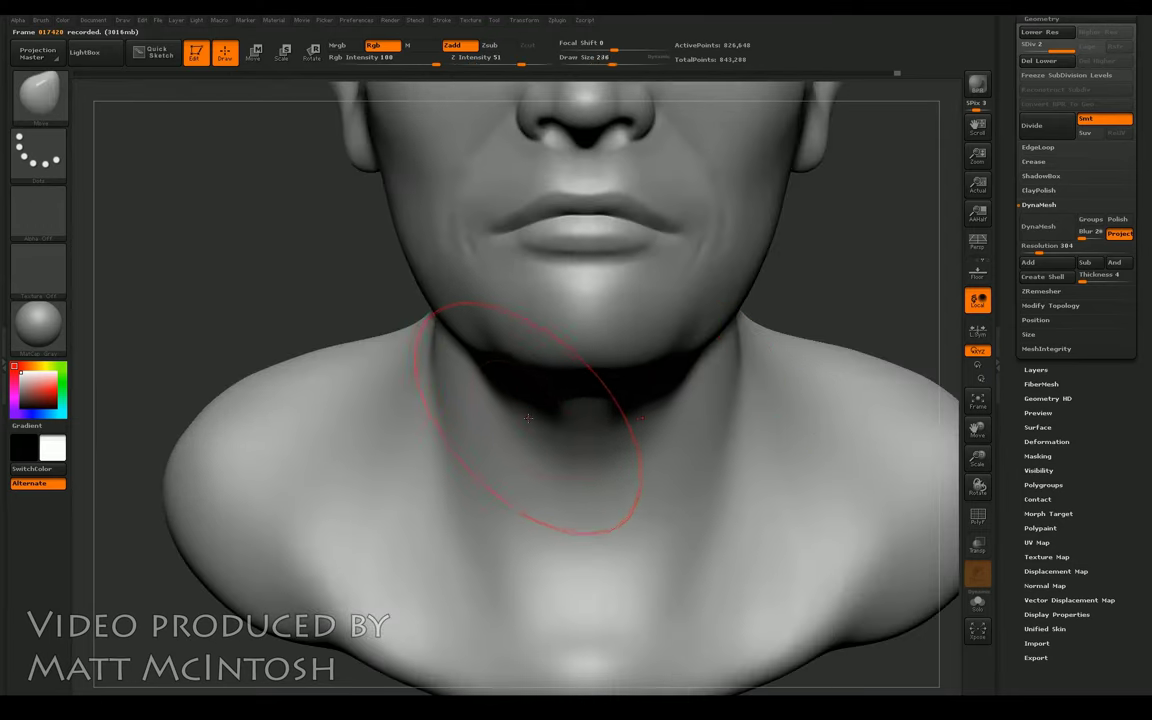
pyautogui.press(']')
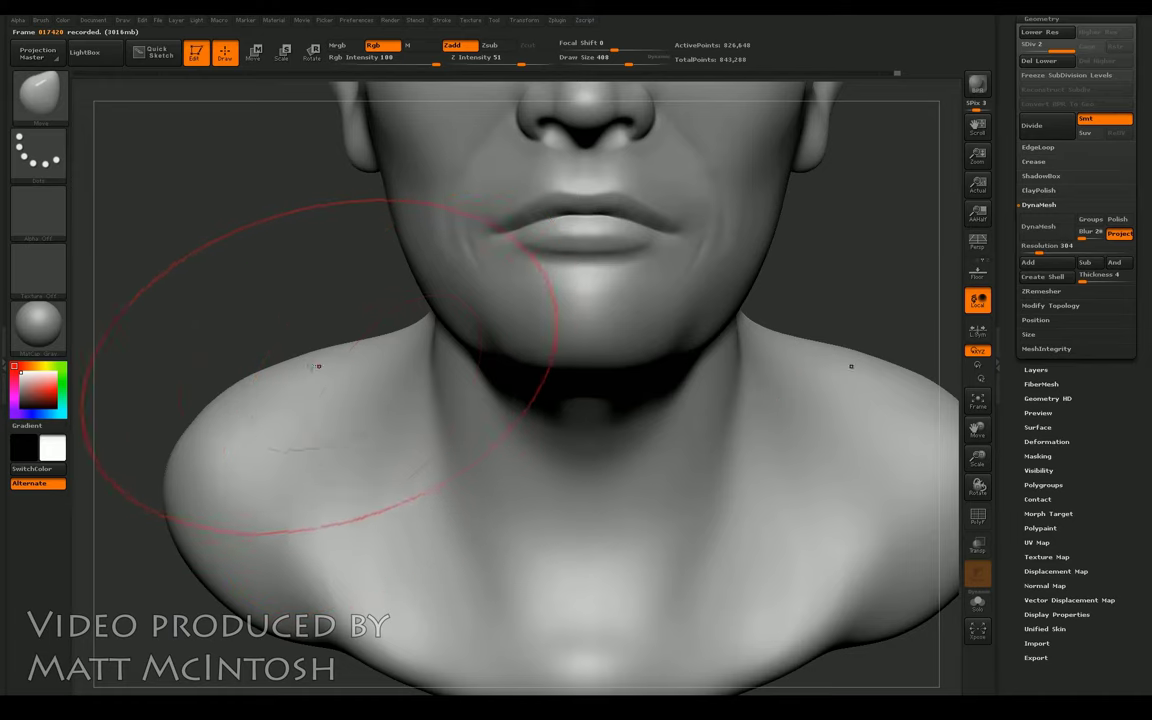
pyautogui.press('f')
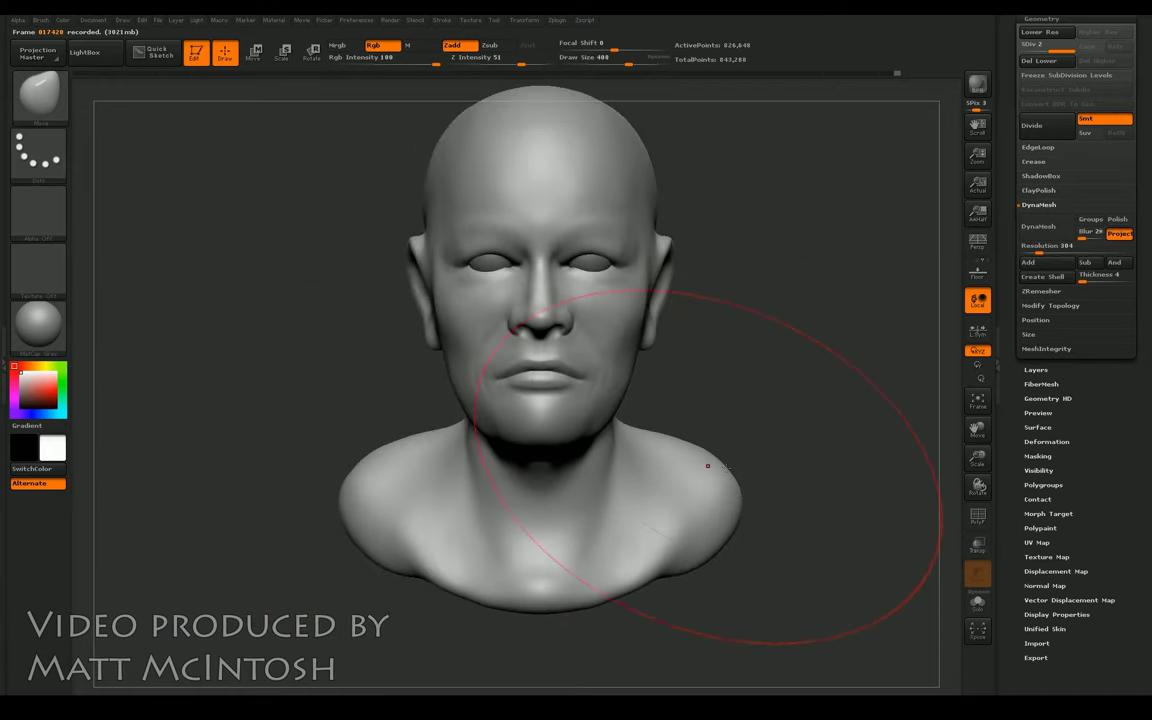
pyautogui.press('[')
pyautogui.moveTo(244, 399); pyautogui.dragTo(375, 415)
pyautogui.press('b')
pyautogui.press('m')
pyautogui.press('v')
pyautogui.moveTo(553, 437)
pyautogui.mouseDown()
pyautogui.moveTo(557, 499)
pyautogui.moveTo(622, 506)
pyautogui.mouseUp()
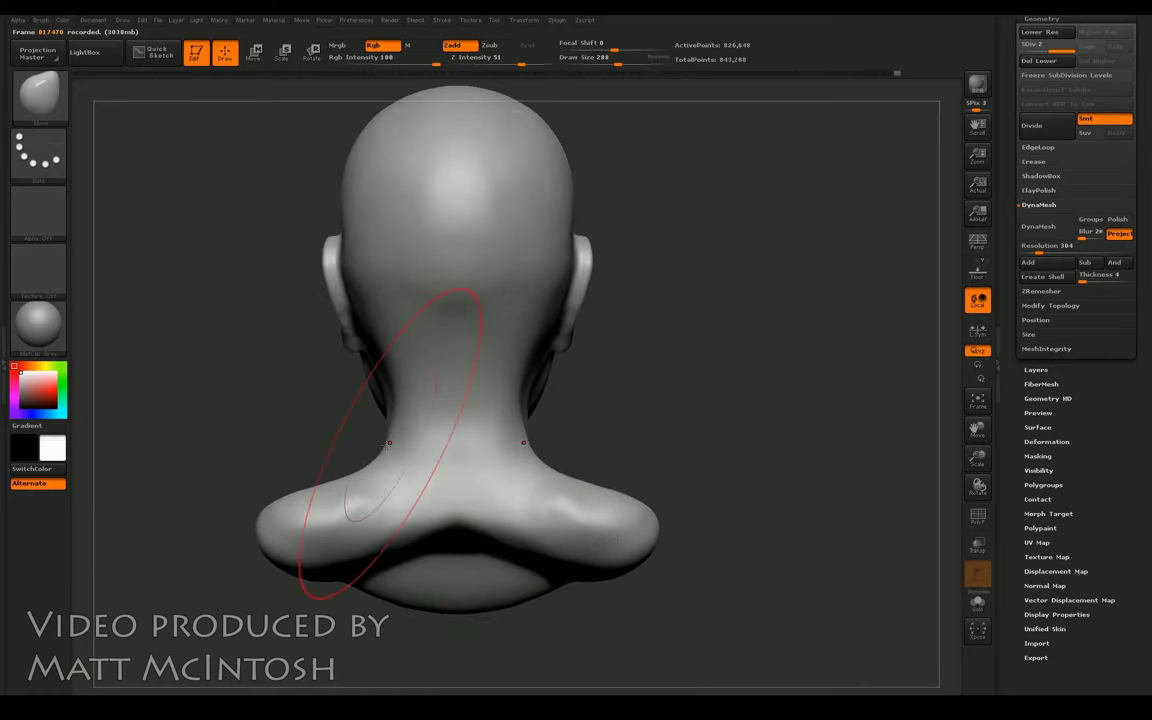
pyautogui.press('[')
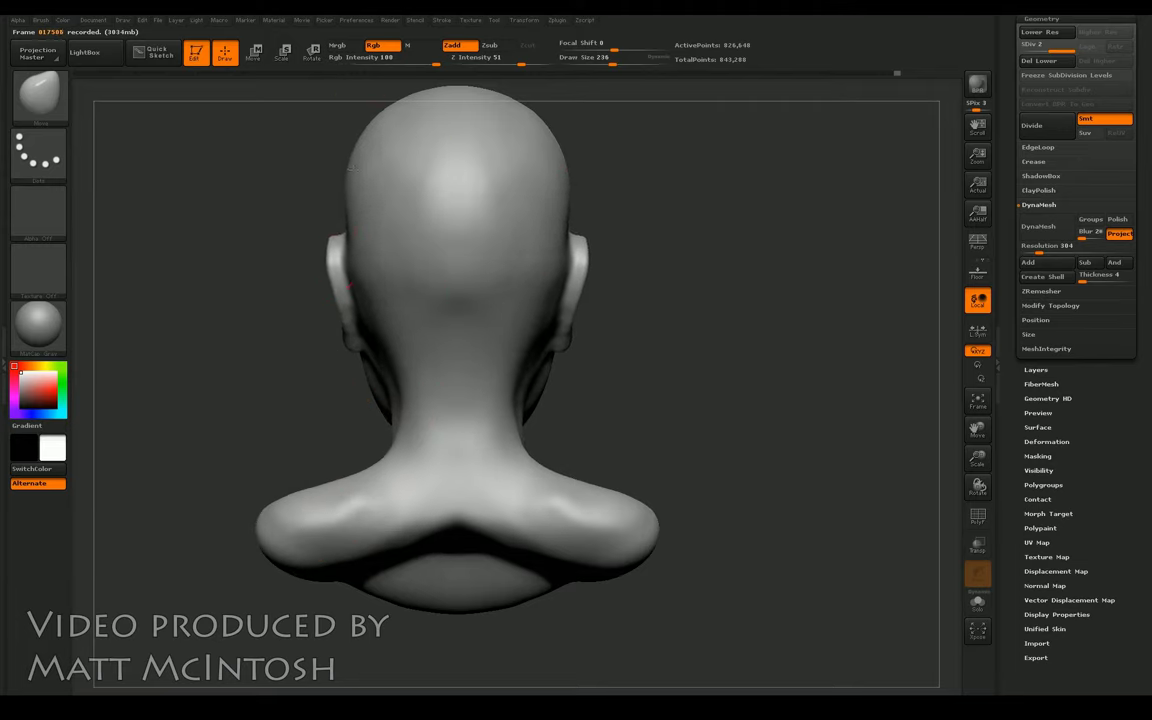
# Step: Reshape the back of the skull and the nape in profile view with the Move brush, finishing at draw size 184
pyautogui.moveTo(241, 213); pyautogui.dragTo(380, 206)
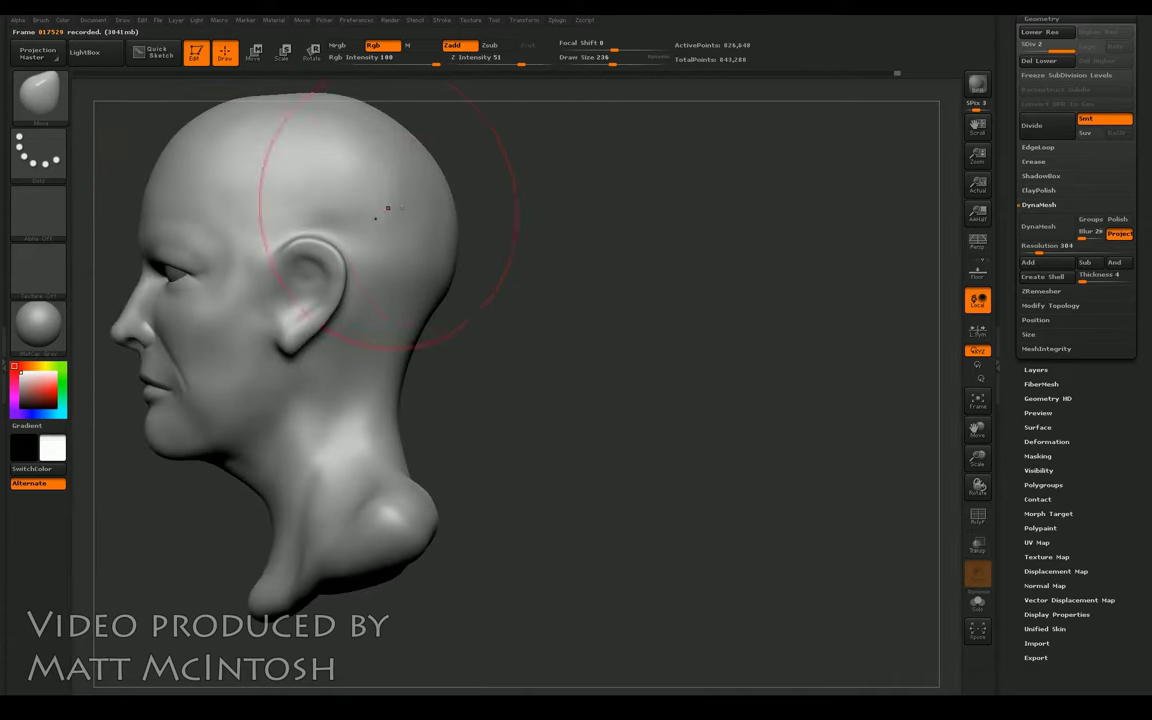
pyautogui.moveTo(880, 390)
pyautogui.mouseDown()
pyautogui.moveTo(700, 376)
pyautogui.moveTo(767, 417)
pyautogui.moveTo(841, 429)
pyautogui.mouseUp()
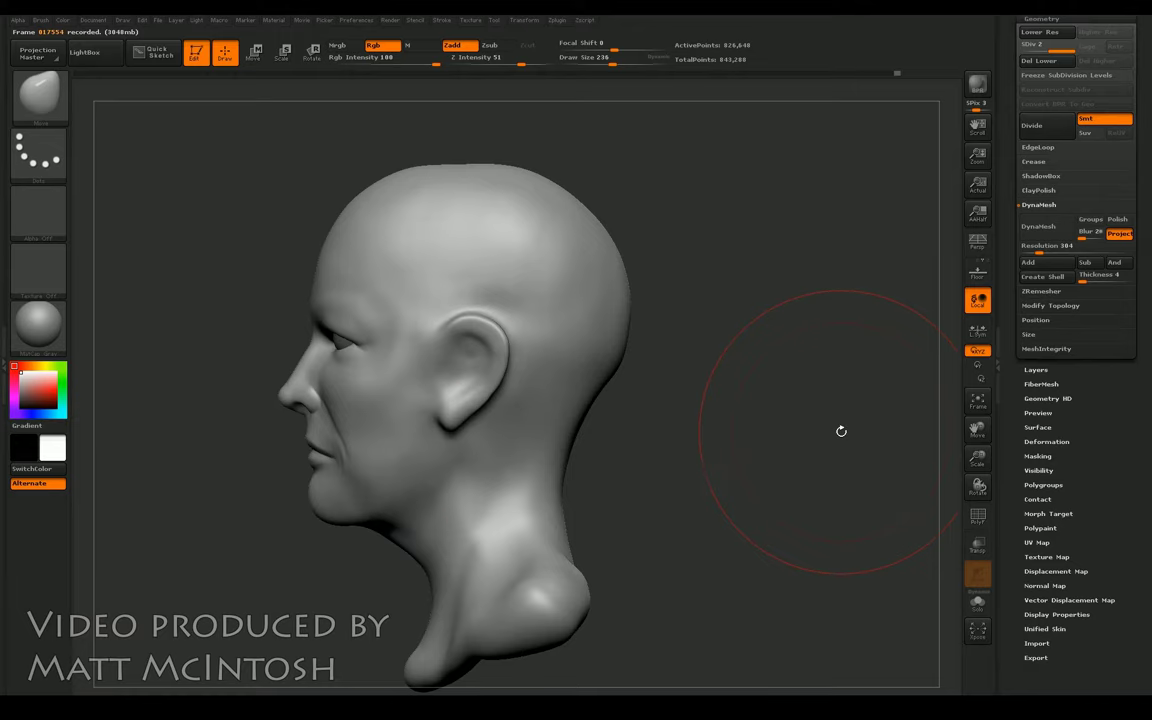
pyautogui.moveTo(548, 300)
pyautogui.mouseDown()
pyautogui.moveTo(520, 560)
pyautogui.moveTo(530, 447)
pyautogui.mouseUp()
pyautogui.press('[')
pyautogui.press('[')
pyautogui.press('[')
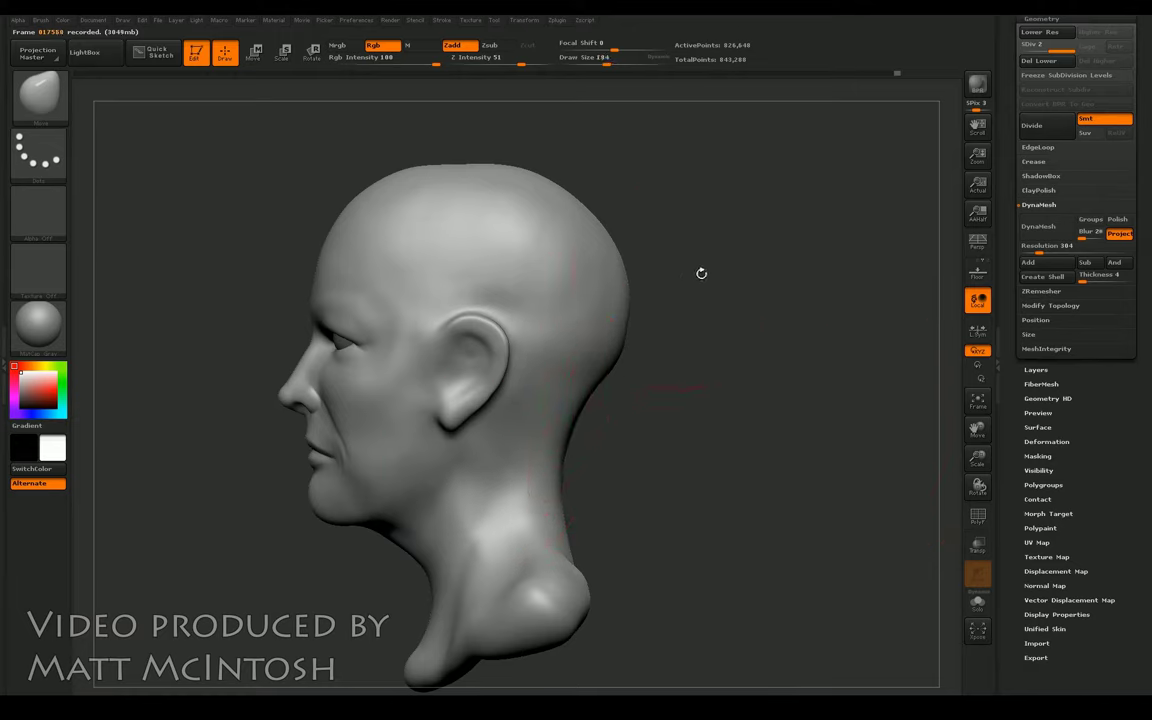
pyautogui.moveTo(607, 296); pyautogui.dragTo(585, 255)
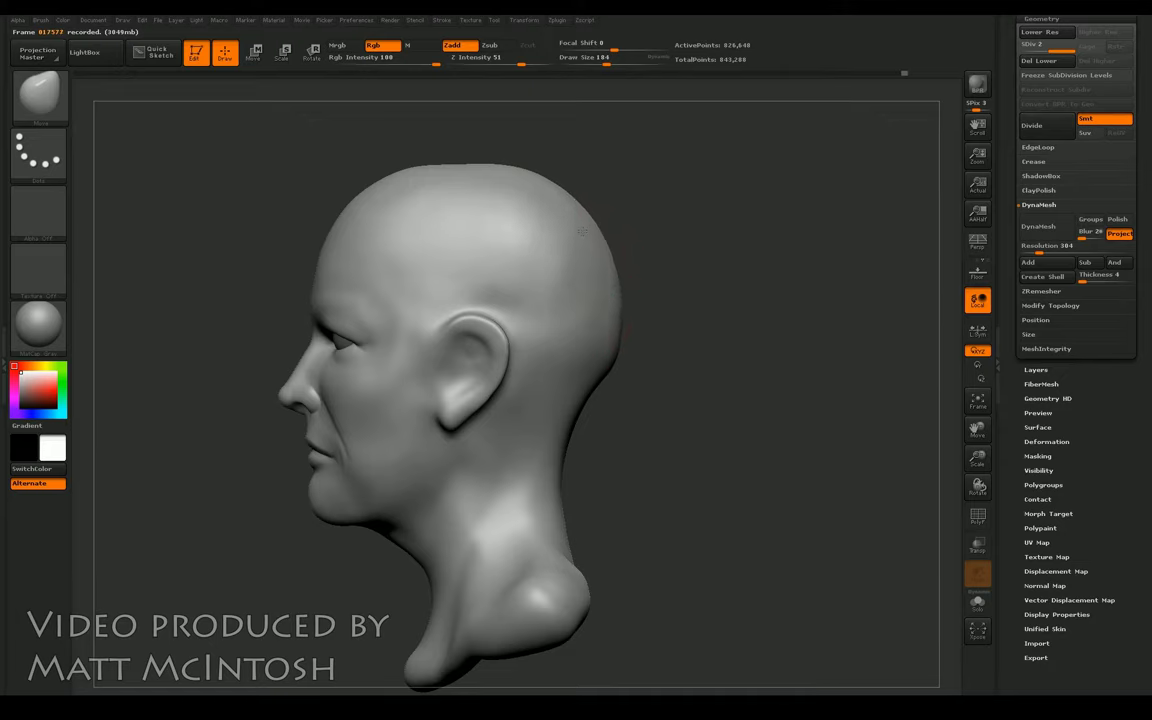
pyautogui.moveTo(553, 373); pyautogui.dragTo(597, 356)
pyautogui.moveTo(540, 470); pyautogui.dragTo(573, 376)
pyautogui.moveTo(617, 463); pyautogui.dragTo(556, 490)
# Step: Build up the upper back and the shoulder muscles below the nape with the Clay brush at draw size 184, and smooth them
pyautogui.press('b')
pyautogui.press('c')
pyautogui.press('b')
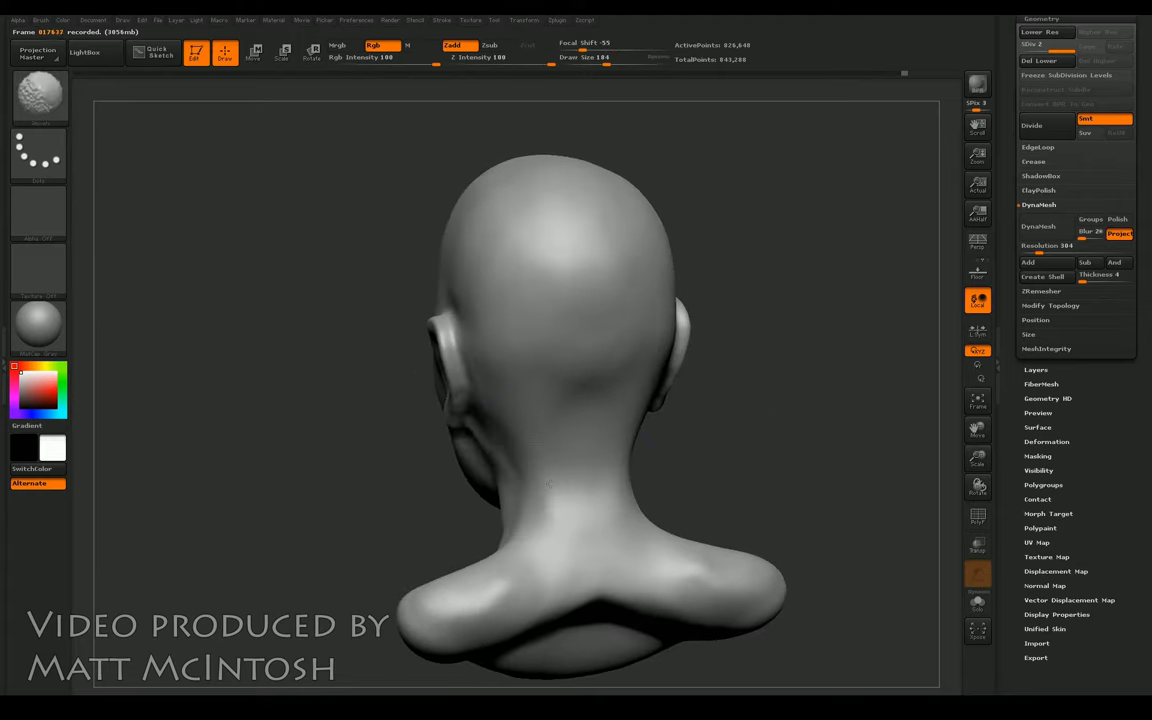
pyautogui.moveTo(674, 540)
pyautogui.keyDown('shift'); pyautogui.mouseDown()
pyautogui.moveTo(563, 567)
pyautogui.moveTo(563, 610)
pyautogui.moveTo(603, 586)
pyautogui.moveTo(577, 620)
pyautogui.moveTo(537, 638)
pyautogui.moveTo(591, 597)
pyautogui.mouseUp(); pyautogui.keyUp('shift')
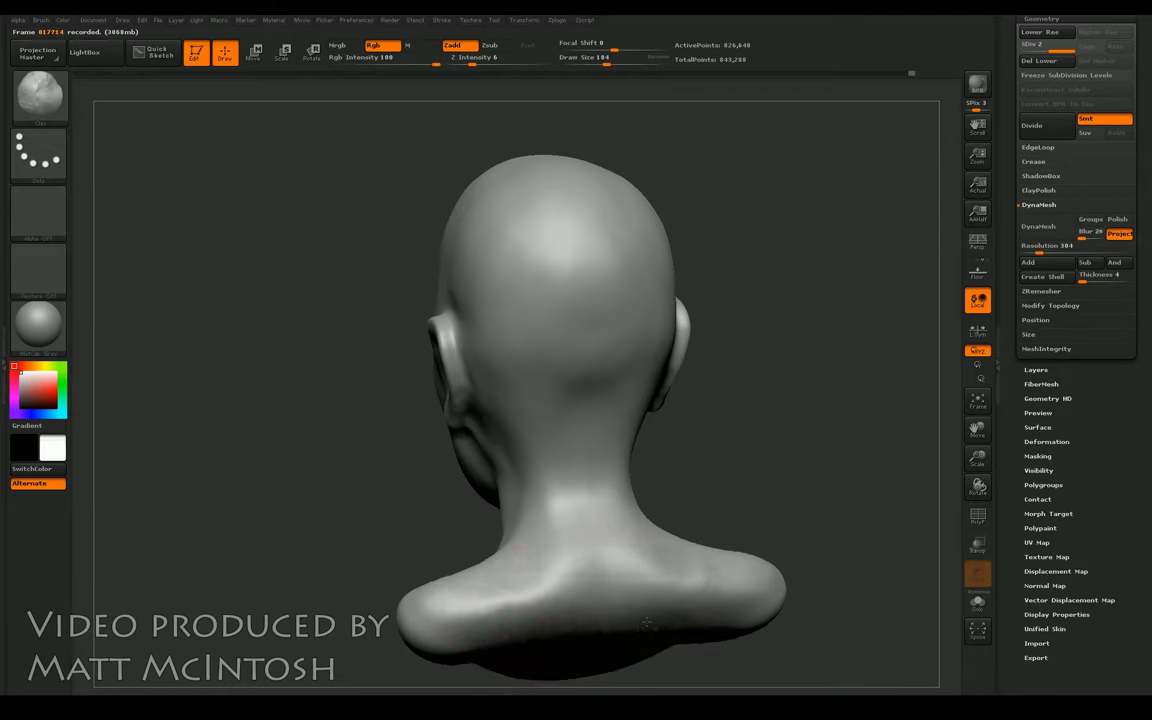
pyautogui.moveTo(670, 417)
pyautogui.mouseDown()
pyautogui.moveTo(814, 451)
pyautogui.moveTo(669, 535)
pyautogui.moveTo(585, 525)
pyautogui.mouseUp()
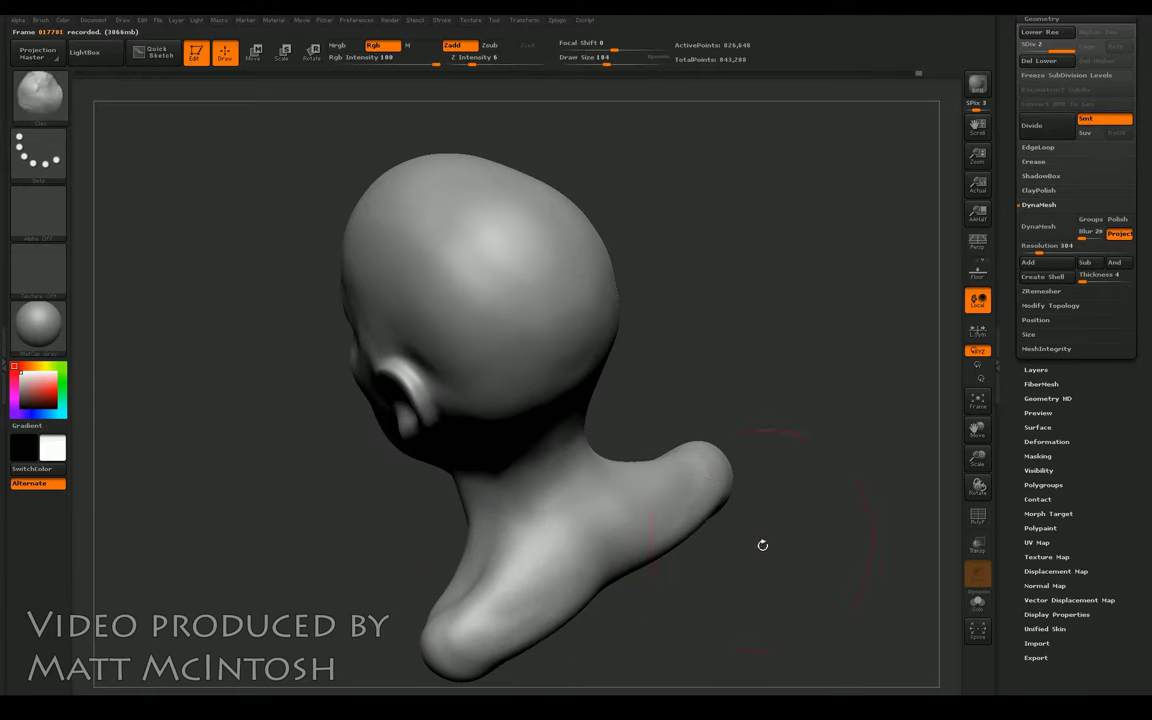
pyautogui.moveTo(761, 540); pyautogui.dragTo(848, 509)
pyautogui.moveTo(743, 514); pyautogui.dragTo(852, 489)
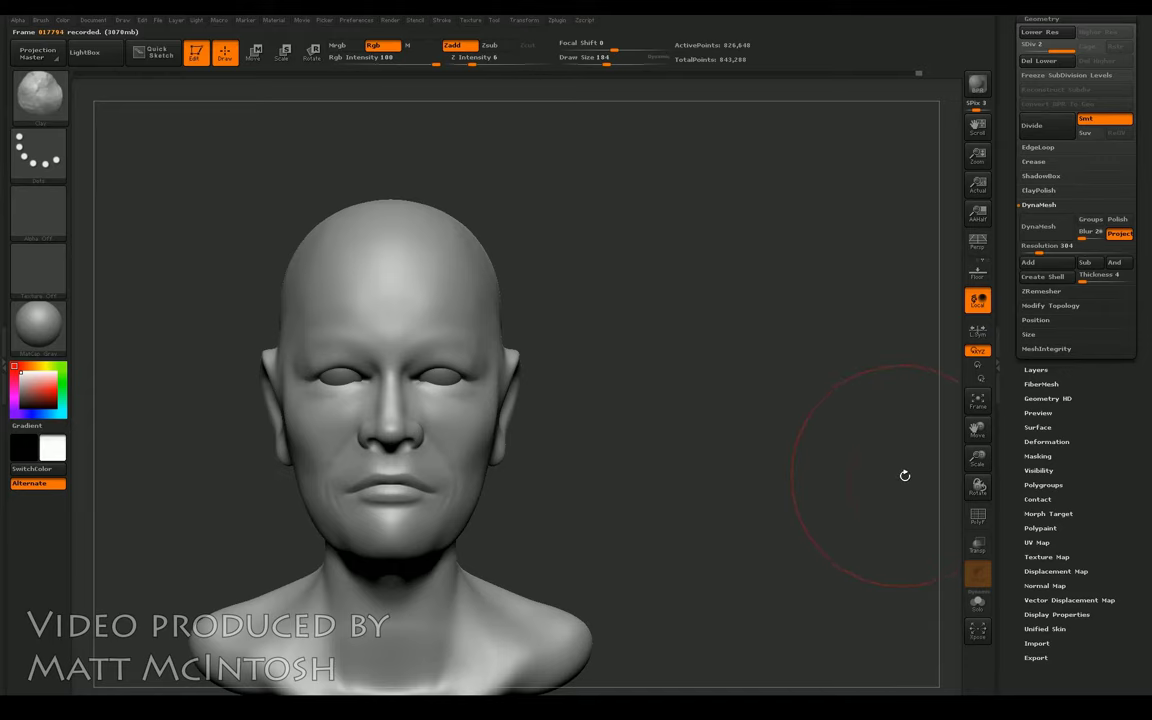
# Step: Sculpt the collarbones and upper chest with the Clay brush at draw size 96 and smooth the forms
pyautogui.moveTo(614, 579)
pyautogui.keyDown('alt'); pyautogui.mouseDown()
pyautogui.moveTo(700, 498)
pyautogui.moveTo(805, 427)
pyautogui.mouseUp(); pyautogui.keyUp('alt')
pyautogui.moveTo(977, 460)
pyautogui.mouseDown()
pyautogui.moveTo(882, 391)
pyautogui.moveTo(812, 471)
pyautogui.mouseUp()
pyautogui.moveTo(474, 526)
pyautogui.mouseDown()
pyautogui.moveTo(517, 522)
pyautogui.moveTo(474, 512)
pyautogui.moveTo(527, 544)
pyautogui.moveTo(453, 536)
pyautogui.moveTo(435, 548)
pyautogui.moveTo(511, 555)
pyautogui.mouseUp()
pyautogui.moveTo(512, 612); pyautogui.dragTo(505, 495)
pyautogui.press('shift')
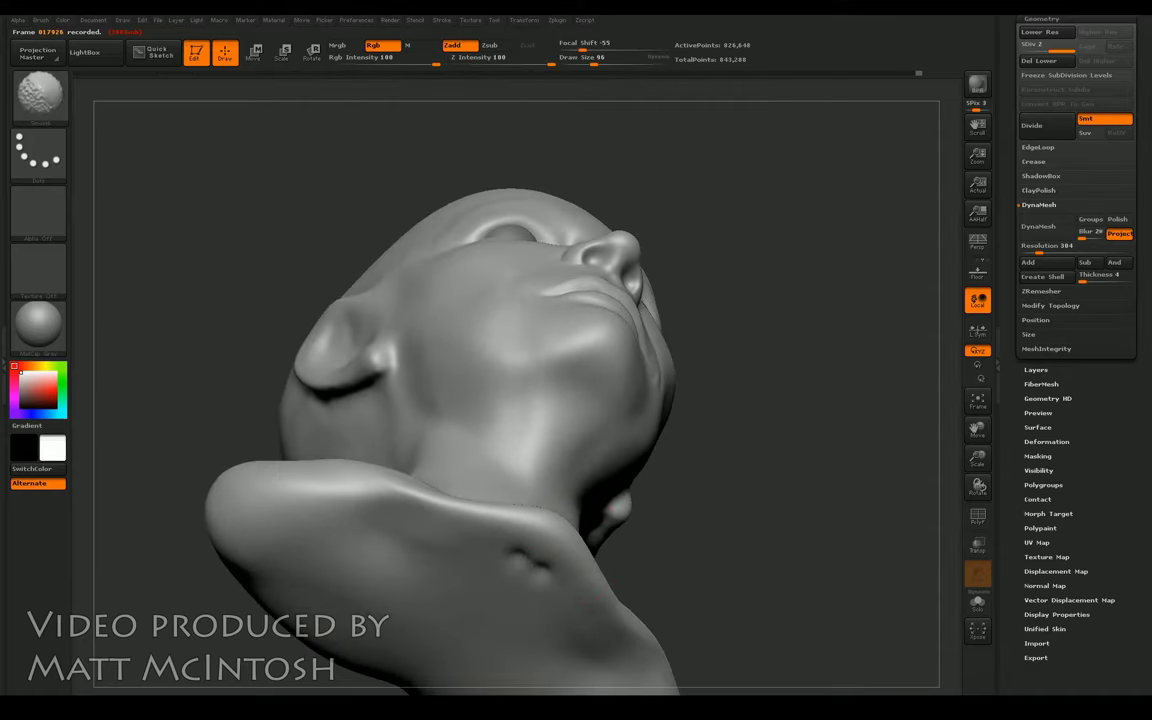
pyautogui.moveTo(787, 522); pyautogui.dragTo(789, 607)
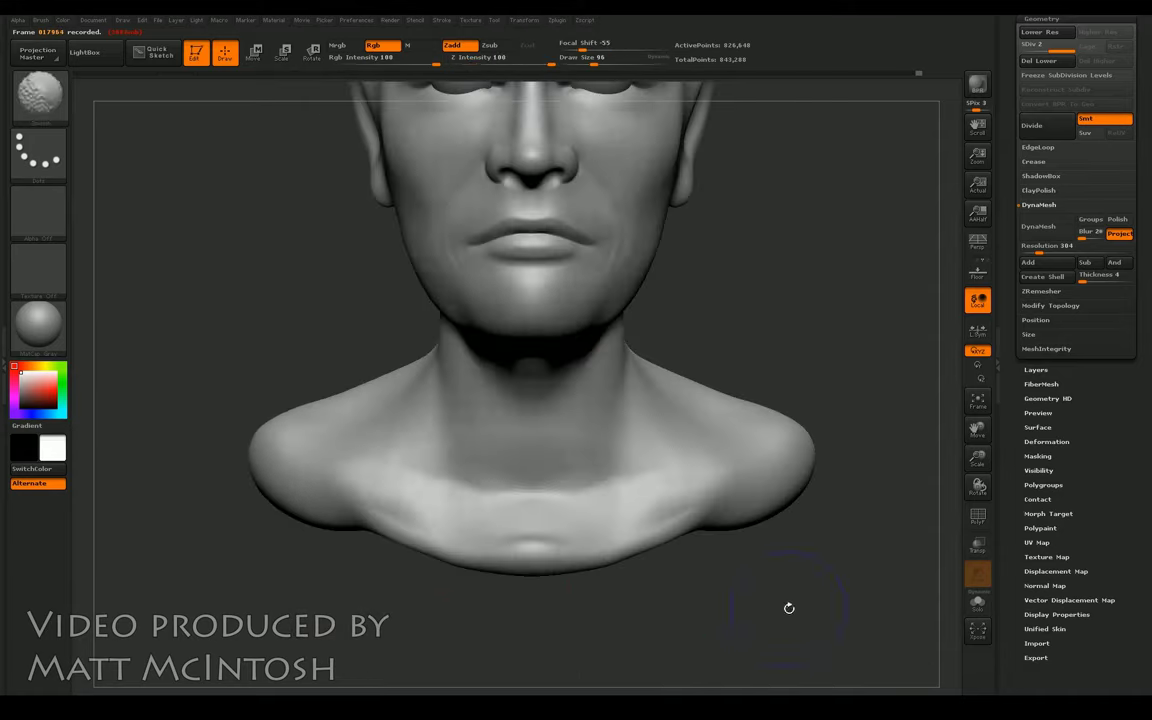
# Step: Fill and smooth the base of the throat at draw size 96, and adjust the collarbone area with the Move brush at draw size 168
pyautogui.moveTo(807, 450); pyautogui.dragTo(787, 458)
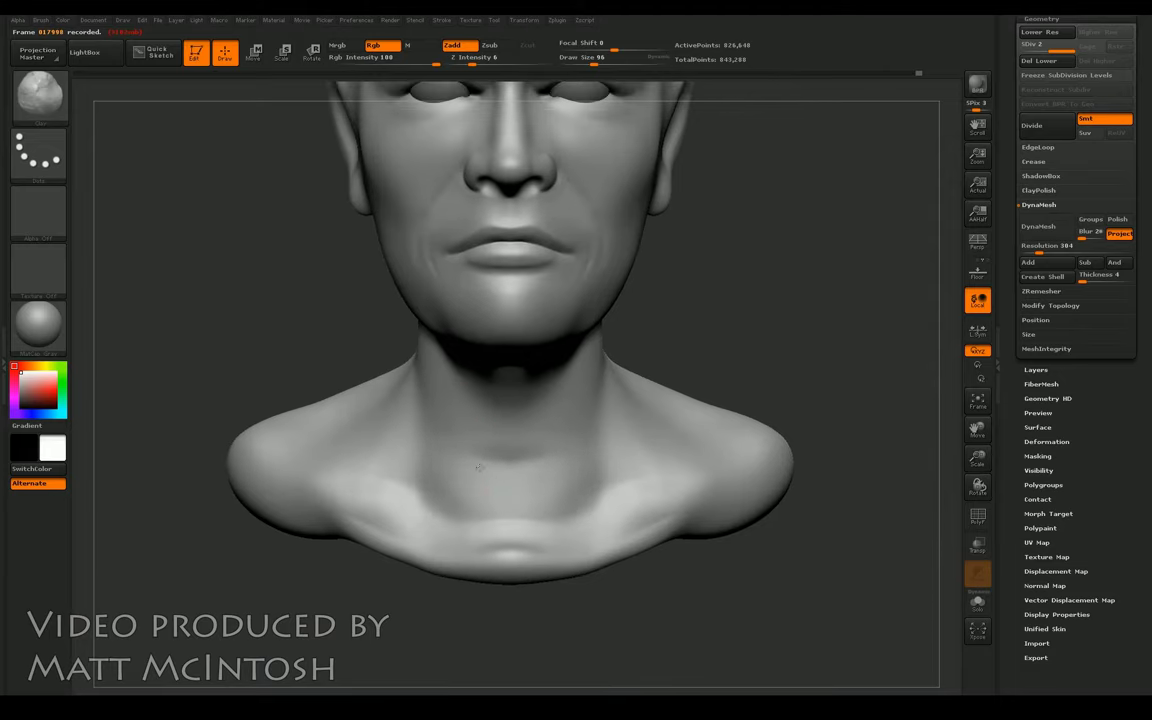
pyautogui.press('shift')
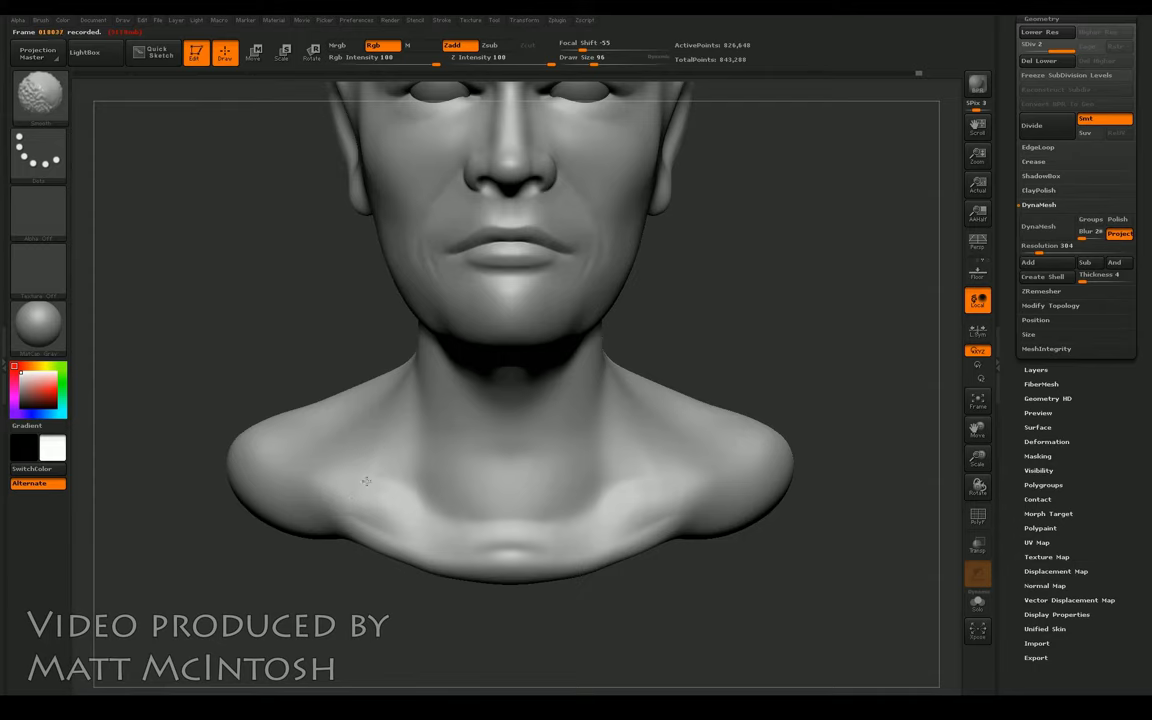
pyautogui.press(']')
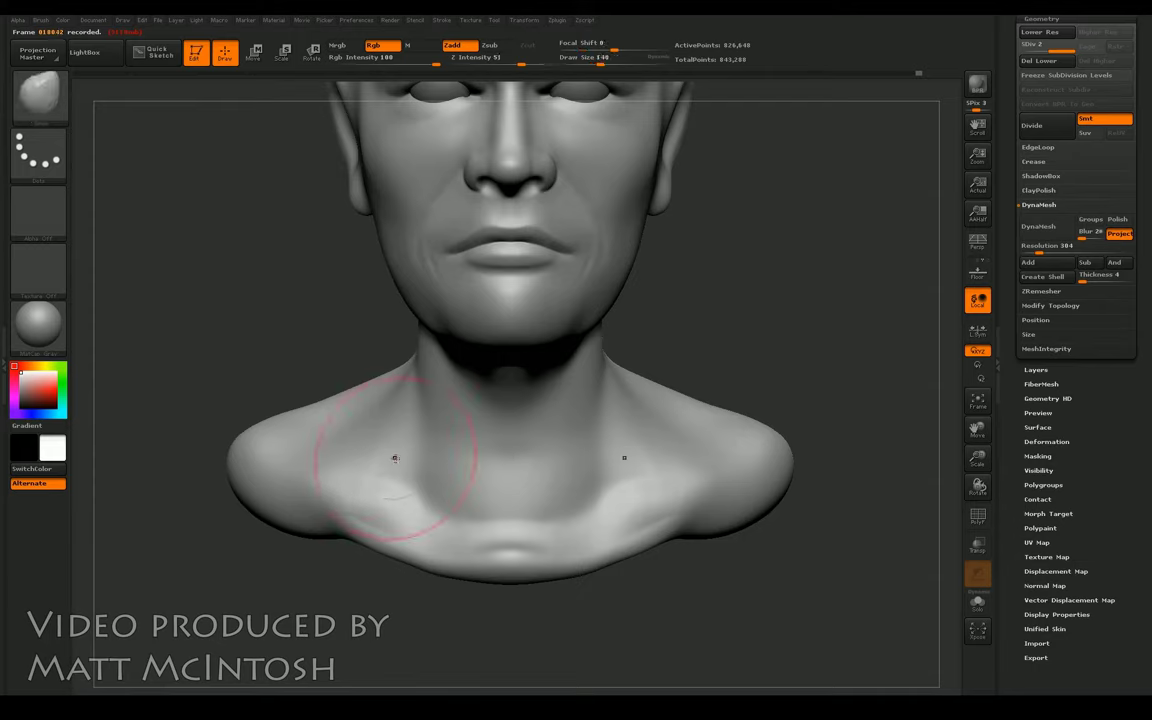
pyautogui.press(']')
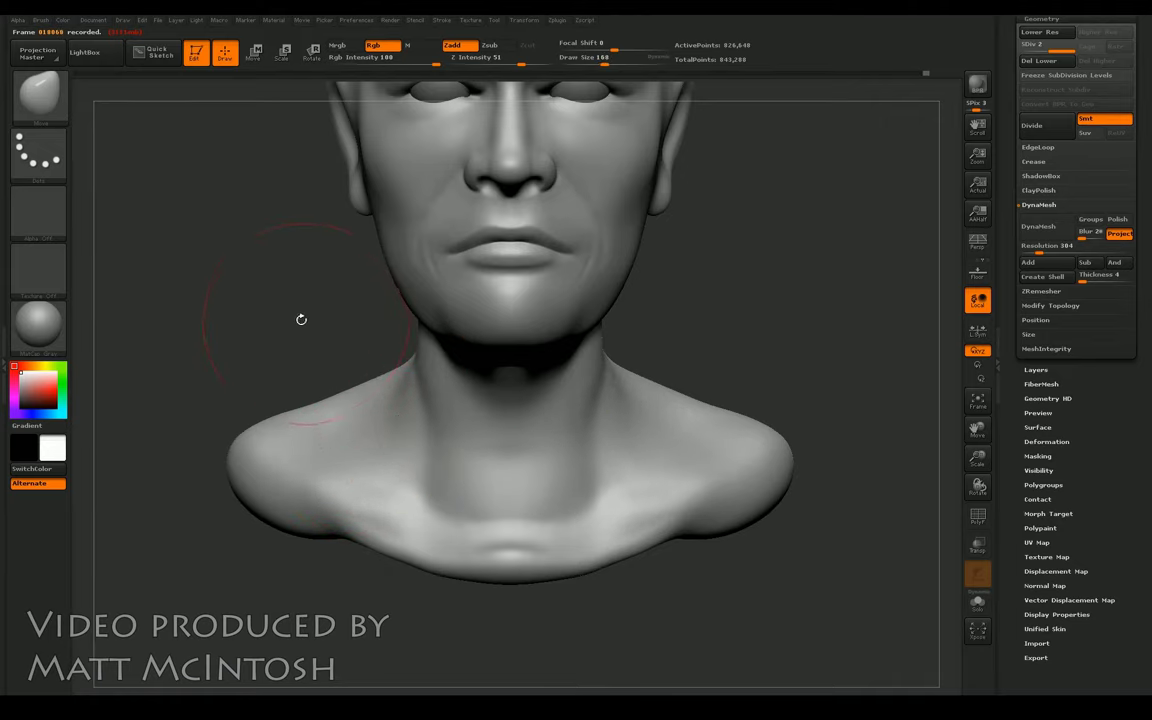
# Step: Sculpt the base of the neck and the inner collarbones with the Clay brush, reducing the draw size to 60
pyautogui.moveTo(304, 322); pyautogui.dragTo(390, 380)
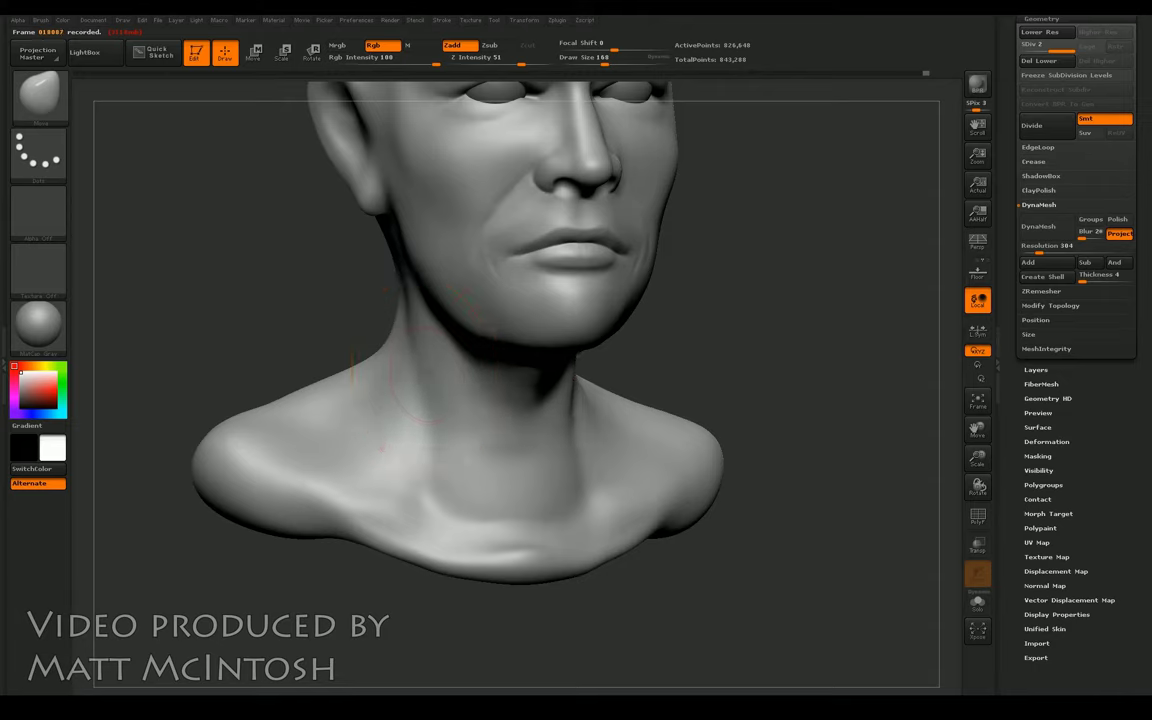
pyautogui.press('b')
pyautogui.press('c')
pyautogui.press('b')
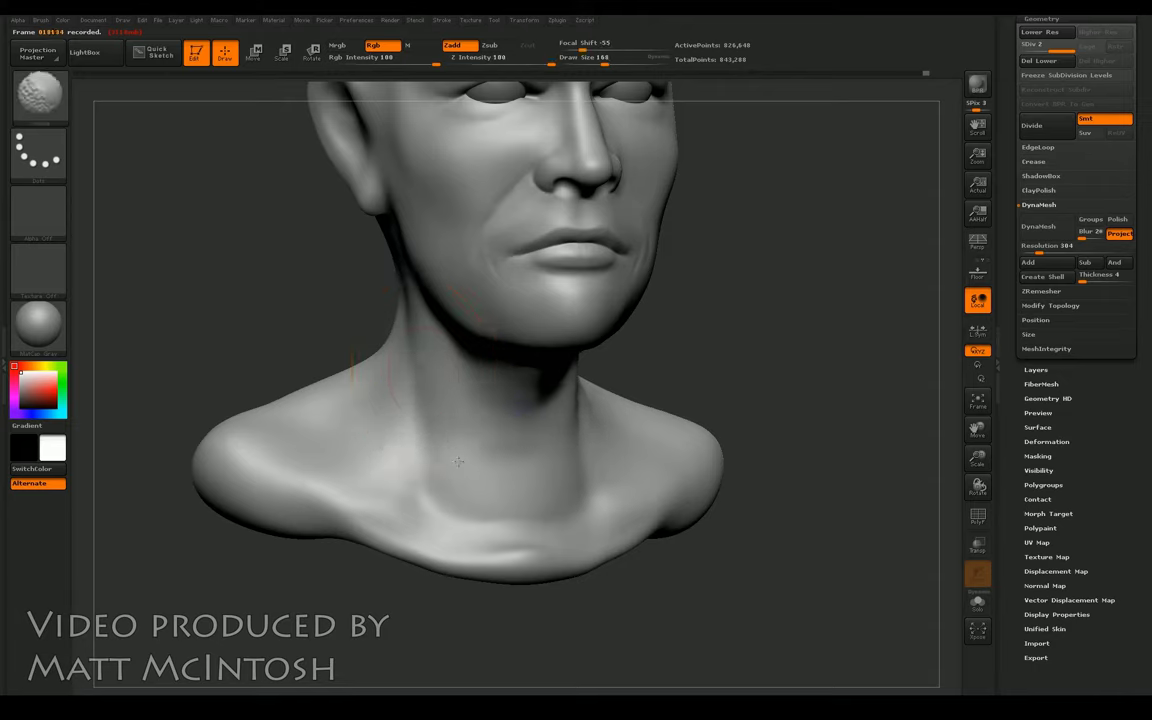
pyautogui.press('b')
pyautogui.press('s')
pyautogui.press('m')
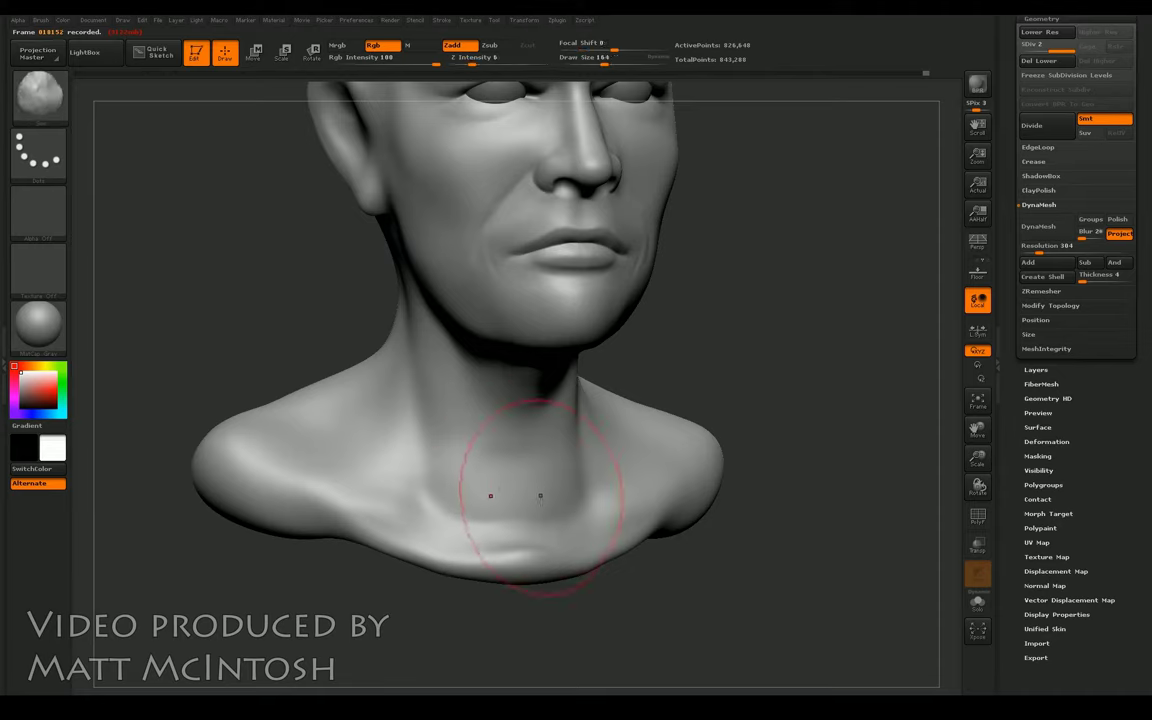
pyautogui.moveTo(476, 500)
pyautogui.mouseDown()
pyautogui.moveTo(390, 460)
pyautogui.moveTo(480, 465)
pyautogui.moveTo(430, 475)
pyautogui.mouseUp()
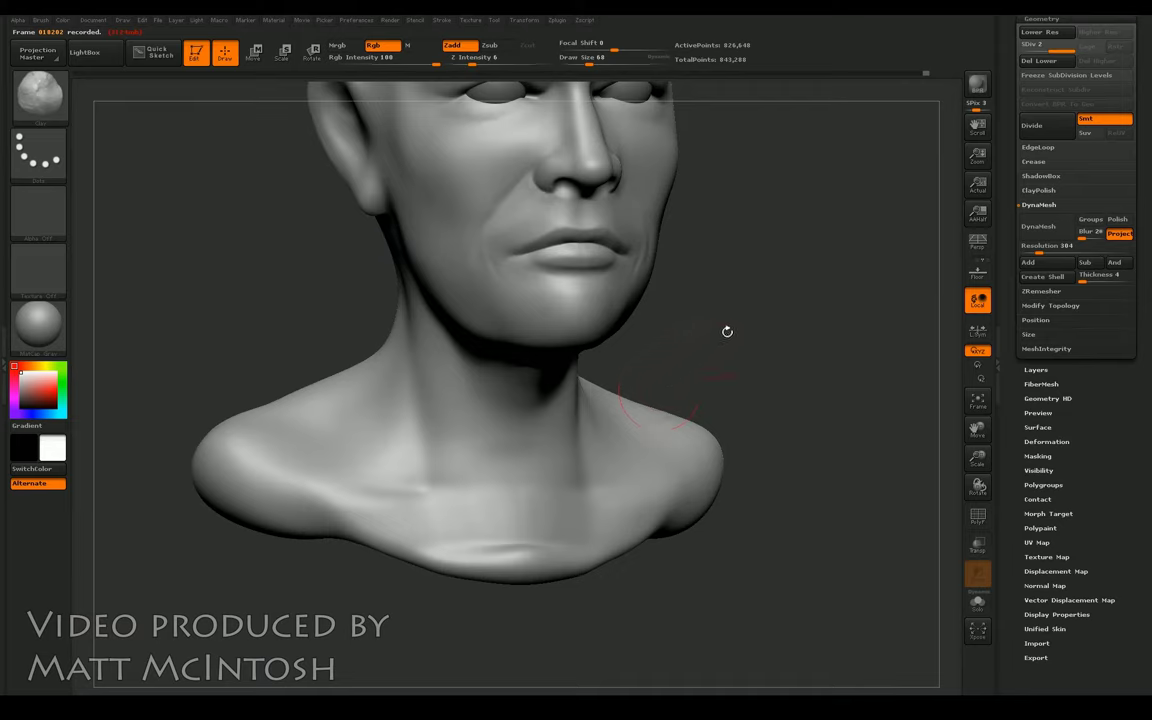
# Step: Refine the front of the throat above the collarbone notch at draw size 60 and smooth it
pyautogui.moveTo(727, 331); pyautogui.dragTo(600, 380)
pyautogui.keyDown('shift'); pyautogui.moveTo(490, 422); pyautogui.dragTo(525, 486); pyautogui.keyUp('shift')
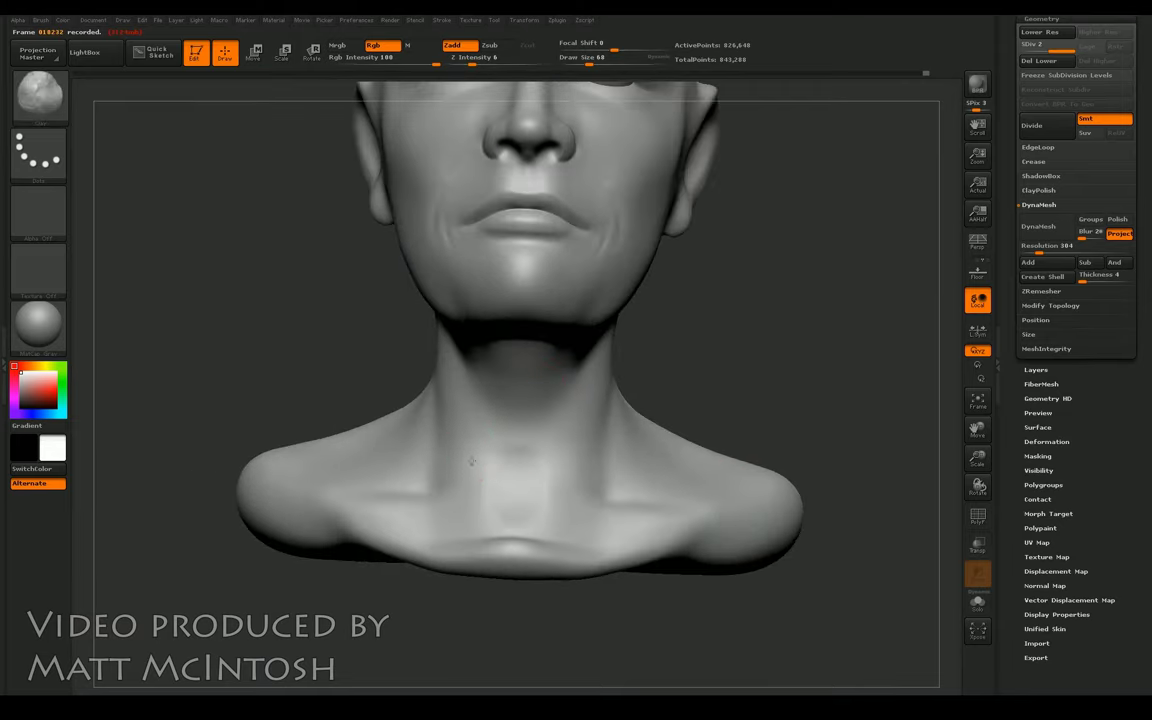
pyautogui.press('shift')
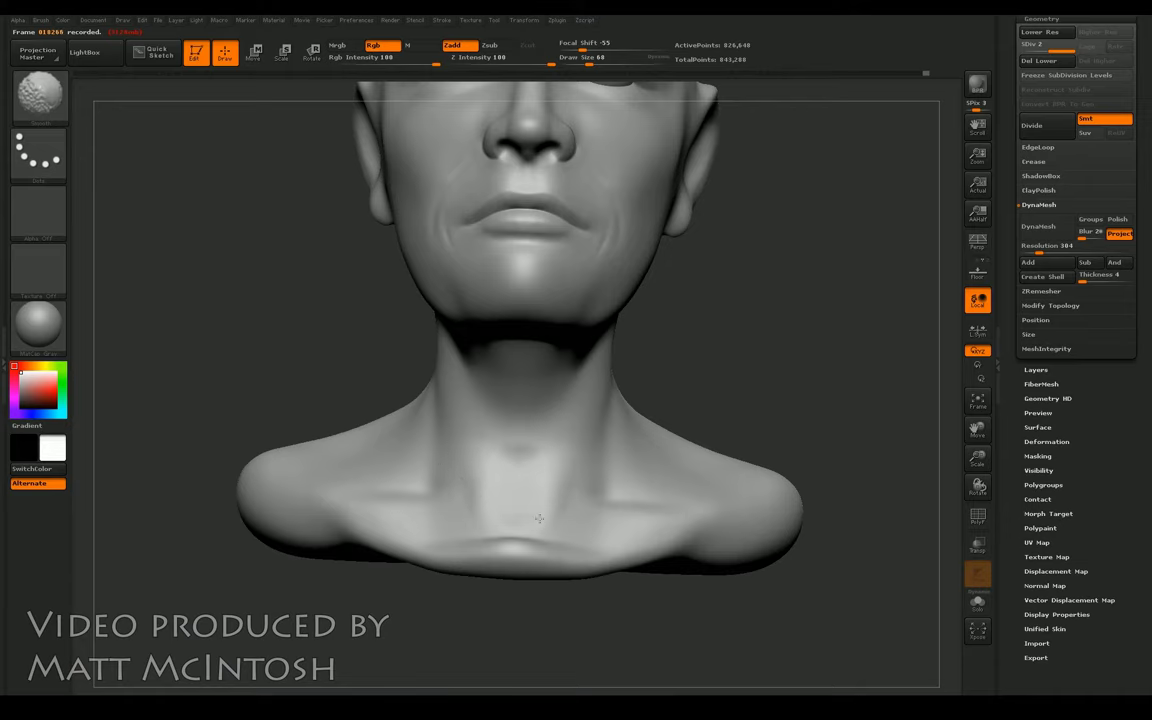
pyautogui.moveTo(728, 314); pyautogui.dragTo(783, 346)
# Step: Adjust the side contour of the cheek and jaw from the front with the Move brush at draw size 232
pyautogui.press('f')
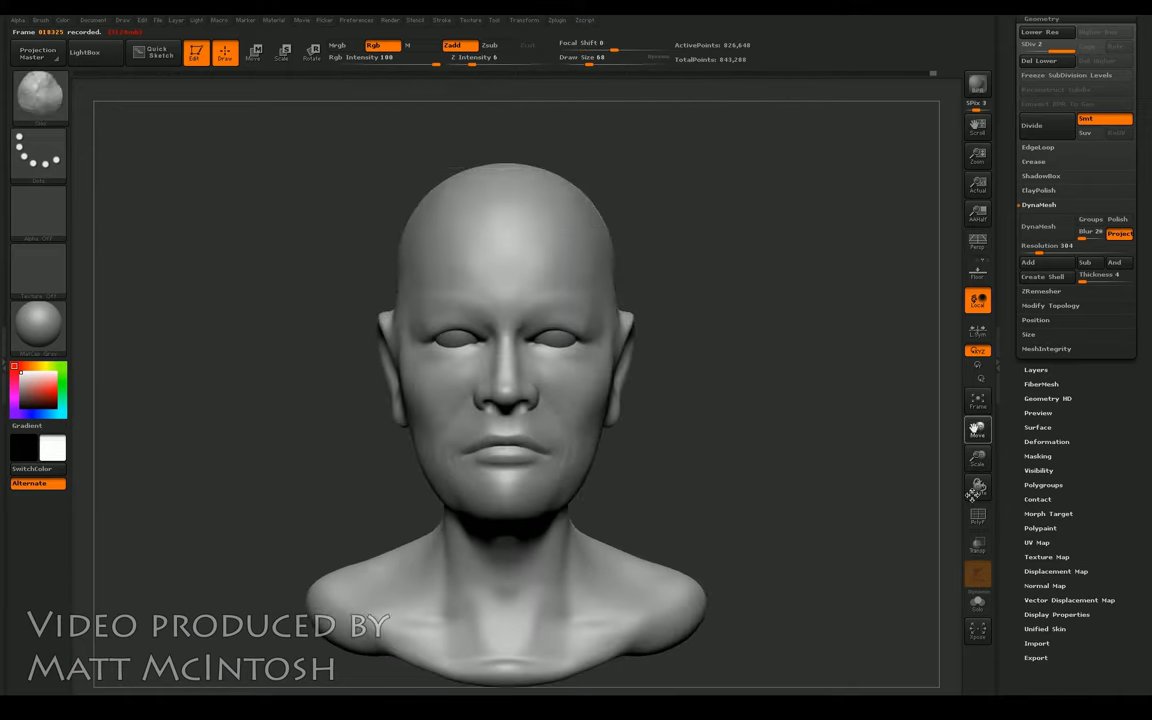
pyautogui.moveTo(885, 435)
pyautogui.keyDown('alt'); pyautogui.mouseDown()
pyautogui.moveTo(878, 385)
pyautogui.moveTo(880, 424)
pyautogui.mouseUp(); pyautogui.keyUp('alt')
pyautogui.press('b')
pyautogui.press('m')
pyautogui.press('v')
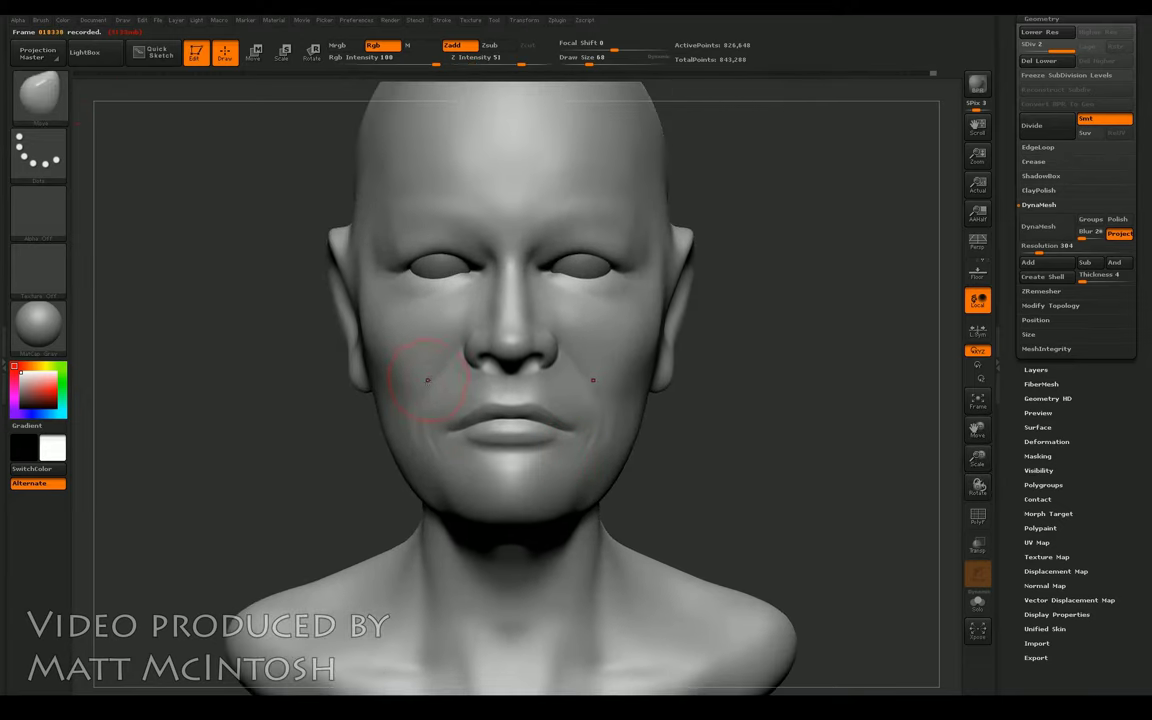
pyautogui.press(']')
pyautogui.moveTo(380, 406); pyautogui.dragTo(387, 402)
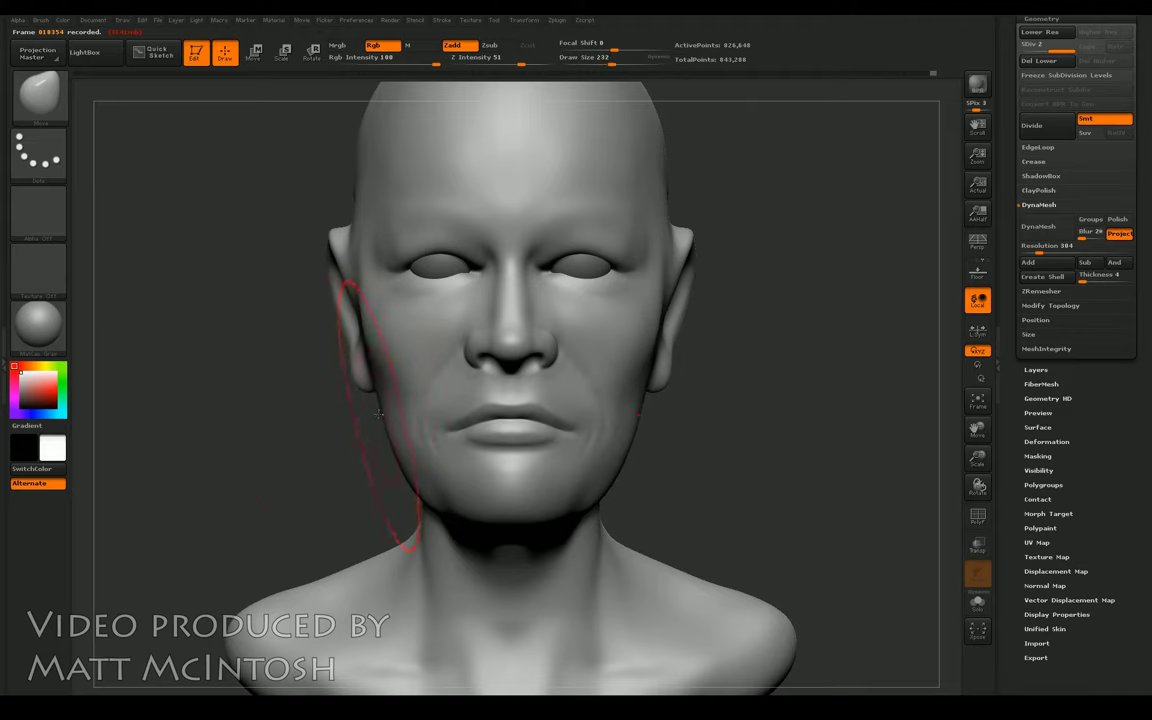
pyautogui.moveTo(380, 405)
pyautogui.mouseDown()
pyautogui.moveTo(470, 408)
pyautogui.moveTo(397, 409)
pyautogui.moveTo(413, 407)
pyautogui.mouseUp()
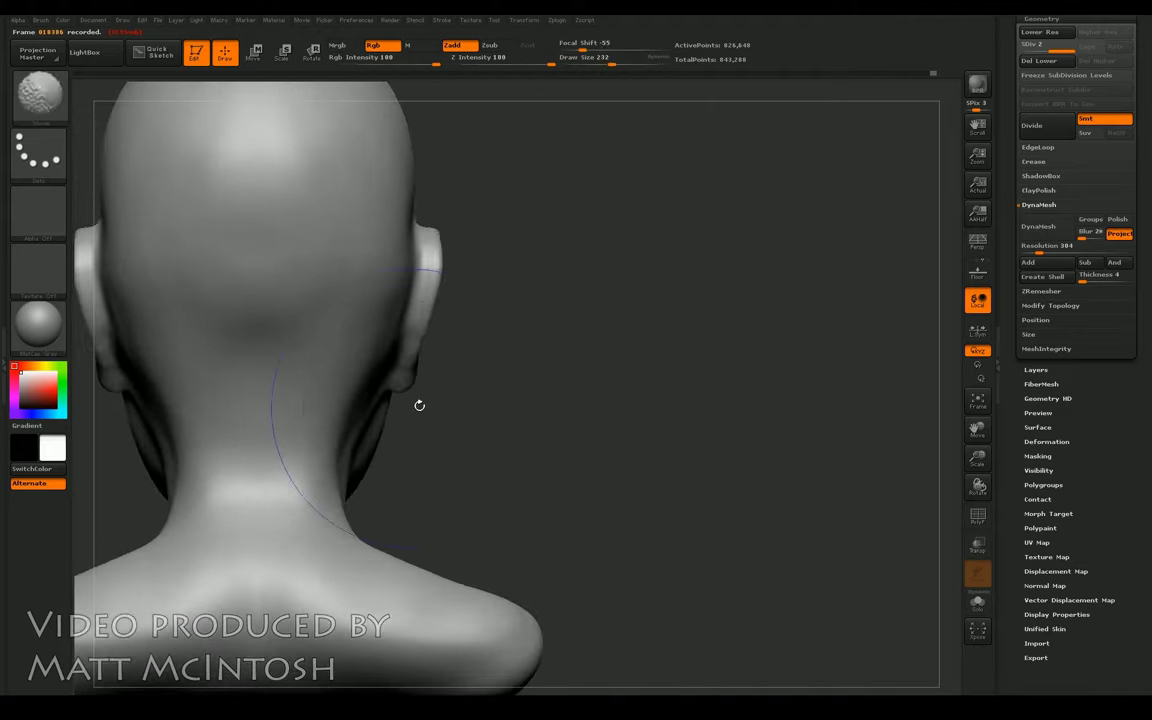
# Step: Adjust the outline of the ears from behind with the Move brush at draw size 140
pyautogui.press('[')
pyautogui.press('[')
pyautogui.press('[')
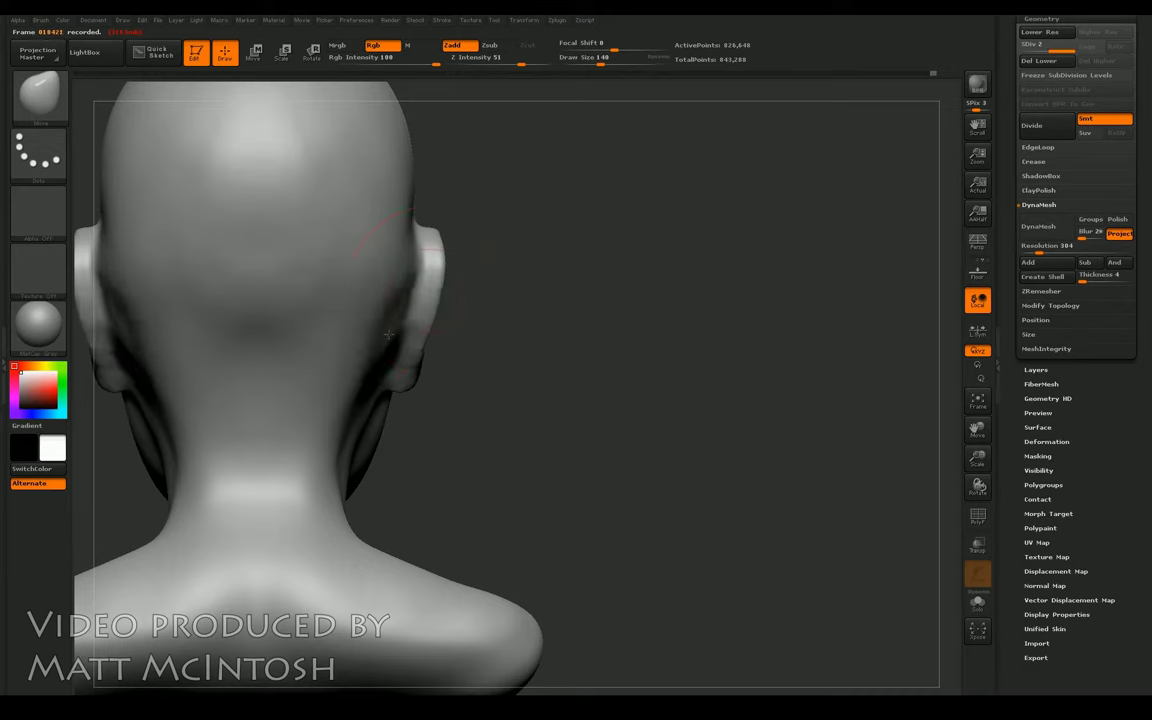
pyautogui.moveTo(476, 260); pyautogui.dragTo(386, 257)
# Step: Build up the area behind the ear with the Clay brush at draw size 72, and smooth around and below the ear
pyautogui.press('b')
pyautogui.press('d')
pyautogui.press('s')
pyautogui.press('shift')
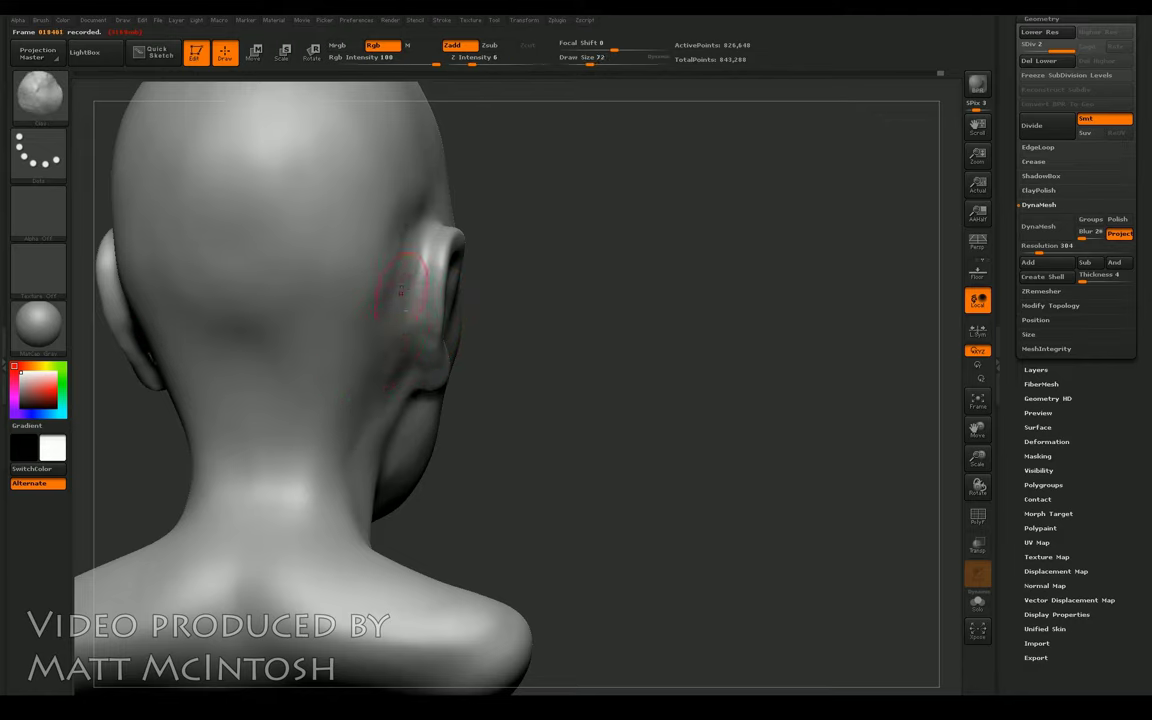
pyautogui.keyDown('shift'); pyautogui.moveTo(421, 196); pyautogui.dragTo(403, 210); pyautogui.keyUp('shift')
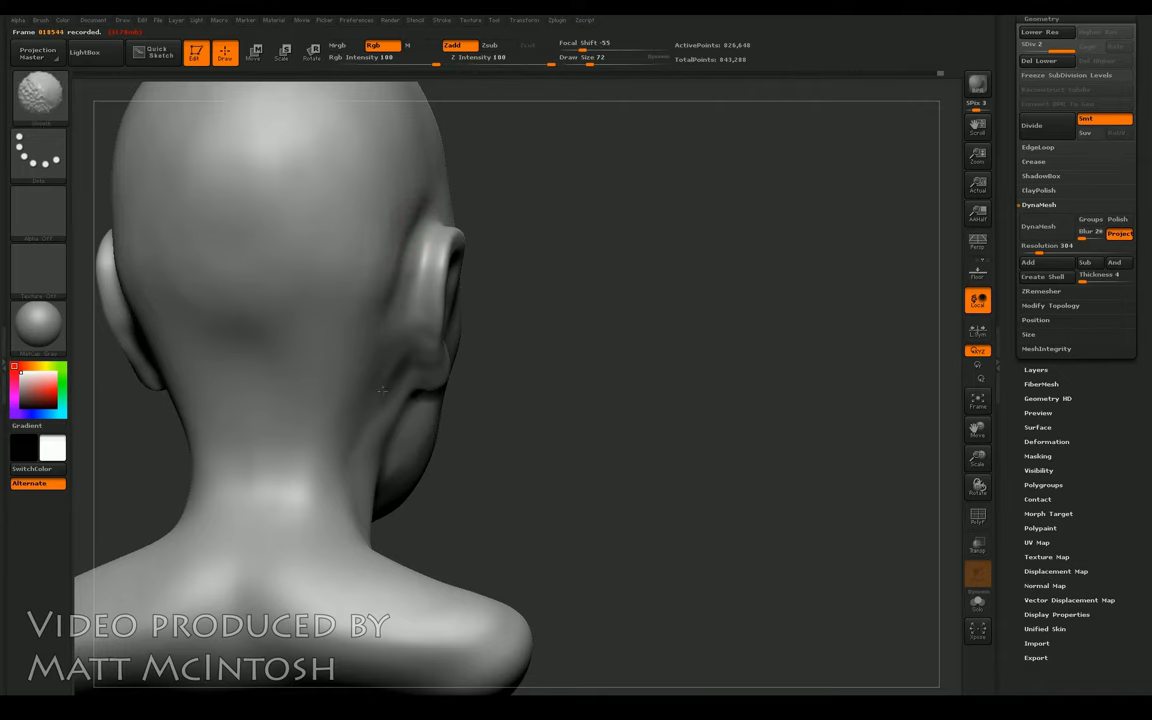
pyautogui.keyDown('shift'); pyautogui.moveTo(720, 430); pyautogui.dragTo(543, 429); pyautogui.keyUp('shift')
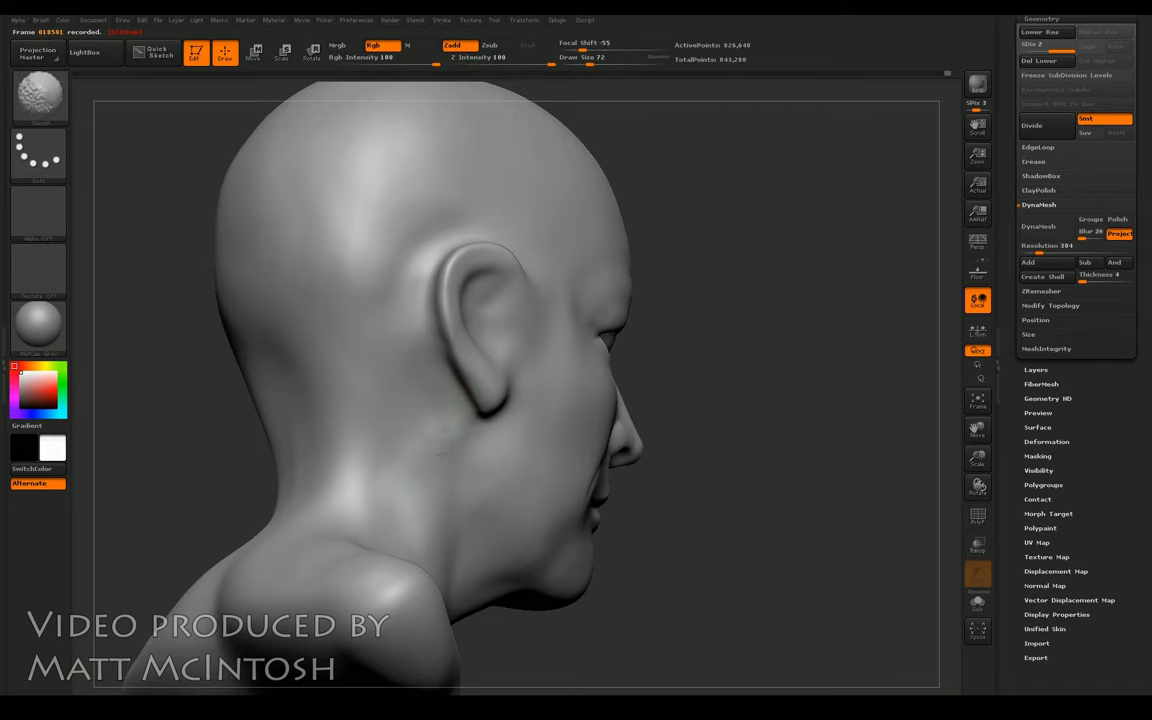
pyautogui.keyDown('shift'); pyautogui.moveTo(468, 424); pyautogui.dragTo(481, 419); pyautogui.keyUp('shift')
pyautogui.moveTo(748, 328); pyautogui.dragTo(717, 319)
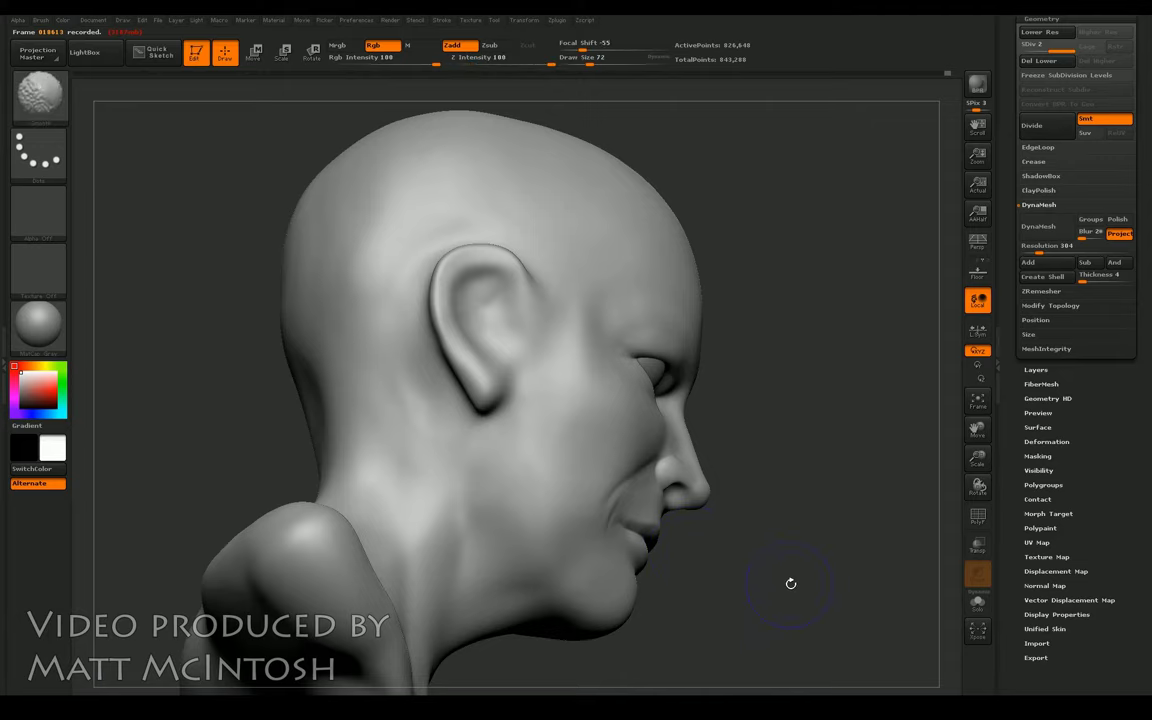
pyautogui.keyDown('shift'); pyautogui.moveTo(789, 584); pyautogui.dragTo(764, 586); pyautogui.keyUp('shift')
# Step: Build up the lower eyelid and the area under the eye with the Clay brush at draw size 44
pyautogui.moveTo(836, 419); pyautogui.dragTo(795, 391)
pyautogui.moveTo(978, 425)
pyautogui.mouseDown()
pyautogui.moveTo(978, 458)
pyautogui.moveTo(965, 444)
pyautogui.mouseUp()
pyautogui.press('[')
pyautogui.press('[')
pyautogui.press('[')
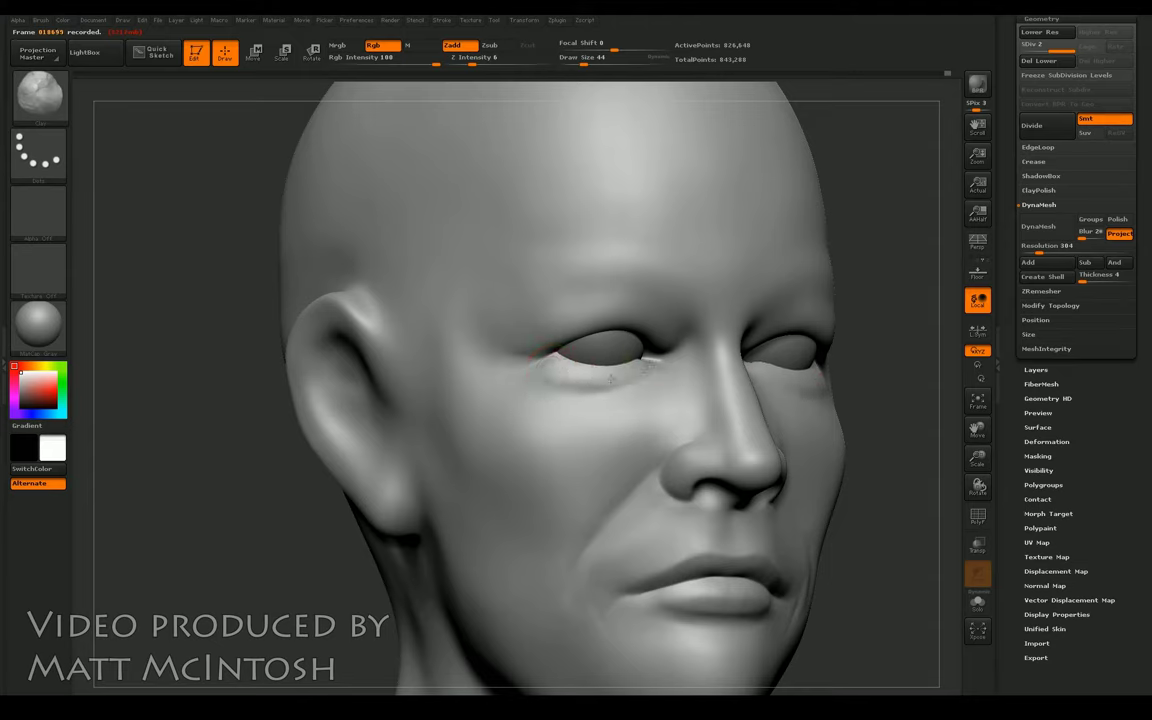
pyautogui.moveTo(549, 372); pyautogui.dragTo(558, 375)
pyautogui.moveTo(595, 338)
pyautogui.mouseDown()
pyautogui.moveTo(663, 362)
pyautogui.moveTo(602, 383)
pyautogui.mouseUp()
# Step: Carve the crease beneath the lower eyelid with the Dam_Standard brush at draw size 44, and smooth the eye corners
pyautogui.press('b')
pyautogui.press('d')
pyautogui.press('s')
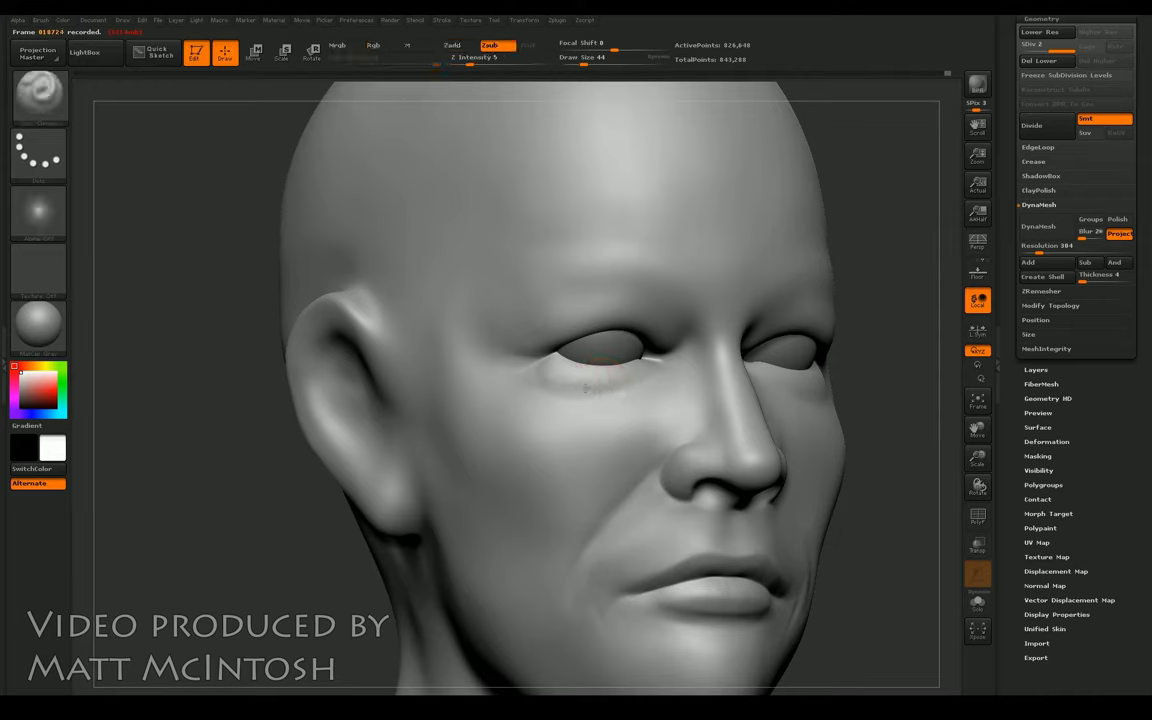
pyautogui.moveTo(571, 389); pyautogui.dragTo(656, 370)
pyautogui.keyDown('shift'); pyautogui.moveTo(512, 342); pyautogui.dragTo(548, 380); pyautogui.keyUp('shift')
pyautogui.moveTo(658, 363)
pyautogui.keyDown('shift'); pyautogui.mouseDown()
pyautogui.moveTo(560, 372)
pyautogui.moveTo(609, 391)
pyautogui.moveTo(651, 373)
pyautogui.mouseUp(); pyautogui.keyUp('shift')
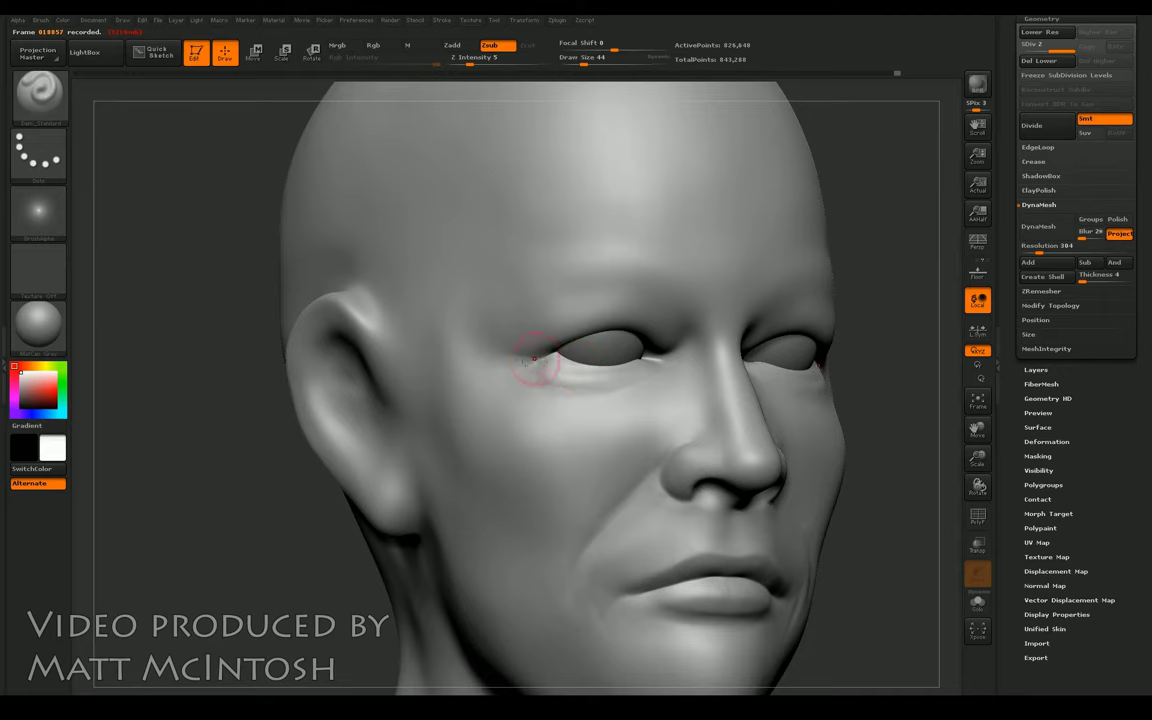
pyautogui.moveTo(543, 357)
pyautogui.keyDown('shift'); pyautogui.mouseDown()
pyautogui.moveTo(488, 366)
pyautogui.moveTo(440, 345)
pyautogui.mouseUp(); pyautogui.keyUp('shift')
# Step: Hollow out the inside of the ear at draw size 80 and smooth its inner surface
pyautogui.moveTo(248, 511); pyautogui.dragTo(296, 468)
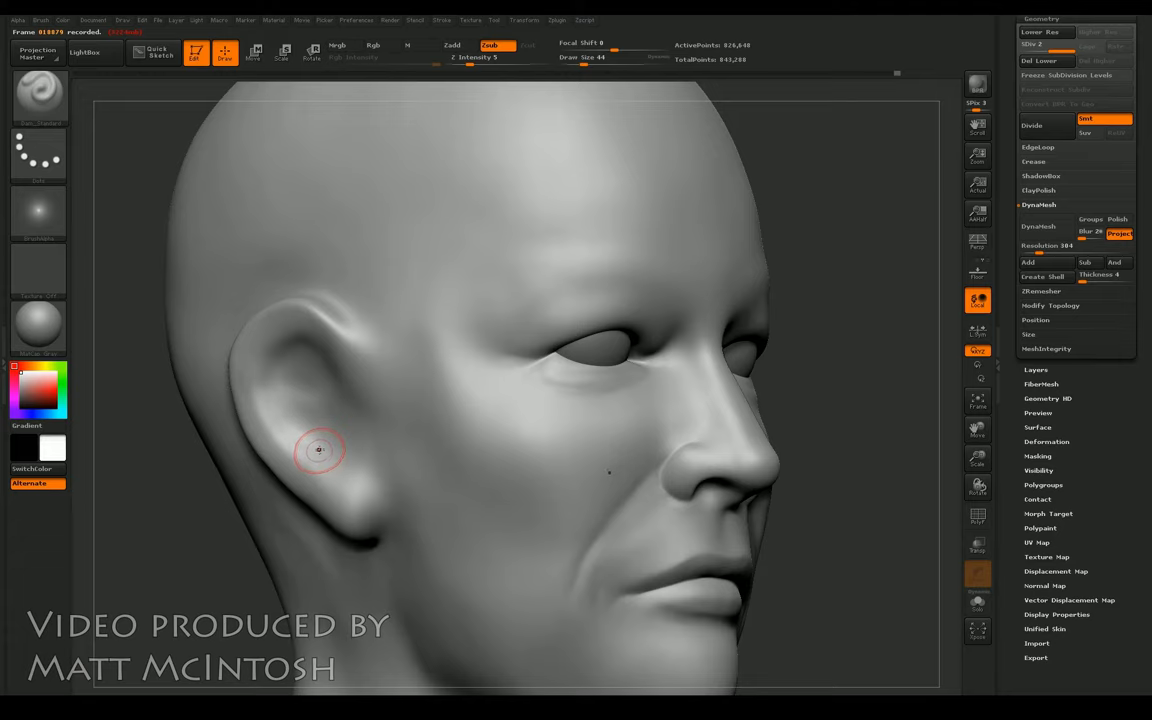
pyautogui.press(']')
pyautogui.press(']')
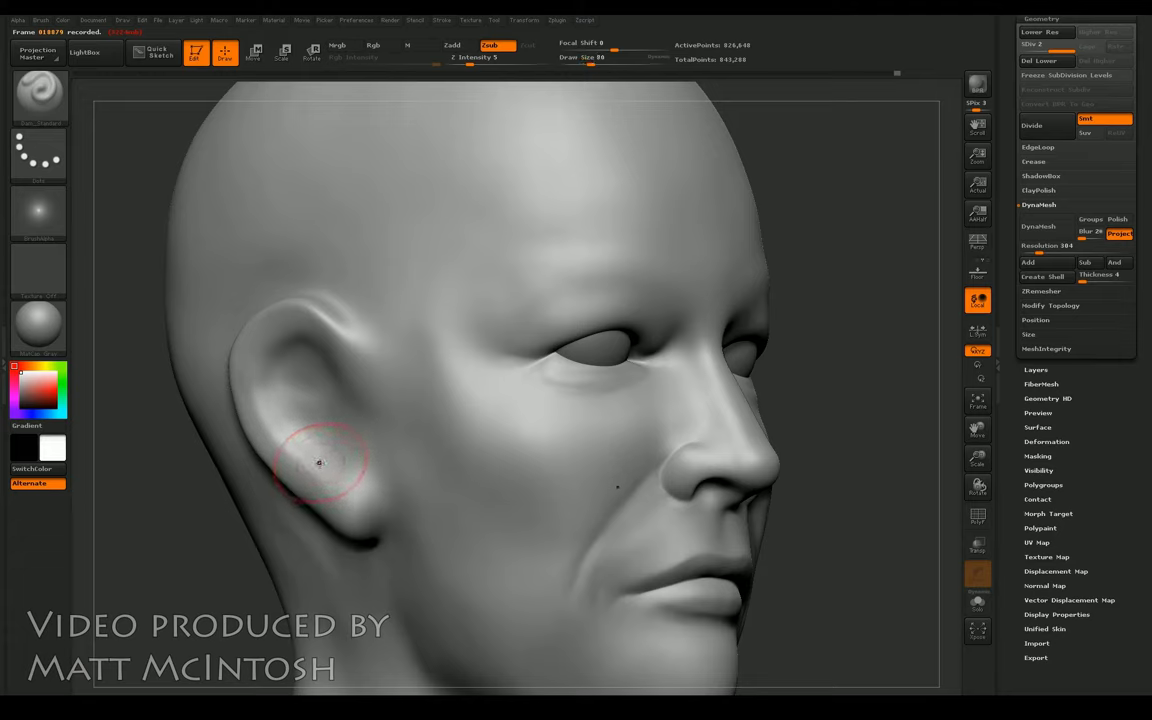
pyautogui.moveTo(314, 462)
pyautogui.keyDown('shift'); pyautogui.mouseDown()
pyautogui.moveTo(335, 475)
pyautogui.moveTo(307, 466)
pyautogui.mouseUp(); pyautogui.keyUp('shift')
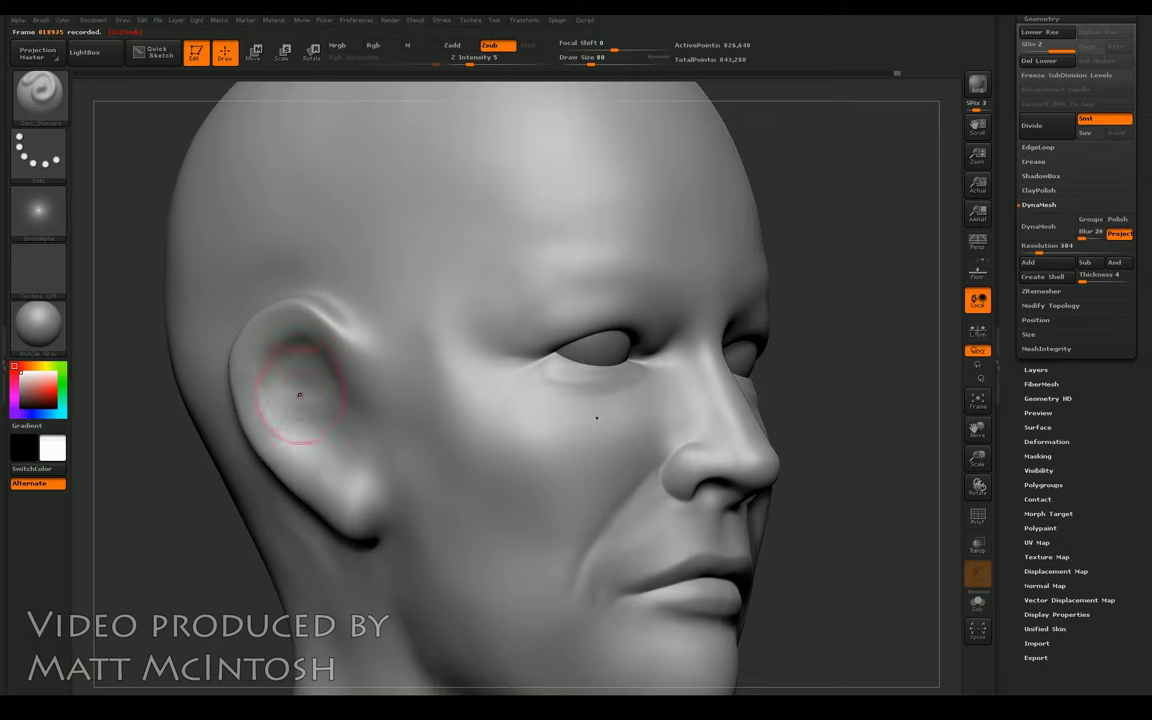
pyautogui.moveTo(288, 393)
pyautogui.keyDown('shift'); pyautogui.mouseDown()
pyautogui.moveTo(326, 455)
pyautogui.moveTo(268, 418)
pyautogui.moveTo(296, 352)
pyautogui.moveTo(255, 372)
pyautogui.moveTo(262, 382)
pyautogui.moveTo(290, 335)
pyautogui.moveTo(309, 397)
pyautogui.mouseUp(); pyautogui.keyUp('shift')
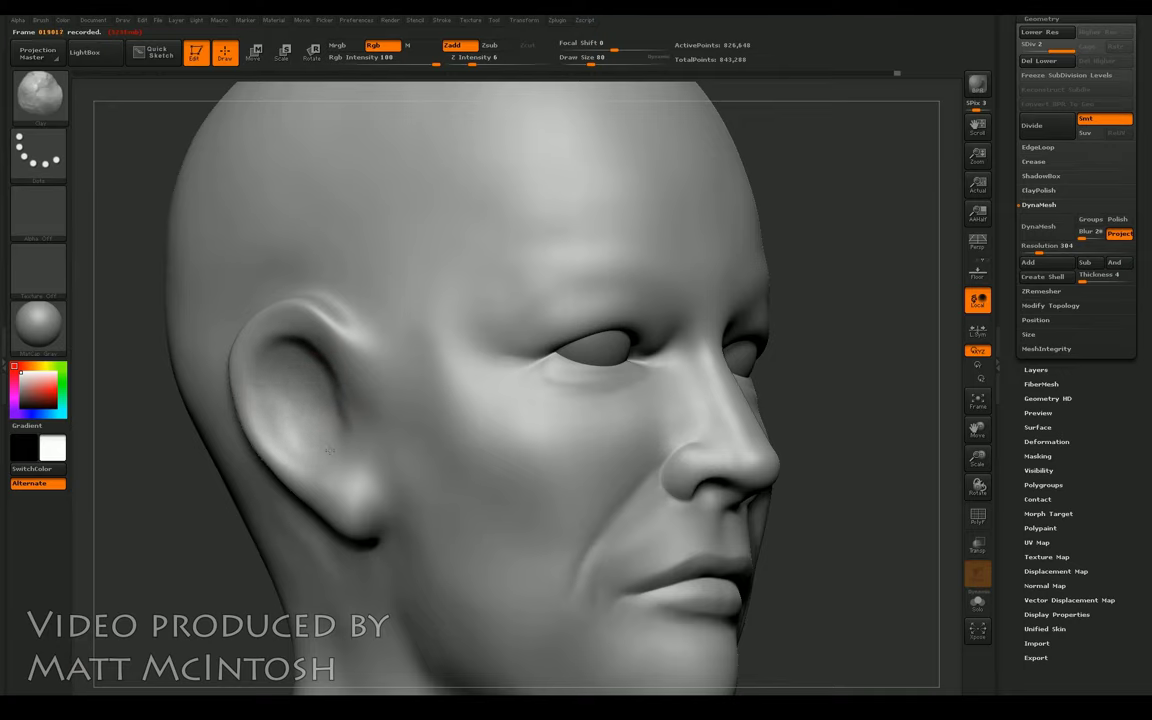
# Step: Form the tragus and define the front edge of the ear opening in side view with the Move brush at draw size 52
pyautogui.moveTo(206, 507)
pyautogui.mouseDown()
pyautogui.moveTo(248, 515)
pyautogui.moveTo(220, 505)
pyautogui.moveTo(240, 495)
pyautogui.mouseUp()
pyautogui.press('[')
pyautogui.press('[')
pyautogui.press('[')
pyautogui.press('[')
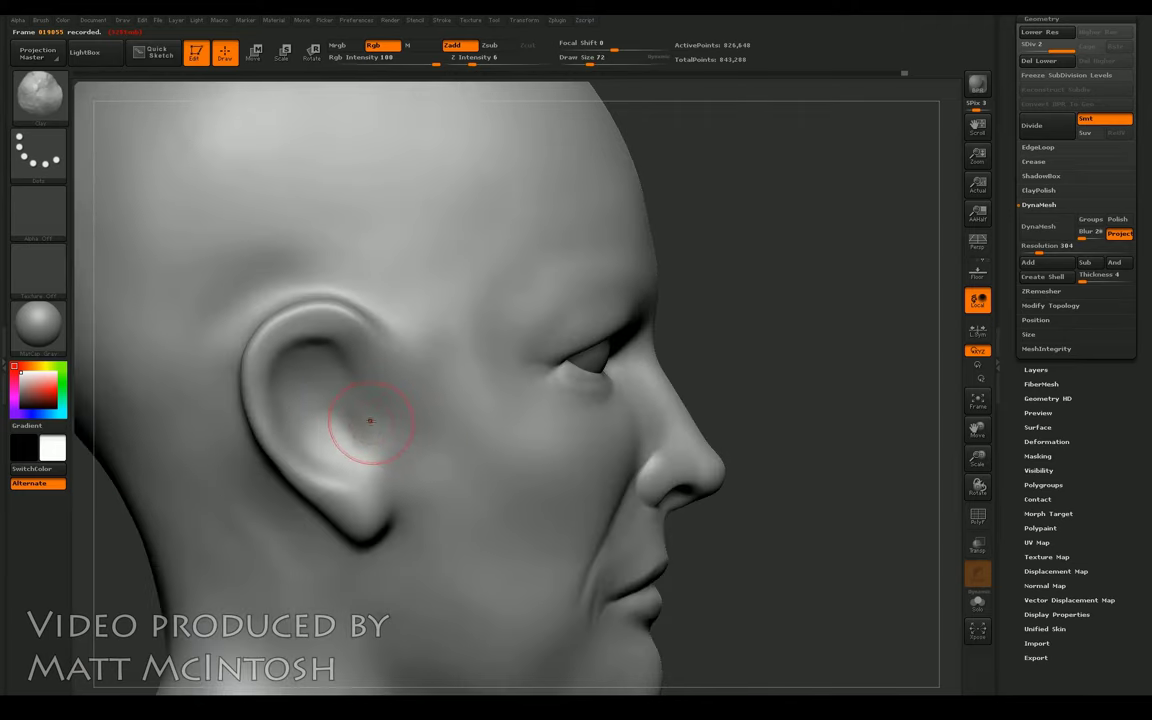
pyautogui.press('b')
pyautogui.press('m')
pyautogui.press('v')
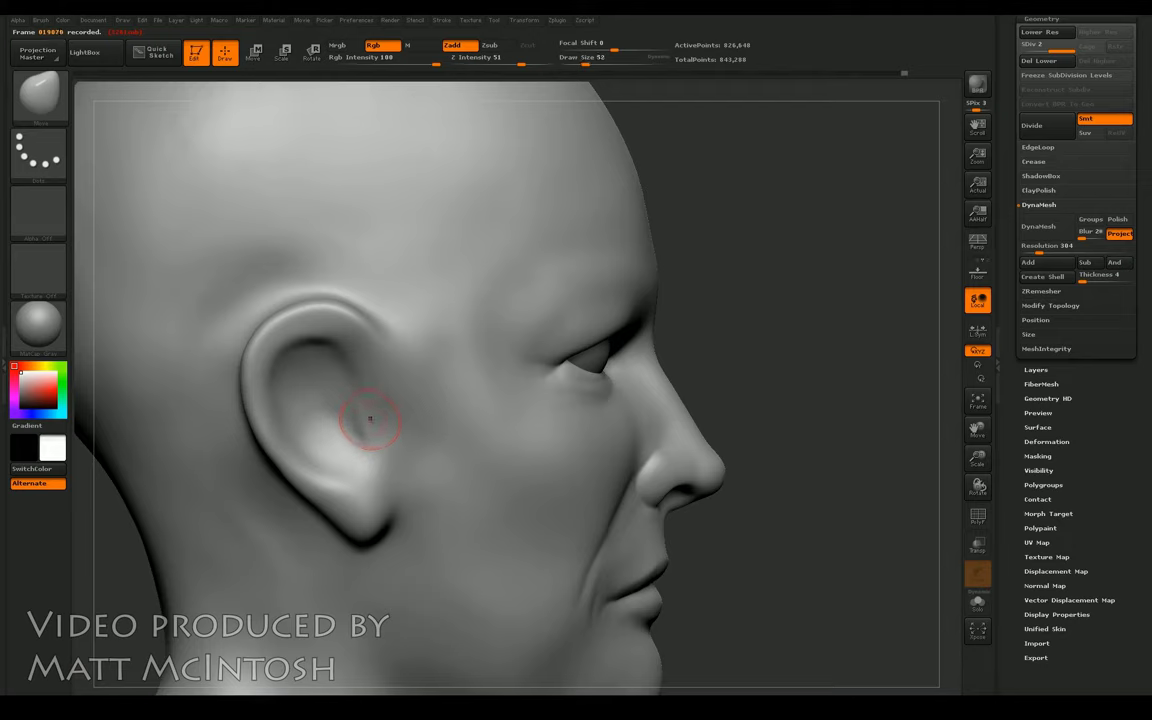
pyautogui.press('b')
pyautogui.press('c')
pyautogui.press('b')
pyautogui.press('b')
pyautogui.press('m')
pyautogui.press('v')
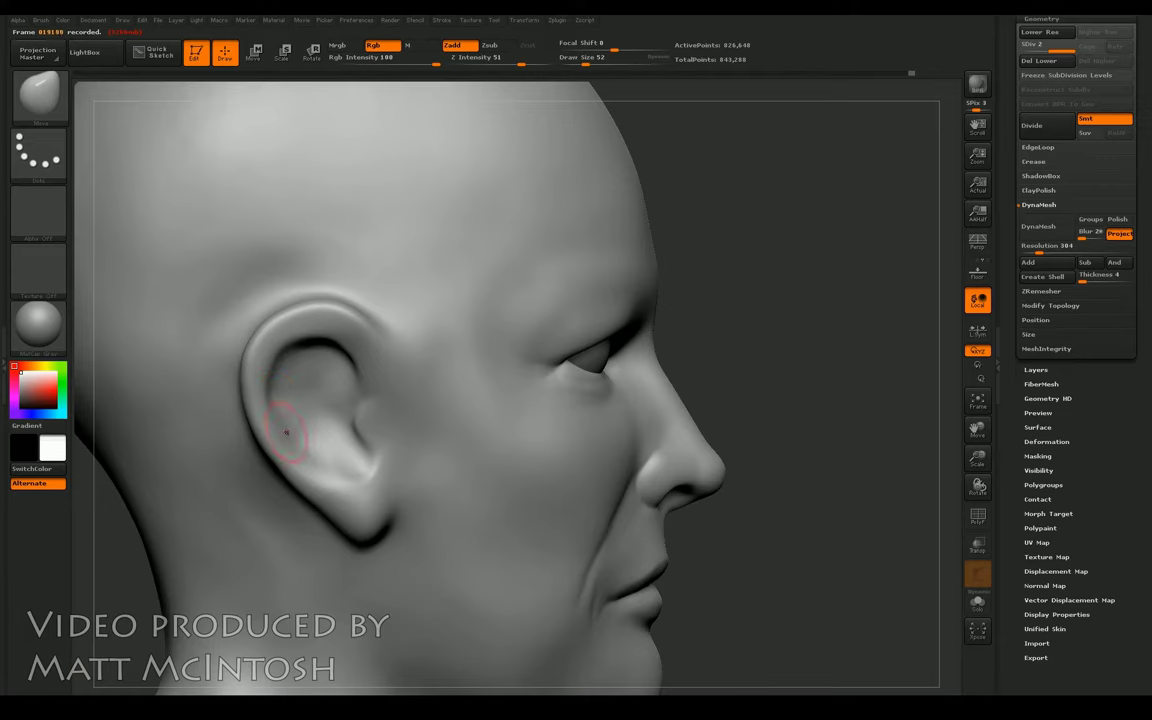
# Step: Reshape the ear's profile and earlobe from the front with the Move brush at draw size 60
pyautogui.moveTo(753, 303); pyautogui.dragTo(715, 295)
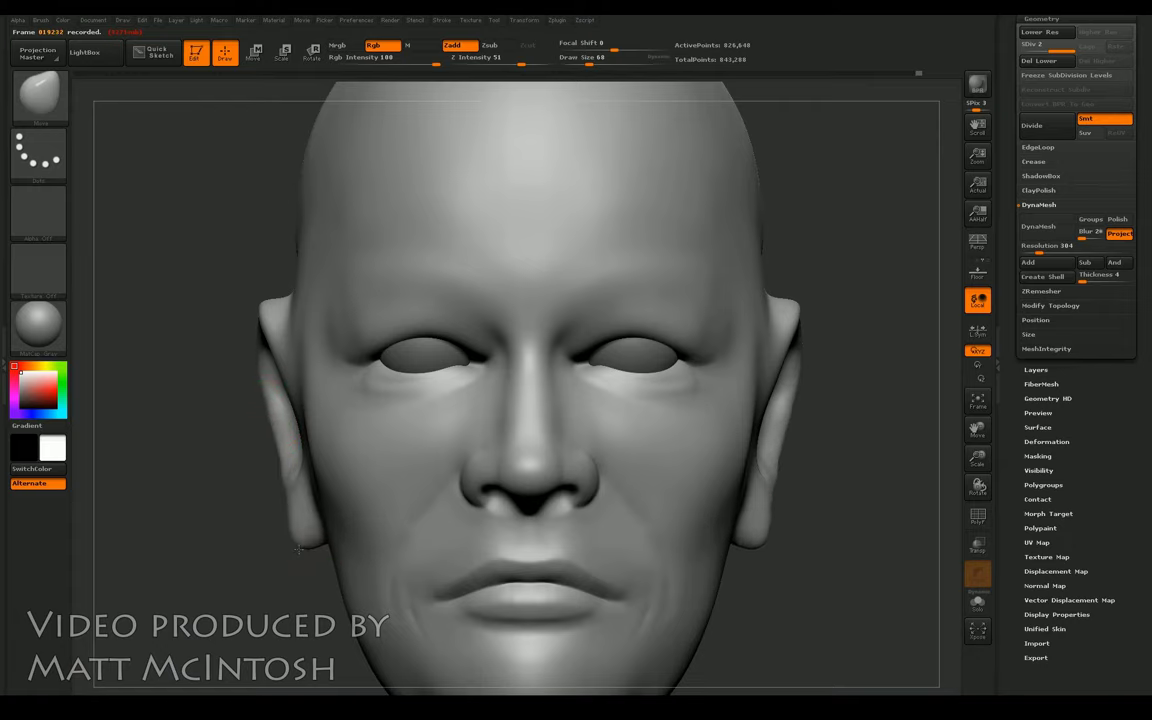
pyautogui.moveTo(251, 548); pyautogui.dragTo(290, 535)
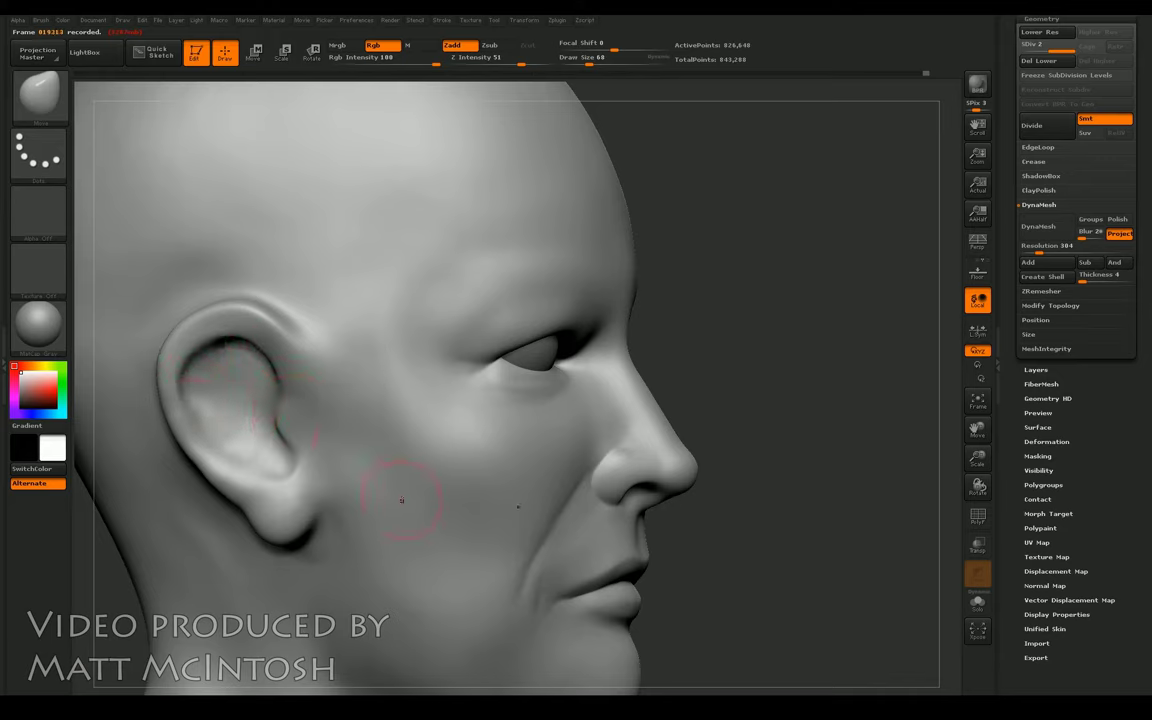
# Step: Build the ridge running from the front of the ear into its hollow with the Clay brush at draw size 40, then refine and smooth it
pyautogui.press('b')
pyautogui.press('c')
pyautogui.press('b')
pyautogui.press('b')
pyautogui.press('c')
pyautogui.press('l')
pyautogui.press('[')
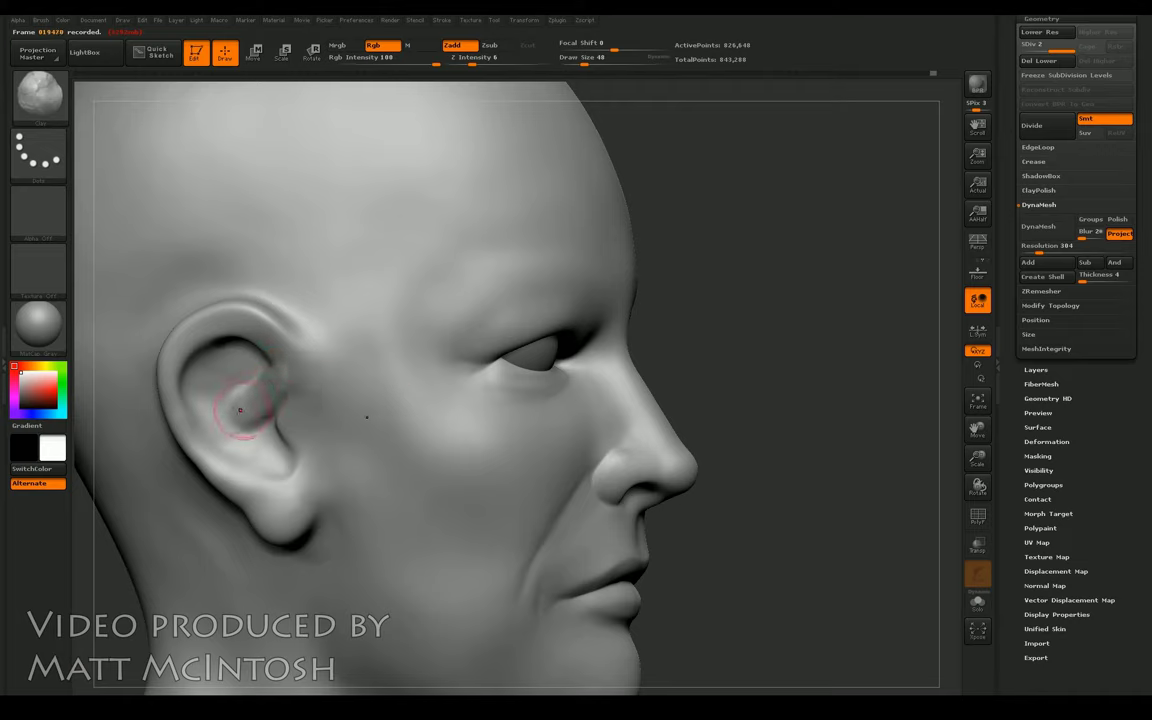
pyautogui.press('b')
pyautogui.press('s')
pyautogui.press('t')
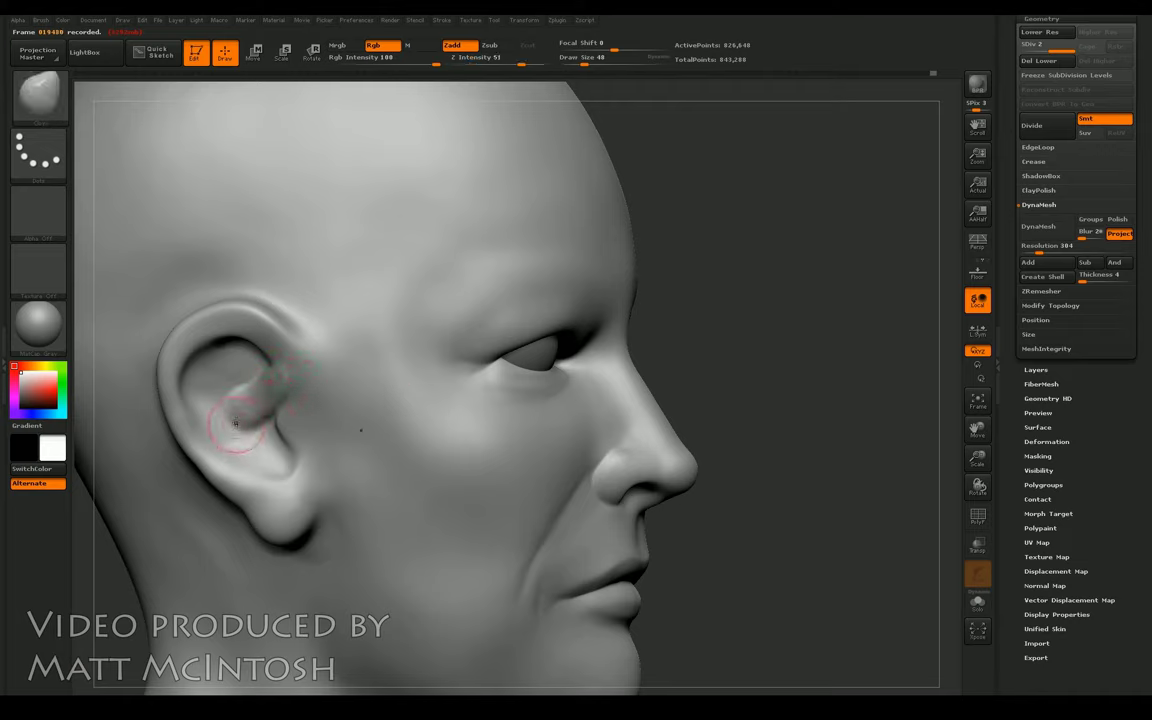
pyautogui.moveTo(243, 380)
pyautogui.mouseDown()
pyautogui.moveTo(255, 377)
pyautogui.moveTo(215, 365)
pyautogui.moveTo(244, 410)
pyautogui.moveTo(245, 385)
pyautogui.moveTo(285, 400)
pyautogui.moveTo(255, 365)
pyautogui.moveTo(248, 405)
pyautogui.moveTo(274, 437)
pyautogui.moveTo(283, 395)
pyautogui.moveTo(305, 405)
pyautogui.moveTo(280, 425)
pyautogui.mouseUp()
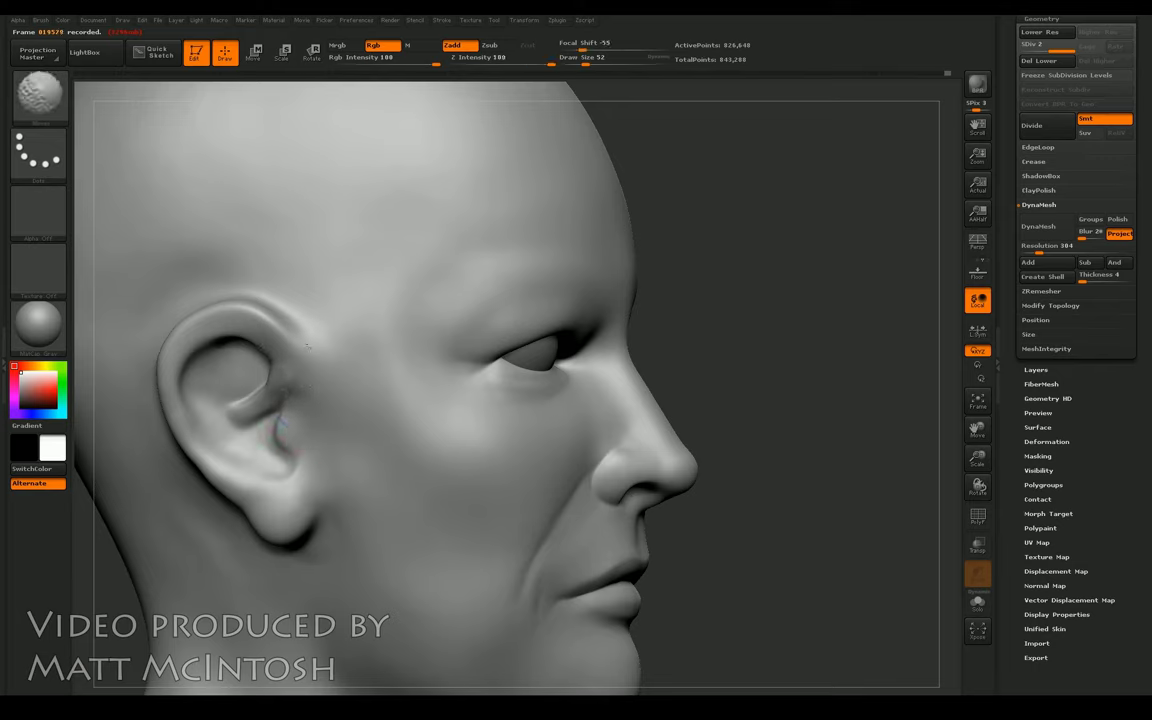
# Step: Pull in the upper front of the ear rim with the Move brush, adjust its top curve, and smooth the inner ridge
pyautogui.moveTo(333, 349)
pyautogui.mouseDown()
pyautogui.moveTo(250, 300)
pyautogui.moveTo(285, 340)
pyautogui.mouseUp()
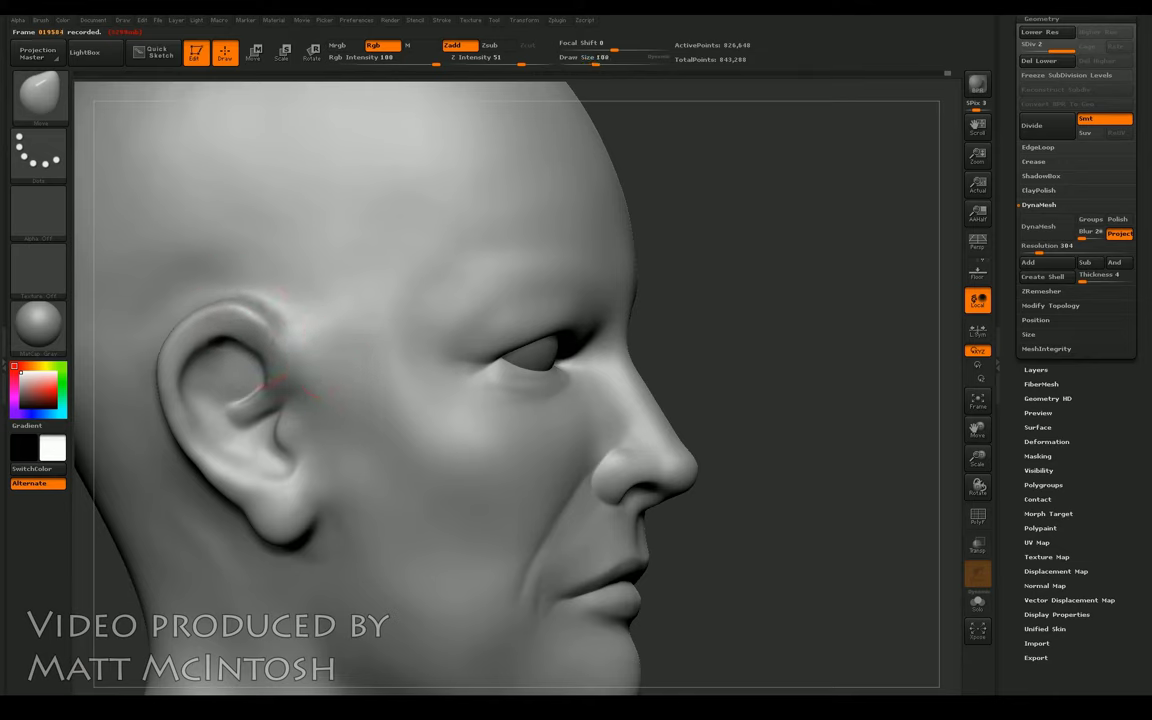
pyautogui.moveTo(188, 328); pyautogui.dragTo(212, 342)
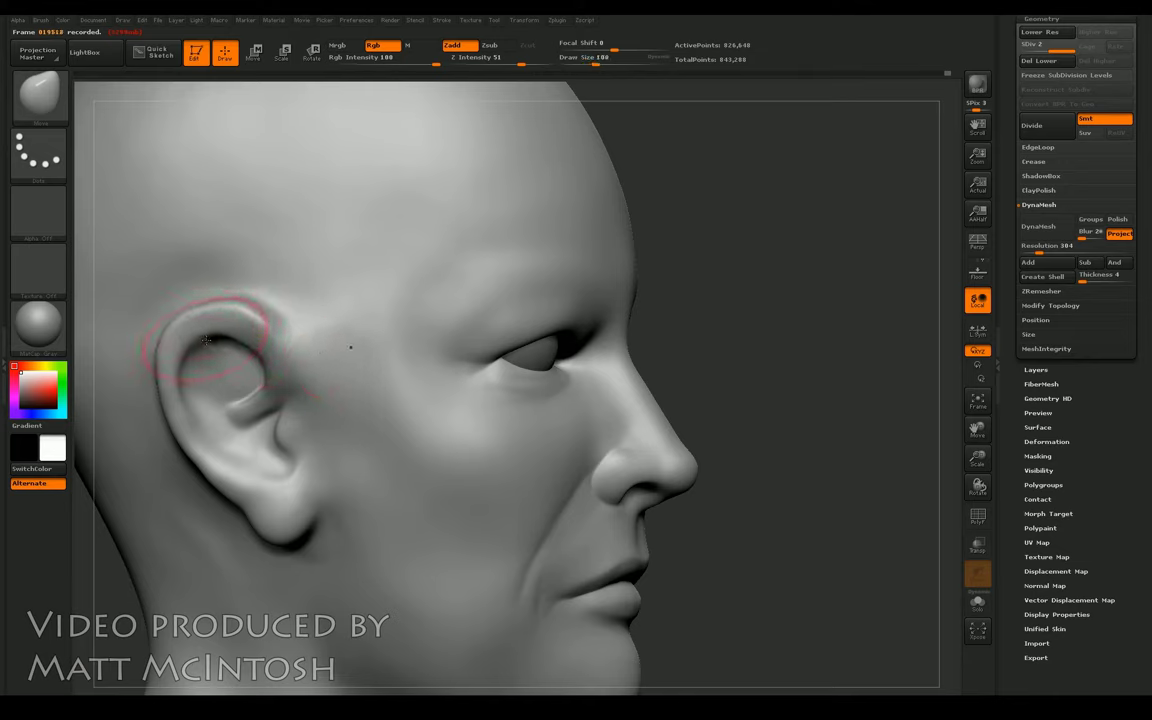
pyautogui.press('shift')
pyautogui.keyDown('shift'); pyautogui.moveTo(282, 380); pyautogui.dragTo(246, 382); pyautogui.keyUp('shift')
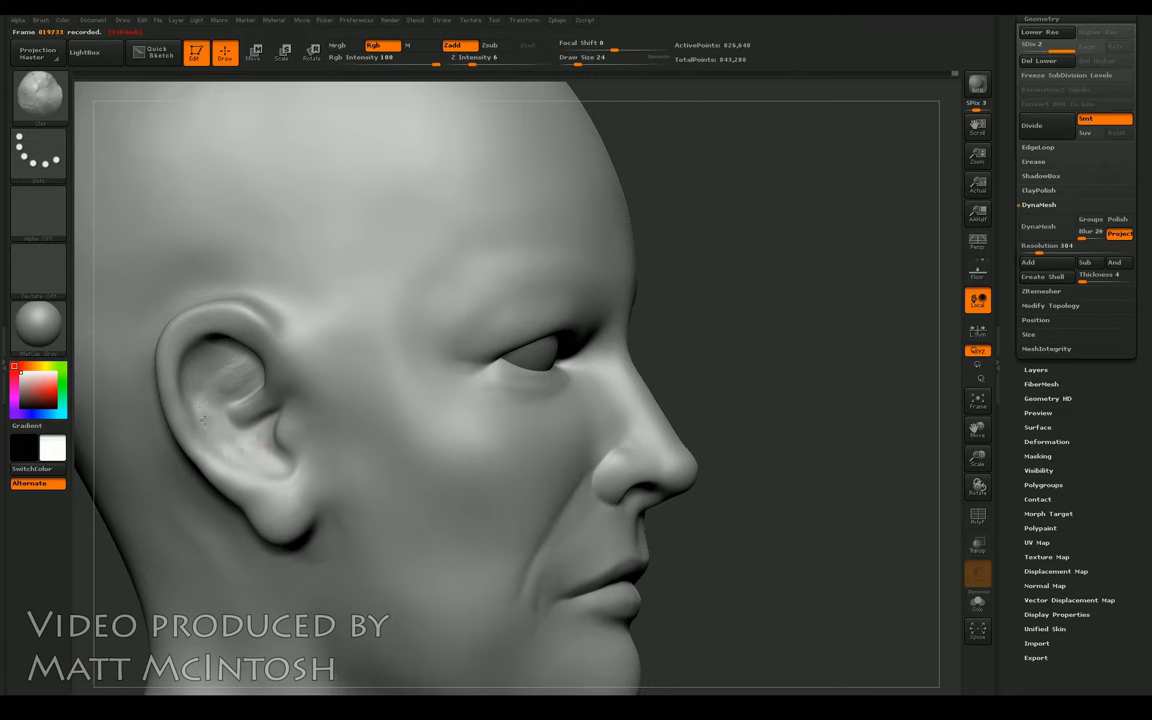
# Step: Build up the curved inner ridges of the ear with the Clay brush at Z intensity 27 and draw size 24
pyautogui.moveTo(493, 64); pyautogui.dragTo(501, 64)
pyautogui.moveTo(236, 456)
pyautogui.mouseDown()
pyautogui.moveTo(214, 410)
pyautogui.moveTo(202, 410)
pyautogui.mouseUp()
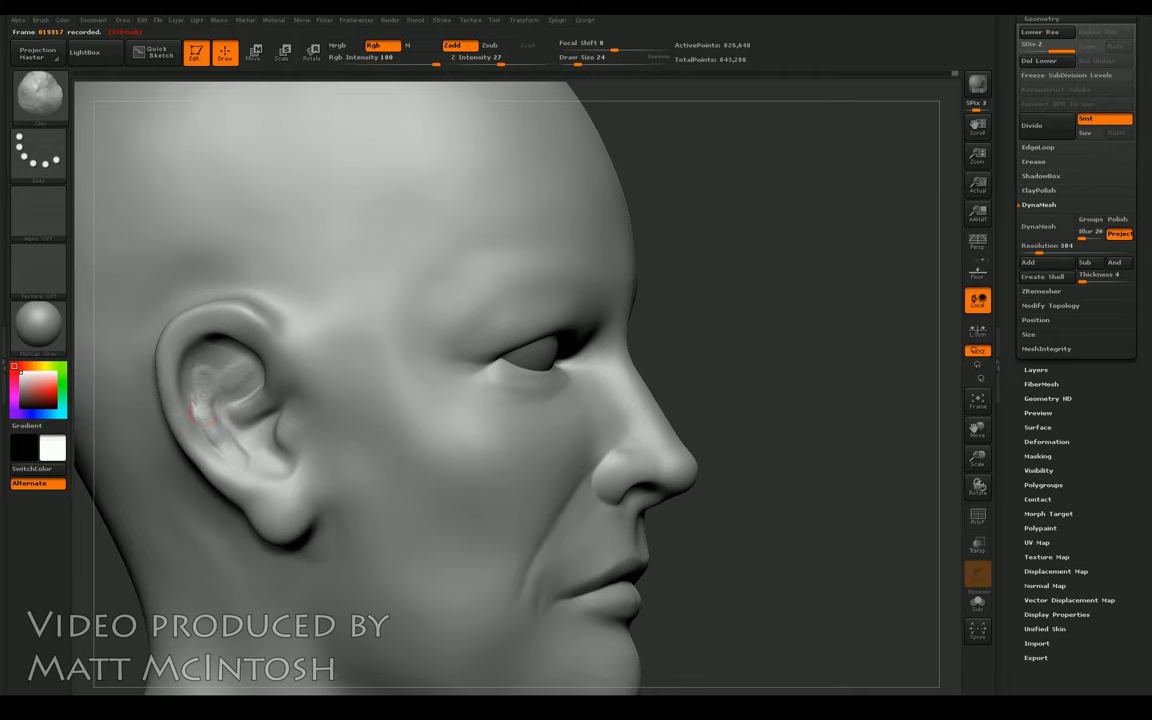
pyautogui.moveTo(202, 410)
pyautogui.mouseDown()
pyautogui.moveTo(207, 368)
pyautogui.moveTo(221, 362)
pyautogui.moveTo(206, 379)
pyautogui.moveTo(211, 428)
pyautogui.moveTo(261, 468)
pyautogui.moveTo(203, 395)
pyautogui.mouseUp()
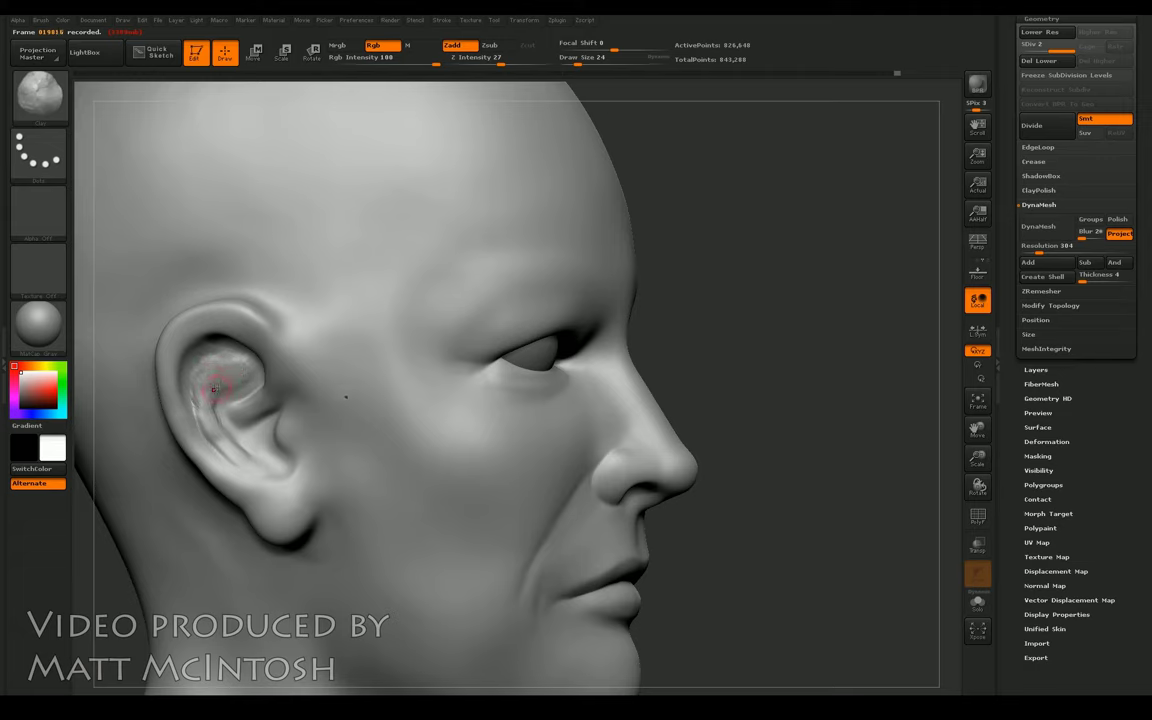
pyautogui.moveTo(215, 325)
pyautogui.mouseDown()
pyautogui.moveTo(184, 350)
pyautogui.moveTo(230, 358)
pyautogui.moveTo(206, 366)
pyautogui.moveTo(228, 378)
pyautogui.moveTo(206, 378)
pyautogui.moveTo(188, 335)
pyautogui.moveTo(205, 408)
pyautogui.moveTo(200, 368)
pyautogui.mouseUp()
pyautogui.moveTo(685, 300); pyautogui.dragTo(713, 296)
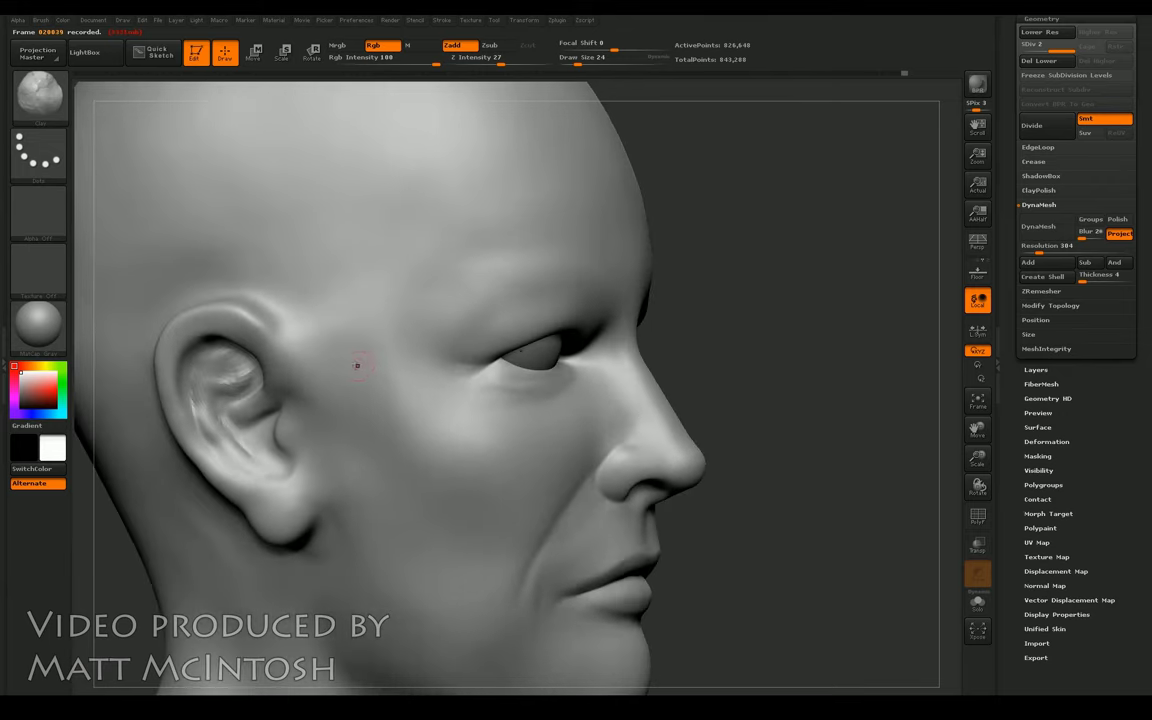
# Step: Adjust the tragus and the lower front edge of the ear opening with the Move brush, then smooth the inner ear
pyautogui.press('b')
pyautogui.press('m')
pyautogui.press('v')
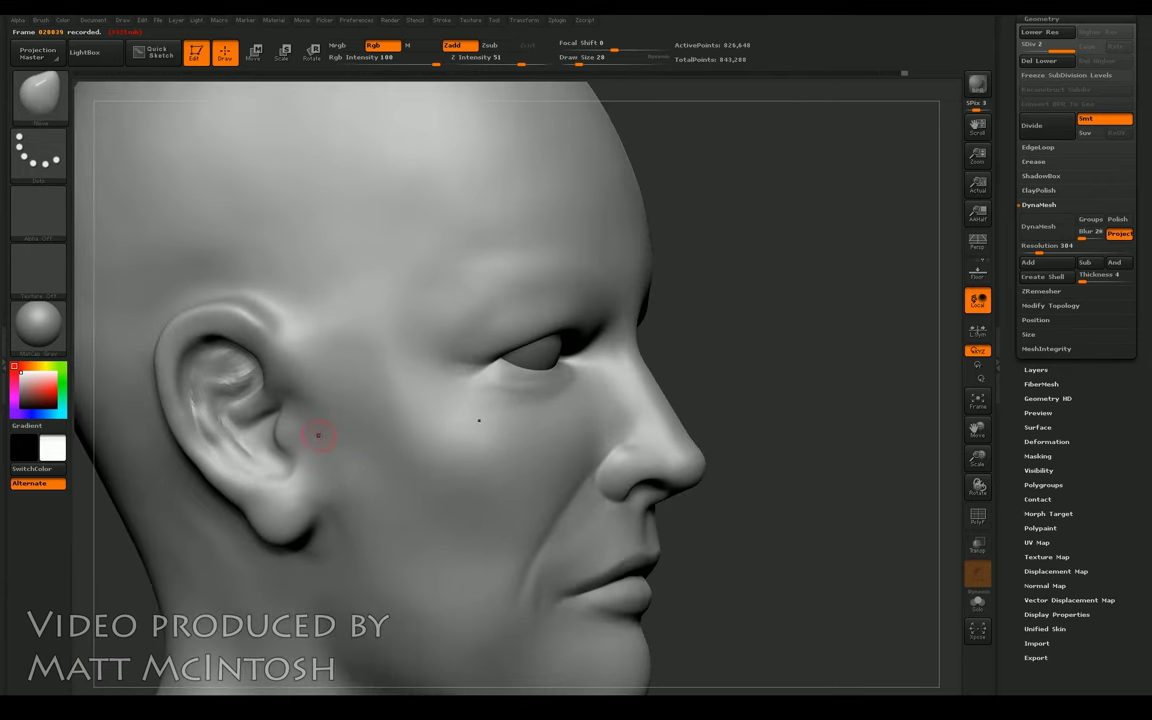
pyautogui.press(']')
pyautogui.moveTo(270, 440)
pyautogui.mouseDown()
pyautogui.moveTo(230, 395)
pyautogui.moveTo(220, 390)
pyautogui.moveTo(248, 443)
pyautogui.moveTo(230, 395)
pyautogui.moveTo(210, 405)
pyautogui.moveTo(215, 385)
pyautogui.moveTo(256, 438)
pyautogui.moveTo(236, 396)
pyautogui.moveTo(256, 428)
pyautogui.moveTo(269, 420)
pyautogui.mouseUp()
pyautogui.moveTo(772, 311); pyautogui.dragTo(657, 286)
pyautogui.press('shift')
pyautogui.moveTo(124, 482); pyautogui.dragTo(220, 428)
# Step: Carve the notch by the tragus with the Dam Standard brush at Z intensity 5 and draw size 44, then check the whole bust
pyautogui.press('b')
pyautogui.press('d')
pyautogui.press('s')
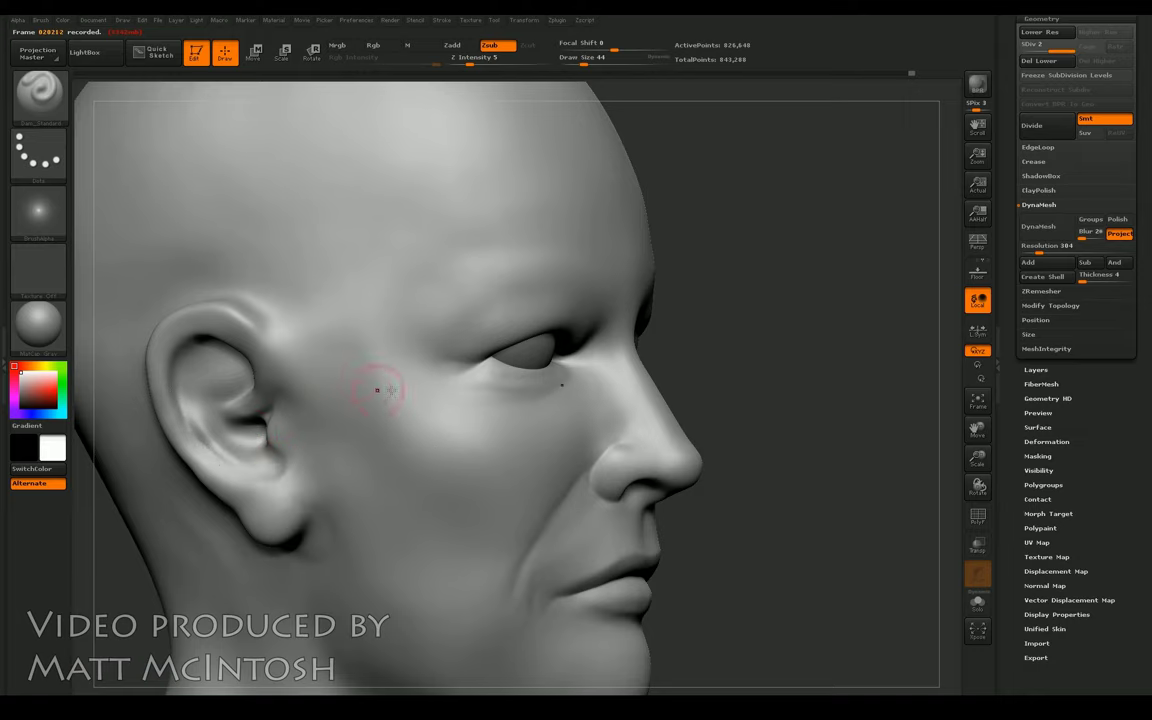
pyautogui.moveTo(762, 283); pyautogui.dragTo(848, 265)
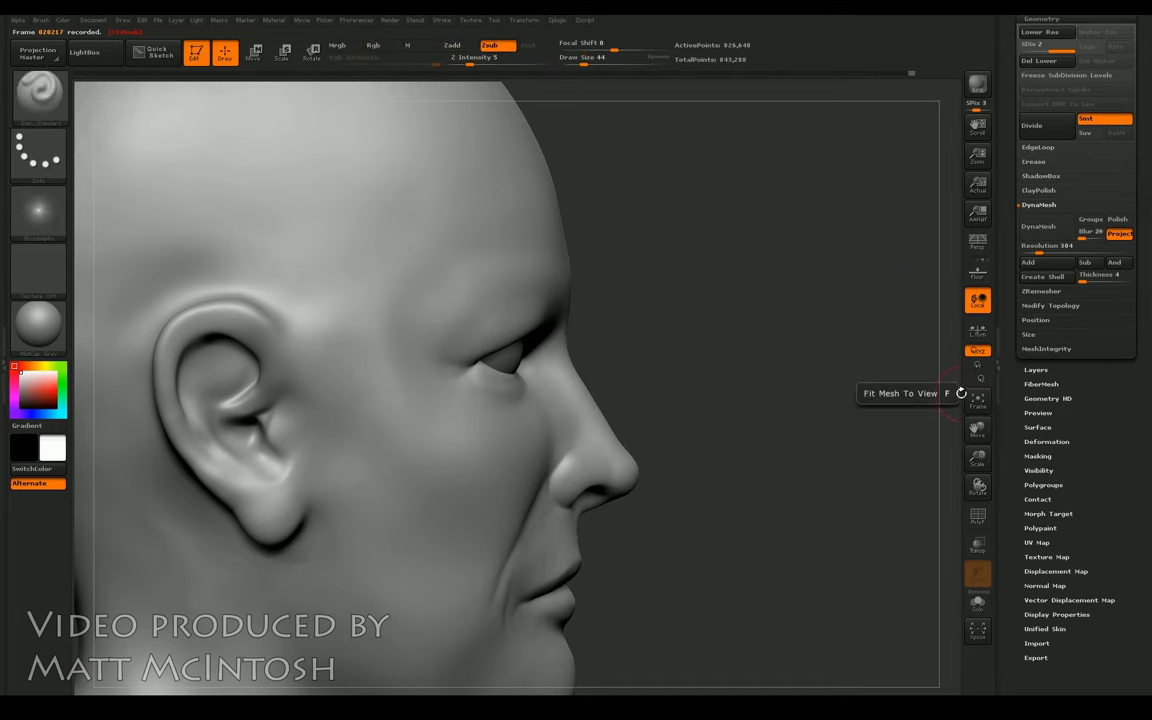
pyautogui.click(977, 400)
pyautogui.moveTo(848, 408); pyautogui.dragTo(913, 405)
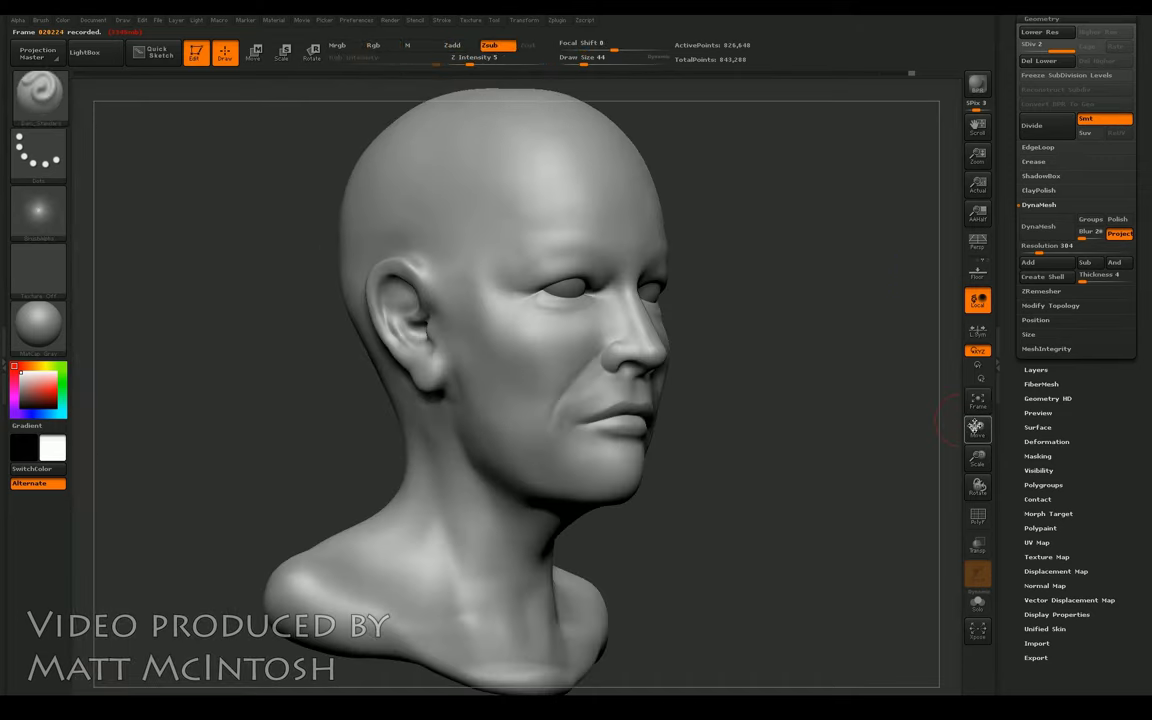
pyautogui.moveTo(970, 435); pyautogui.dragTo(972, 470)
pyautogui.moveTo(880, 455); pyautogui.dragTo(802, 450)
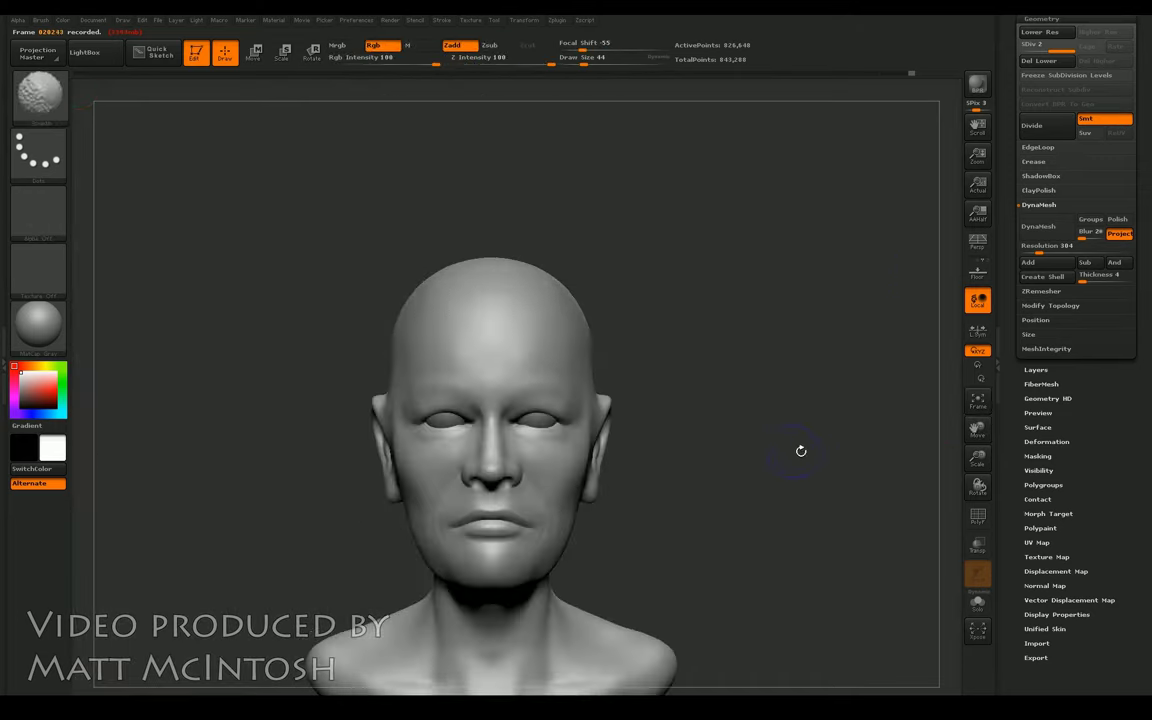
pyautogui.moveTo(978, 458); pyautogui.dragTo(957, 430)
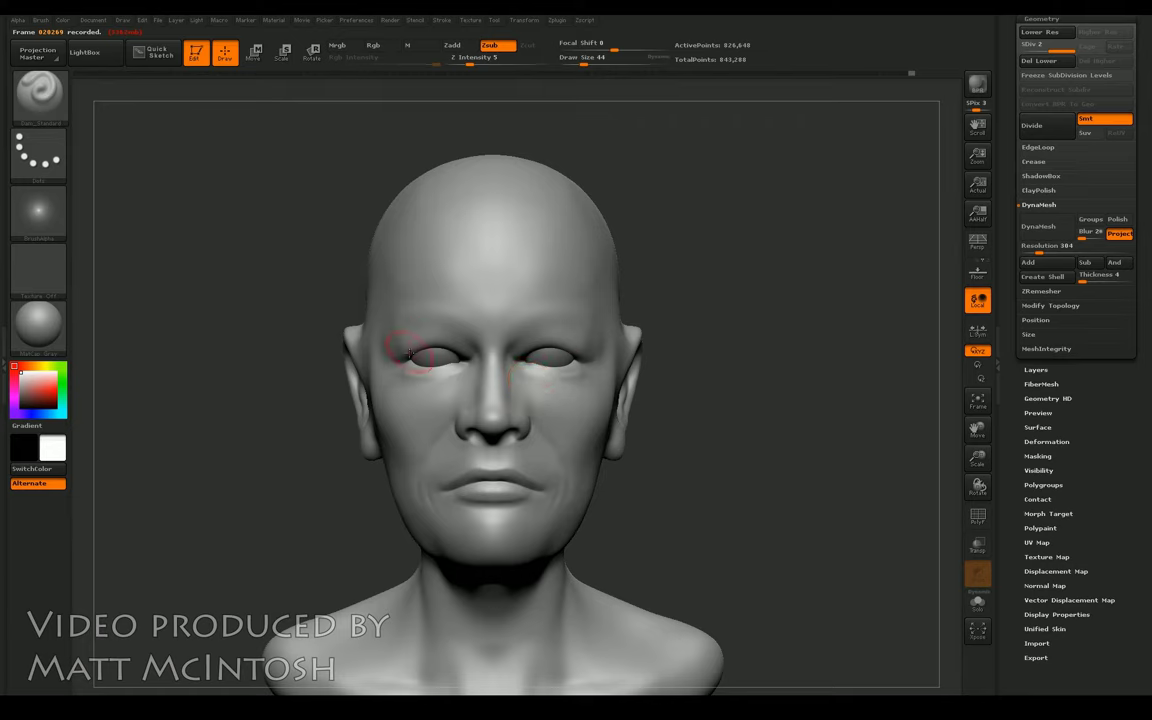
# Step: Adjust how the ears stand out from the head in front and back views with the Move brush at draw size 112
pyautogui.press('b')
pyautogui.press('m')
pyautogui.press('v')
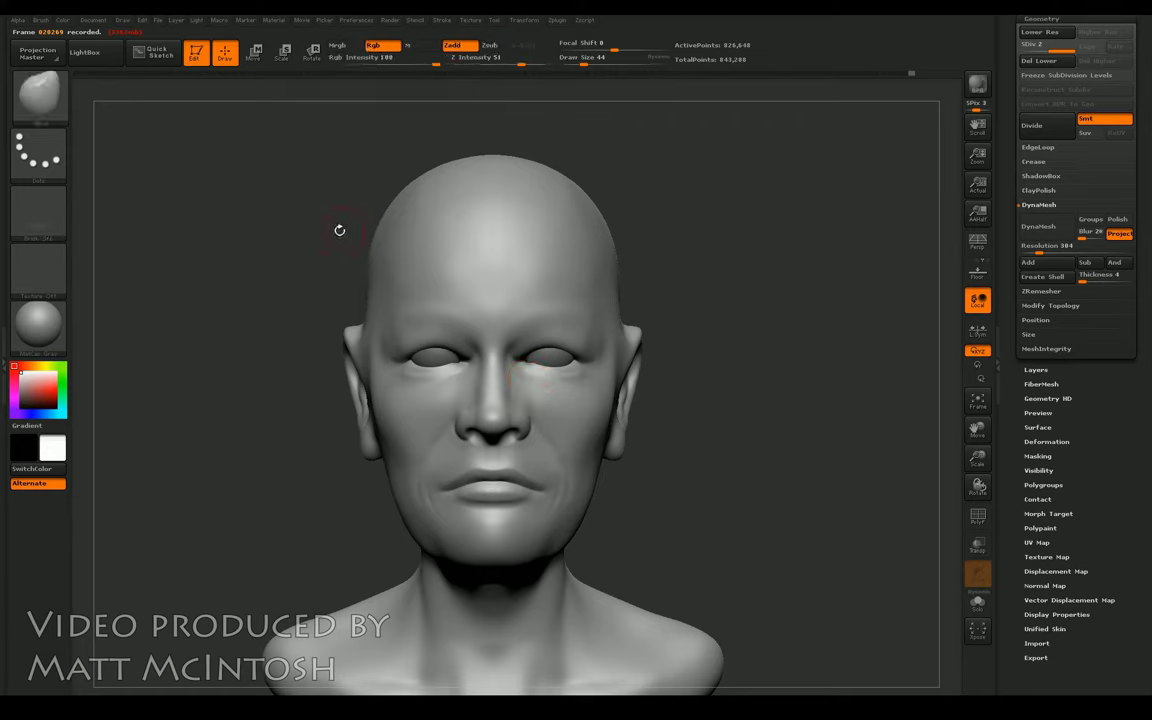
pyautogui.press(']')
pyautogui.press(']')
pyautogui.press(']')
pyautogui.press(']')
pyautogui.press('[')
pyautogui.press('[')
pyautogui.press('[')
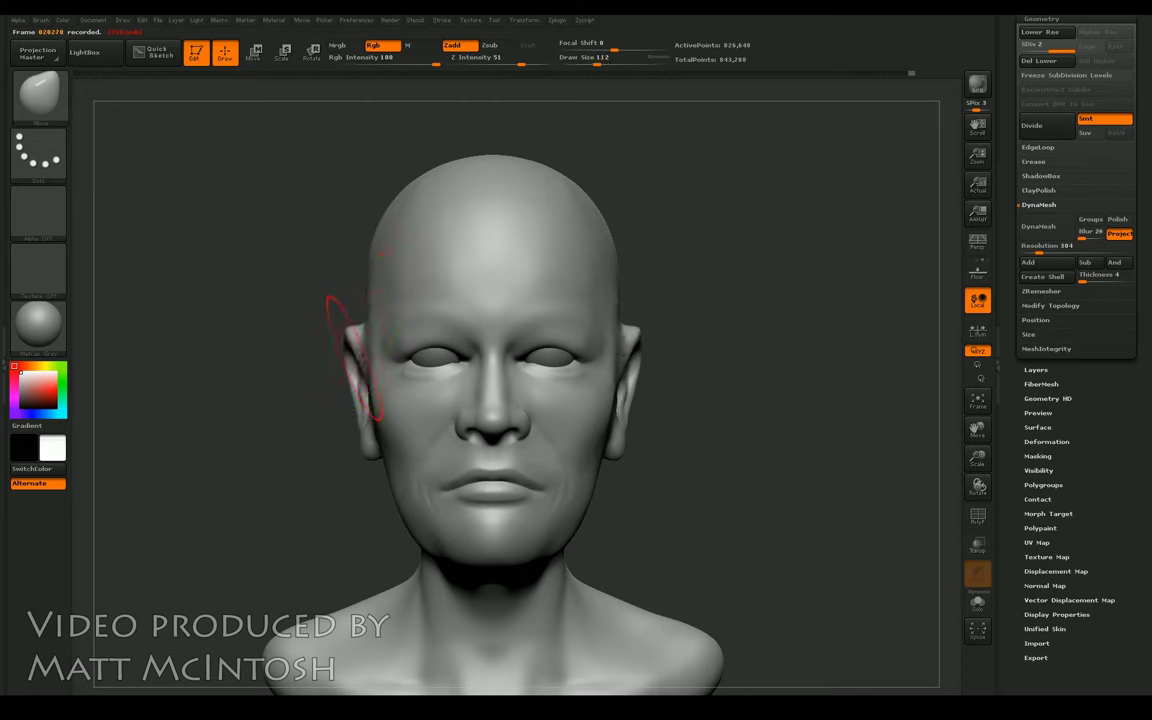
pyautogui.moveTo(257, 424)
pyautogui.mouseDown()
pyautogui.moveTo(400, 428)
pyautogui.moveTo(375, 419)
pyautogui.mouseUp()
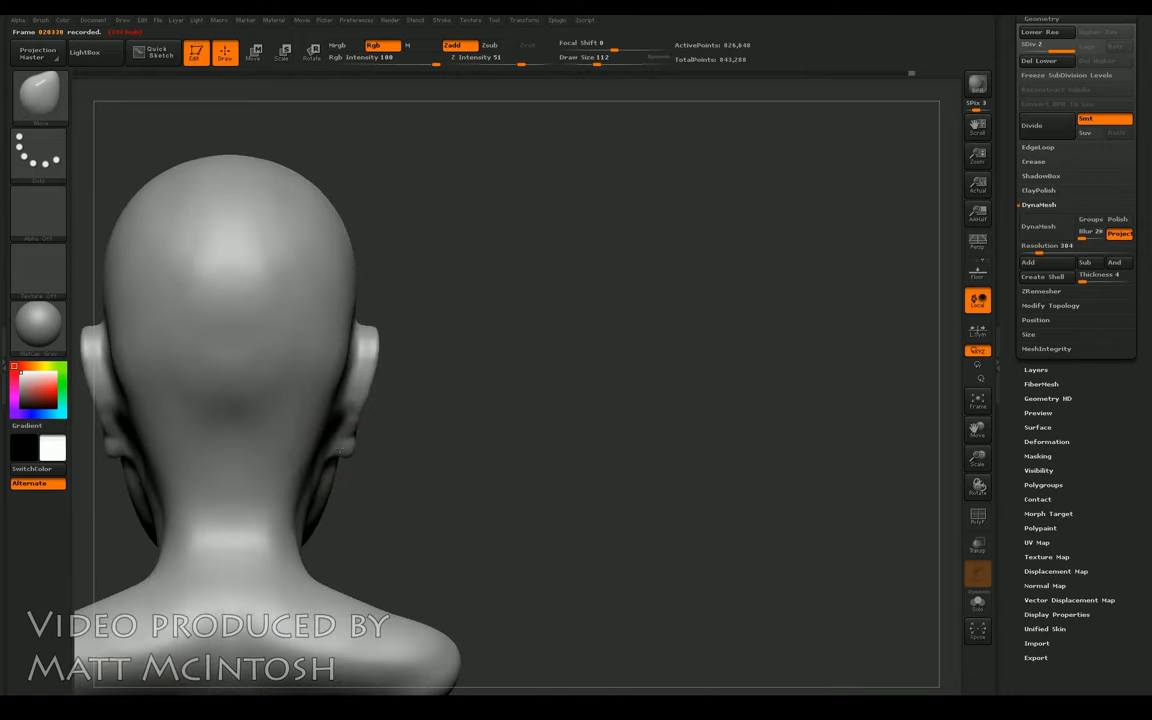
pyautogui.moveTo(398, 435); pyautogui.dragTo(323, 443)
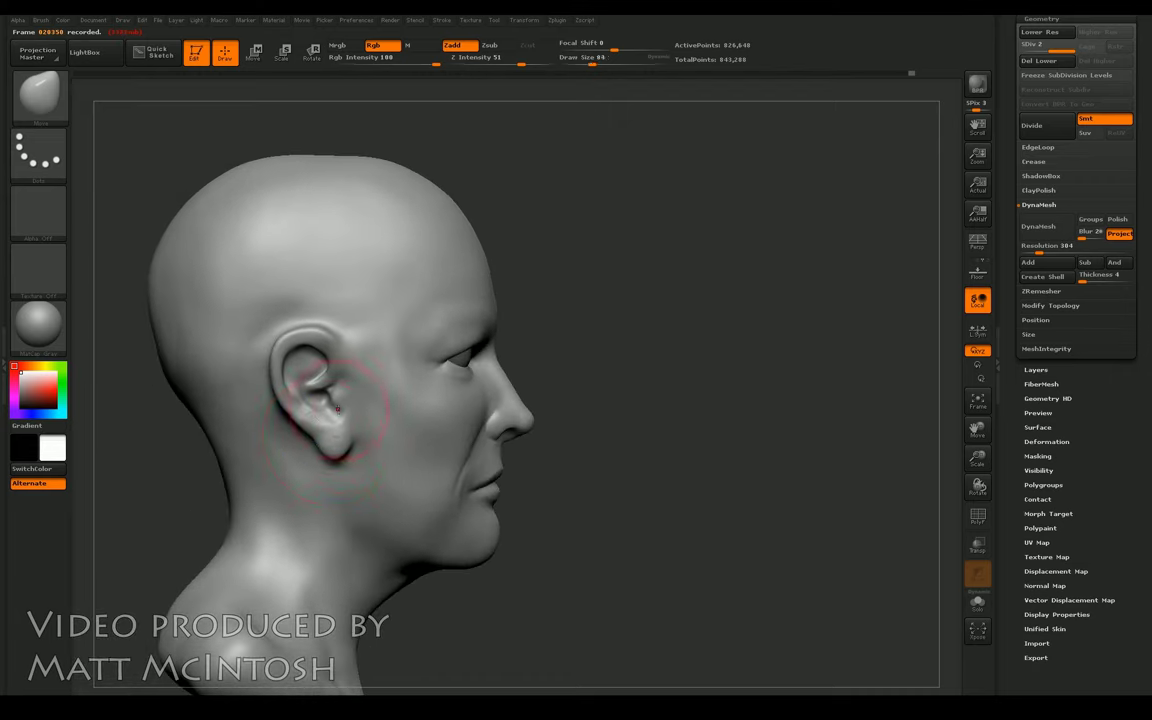
# Step: Refine the ear's outer contour in side and front views with the Move brush at draw size 52
pyautogui.press('[')
pyautogui.press('[')
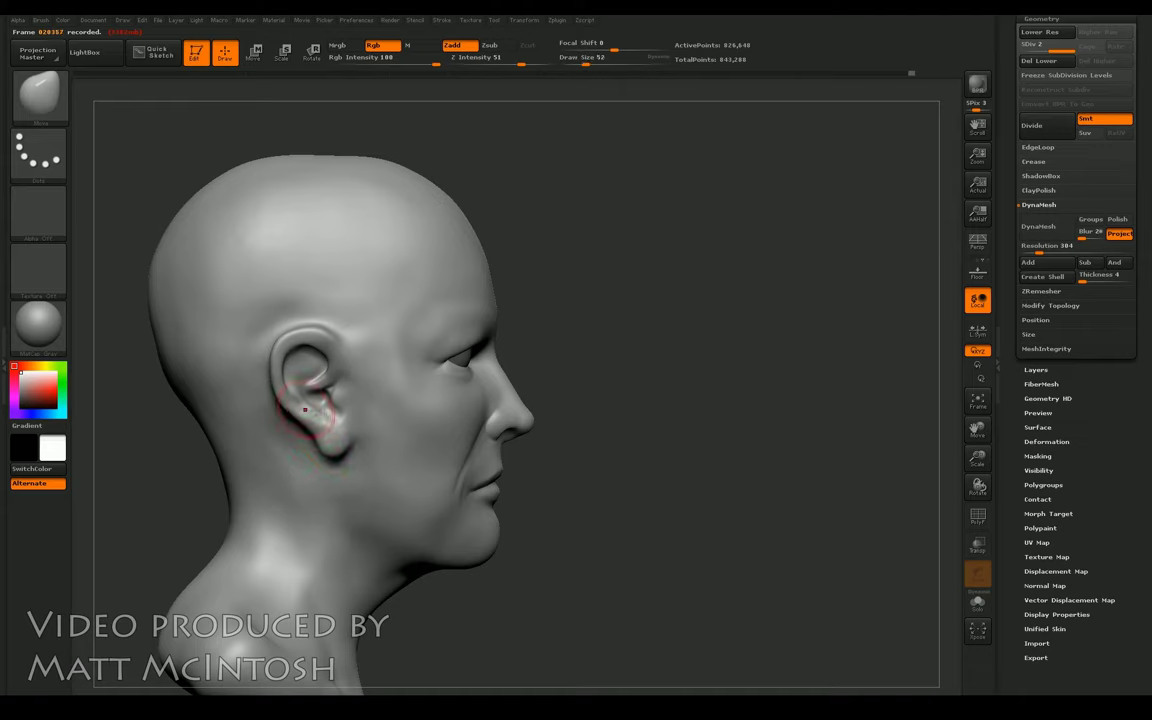
pyautogui.moveTo(650, 323); pyautogui.dragTo(636, 339)
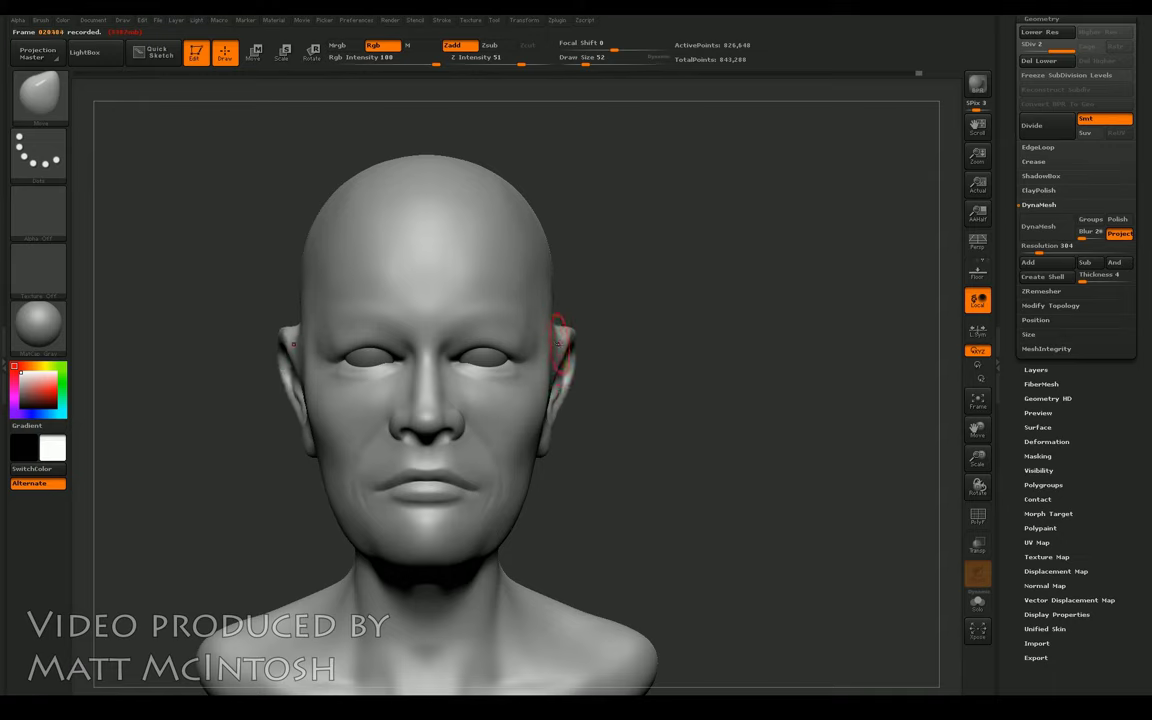
pyautogui.moveTo(520, 310); pyautogui.dragTo(545, 333)
# Step: Build up the side of the head above the ear with the Clay brush, lower its Z intensity to 4, and smooth the bumps
pyautogui.press('b')
pyautogui.press('c')
pyautogui.press('l')
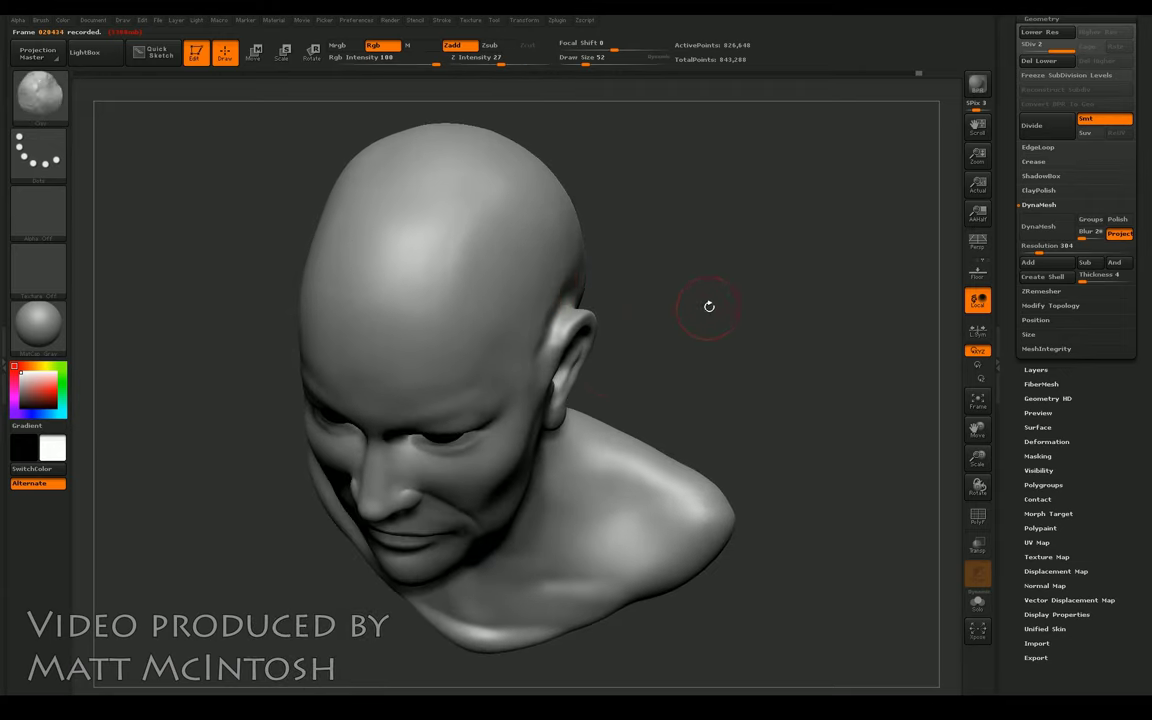
pyautogui.moveTo(705, 309); pyautogui.dragTo(596, 320)
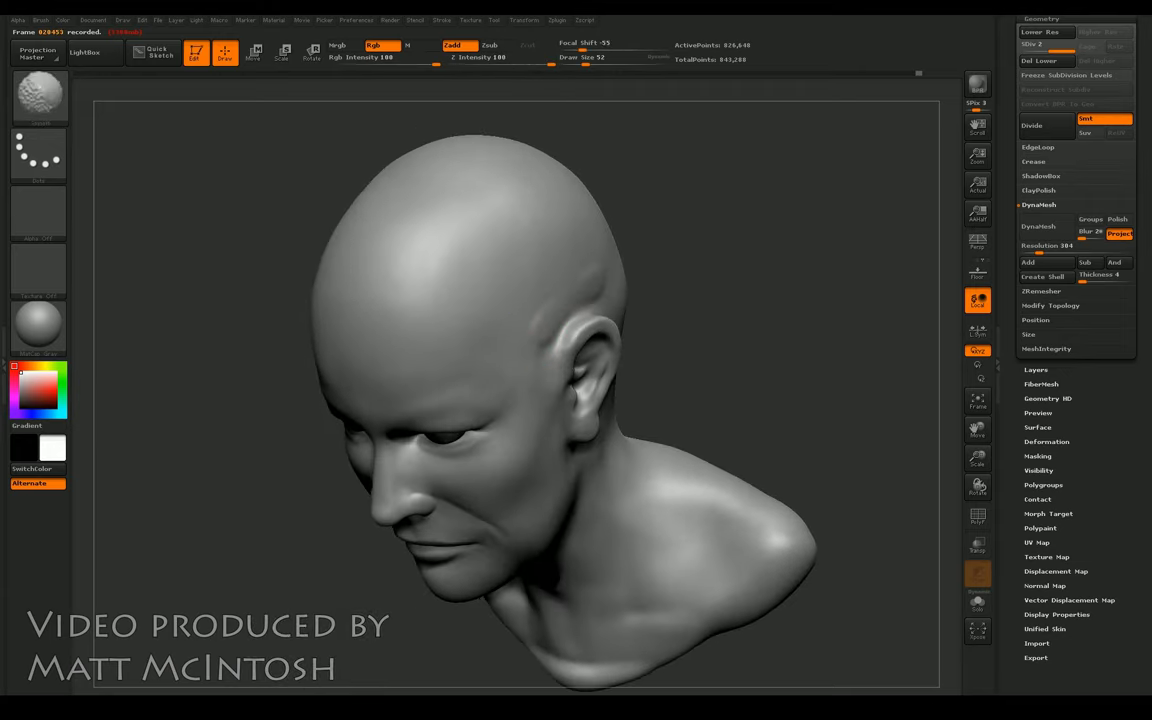
pyautogui.click(484, 57)
pyautogui.write('4')
pyautogui.press('Return')
pyautogui.moveTo(541, 327)
pyautogui.keyDown('shift'); pyautogui.mouseDown()
pyautogui.moveTo(532, 386)
pyautogui.moveTo(591, 303)
pyautogui.moveTo(538, 338)
pyautogui.mouseUp(); pyautogui.keyUp('shift')
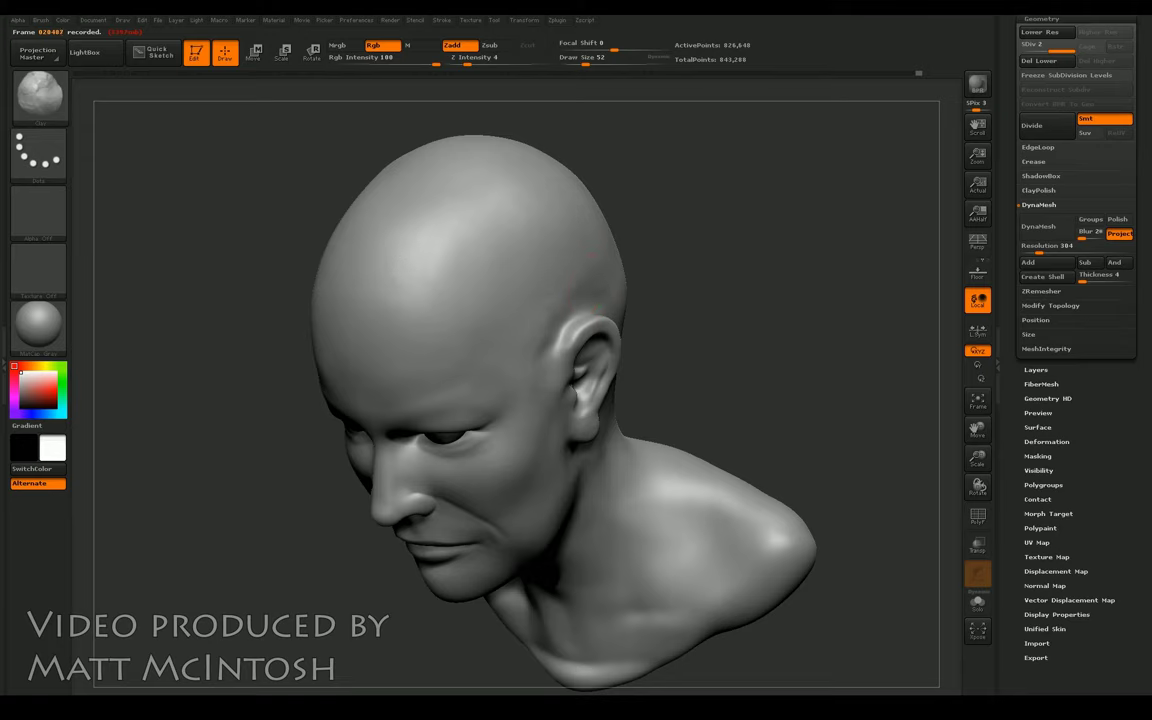
# Step: Blend the skull surface around the top of the ear with the Clay brush at Z intensity 4 and smoothing
pyautogui.press('b')
pyautogui.press('i')
pyautogui.press('n')
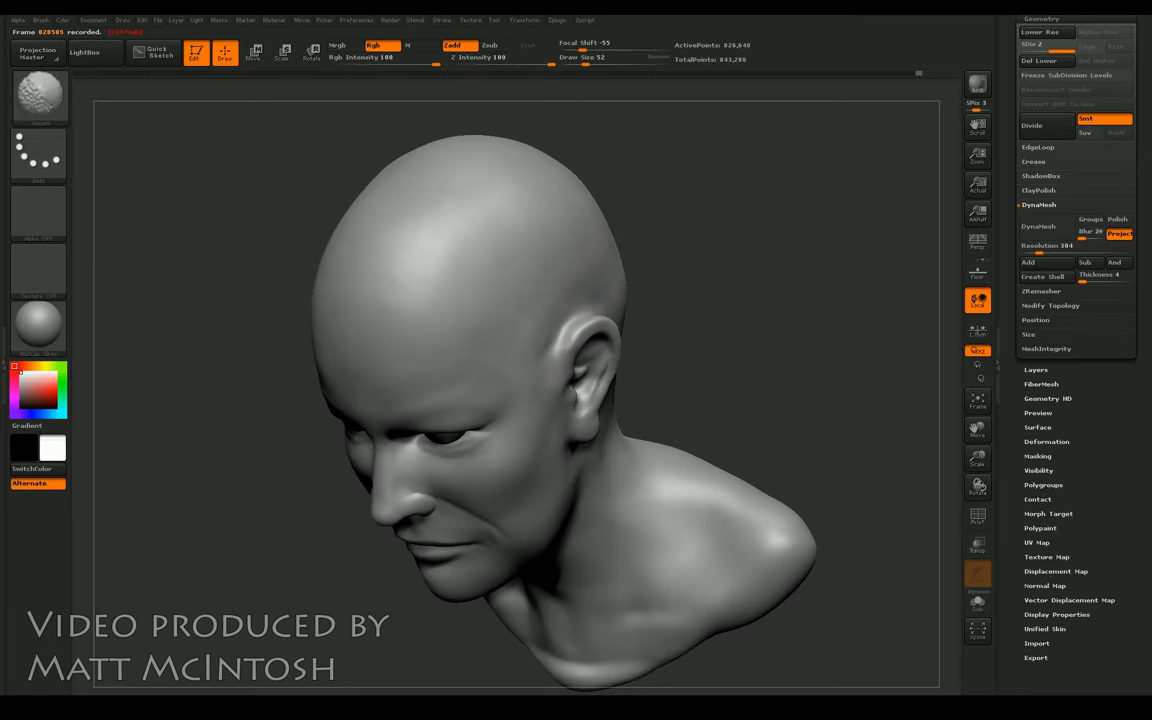
pyautogui.press('b')
pyautogui.press('c')
pyautogui.press('l')
pyautogui.moveTo(751, 285); pyautogui.dragTo(624, 292)
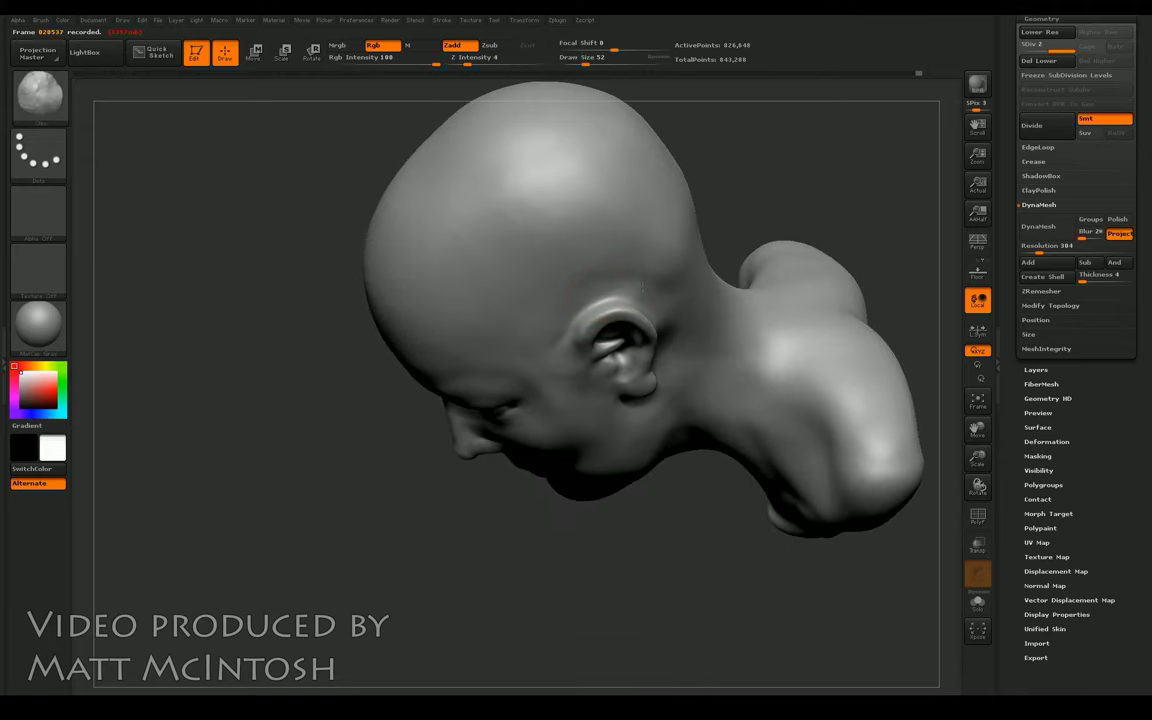
pyautogui.press('shift')
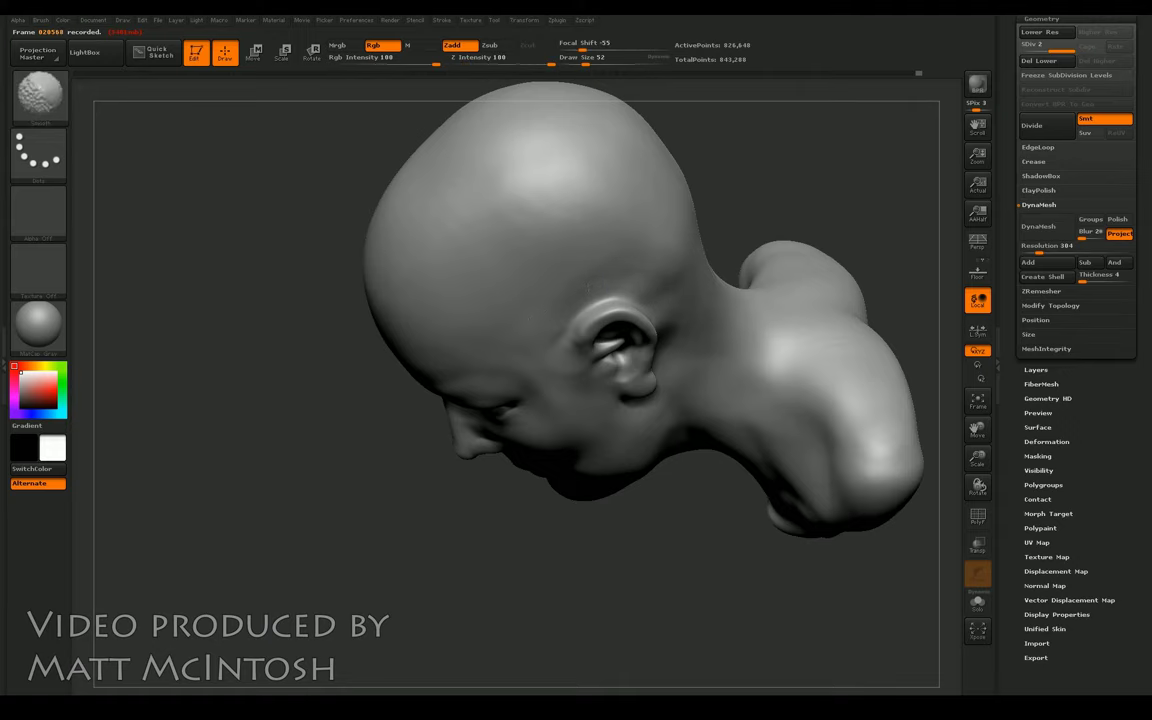
pyautogui.moveTo(541, 504)
pyautogui.mouseDown()
pyautogui.moveTo(913, 378)
pyautogui.moveTo(942, 416)
pyautogui.moveTo(951, 411)
pyautogui.mouseUp()
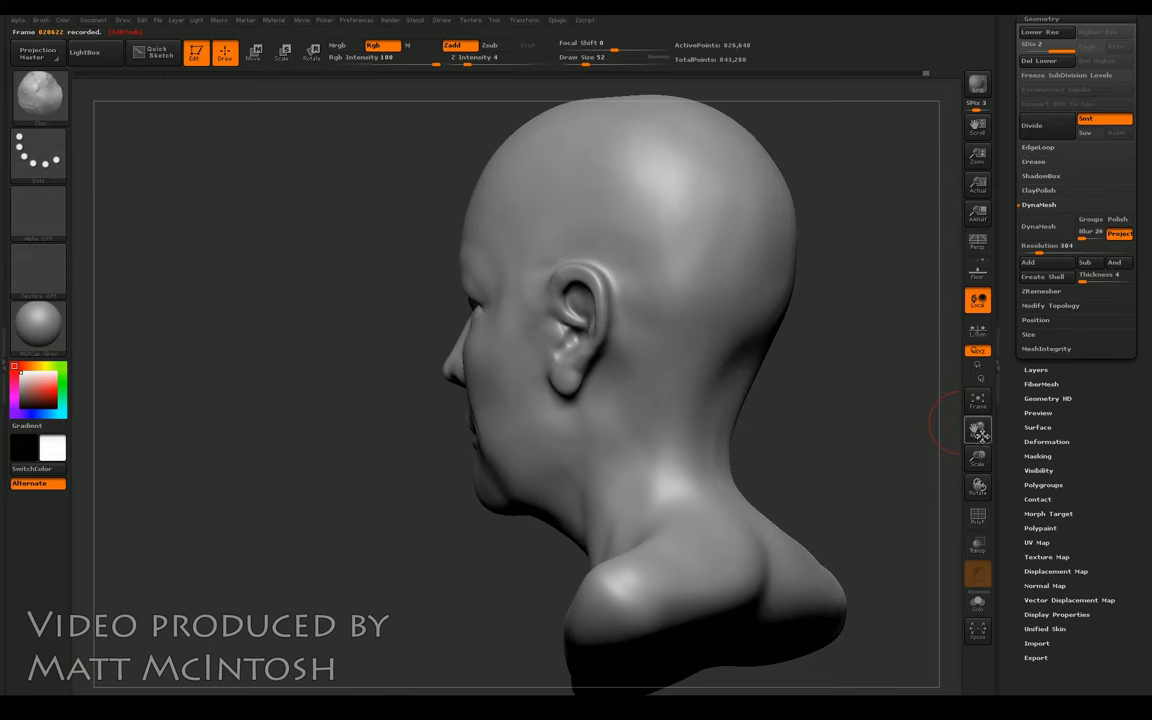
# Step: Reshape the lower back of the skull behind the ear with the Move brush at draw size 180
pyautogui.moveTo(978, 458); pyautogui.dragTo(722, 369)
pyautogui.press(']')
pyautogui.press(']')
pyautogui.press('b')
pyautogui.press('c')
pyautogui.press('b')
pyautogui.press(']')
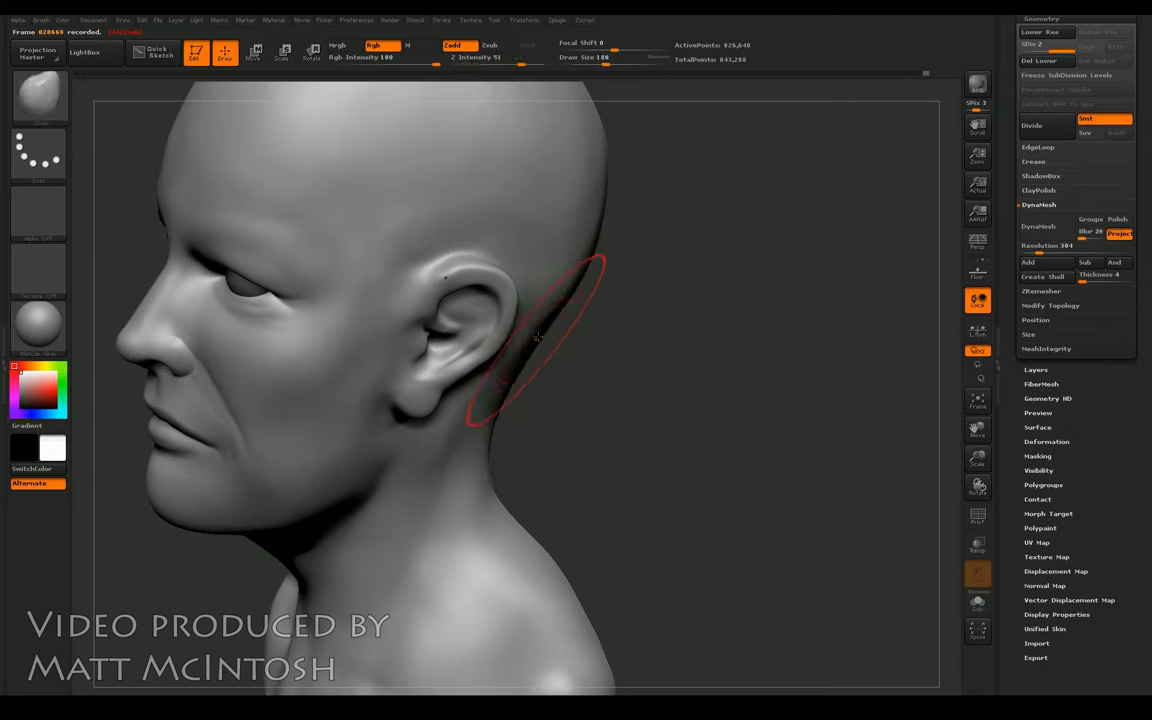
pyautogui.moveTo(590, 270); pyautogui.dragTo(580, 295)
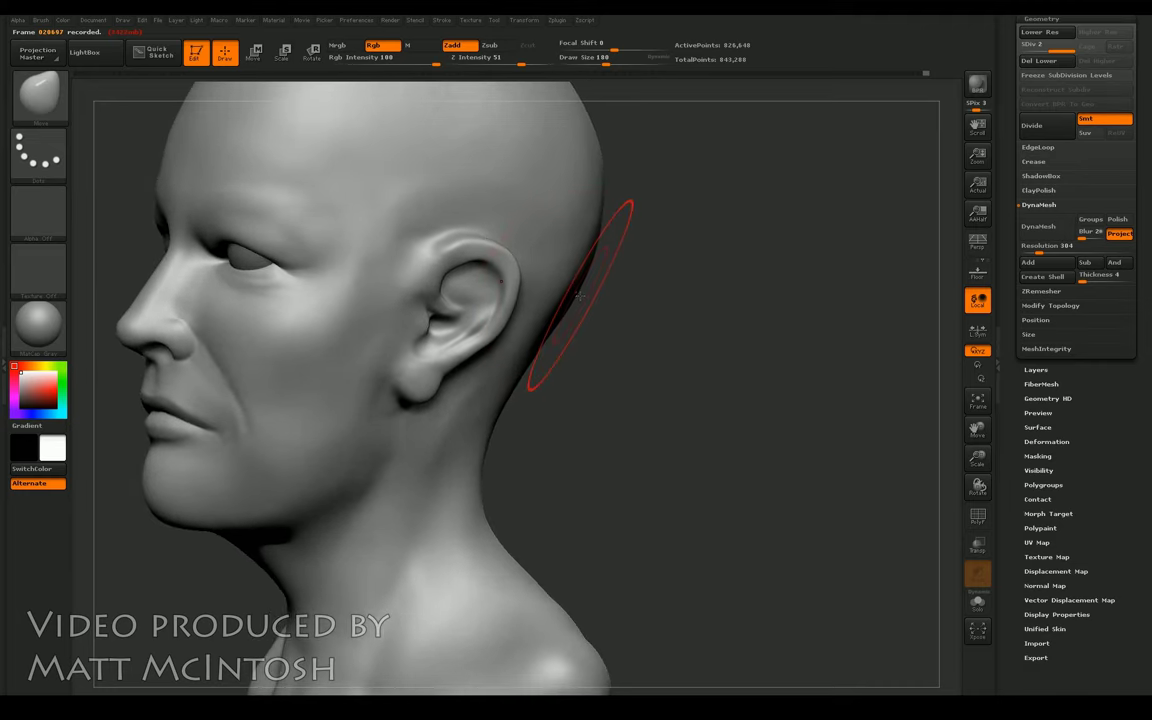
# Step: Refine the curve from the back of the skull into the nape in side view with the Move brush
pyautogui.press('b')
pyautogui.moveTo(596, 330)
pyautogui.keyDown('shift'); pyautogui.mouseDown()
pyautogui.moveTo(600, 300)
pyautogui.moveTo(580, 420)
pyautogui.mouseUp(); pyautogui.keyUp('shift')
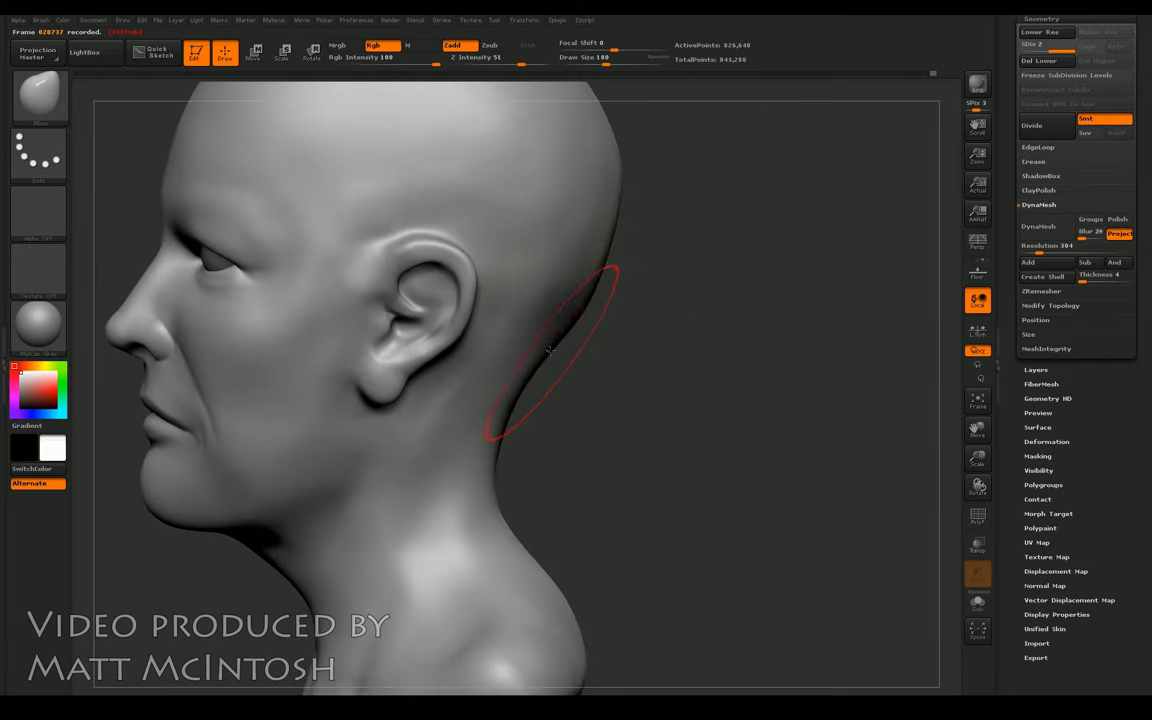
pyautogui.moveTo(520, 378)
pyautogui.keyDown('shift'); pyautogui.mouseDown()
pyautogui.moveTo(480, 330)
pyautogui.moveTo(470, 430)
pyautogui.moveTo(500, 380)
pyautogui.mouseUp(); pyautogui.keyUp('shift')
pyautogui.moveTo(600, 380)
pyautogui.mouseDown()
pyautogui.moveTo(660, 352)
pyautogui.moveTo(635, 342)
pyautogui.mouseUp()
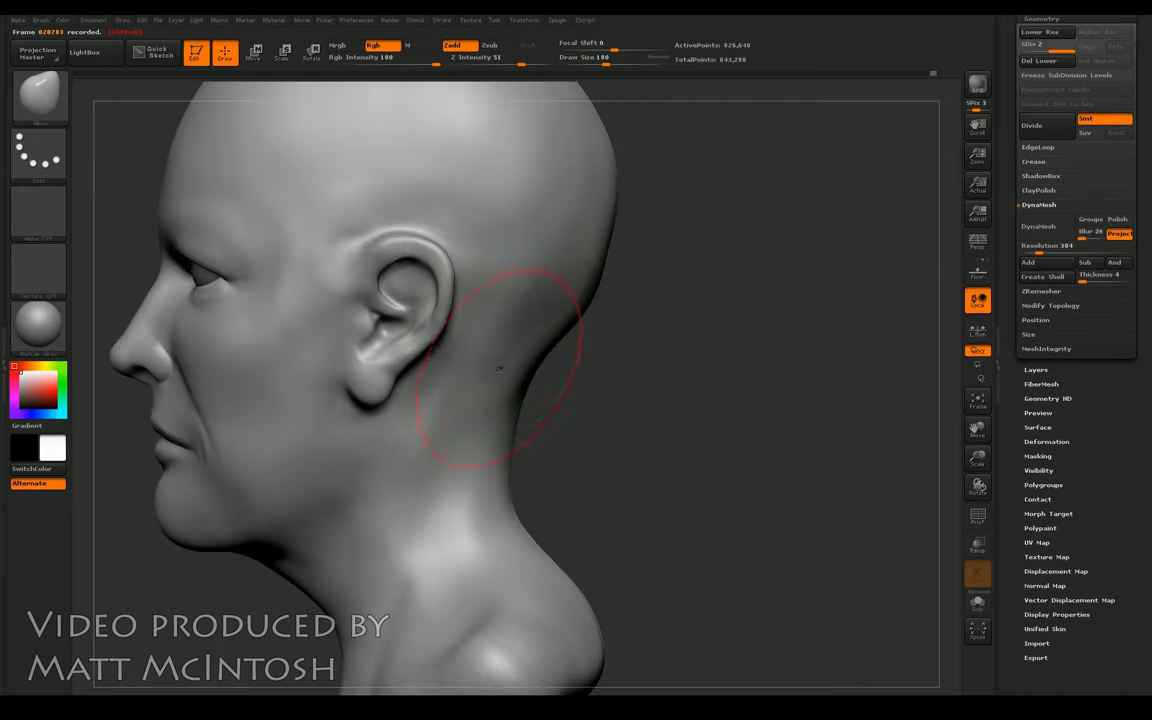
# Step: Reshape the area behind the earlobe with the Move brush at draw size 128 and smooth its transition into the neck
pyautogui.moveTo(593, 343)
pyautogui.mouseDown()
pyautogui.moveTo(639, 357)
pyautogui.moveTo(534, 290)
pyautogui.mouseUp()
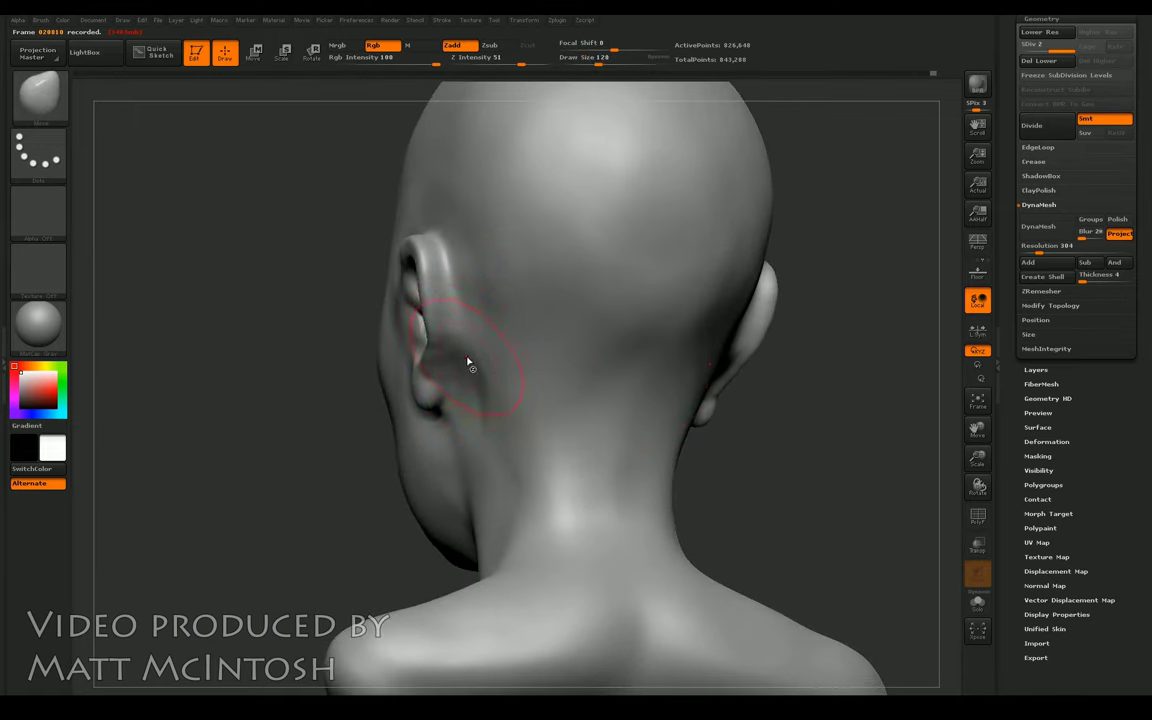
pyautogui.moveTo(465, 355)
pyautogui.keyDown('shift'); pyautogui.mouseDown()
pyautogui.moveTo(440, 340)
pyautogui.moveTo(497, 385)
pyautogui.mouseUp(); pyautogui.keyUp('shift')
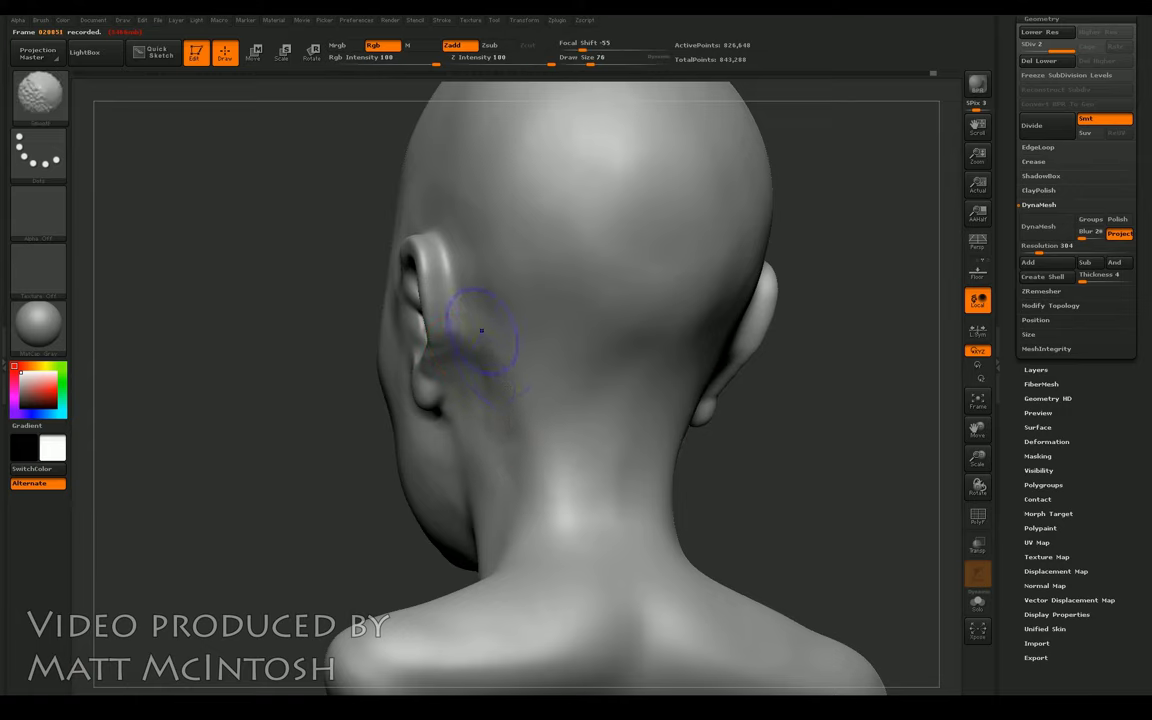
pyautogui.moveTo(300, 505)
pyautogui.keyDown('shift'); pyautogui.mouseDown()
pyautogui.moveTo(282, 505)
pyautogui.moveTo(231, 435)
pyautogui.moveTo(247, 437)
pyautogui.mouseUp(); pyautogui.keyUp('shift')
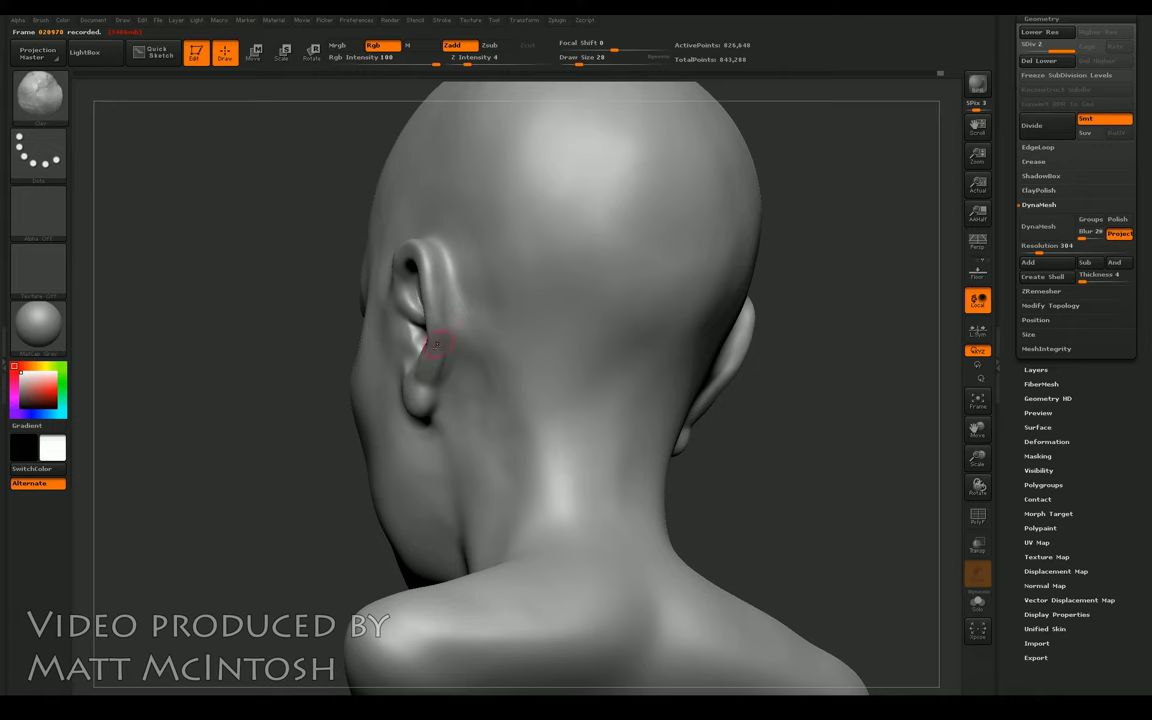
# Step: Fill out the back of the ear above the lobe with the Clay brush at Z intensity 4 and smooth it
pyautogui.press('b')
pyautogui.press('c')
pyautogui.press('b')
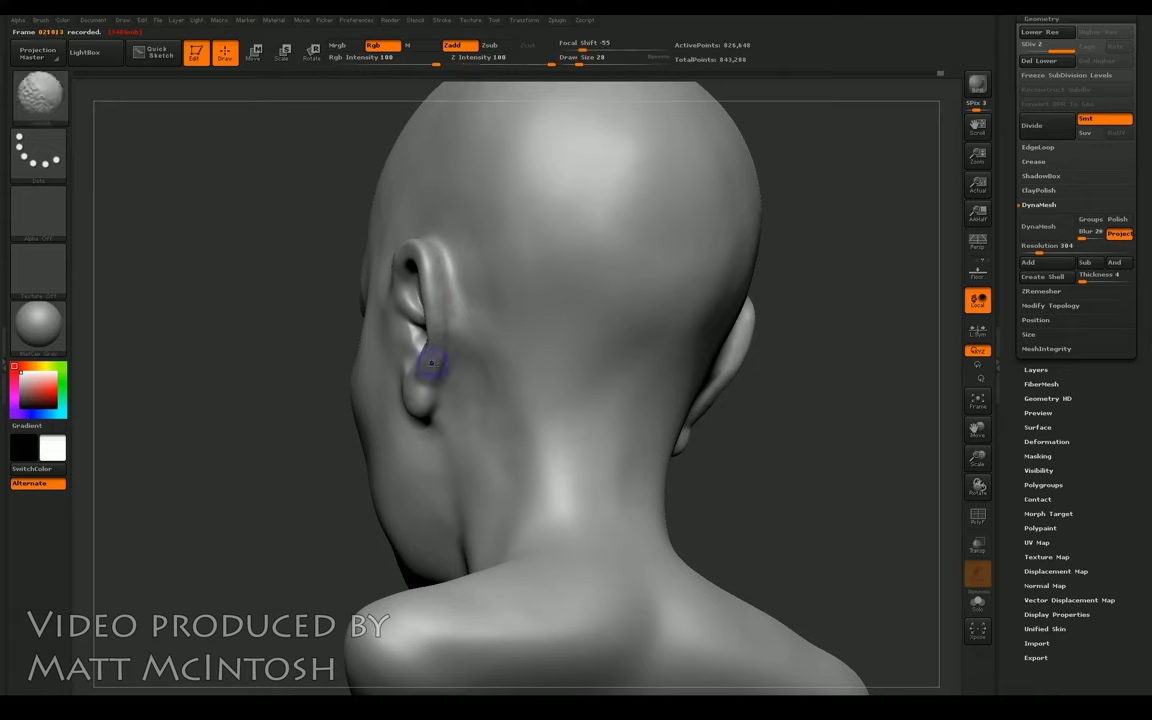
pyautogui.press('b')
pyautogui.press('c')
pyautogui.press('l')
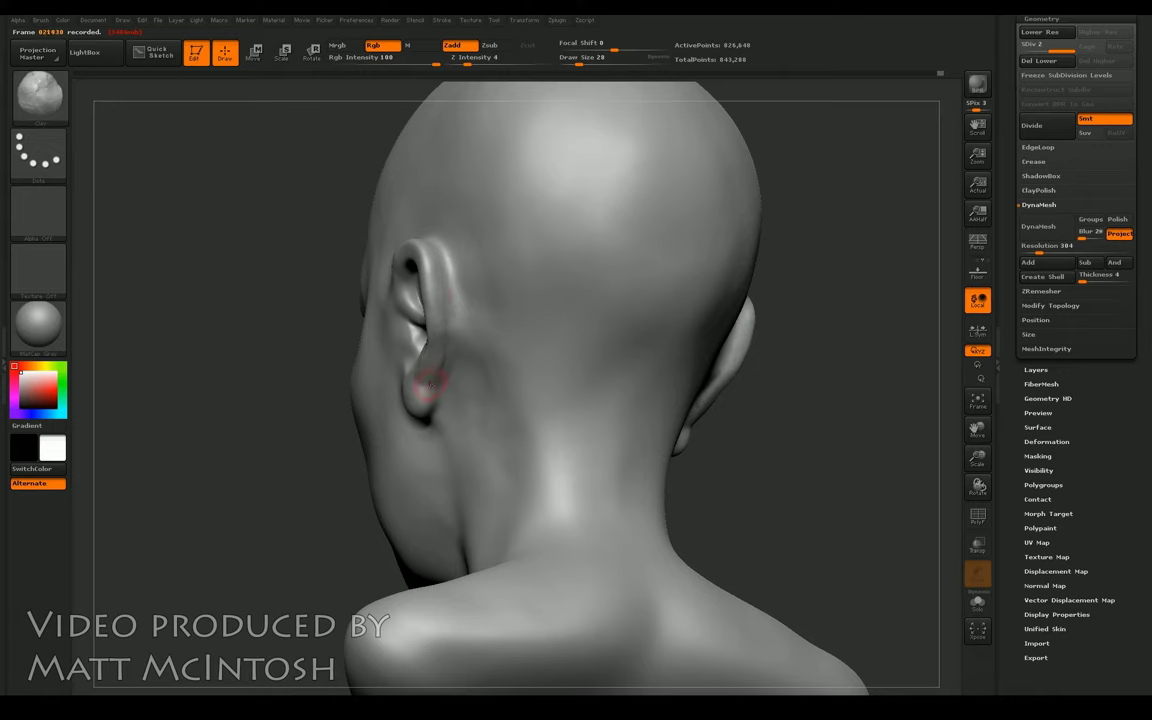
# Step: Carve the crease between the back of the ear and the head with the Dam Standard brush at Z intensity 29 and draw size 84, then smooth
pyautogui.press('b')
pyautogui.press('d')
pyautogui.press('s')
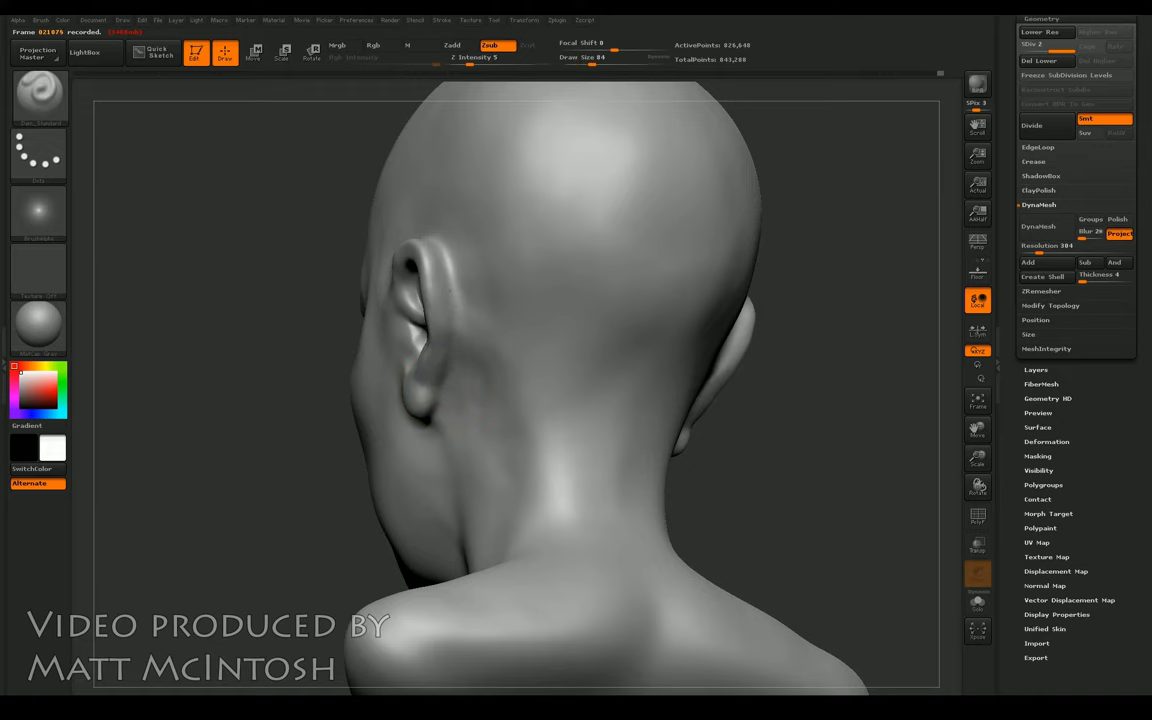
pyautogui.moveTo(840, 295)
pyautogui.mouseDown()
pyautogui.moveTo(836, 342)
pyautogui.moveTo(905, 370)
pyautogui.moveTo(930, 400)
pyautogui.moveTo(900, 437)
pyautogui.mouseUp()
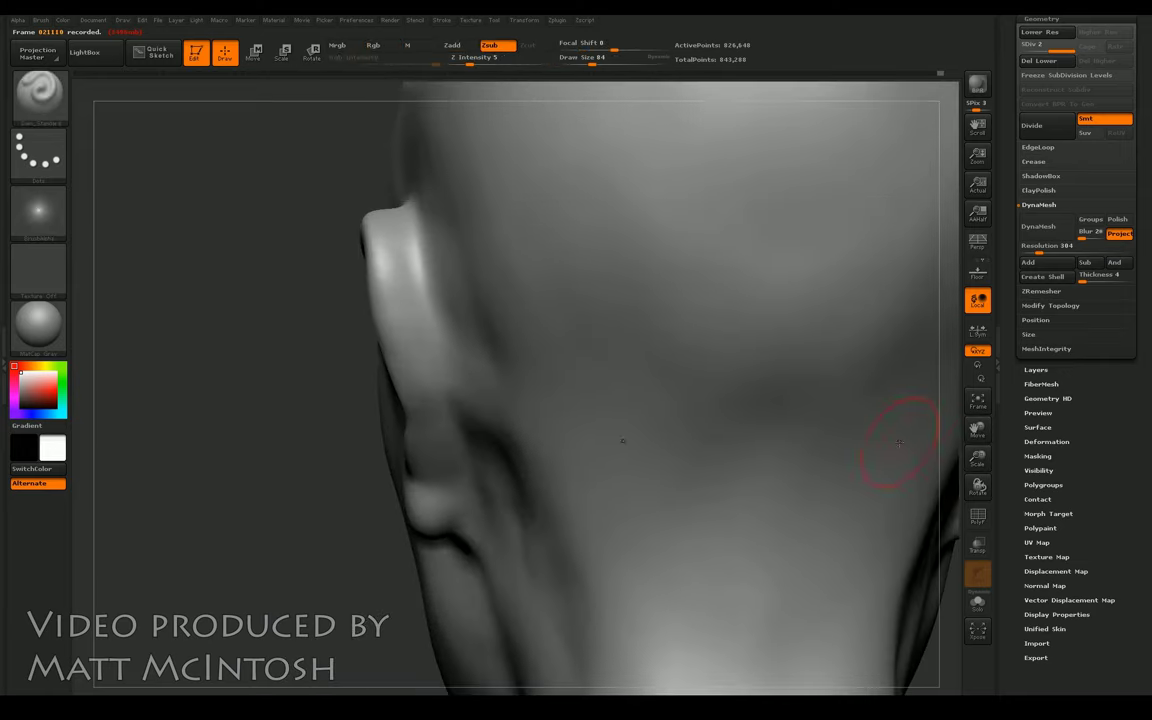
pyautogui.moveTo(470, 57); pyautogui.dragTo(503, 57)
pyautogui.moveTo(438, 243)
pyautogui.mouseDown()
pyautogui.moveTo(466, 402)
pyautogui.moveTo(478, 335)
pyautogui.moveTo(452, 329)
pyautogui.moveTo(437, 417)
pyautogui.moveTo(415, 320)
pyautogui.moveTo(380, 245)
pyautogui.moveTo(420, 390)
pyautogui.moveTo(424, 251)
pyautogui.moveTo(447, 300)
pyautogui.moveTo(412, 435)
pyautogui.mouseUp()
pyautogui.press('b')
pyautogui.press('c')
pyautogui.press('b')
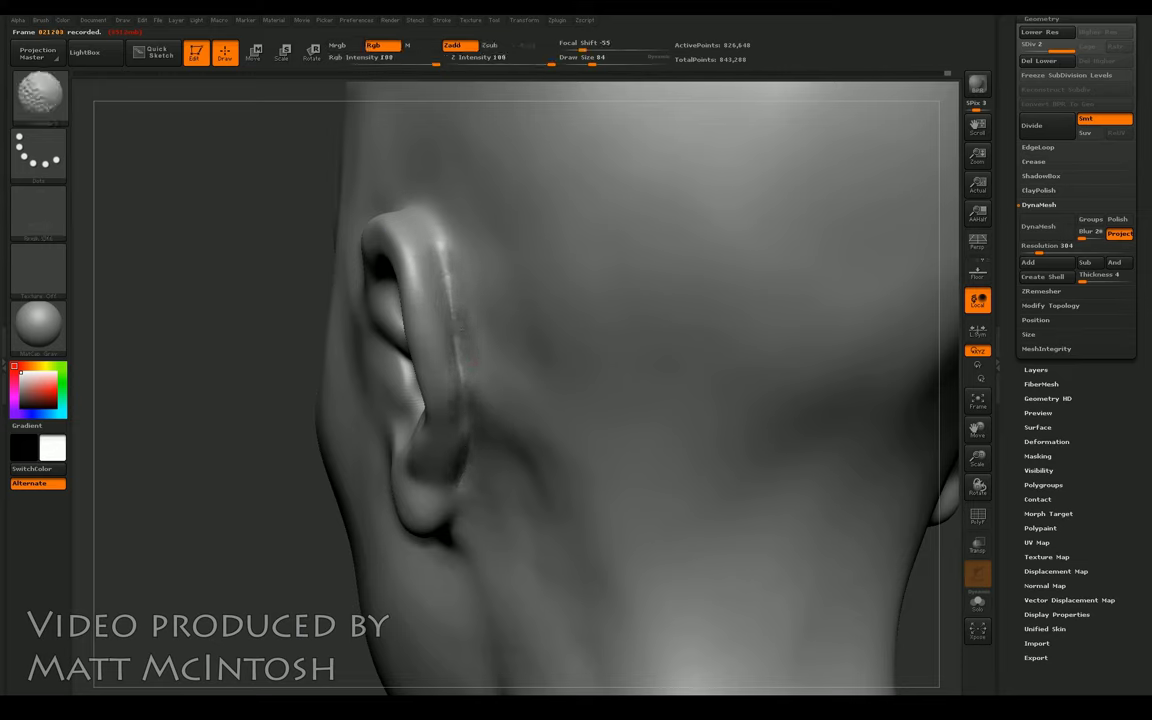
# Step: Define the upper outer edge of the ear rim with the Dam Standard brush at draw size 72, then soften it by smoothing
pyautogui.press('b')
pyautogui.press('d')
pyautogui.press('s')
pyautogui.moveTo(223, 413); pyautogui.dragTo(671, 321)
pyautogui.moveTo(300, 152); pyautogui.dragTo(378, 222)
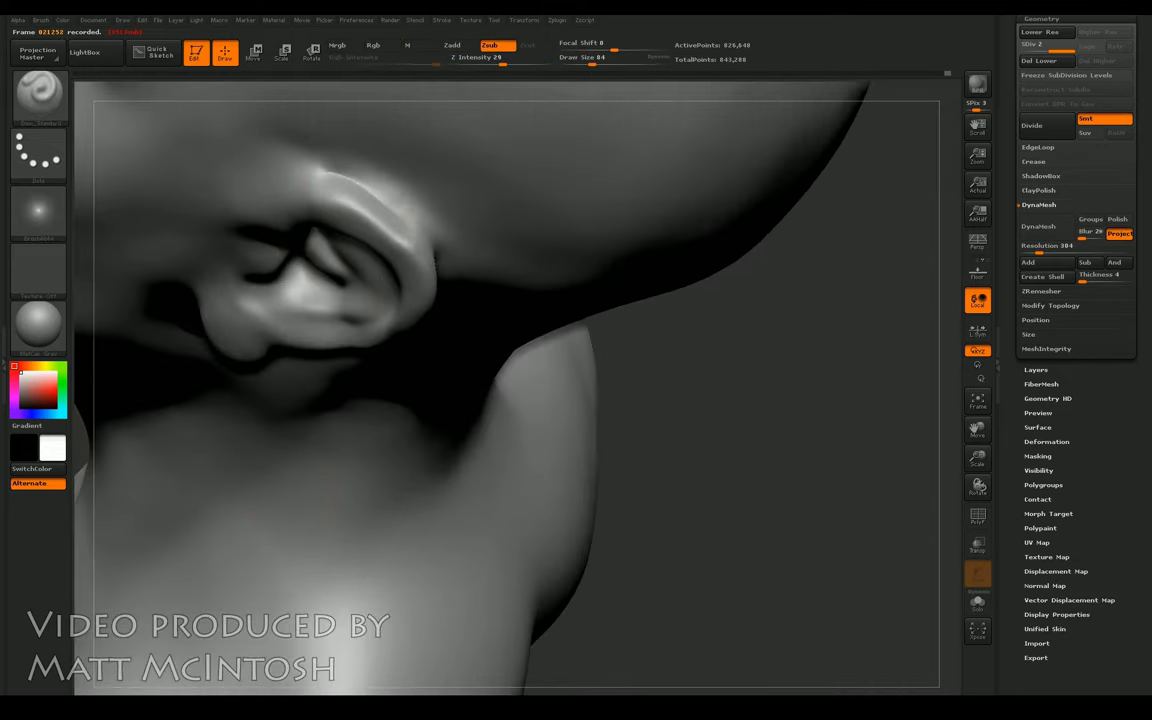
pyautogui.press('ctrl')
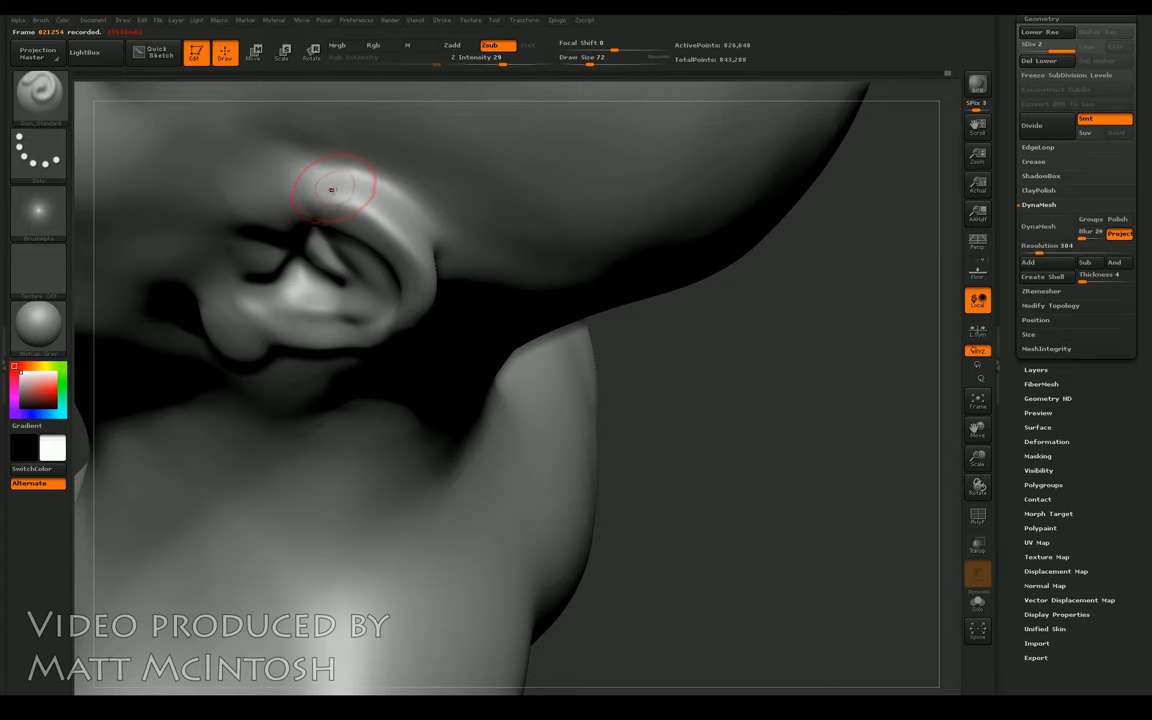
pyautogui.moveTo(399, 206)
pyautogui.keyDown('shift'); pyautogui.mouseDown()
pyautogui.moveTo(300, 160)
pyautogui.moveTo(303, 205)
pyautogui.mouseUp(); pyautogui.keyUp('shift')
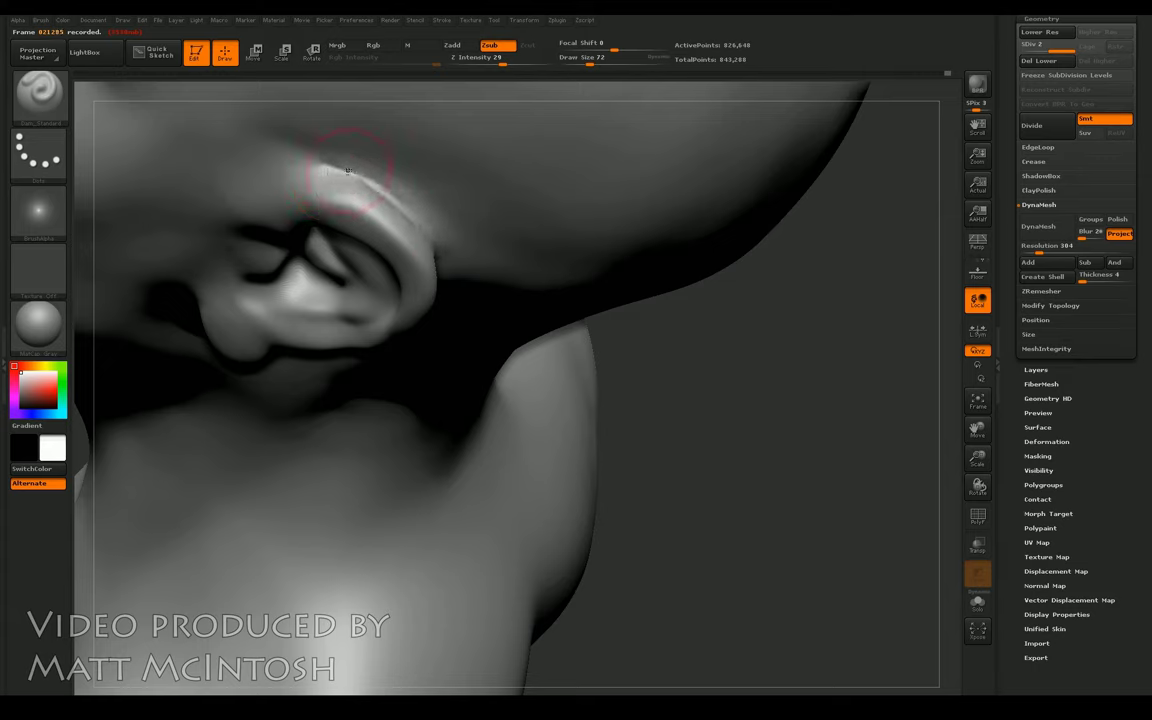
pyautogui.press('b')
pyautogui.press('s')
pyautogui.press('t')
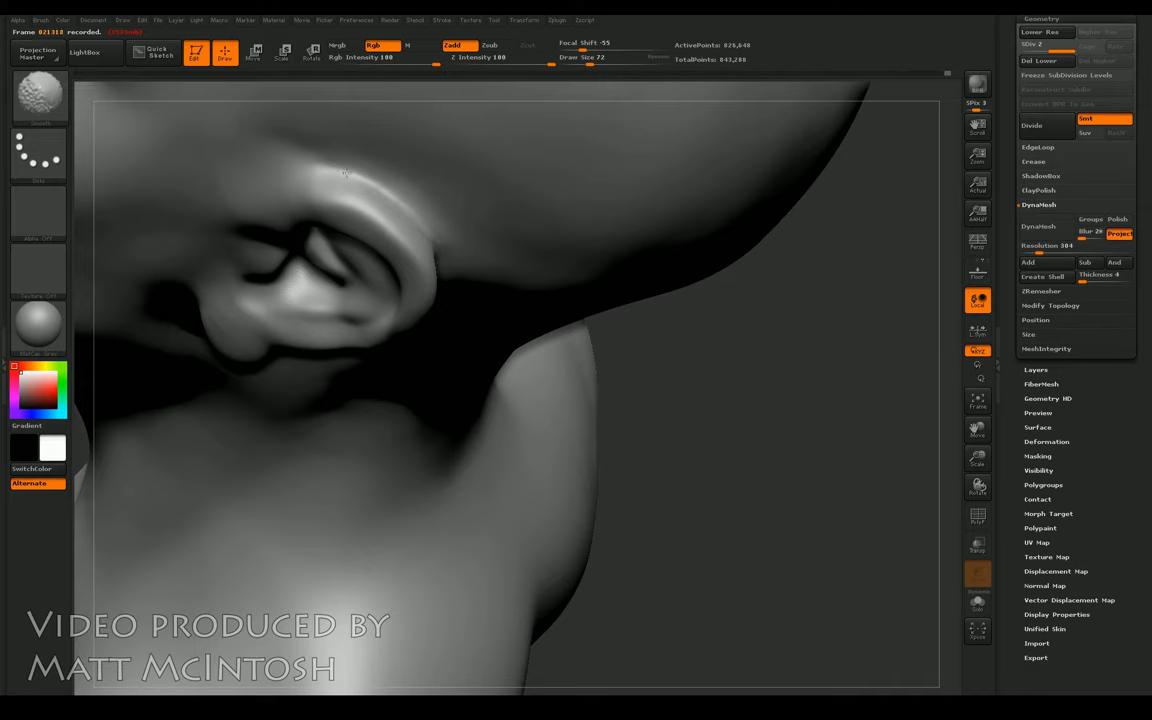
pyautogui.moveTo(738, 386)
pyautogui.mouseDown()
pyautogui.moveTo(305, 180)
pyautogui.moveTo(310, 240)
pyautogui.moveTo(283, 296)
pyautogui.mouseUp()
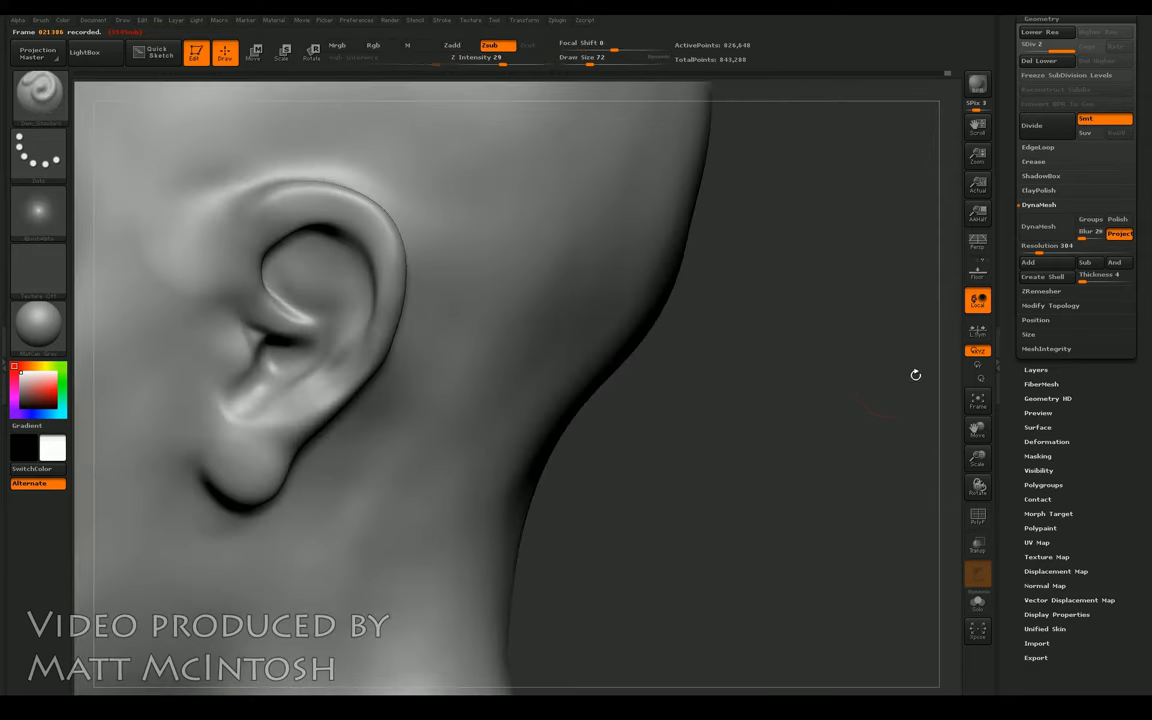
pyautogui.click(977, 402)
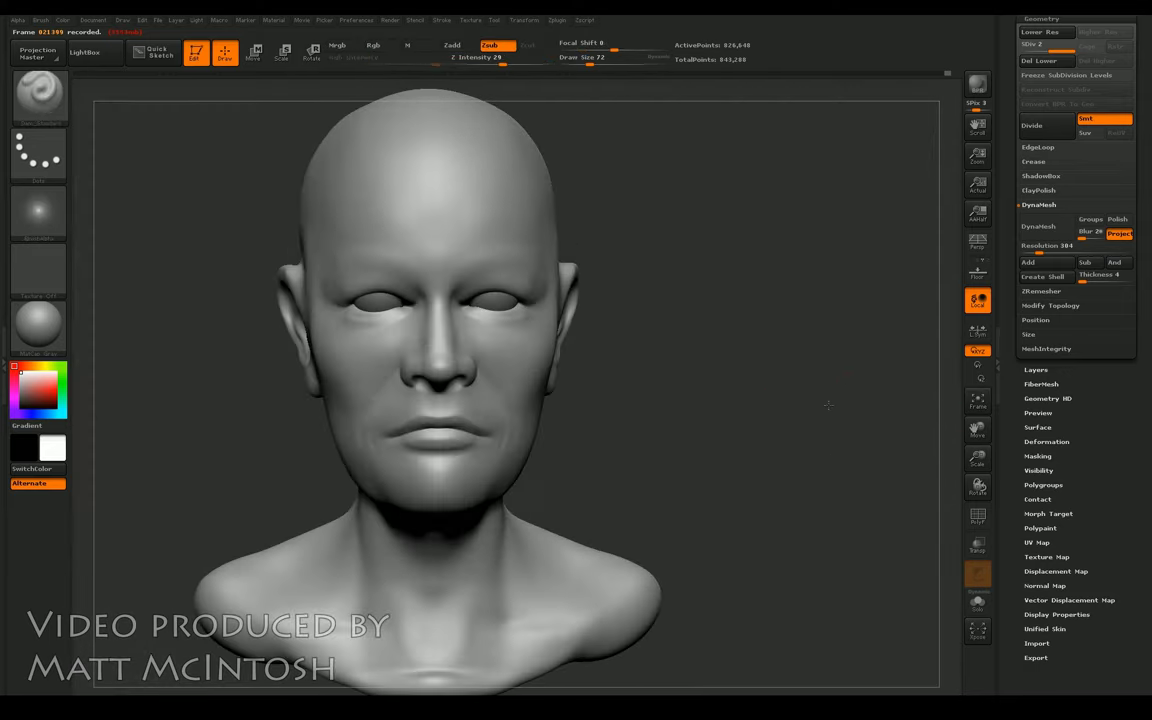